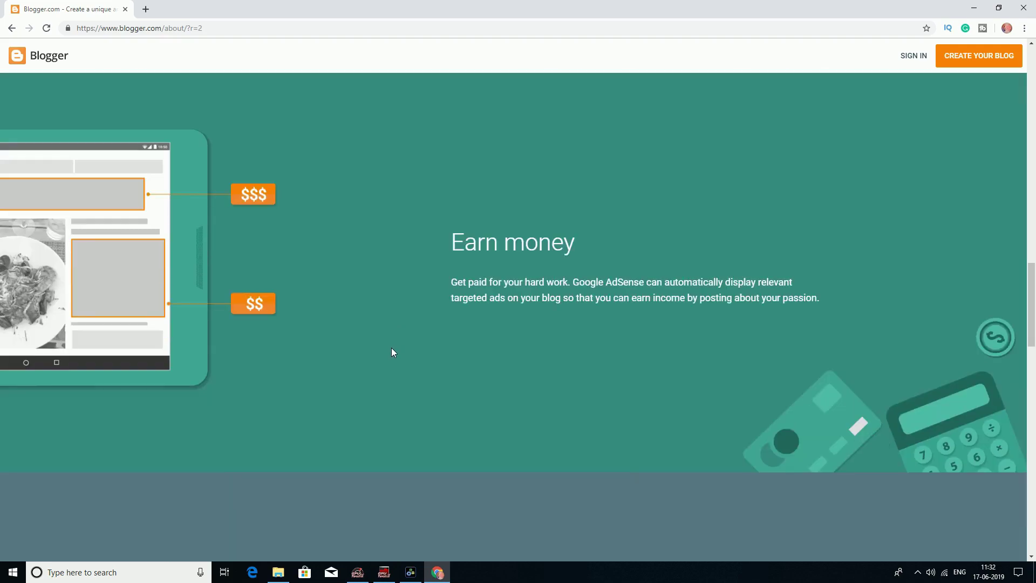
Step: Read through the Blogger about page's sections on earning money, knowing the audience, storing memories and joining other bloggers
{"action": "scroll", "coordinate": [466, 254], "scroll_direction": "up", "scroll_amount": 2}
{"action": "scroll", "coordinate": [465, 251], "scroll_direction": "up", "scroll_amount": 1}
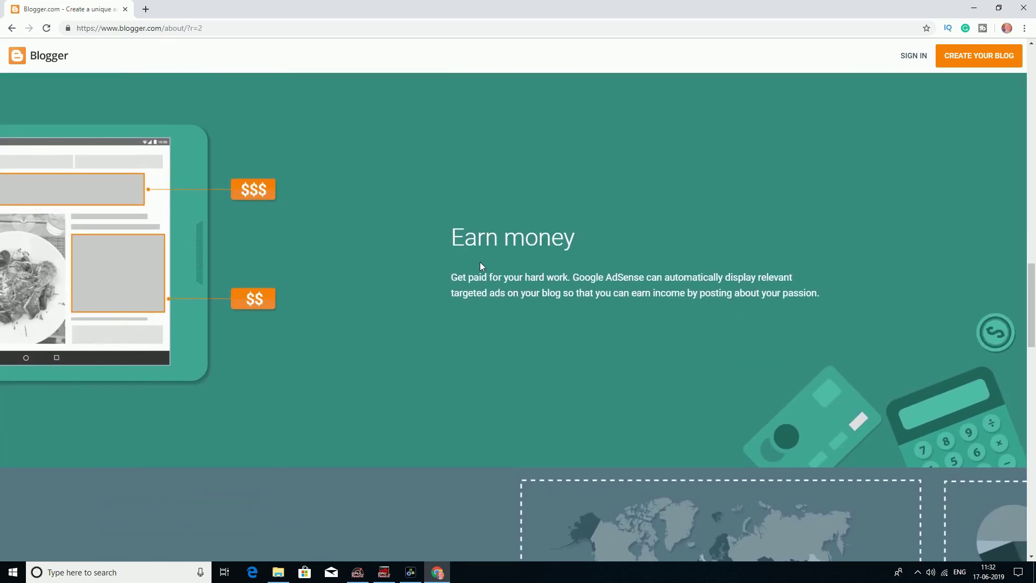
{"action": "mouse_move", "coordinate": [451, 277]}
{"action": "left_mouse_down"}
{"action": "mouse_move", "coordinate": [815, 293]}
{"action": "mouse_move", "coordinate": [582, 292]}
{"action": "mouse_move", "coordinate": [626, 278]}
{"action": "mouse_move", "coordinate": [767, 278]}
{"action": "mouse_move", "coordinate": [802, 293]}
{"action": "mouse_move", "coordinate": [519, 289]}
{"action": "mouse_move", "coordinate": [810, 293]}
{"action": "left_mouse_up"}
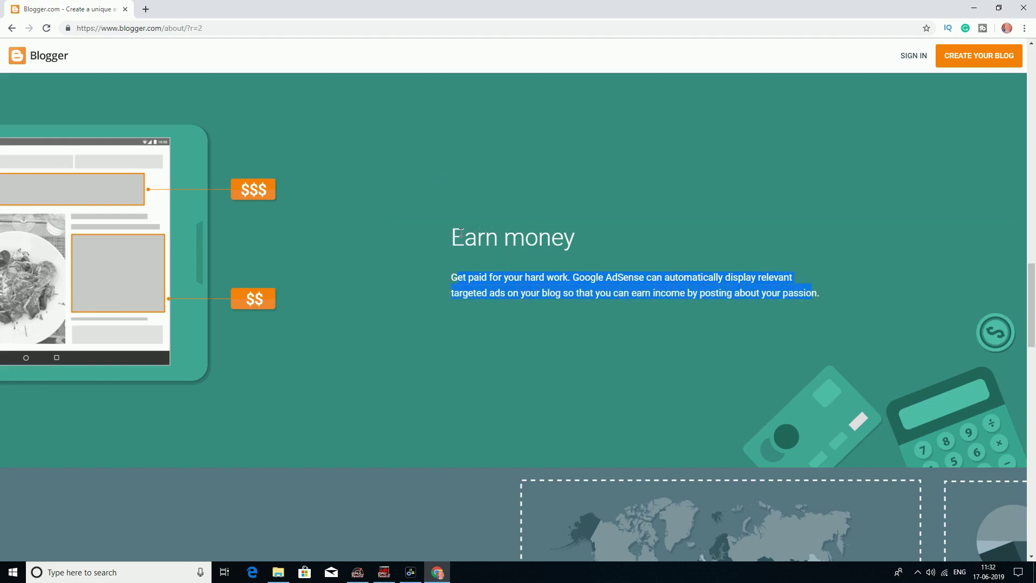
{"action": "left_click_drag", "start_coordinate": [465, 240], "coordinate": [588, 254]}
{"action": "scroll", "coordinate": [475, 326], "scroll_direction": "down", "scroll_amount": 10}
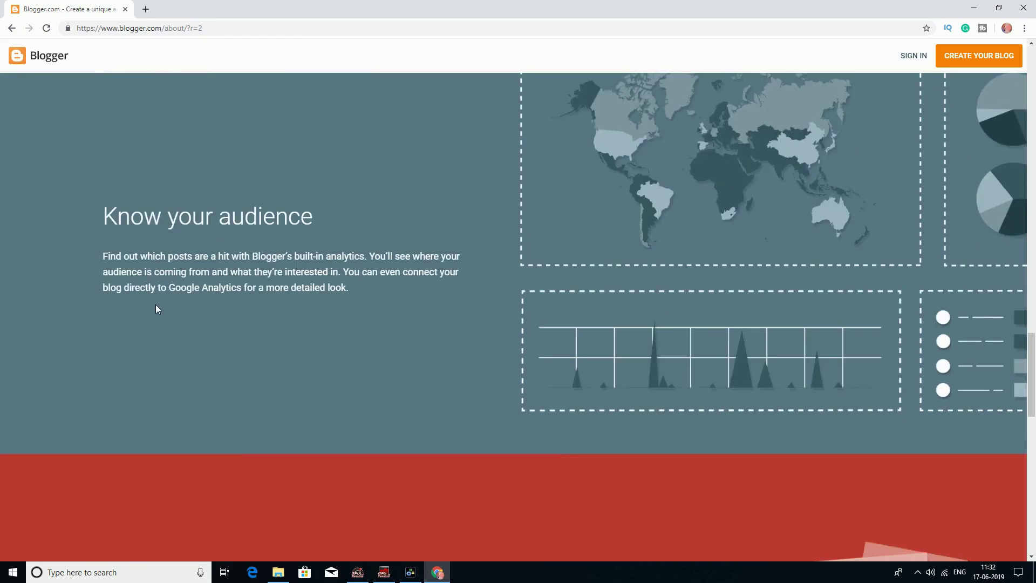
{"action": "scroll", "coordinate": [371, 308], "scroll_direction": "down", "scroll_amount": 5}
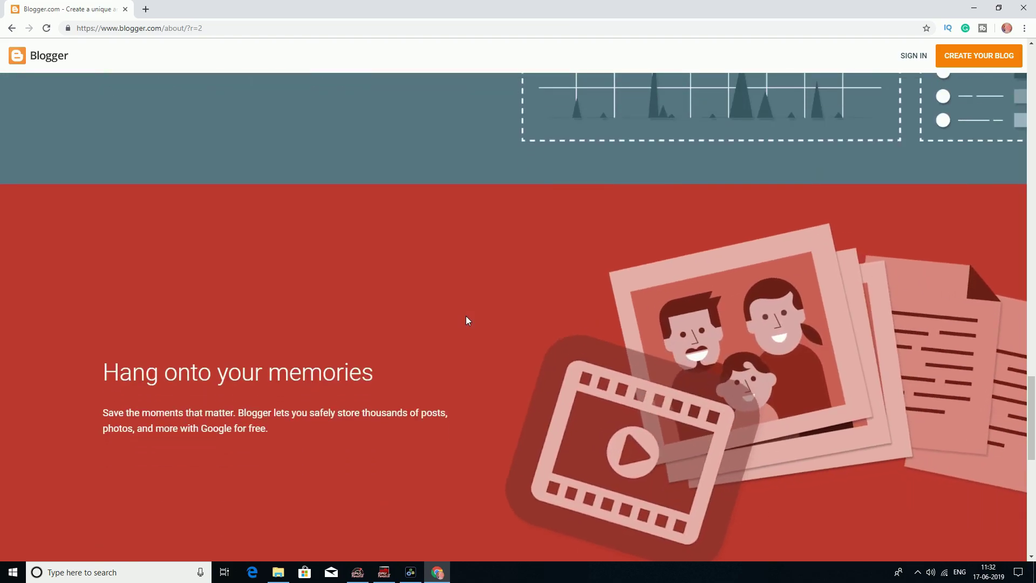
{"action": "scroll", "coordinate": [621, 441], "scroll_direction": "down", "scroll_amount": 9}
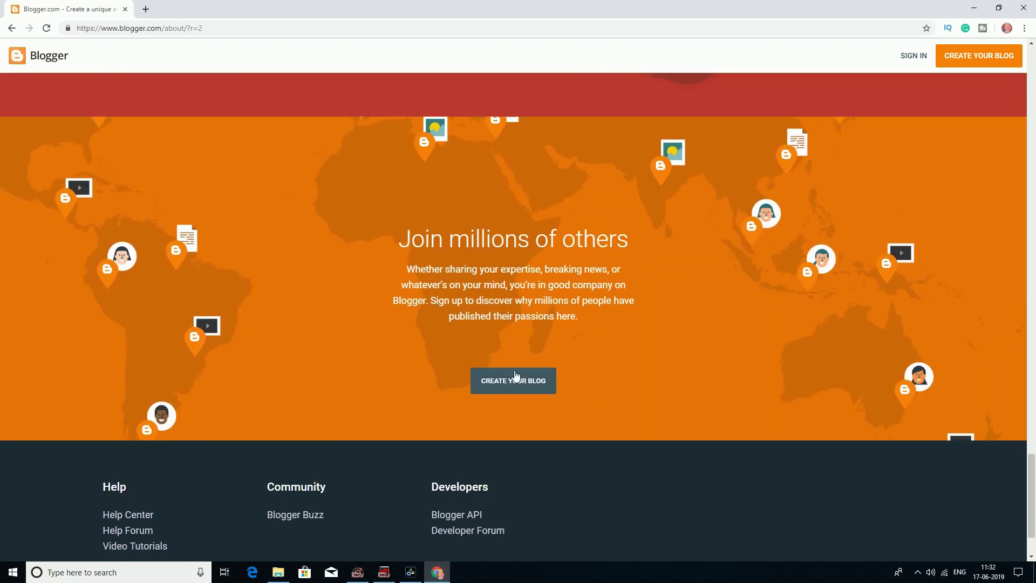
{"action": "scroll", "coordinate": [616, 423], "scroll_direction": "down", "scroll_amount": 2}
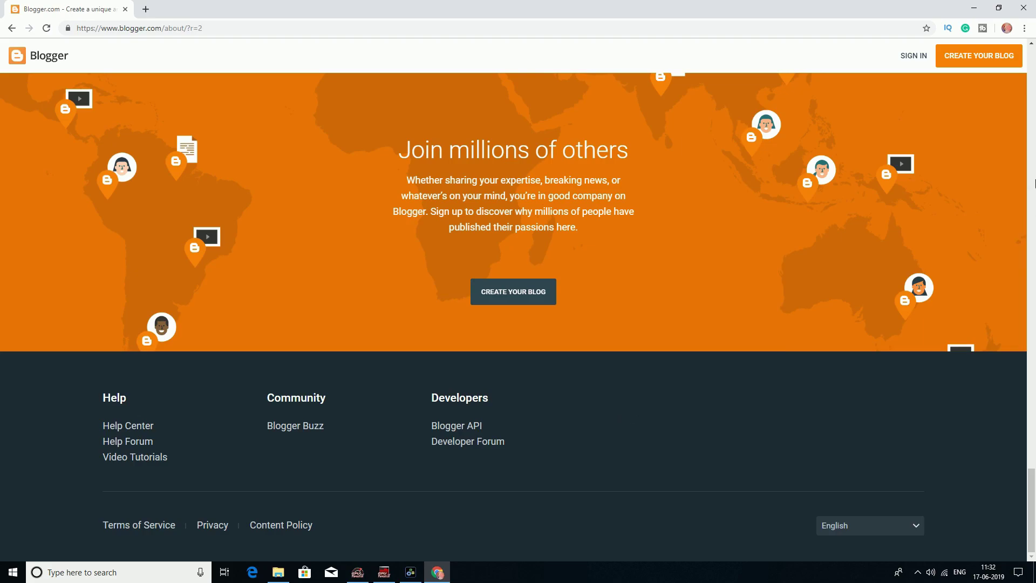
{"action": "scroll", "coordinate": [594, 254], "scroll_direction": "up", "scroll_amount": 1}
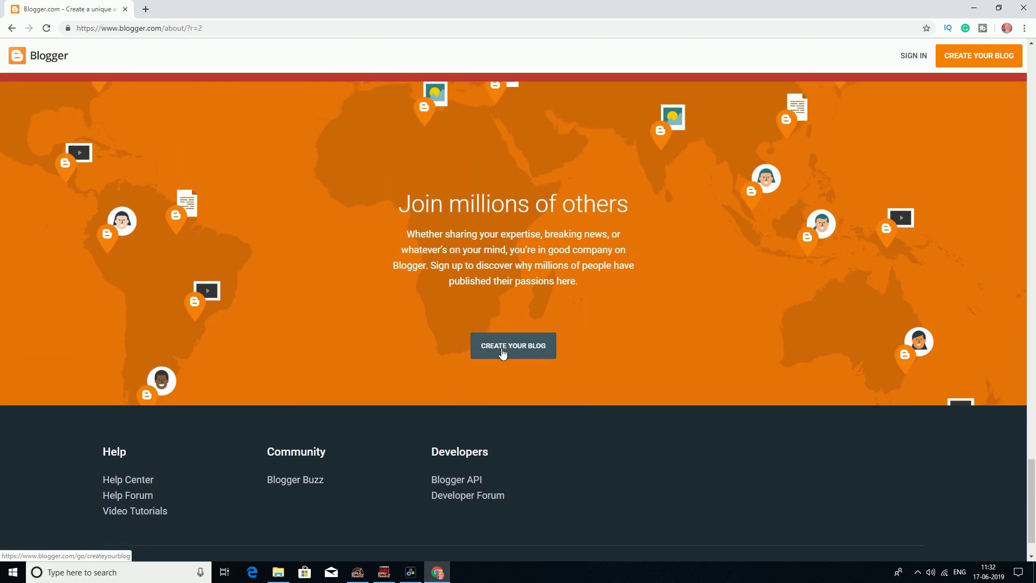
Step: Start creating a blog and sign in to Blogger with the first listed Google account, closing the duplicate page
{"action": "left_click", "coordinate": [502, 353]}
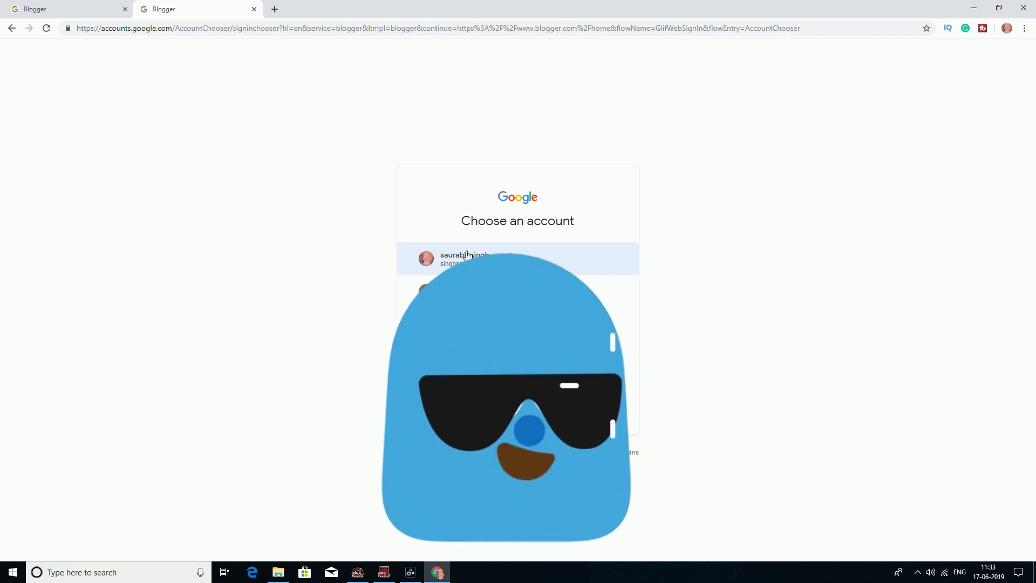
{"action": "left_click", "coordinate": [467, 255]}
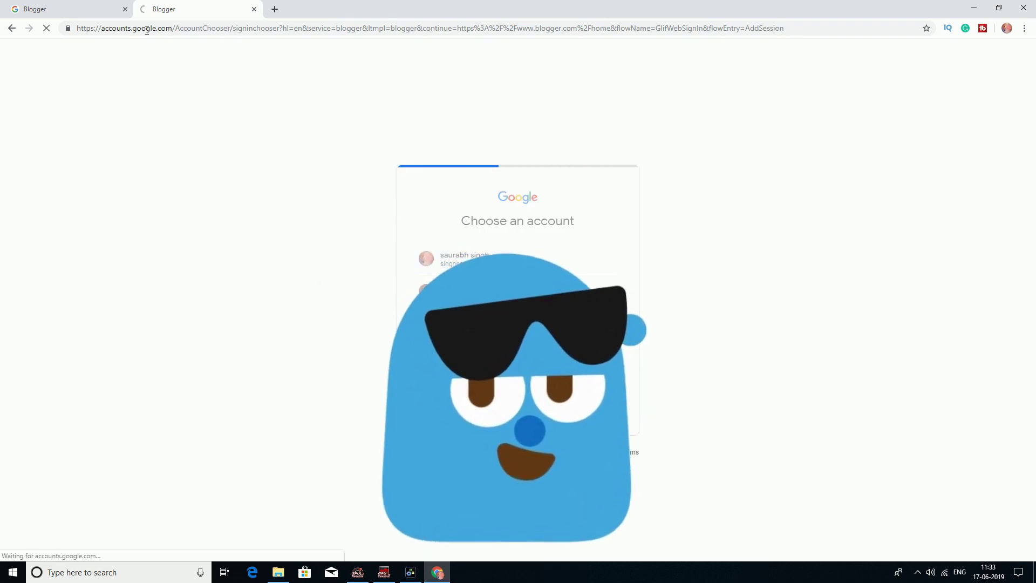
{"action": "left_click", "coordinate": [125, 9]}
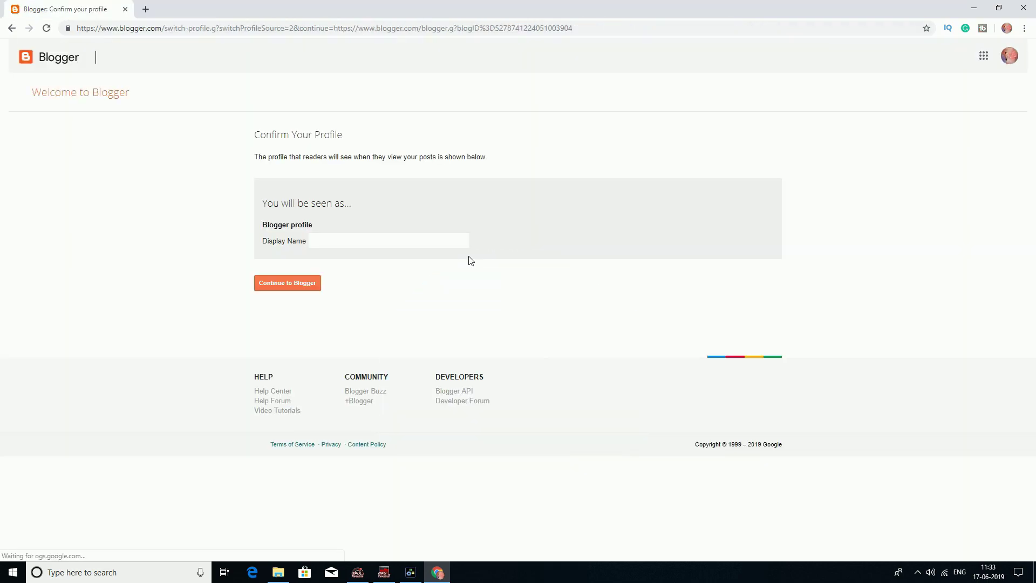
Step: Set the Blogger profile's display name to Technology Plus and continue to Blogger
{"action": "left_click", "coordinate": [366, 246]}
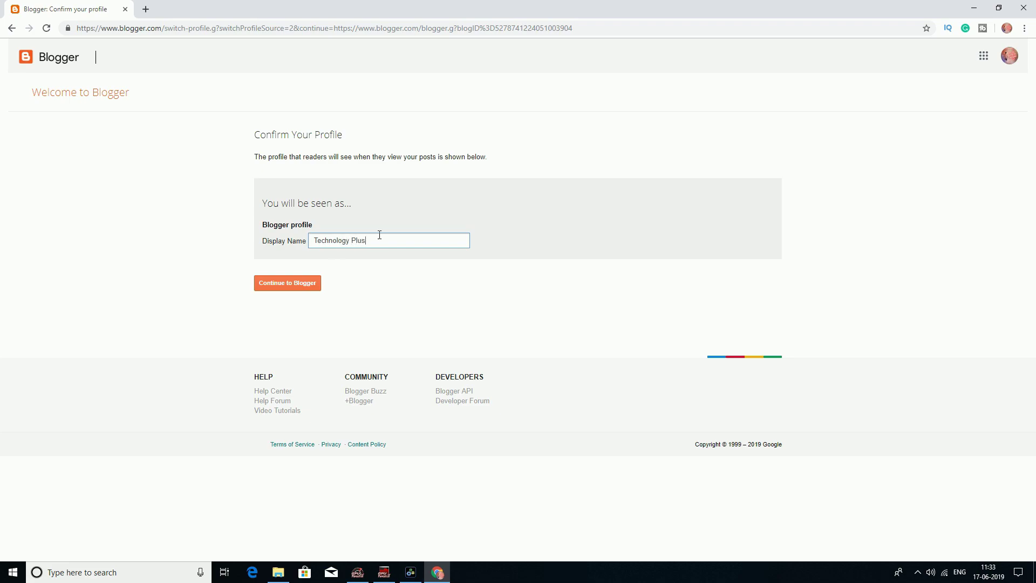
{"action": "left_click", "coordinate": [299, 283]}
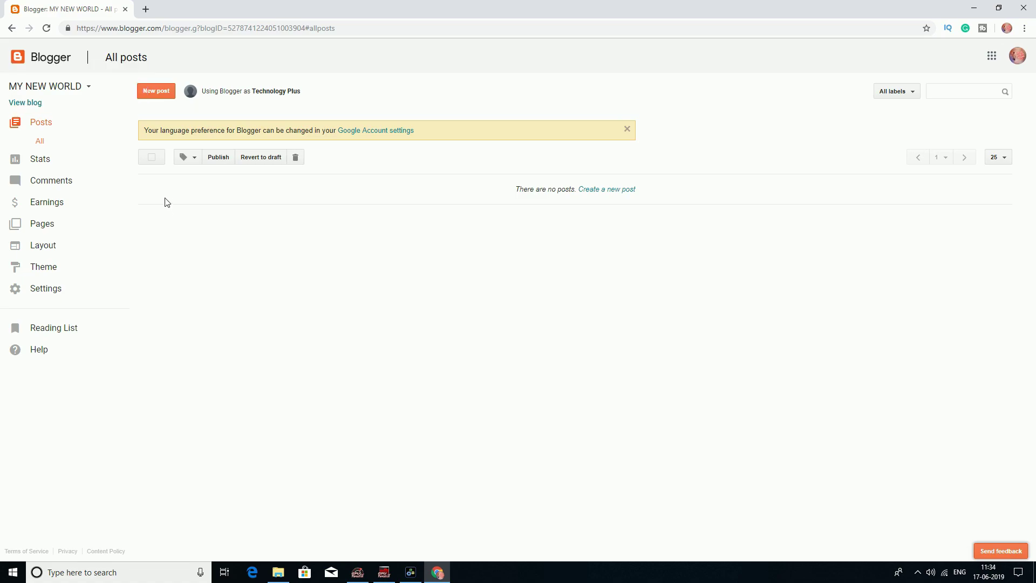
Step: Open the Earnings page of the MY NEW WORLD blog and read its Google AdSense eligibility information
{"action": "left_click", "coordinate": [71, 203]}
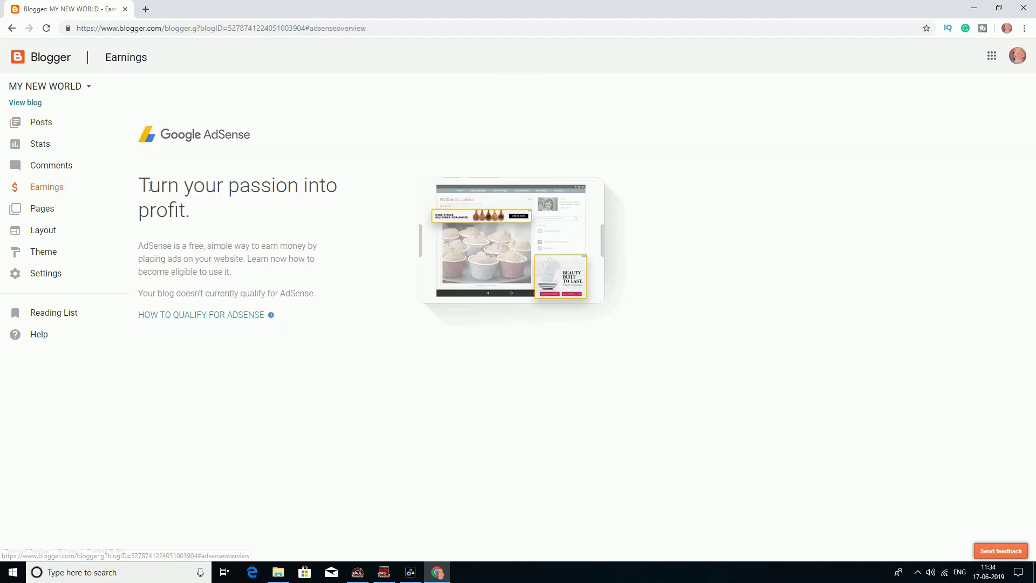
{"action": "left_click_drag", "start_coordinate": [151, 187], "coordinate": [282, 211]}
{"action": "left_click", "coordinate": [227, 220]}
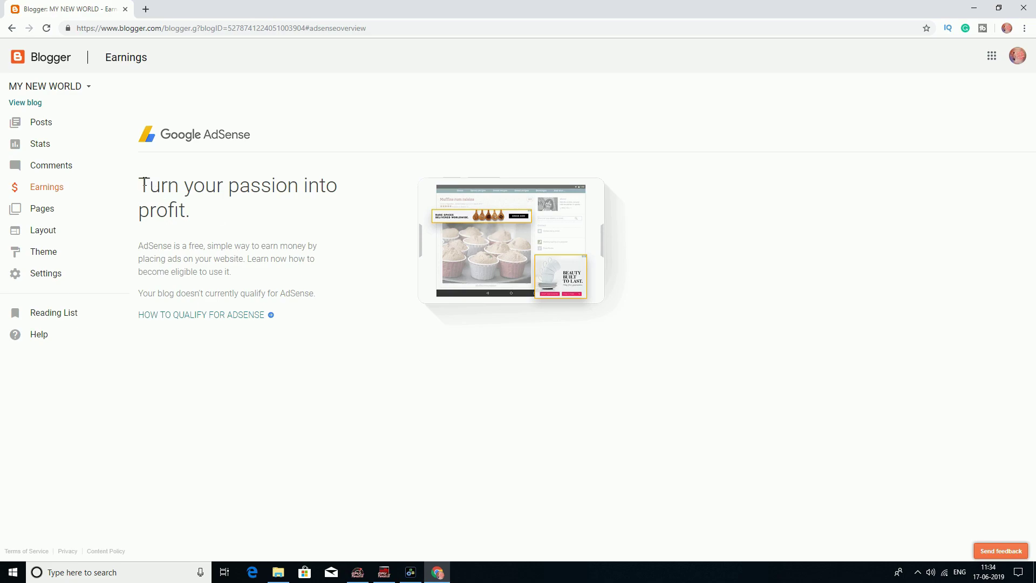
{"action": "left_click_drag", "start_coordinate": [144, 181], "coordinate": [293, 322]}
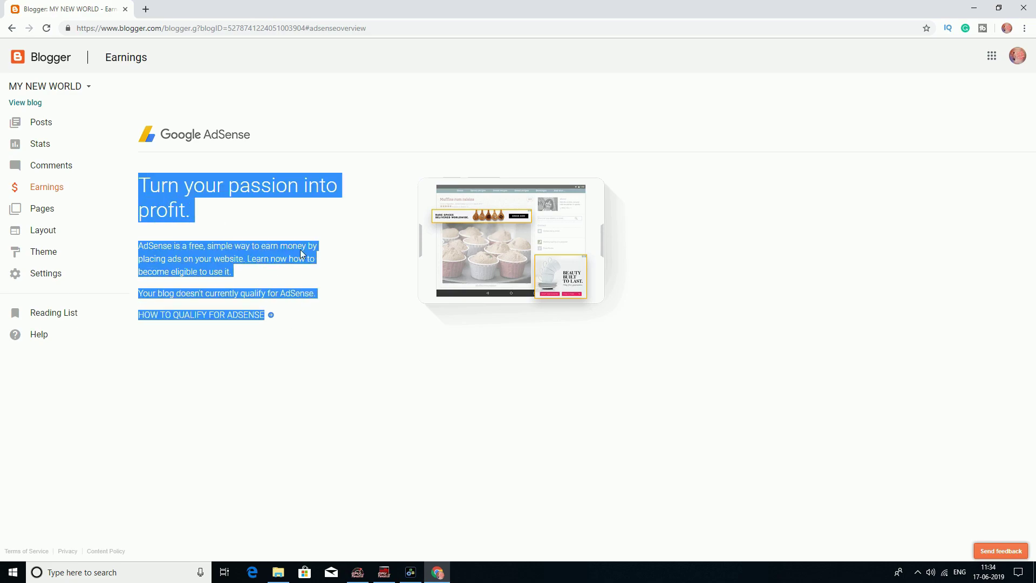
{"action": "left_click", "coordinate": [267, 231]}
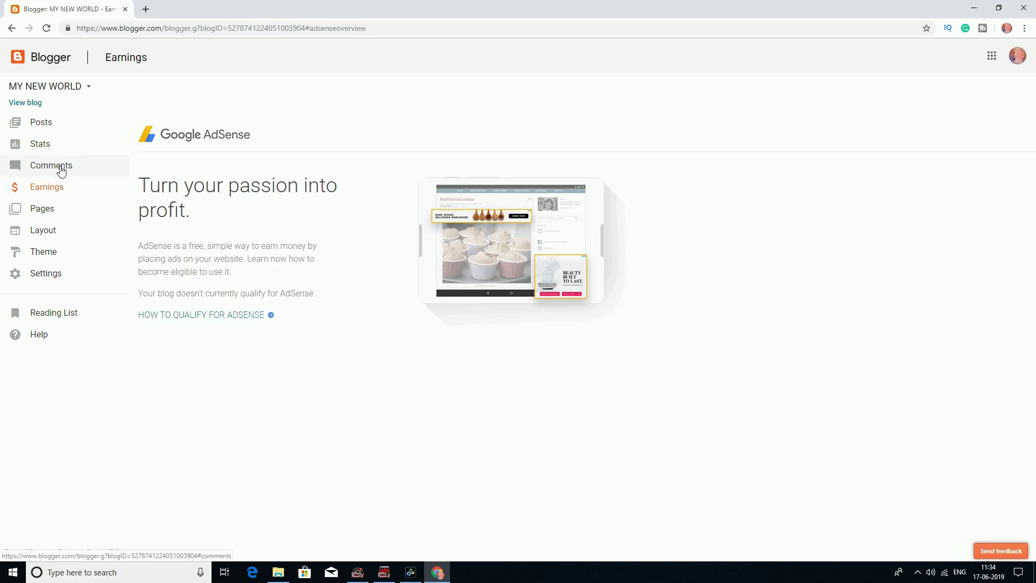
Step: View the blog's overview stats and posts stats, and return to the list of all posts
{"action": "left_click", "coordinate": [47, 145]}
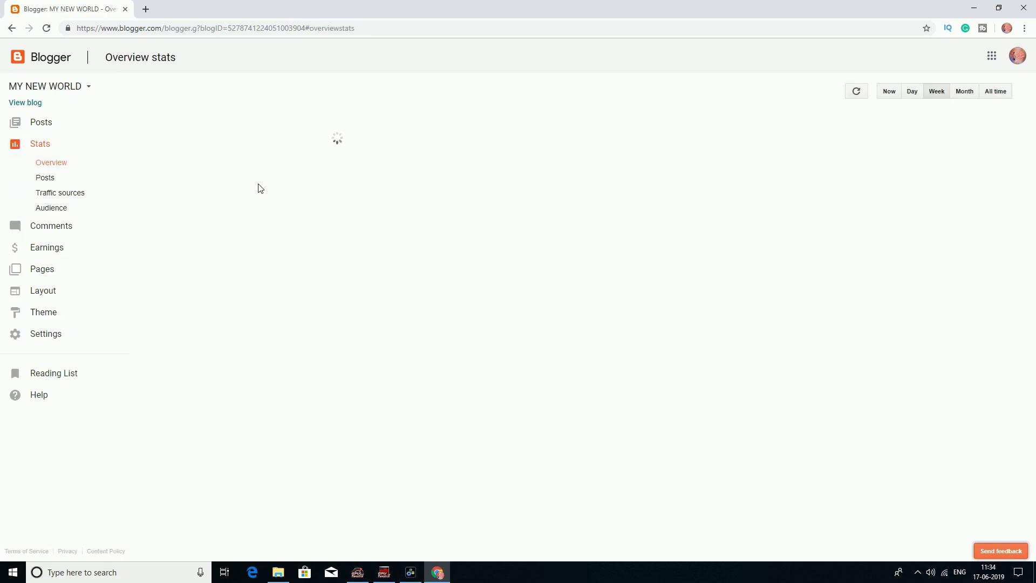
{"action": "left_click", "coordinate": [62, 179]}
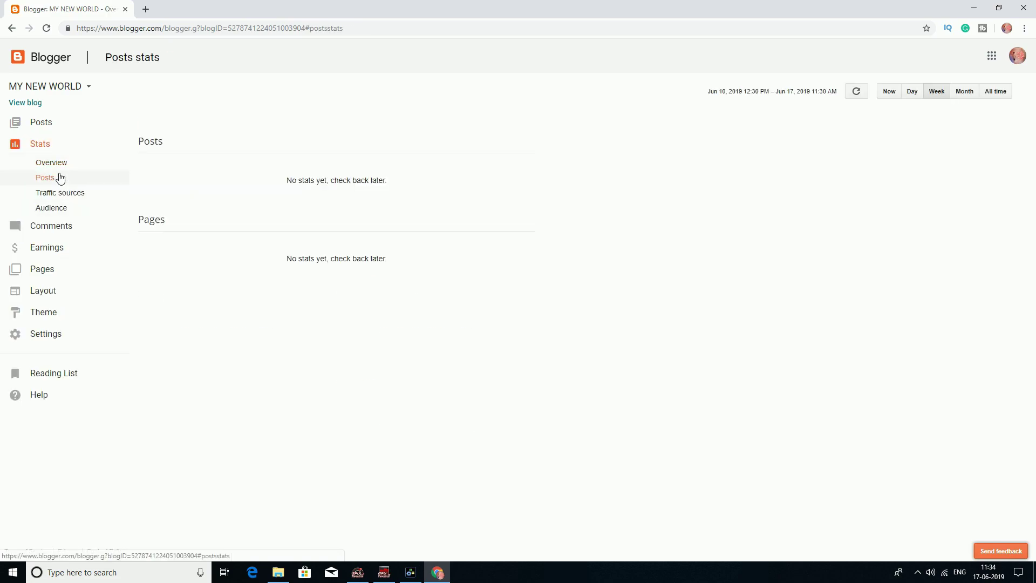
{"action": "left_click", "coordinate": [38, 131]}
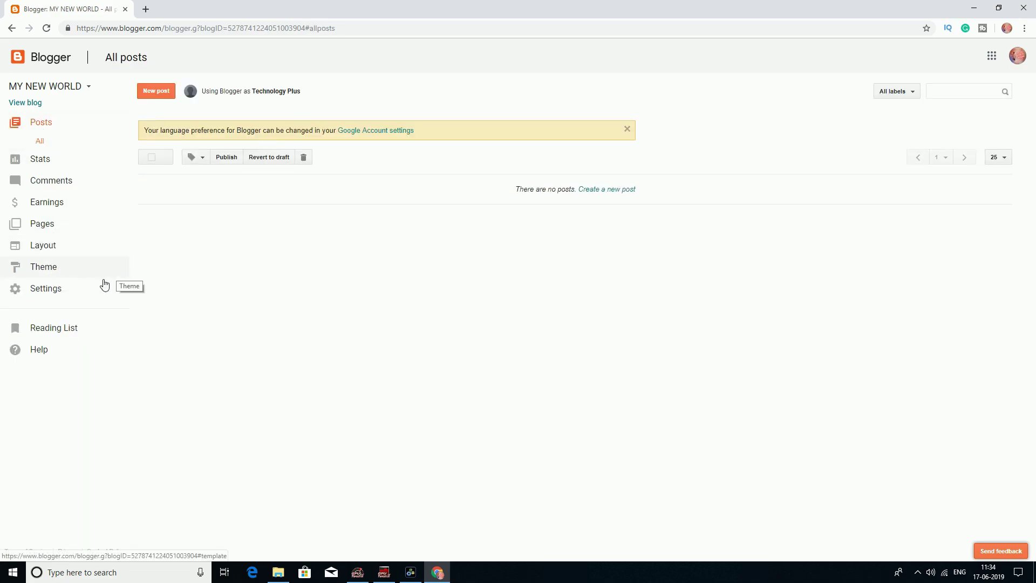
Step: Examine the blog's basic settings, including the blog address, HTTPS redirect and author permissions
{"action": "left_click", "coordinate": [31, 294]}
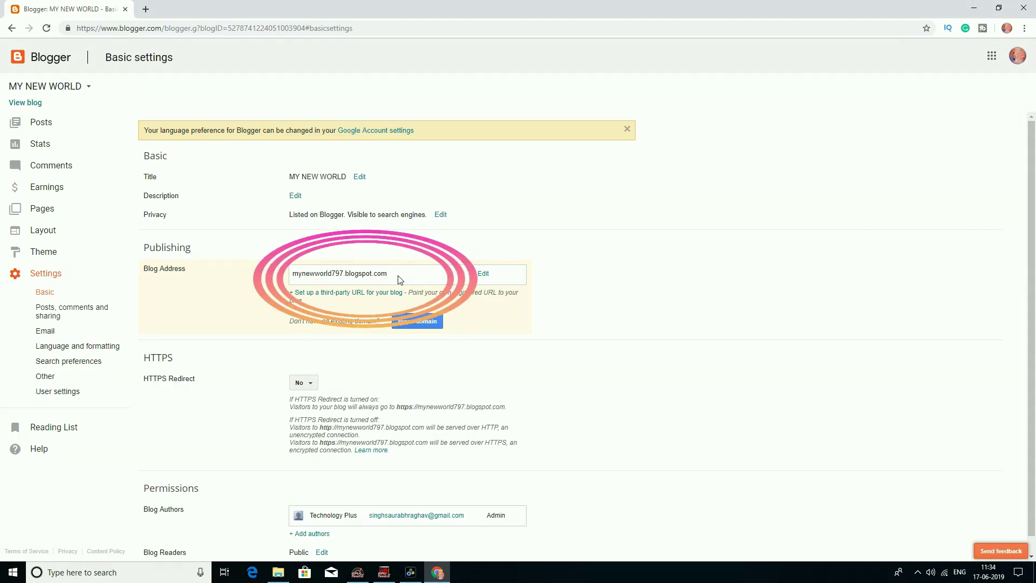
{"action": "scroll", "coordinate": [313, 423], "scroll_direction": "down", "scroll_amount": 1}
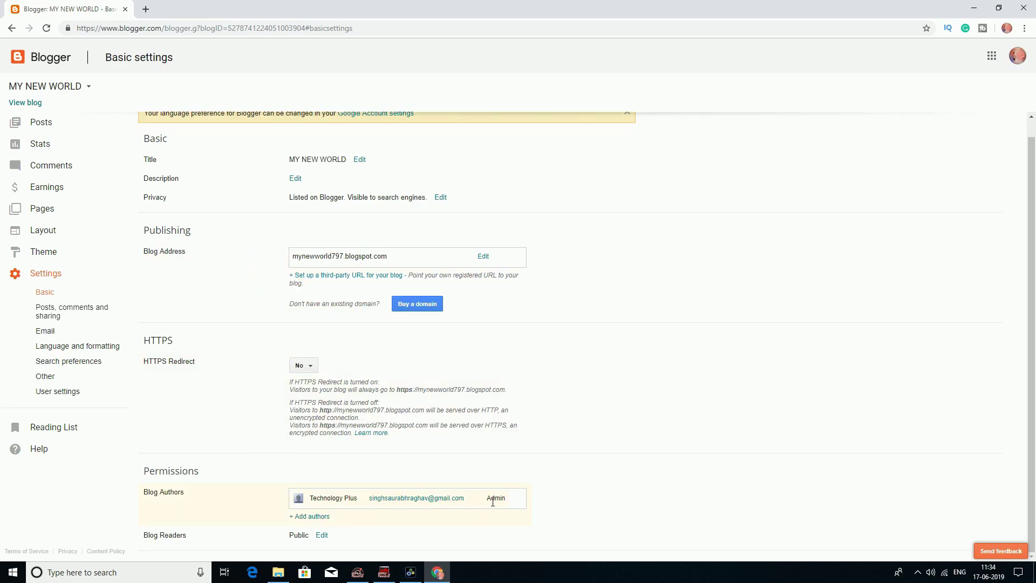
{"action": "scroll", "coordinate": [405, 292], "scroll_direction": "up", "scroll_amount": 1}
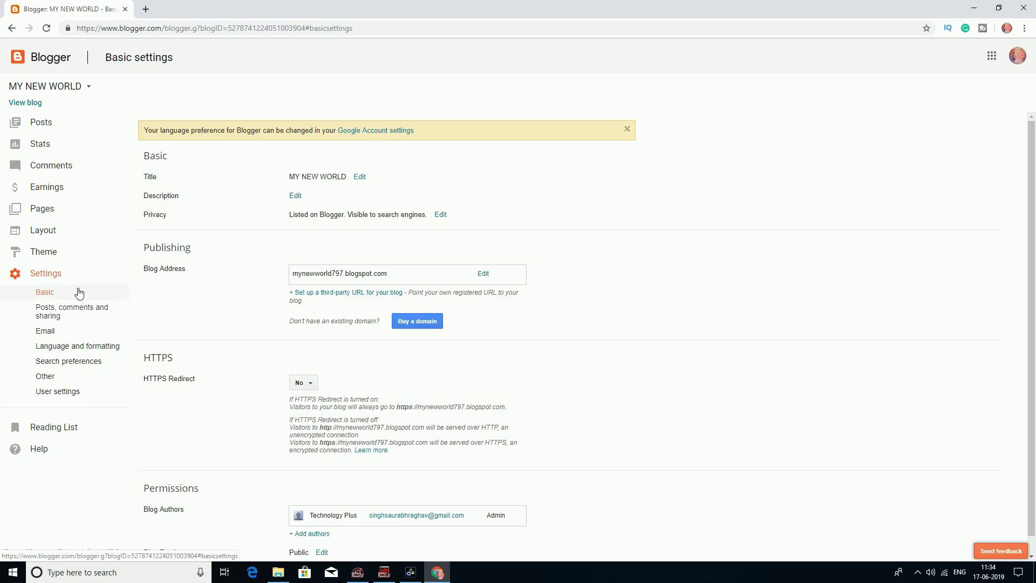
Step: Preview the Magazine theme from Dynamic Views, look at its list of views, and apply the theme to the blog
{"action": "left_click", "coordinate": [54, 257]}
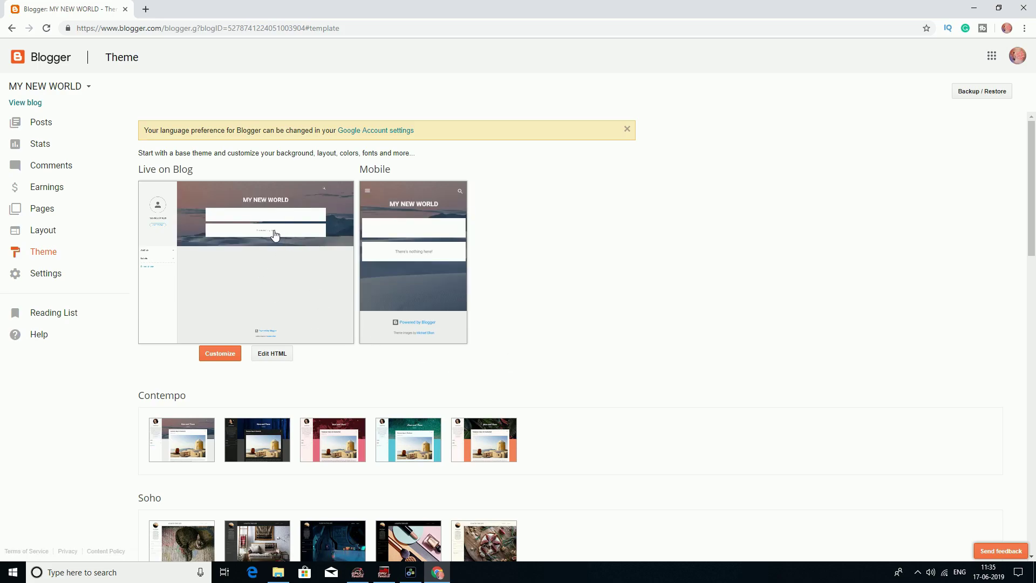
{"action": "scroll", "coordinate": [275, 235], "scroll_direction": "down", "scroll_amount": 10}
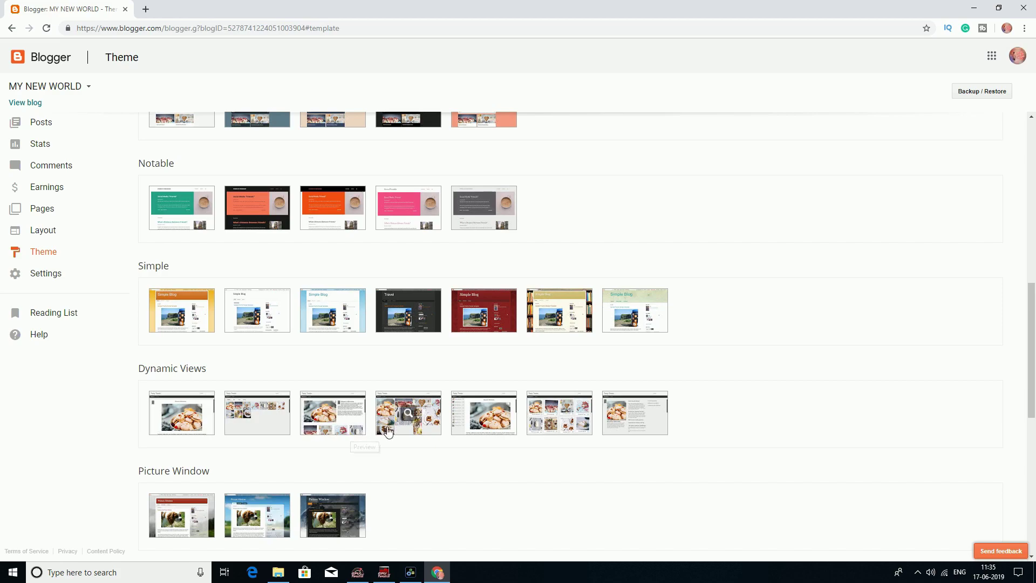
{"action": "left_click", "coordinate": [349, 430]}
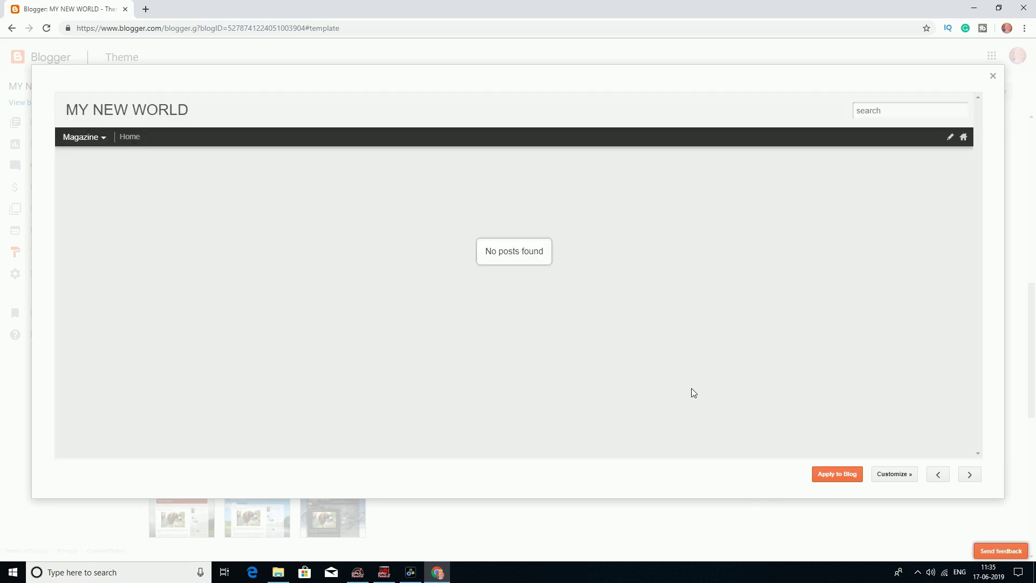
{"action": "left_click", "coordinate": [99, 138]}
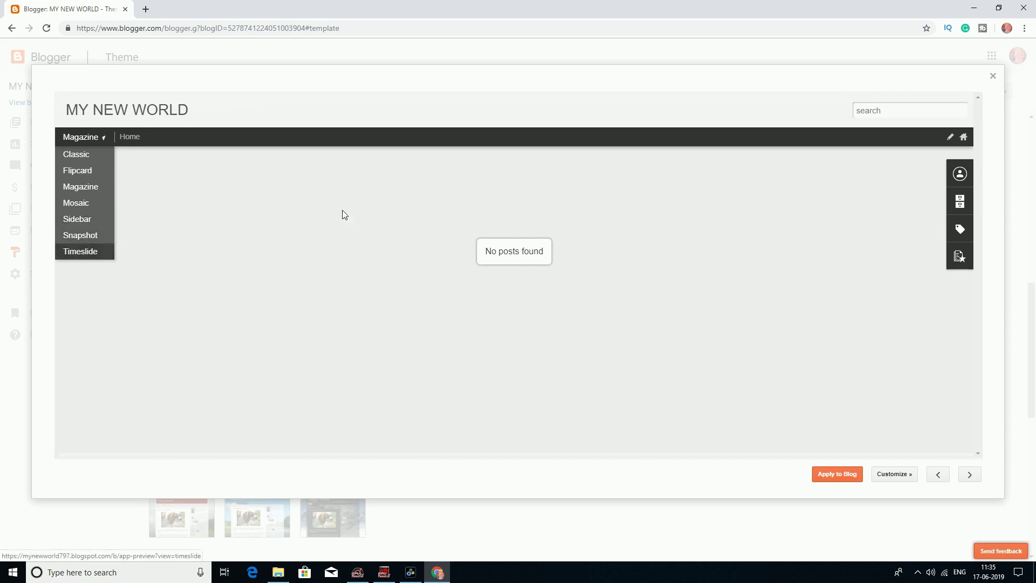
{"action": "left_click", "coordinate": [836, 473]}
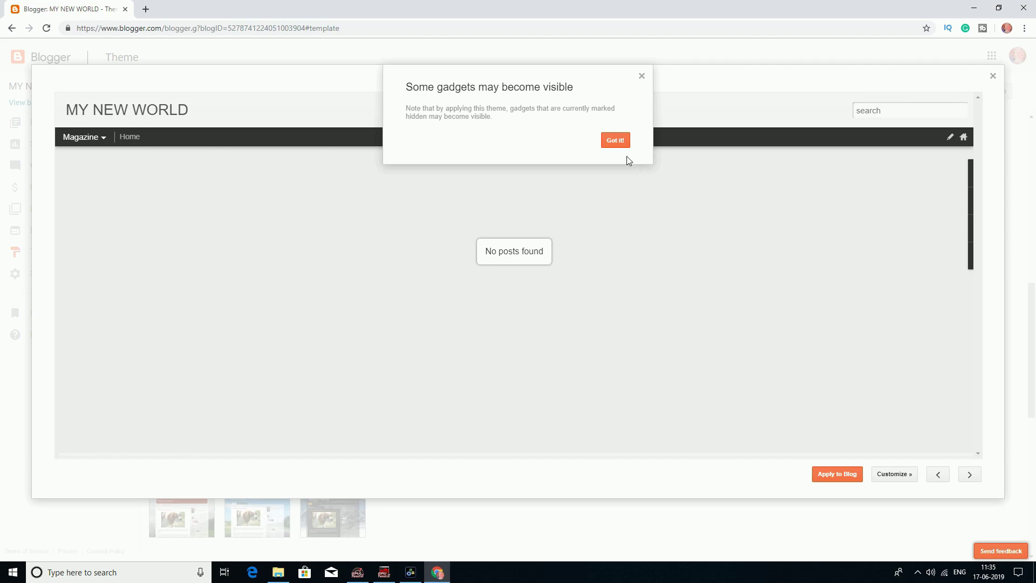
{"action": "left_click", "coordinate": [616, 140]}
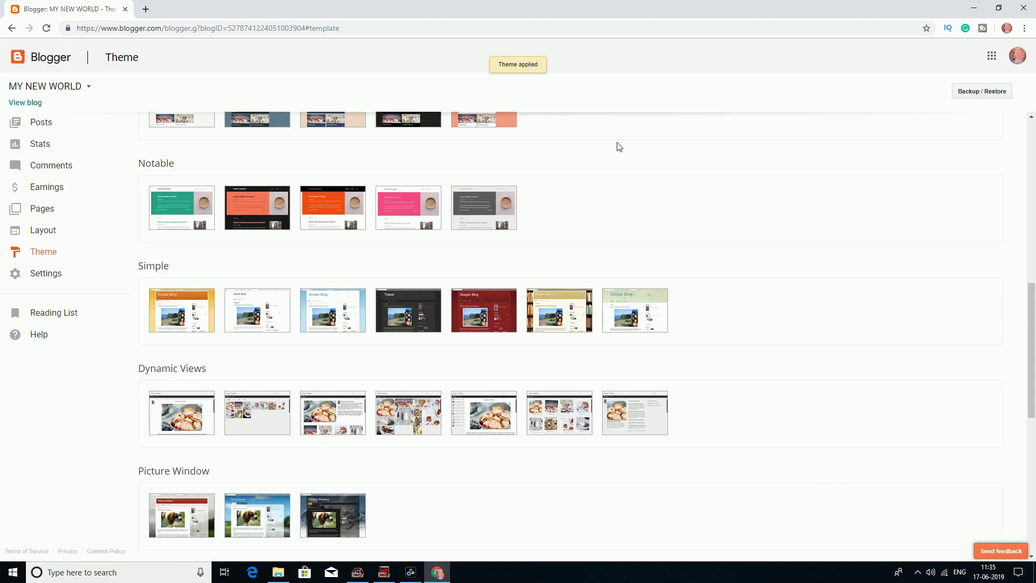
Step: Browse the remaining themes, check the applied theme in the live blog preview, and return to the blog's posts
{"action": "scroll", "coordinate": [576, 184], "scroll_direction": "down", "scroll_amount": 8}
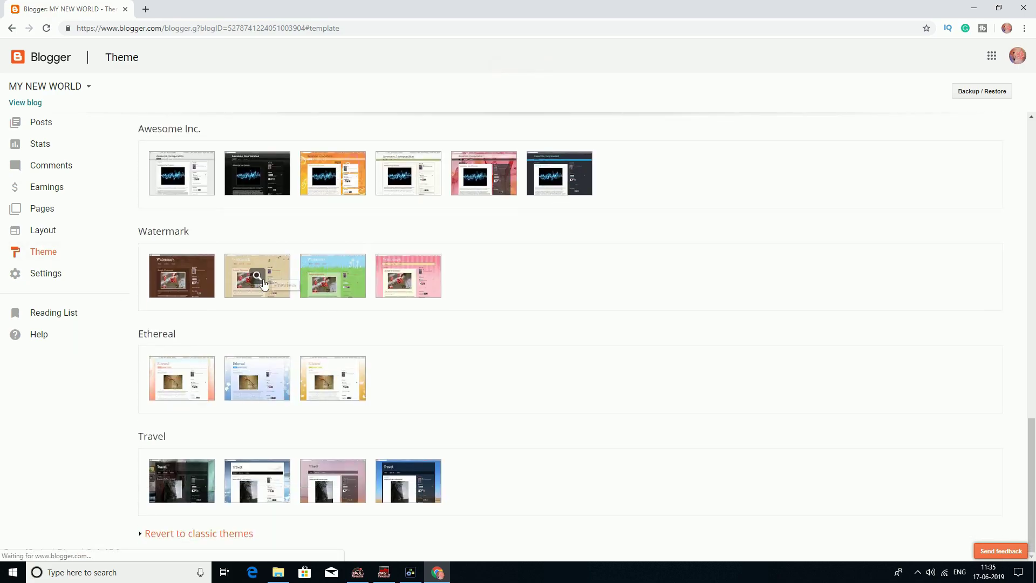
{"action": "scroll", "coordinate": [521, 345], "scroll_direction": "up", "scroll_amount": 15}
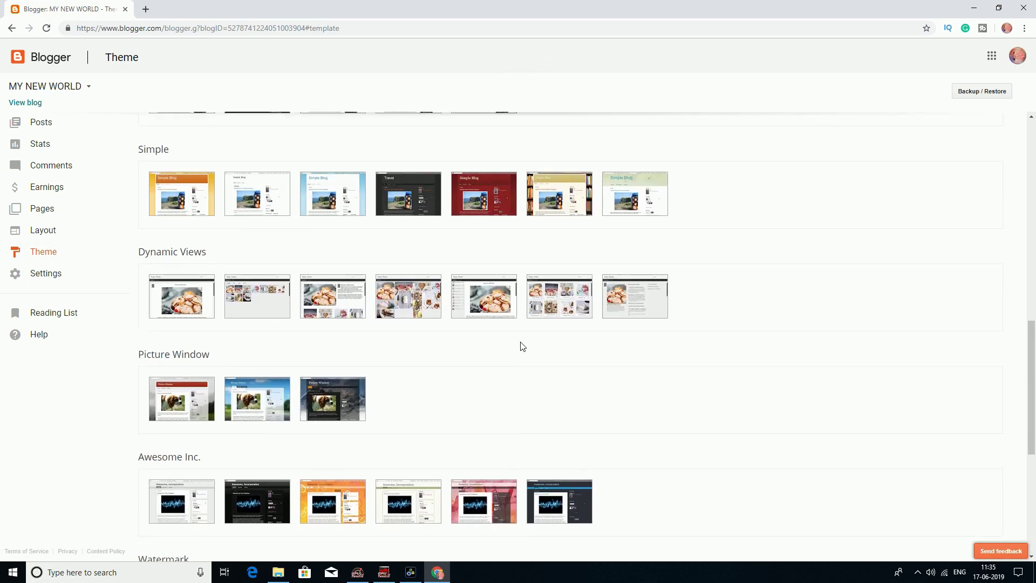
{"action": "scroll", "coordinate": [523, 345], "scroll_direction": "up", "scroll_amount": 2}
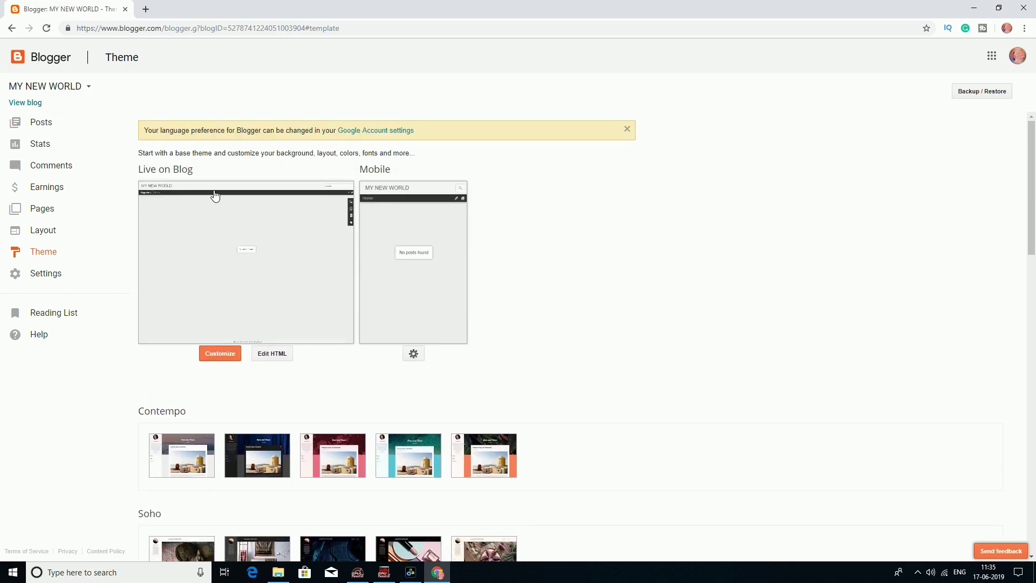
{"action": "left_click", "coordinate": [49, 125]}
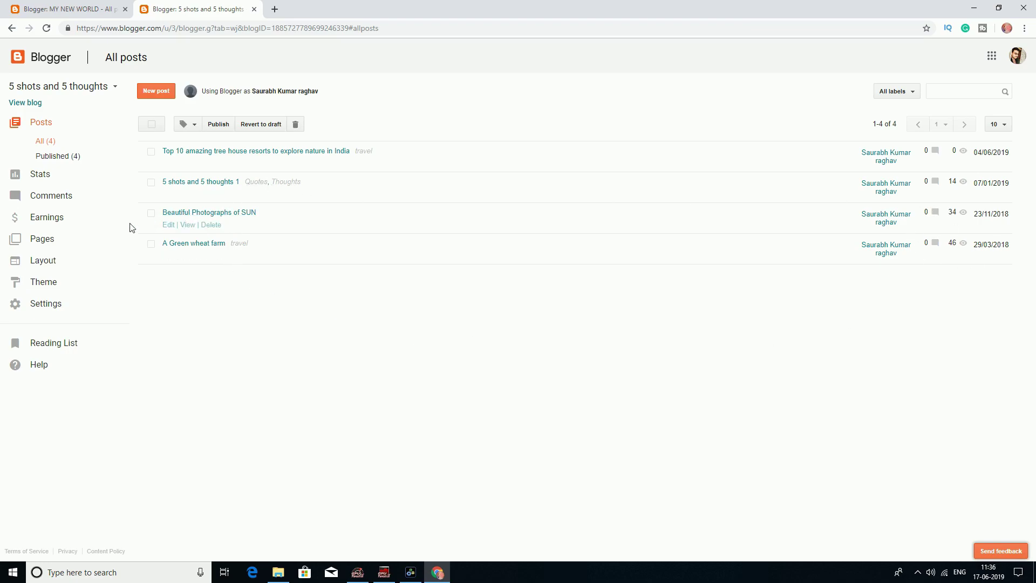
Step: Open the Earnings page of the "5 shots and 5 thoughts" blog and review its AdSense sign-up information and FAQs
{"action": "left_click", "coordinate": [67, 222]}
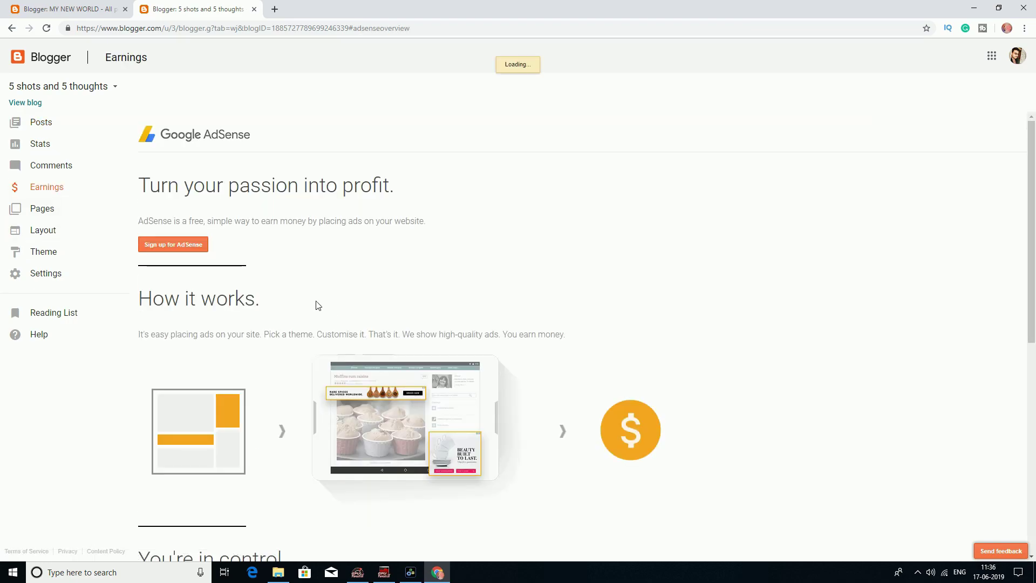
{"action": "left_click", "coordinate": [180, 253]}
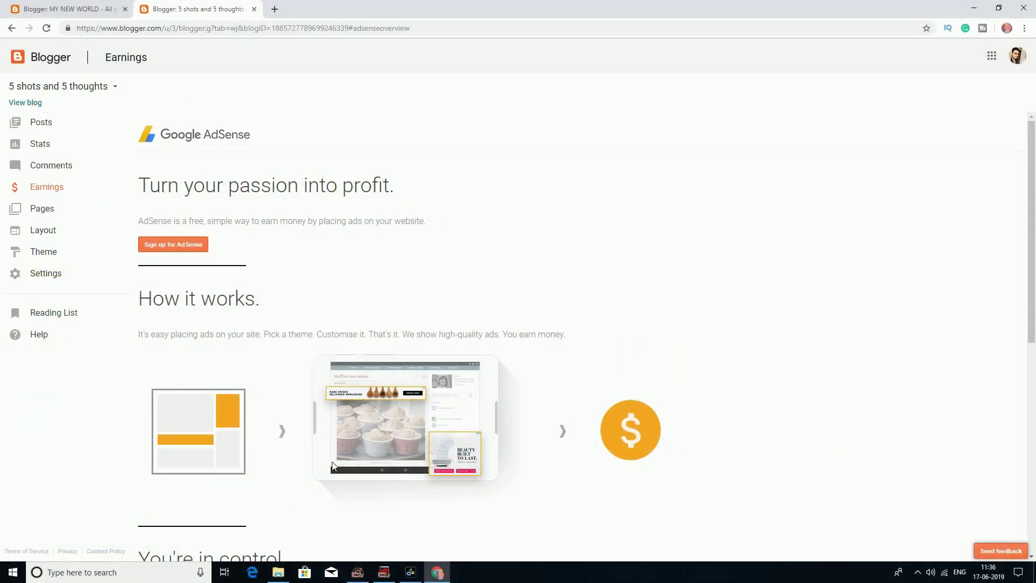
{"action": "scroll", "coordinate": [334, 468], "scroll_direction": "down", "scroll_amount": 8}
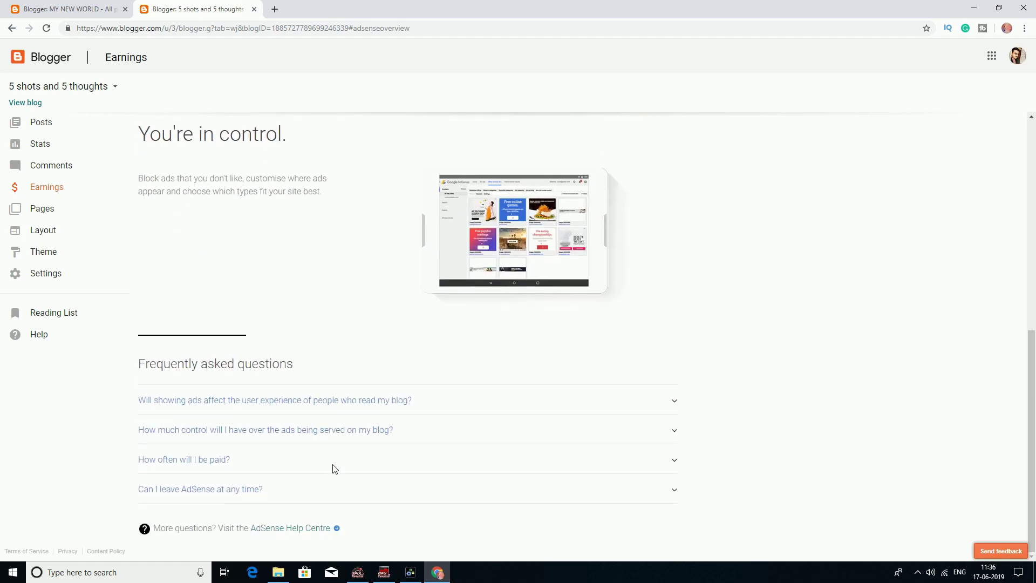
Step: View the published Google pixel 3a post of the Science Plus Tech blog and skim its key specifications
{"action": "scroll", "coordinate": [333, 468], "scroll_direction": "up", "scroll_amount": 8}
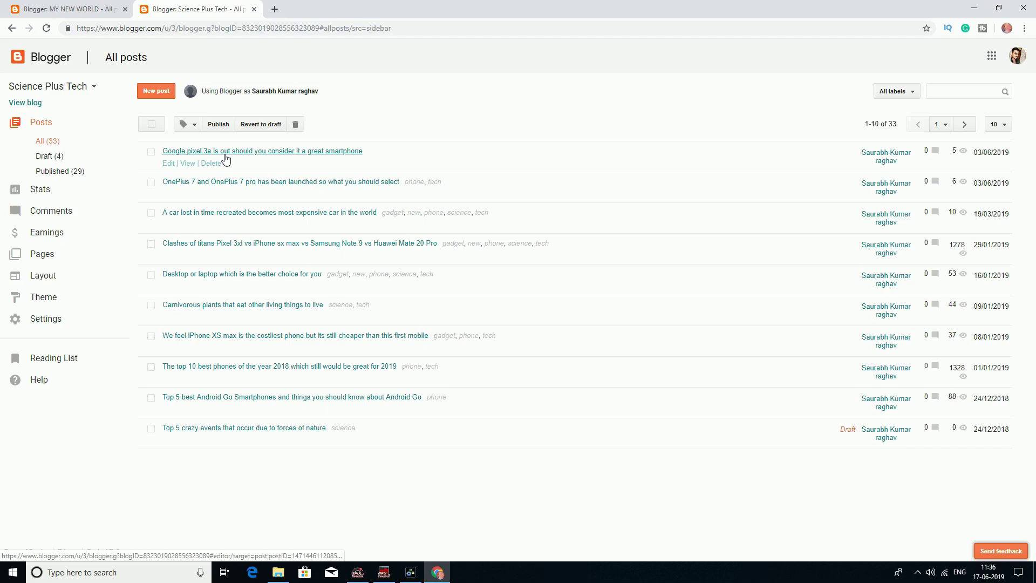
{"action": "left_click", "coordinate": [188, 164]}
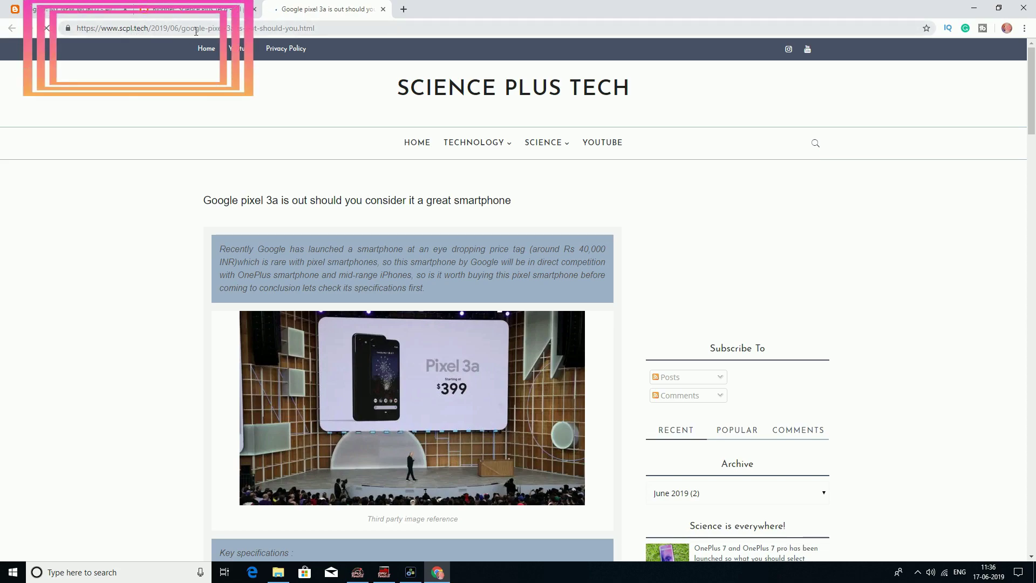
{"action": "scroll", "coordinate": [221, 233], "scroll_direction": "down", "scroll_amount": 15}
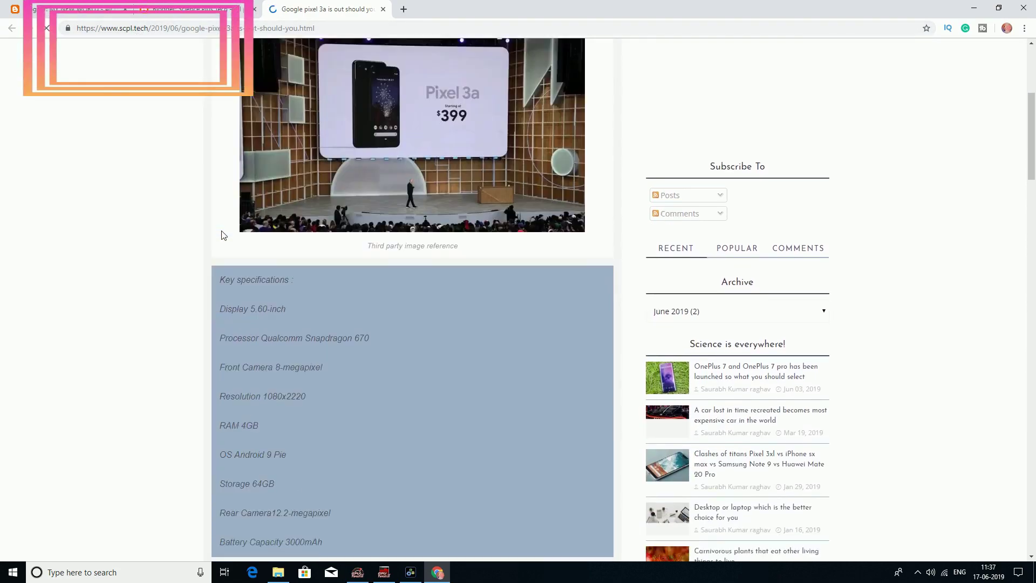
{"action": "scroll", "coordinate": [221, 235], "scroll_direction": "down", "scroll_amount": 4}
{"action": "key", "text": "ctrl+shift+Tab"}
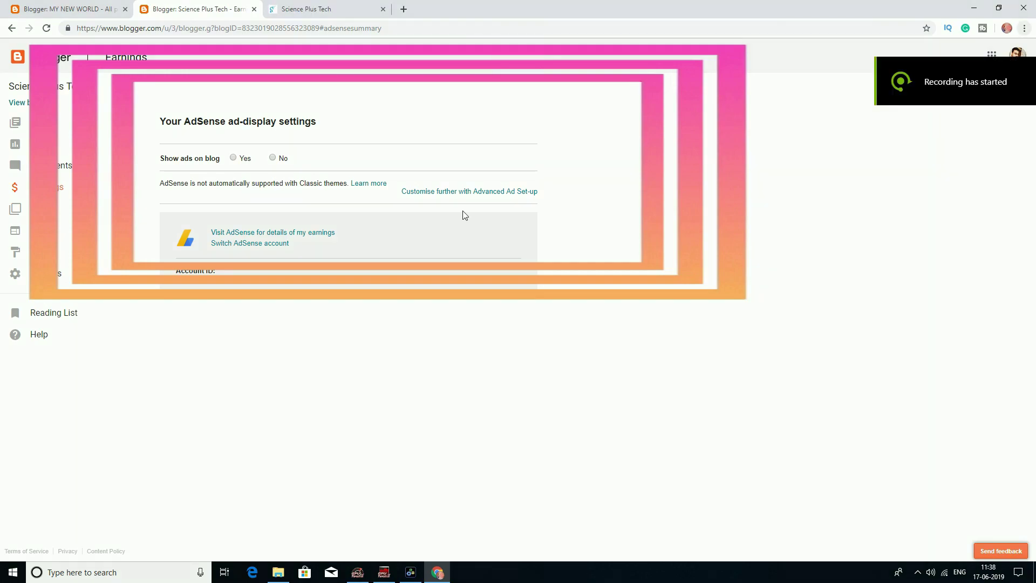
Step: Reopen the live Google pixel 3a article from the blog's posts and read through it to the comment section
{"action": "left_click", "coordinate": [2, 122]}
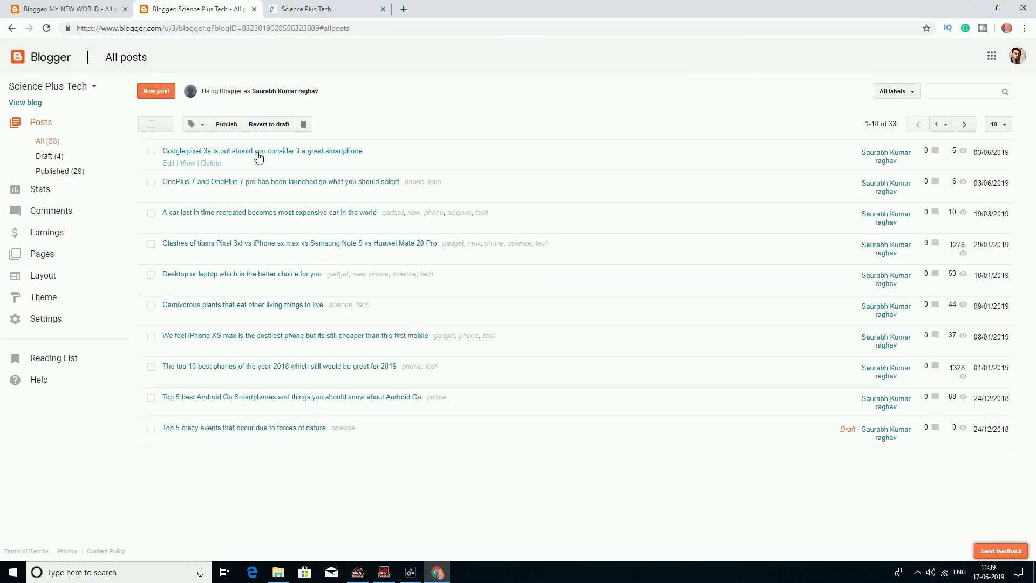
{"action": "left_click", "coordinate": [188, 163]}
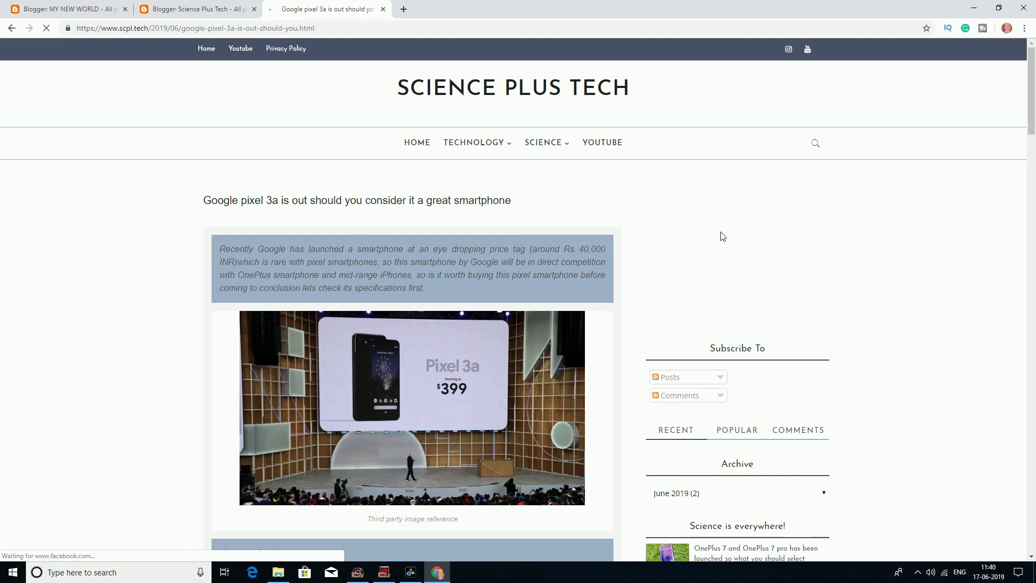
{"action": "scroll", "coordinate": [745, 201], "scroll_direction": "down", "scroll_amount": 5}
{"action": "scroll", "coordinate": [745, 201], "scroll_direction": "down", "scroll_amount": 20}
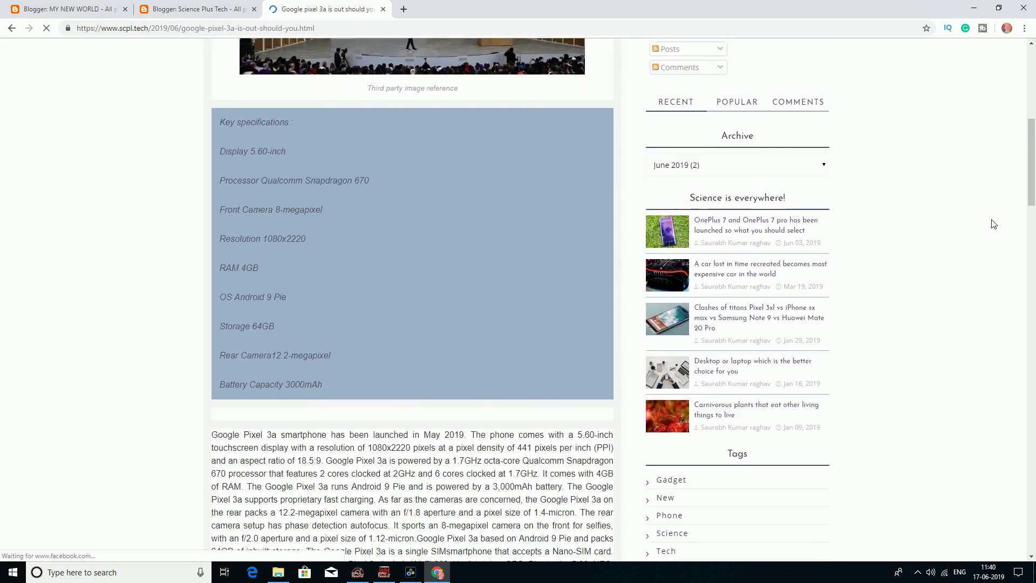
{"action": "scroll", "coordinate": [729, 324], "scroll_direction": "down", "scroll_amount": 6}
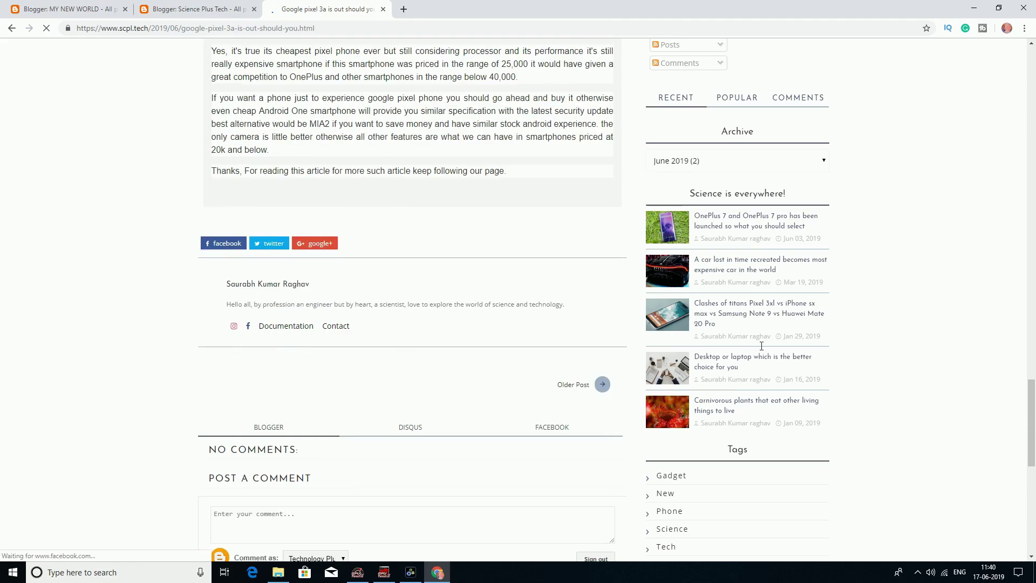
Step: Examine the subcategories and featured posts under Technology and Science in the live blog's navigation
{"action": "scroll", "coordinate": [485, 270], "scroll_direction": "up", "scroll_amount": 20}
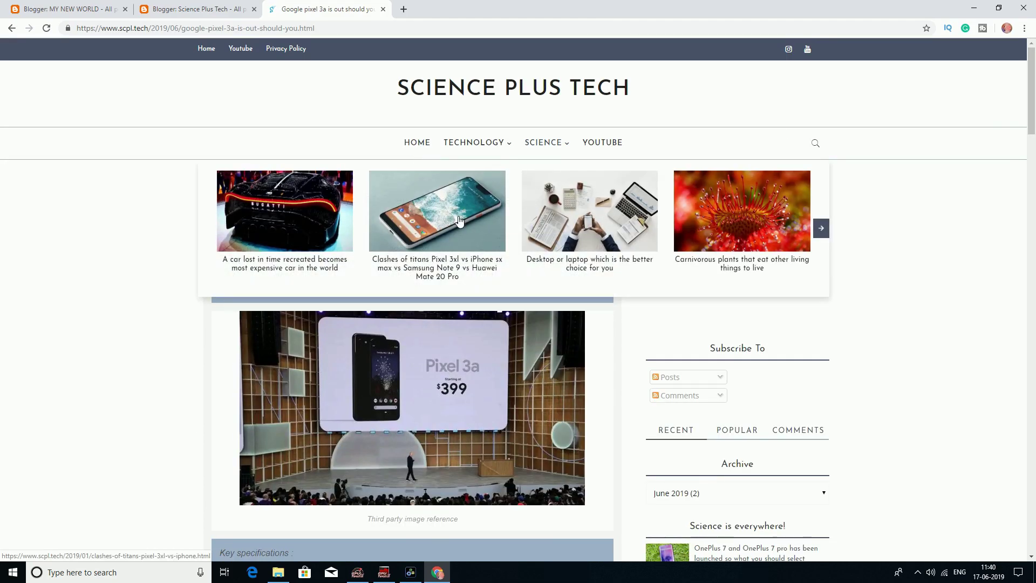
{"action": "mouse_move", "coordinate": [507, 143]}
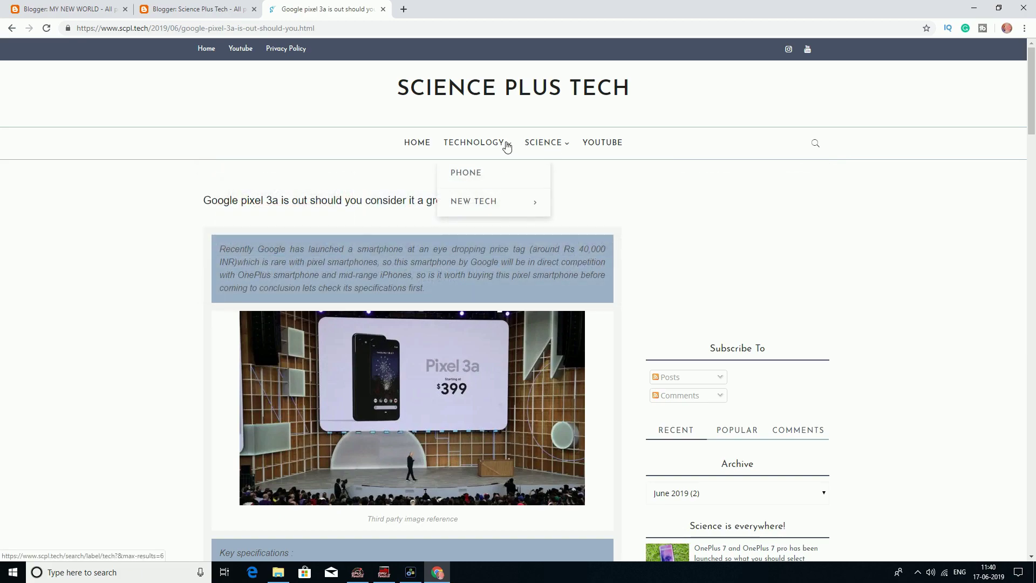
{"action": "mouse_move", "coordinate": [521, 203]}
{"action": "mouse_move", "coordinate": [539, 148]}
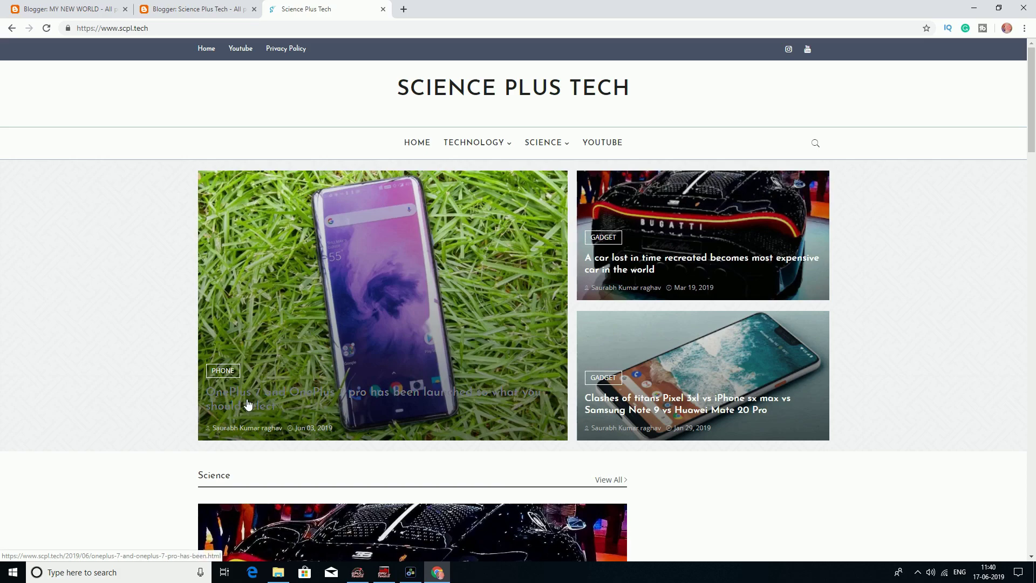
Step: Look through the Science Plus Tech home page from the featured posts to the footer's newsletter and contact form
{"action": "scroll", "coordinate": [505, 331], "scroll_direction": "down", "scroll_amount": 5}
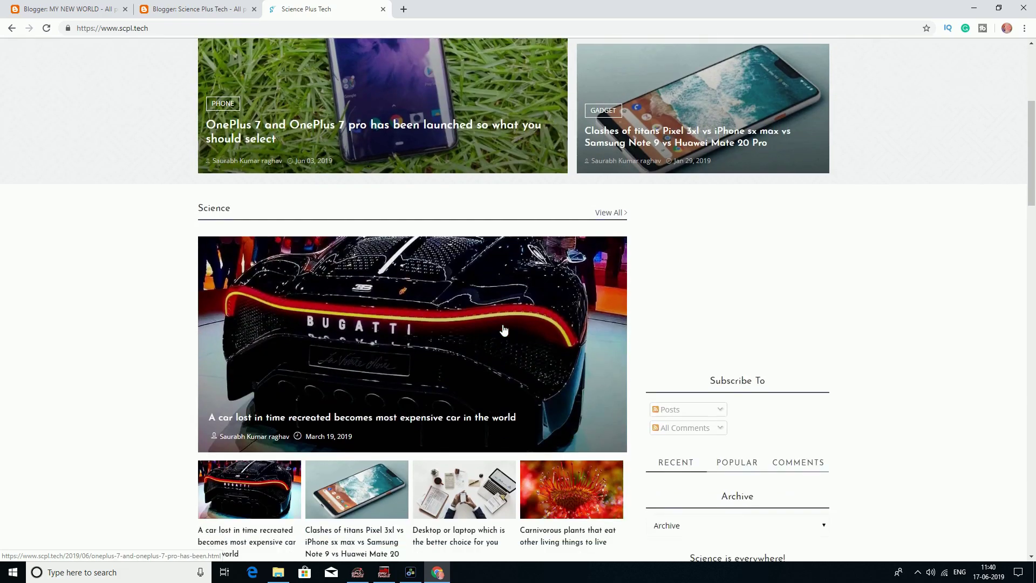
{"action": "scroll", "coordinate": [545, 342], "scroll_direction": "down", "scroll_amount": 7}
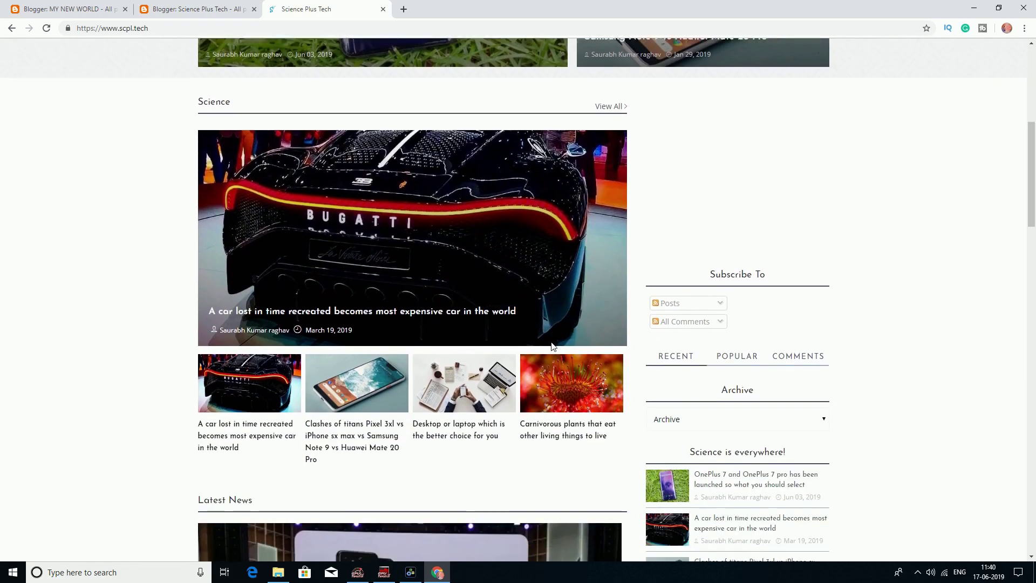
{"action": "scroll", "coordinate": [551, 343], "scroll_direction": "down", "scroll_amount": 20}
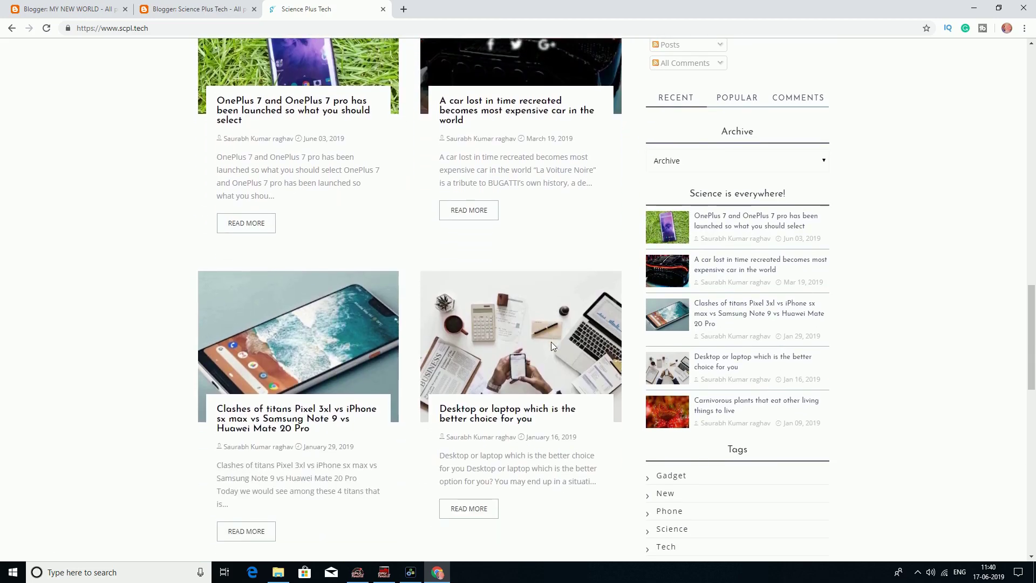
{"action": "scroll", "coordinate": [552, 345], "scroll_direction": "down", "scroll_amount": 2}
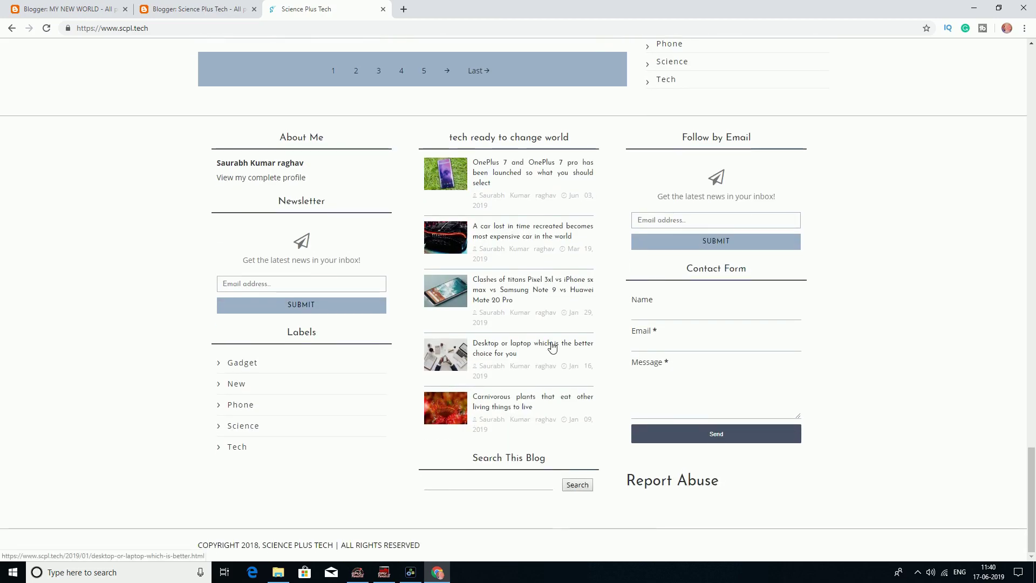
{"action": "left_click_drag", "start_coordinate": [1032, 515], "coordinate": [1032, 108]}
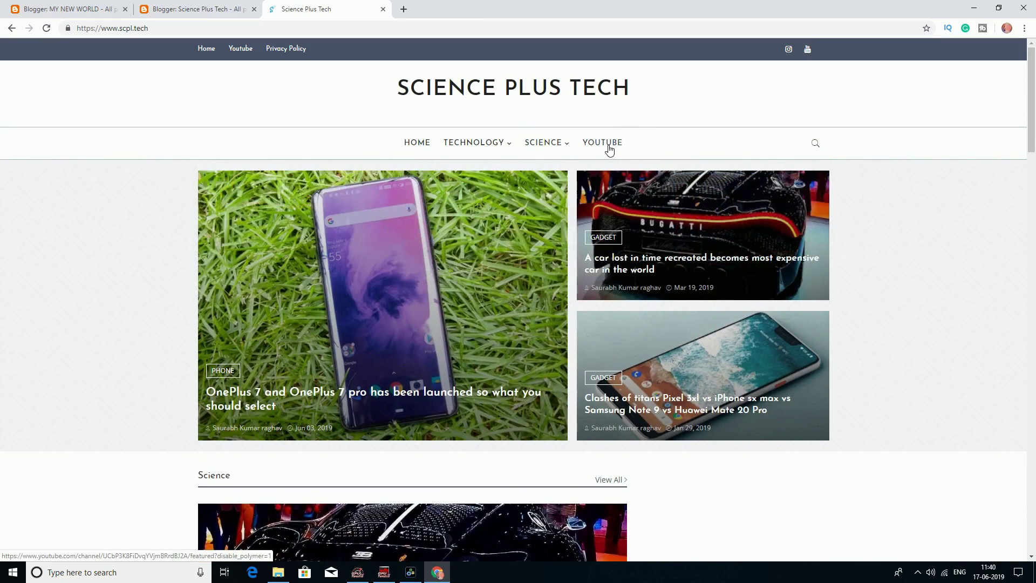
Step: Visit the YouTube channel linked from the blog, follow the channel's Science Plus Tech link back, and close the YouTube page
{"action": "right_click", "coordinate": [609, 150]}
{"action": "left_click", "coordinate": [605, 147]}
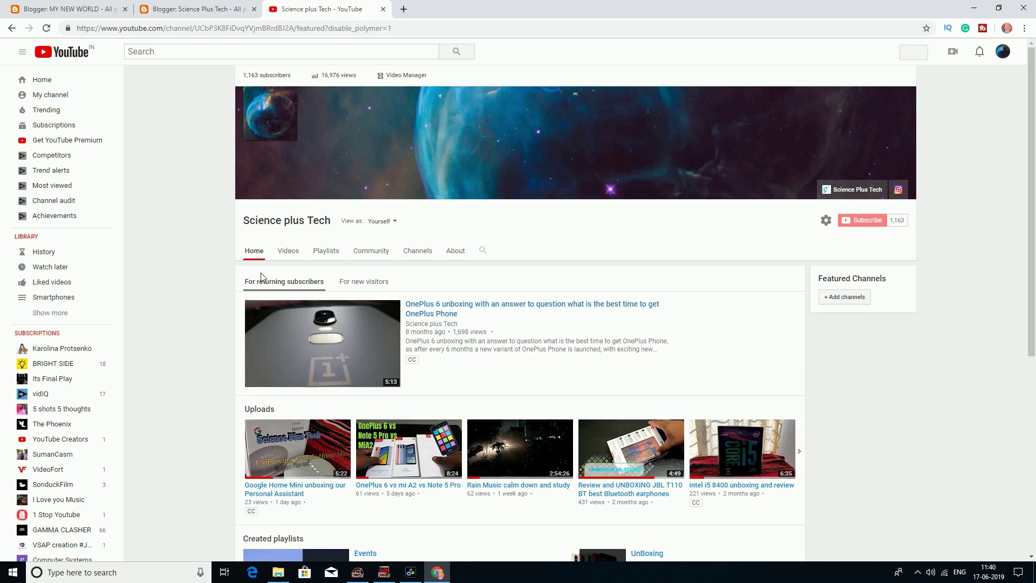
{"action": "left_click", "coordinate": [862, 190]}
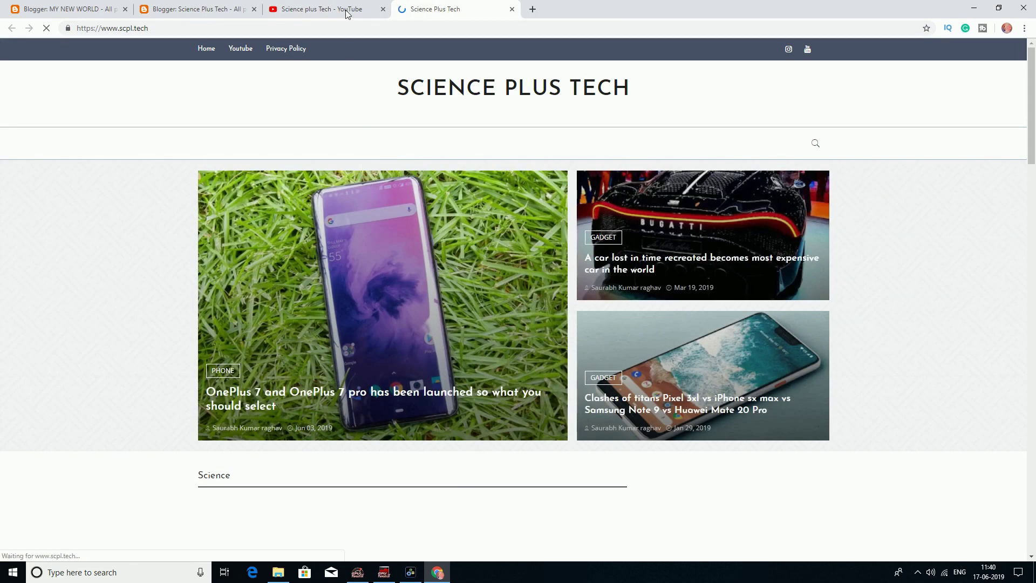
{"action": "left_click", "coordinate": [383, 9]}
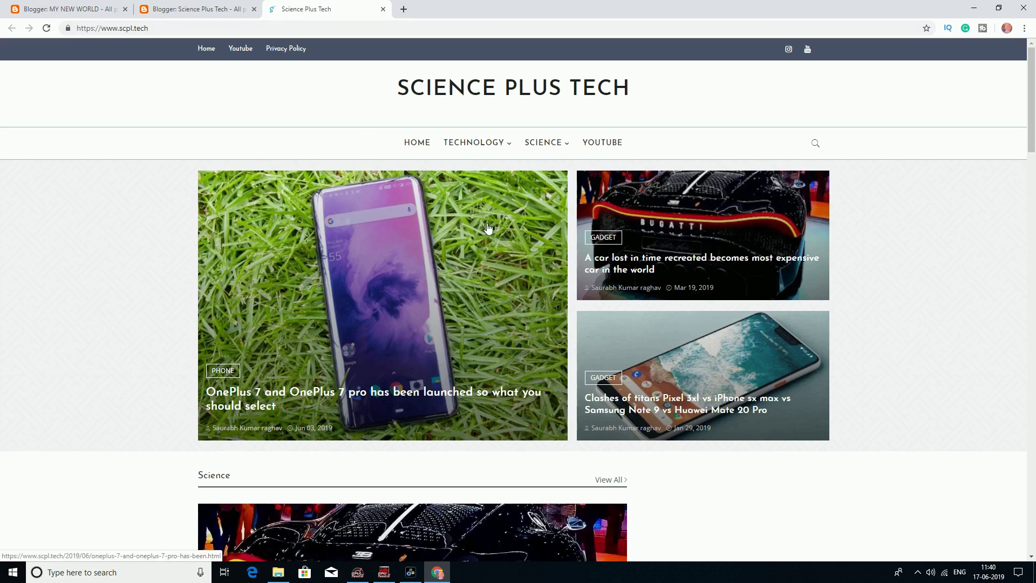
Step: Return to the Science Plus Tech dashboard in Blogger and review the overview stats, including all-time pageviews and the audience map
{"action": "scroll", "coordinate": [536, 345], "scroll_direction": "down", "scroll_amount": 11}
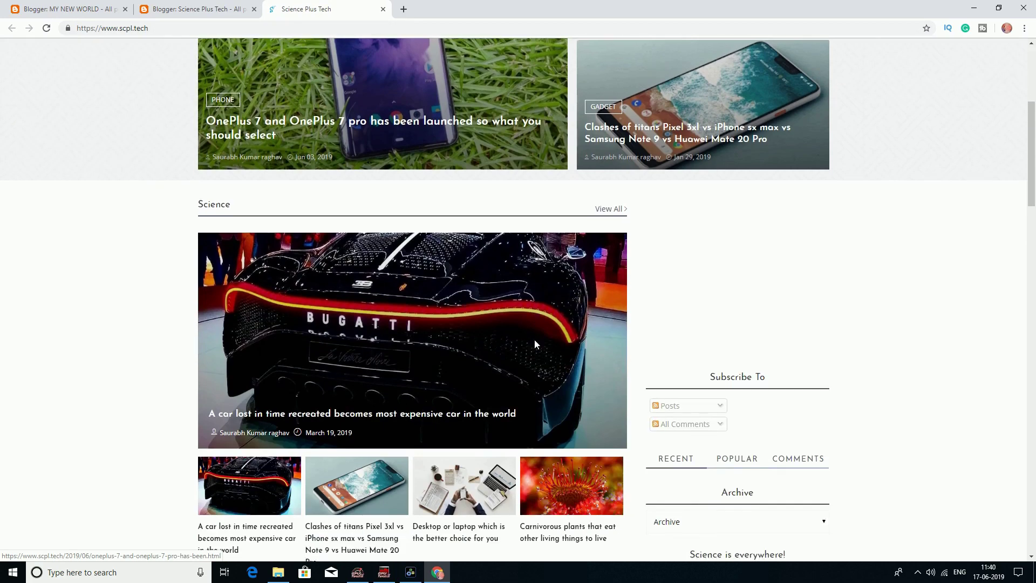
{"action": "scroll", "coordinate": [535, 339], "scroll_direction": "up", "scroll_amount": 4}
{"action": "left_click", "coordinate": [191, 9]}
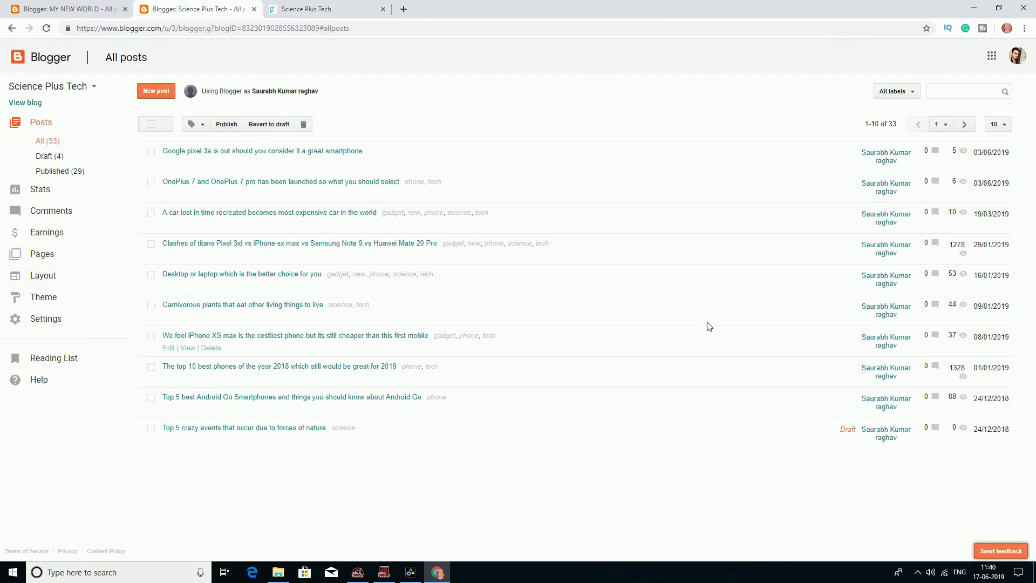
{"action": "left_click", "coordinate": [50, 195]}
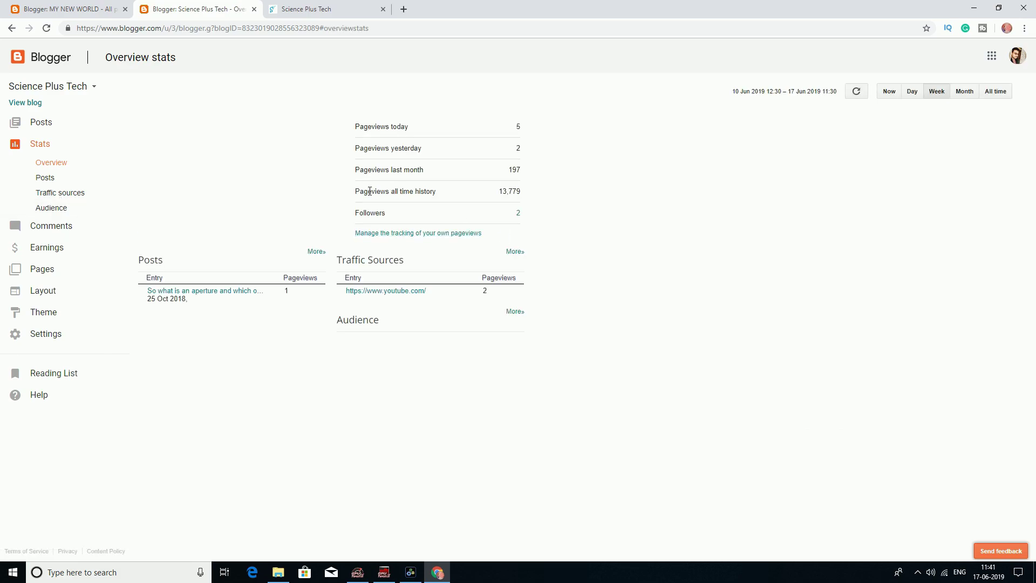
{"action": "left_click_drag", "start_coordinate": [367, 192], "coordinate": [493, 194]}
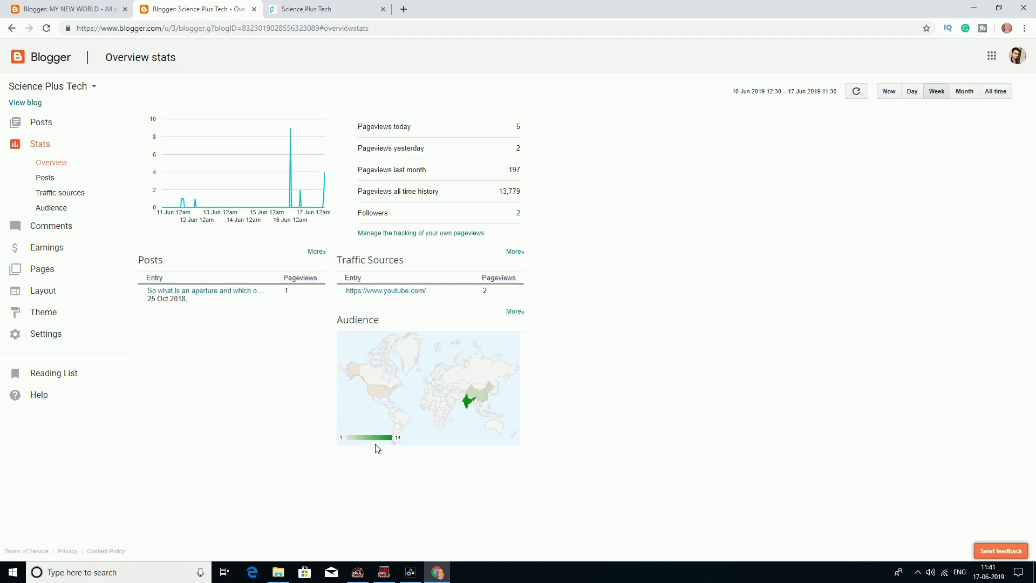
{"action": "mouse_move", "coordinate": [475, 403]}
Step: Examine the detailed audience stats by country, browser and operating system for the week and for all time
{"action": "left_click", "coordinate": [515, 312]}
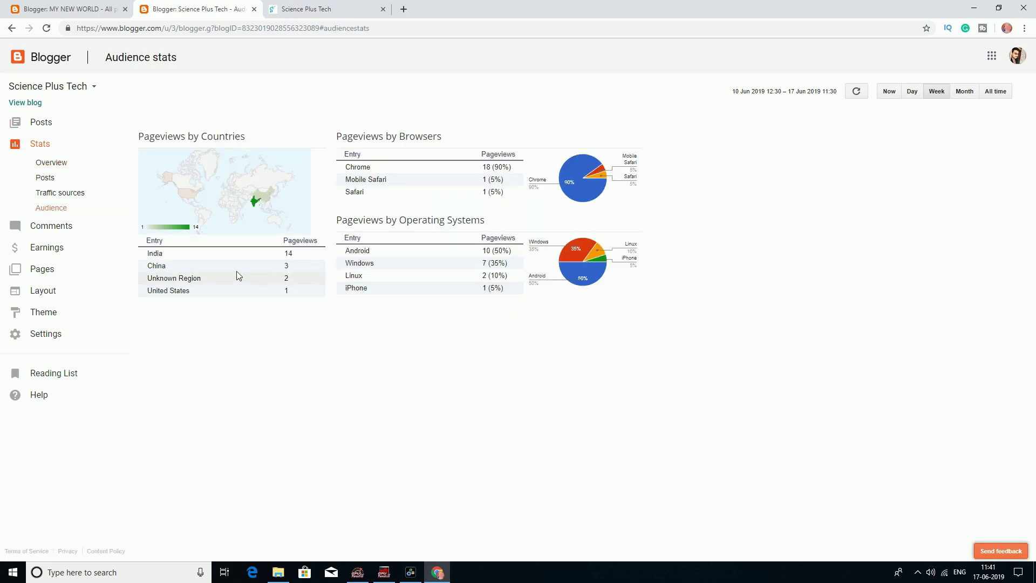
{"action": "left_click_drag", "start_coordinate": [149, 257], "coordinate": [169, 256]}
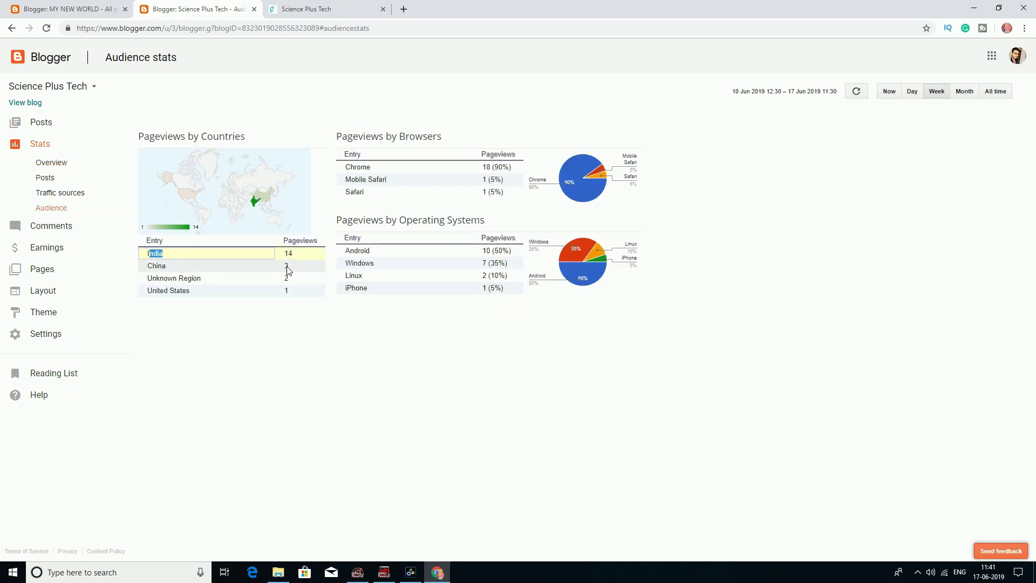
{"action": "left_click_drag", "start_coordinate": [155, 290], "coordinate": [223, 294]}
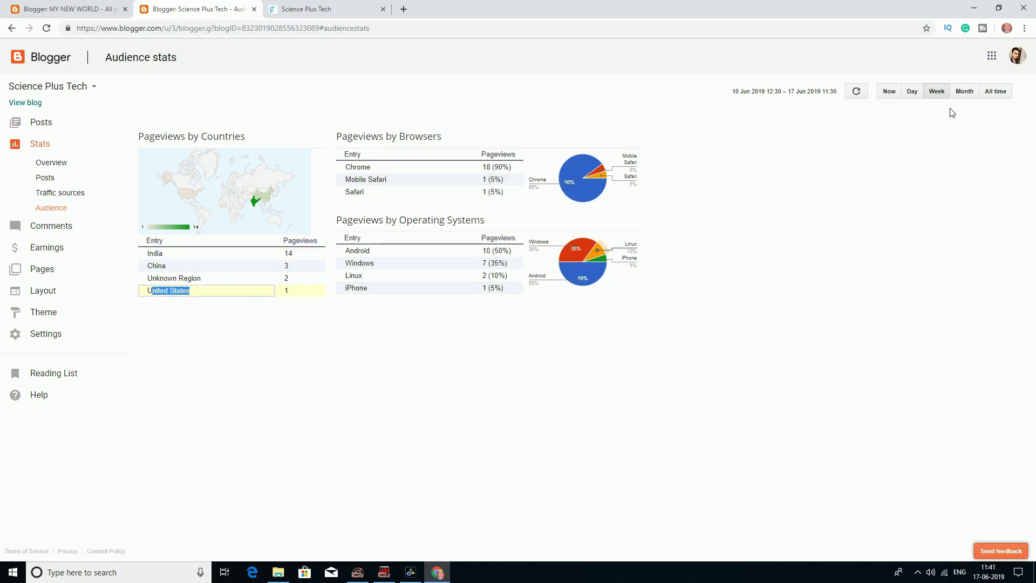
{"action": "left_click", "coordinate": [991, 93]}
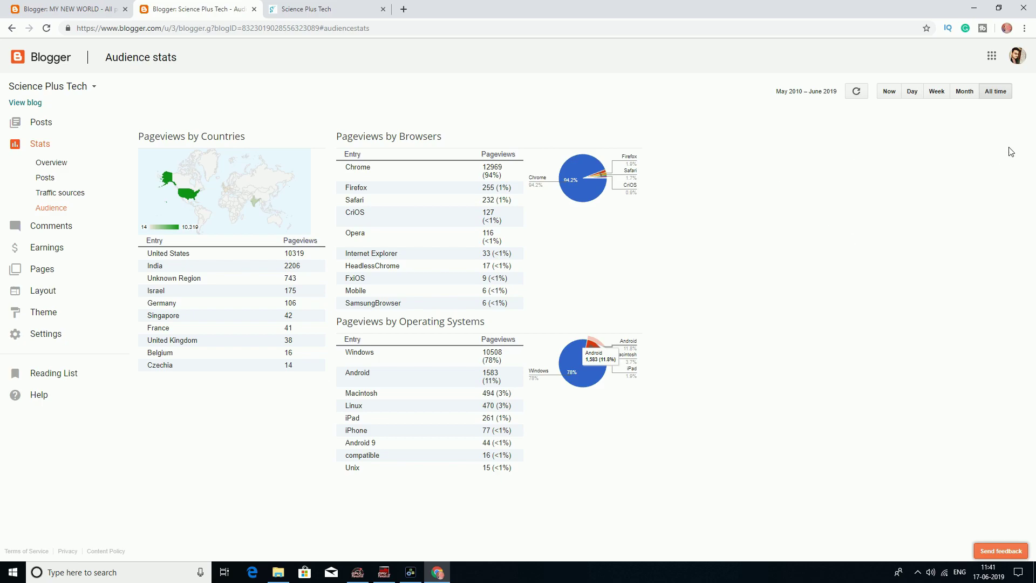
{"action": "left_click", "coordinate": [45, 334]}
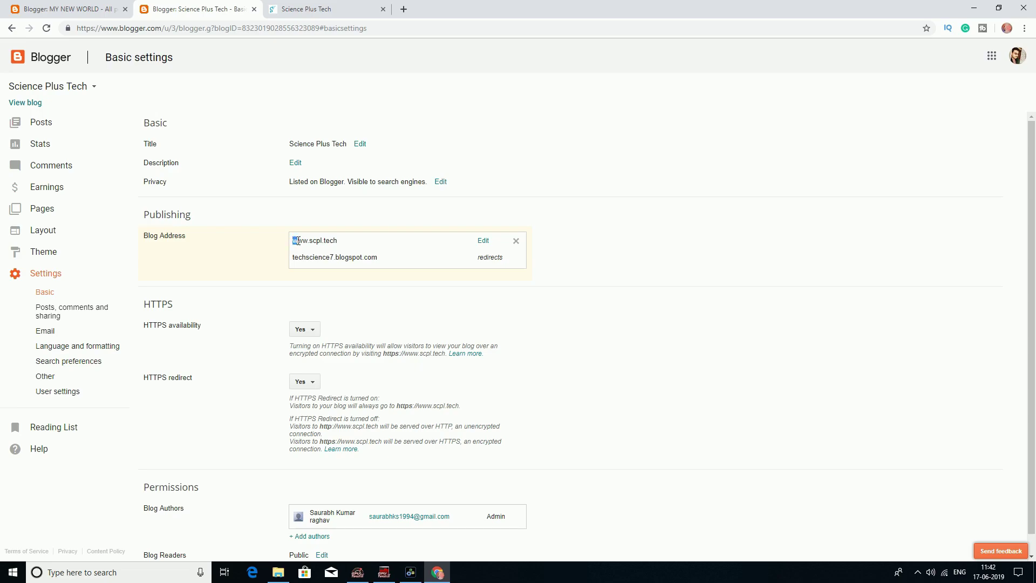
{"action": "mouse_move", "coordinate": [297, 241]}
{"action": "left_mouse_down"}
{"action": "mouse_move", "coordinate": [335, 241]}
{"action": "mouse_move", "coordinate": [285, 243]}
{"action": "left_mouse_up"}
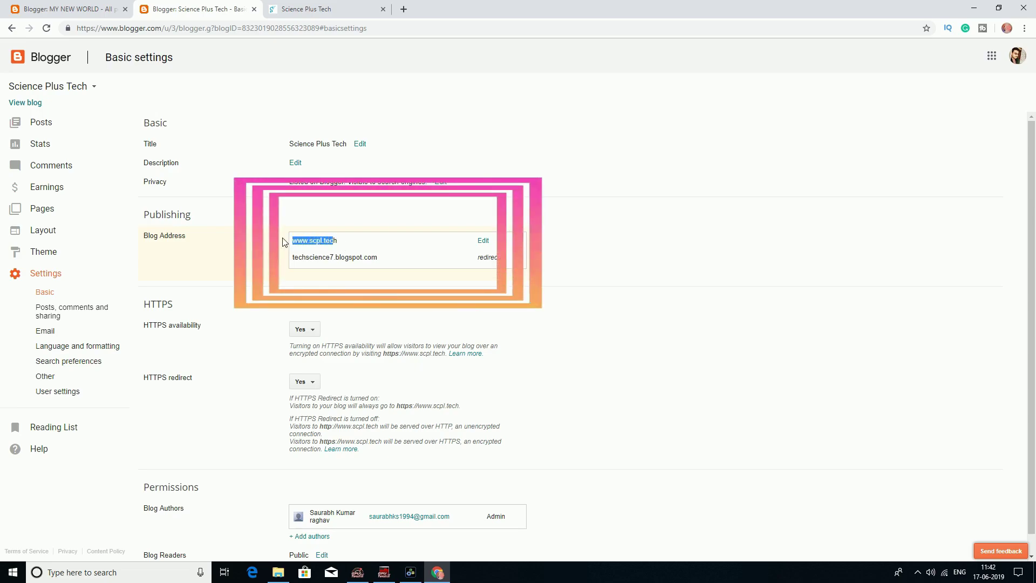
{"action": "left_click", "coordinate": [317, 4]}
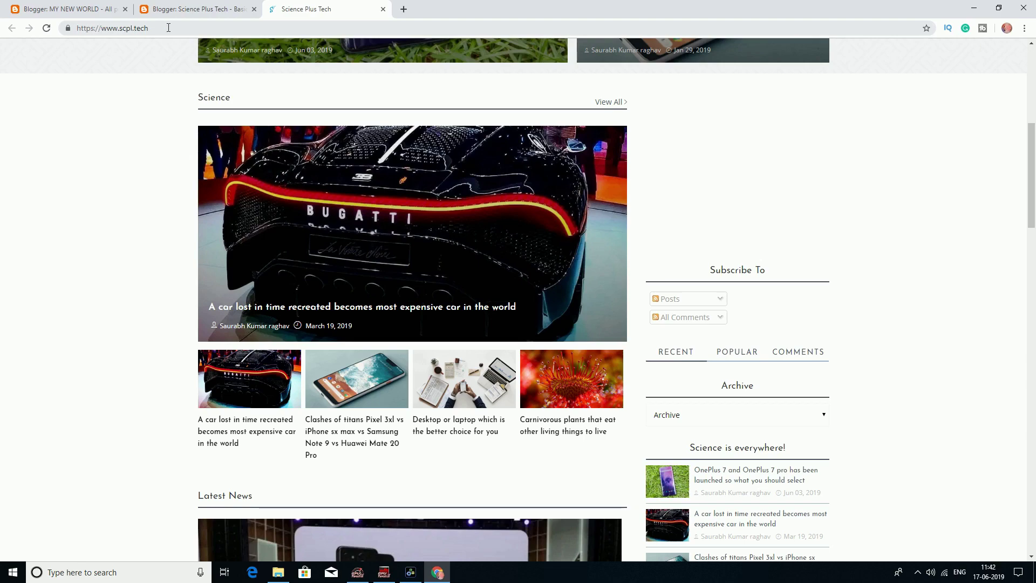
{"action": "left_click", "coordinate": [190, 8]}
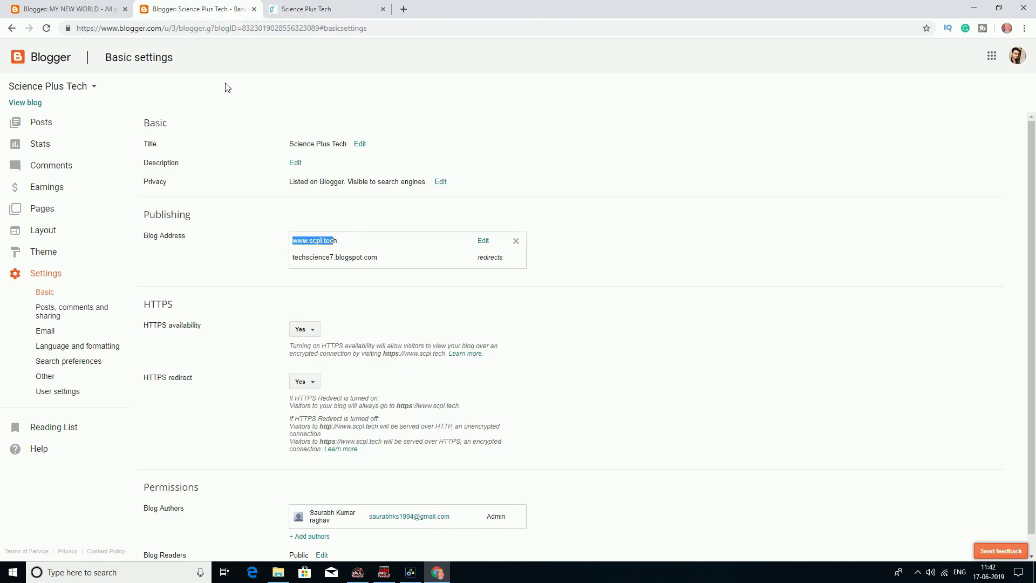
Step: Copy the redirecting address techscience7.blogspot.com from the publishing settings and open it in a new tab to check the redirect
{"action": "left_click", "coordinate": [400, 259]}
{"action": "left_click_drag", "start_coordinate": [385, 259], "coordinate": [303, 257]}
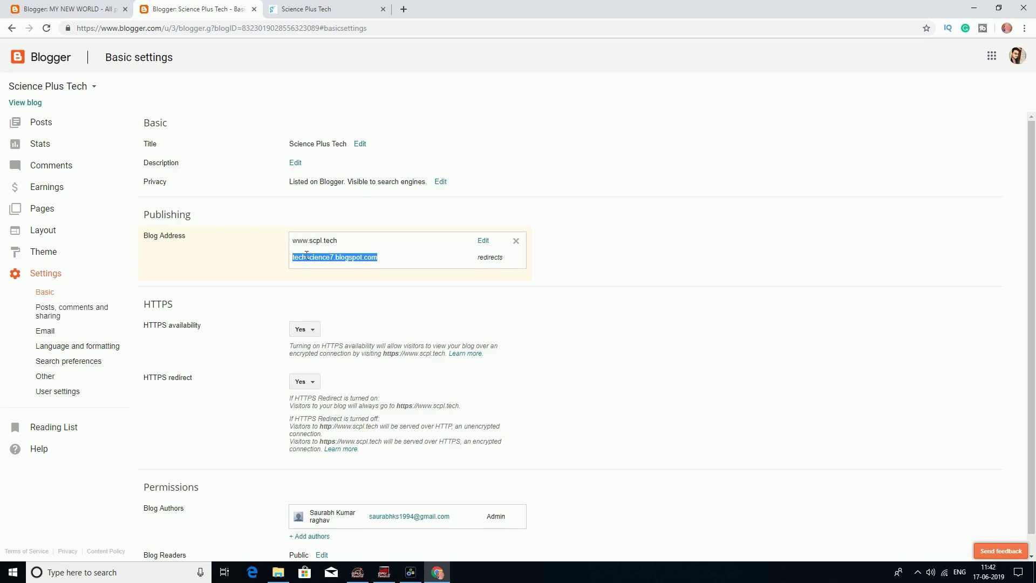
{"action": "right_click", "coordinate": [306, 256]}
{"action": "left_click", "coordinate": [326, 261]}
{"action": "left_click", "coordinate": [404, 9]}
{"action": "right_click", "coordinate": [359, 28]}
{"action": "left_click", "coordinate": [378, 102]}
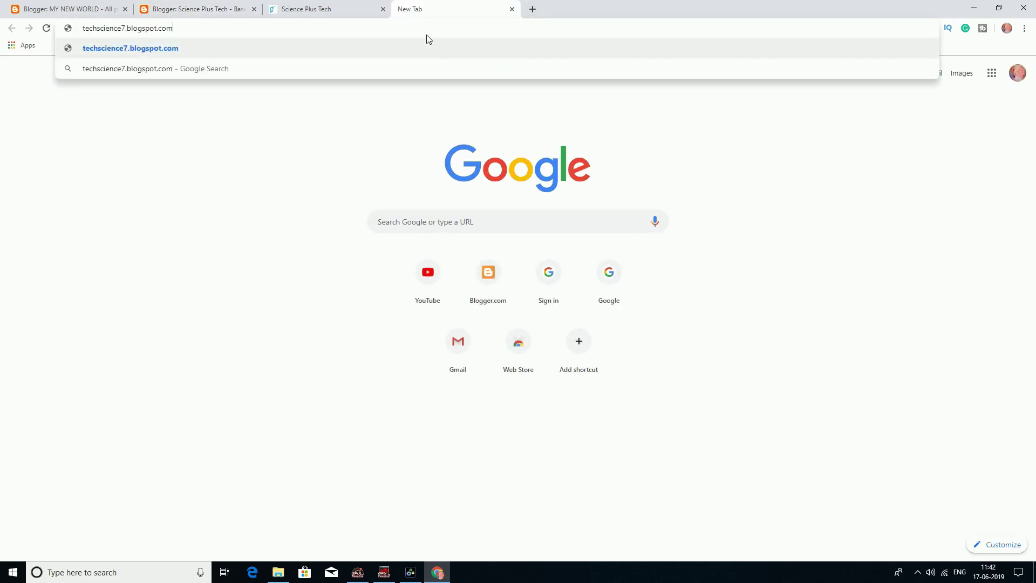
{"action": "key", "text": "Return"}
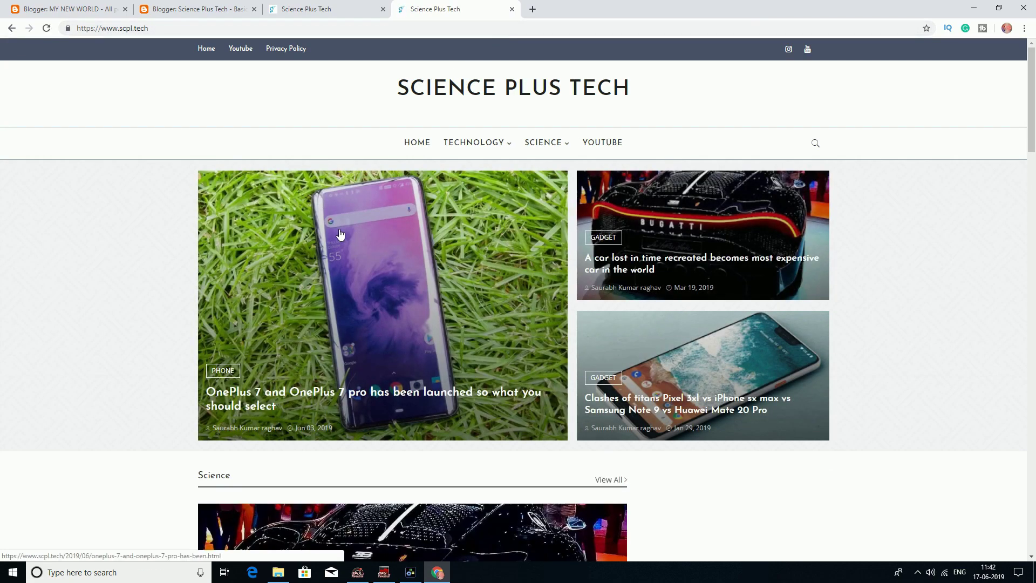
{"action": "scroll", "coordinate": [340, 234], "scroll_direction": "down", "scroll_amount": 10}
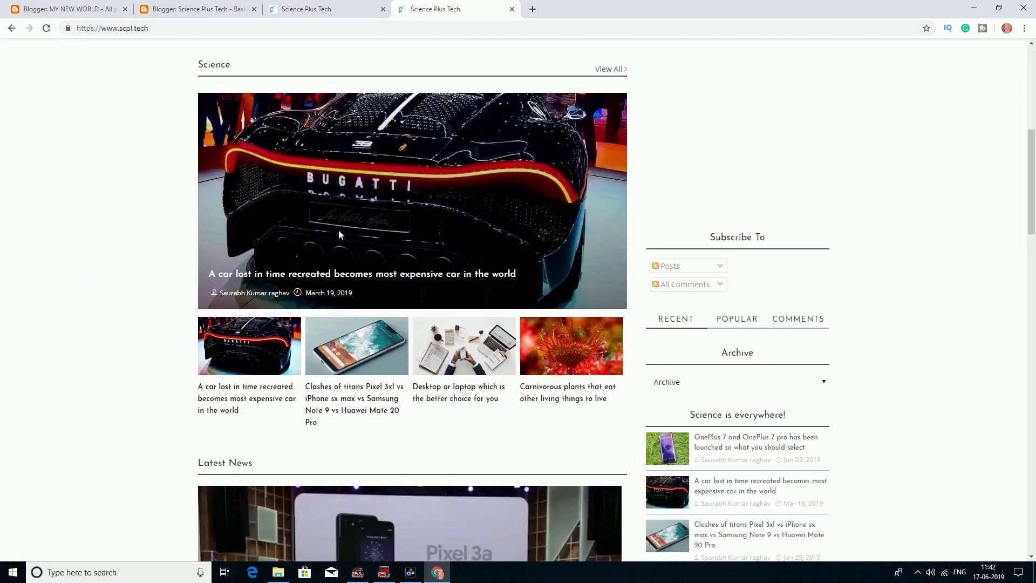
Step: Examine the Science Plus Tech homepage from the featured posts to the footer and compare it with the copy already open
{"action": "scroll", "coordinate": [340, 233], "scroll_direction": "down", "scroll_amount": 20}
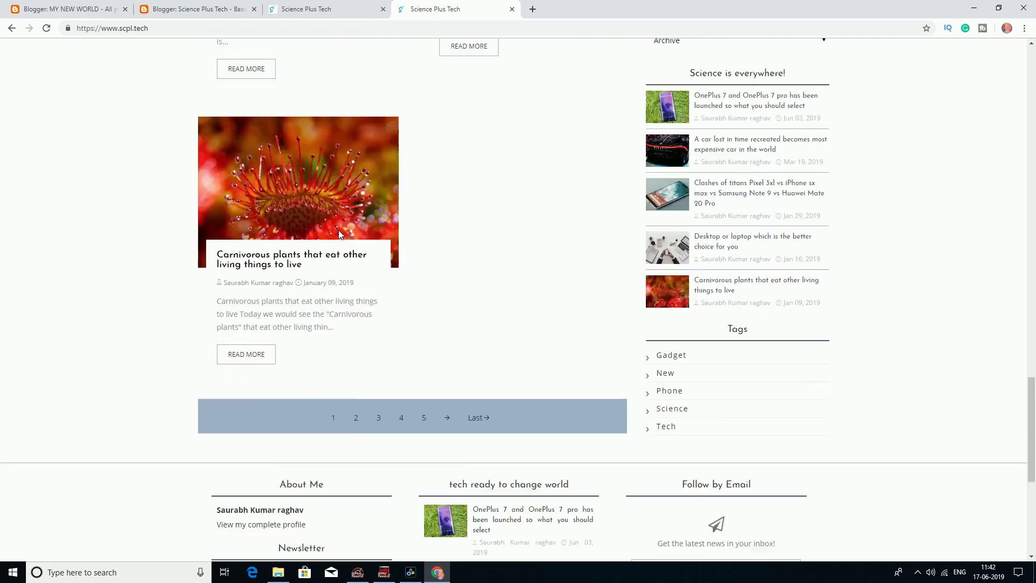
{"action": "scroll", "coordinate": [340, 234], "scroll_direction": "down", "scroll_amount": 4}
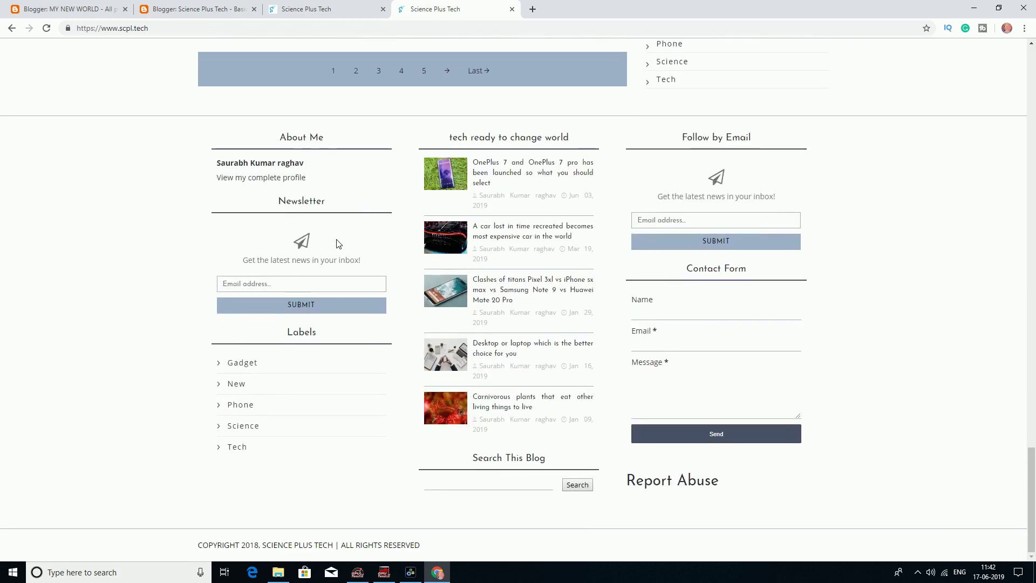
{"action": "scroll", "coordinate": [338, 243], "scroll_direction": "up", "scroll_amount": 14}
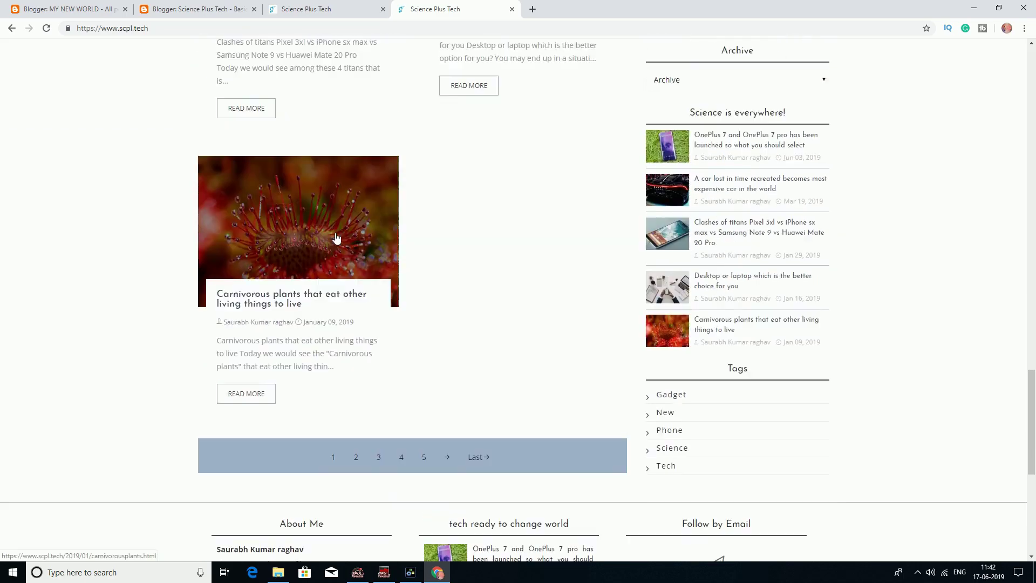
{"action": "scroll", "coordinate": [335, 232], "scroll_direction": "up", "scroll_amount": 15}
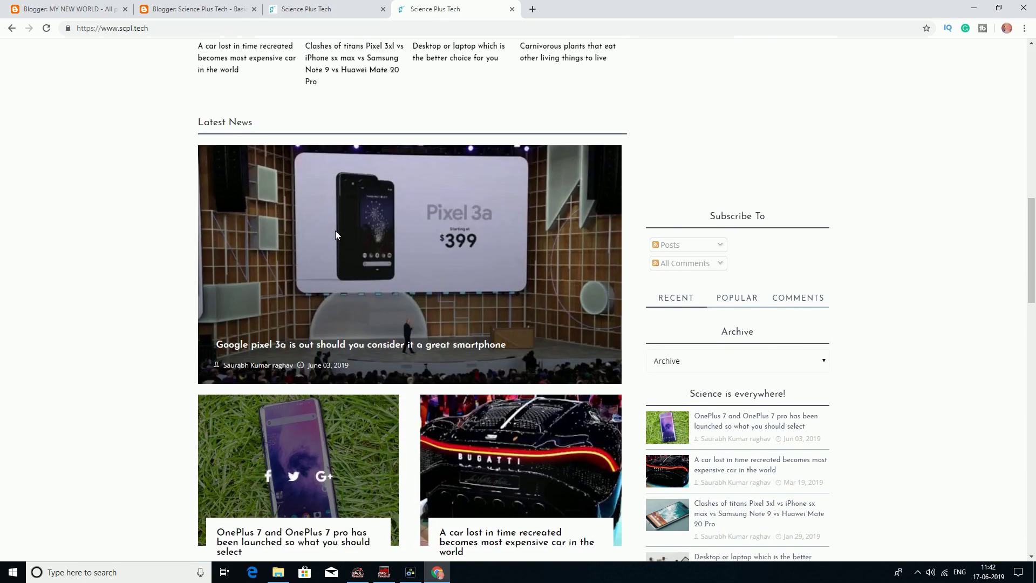
{"action": "scroll", "coordinate": [335, 232], "scroll_direction": "up", "scroll_amount": 6}
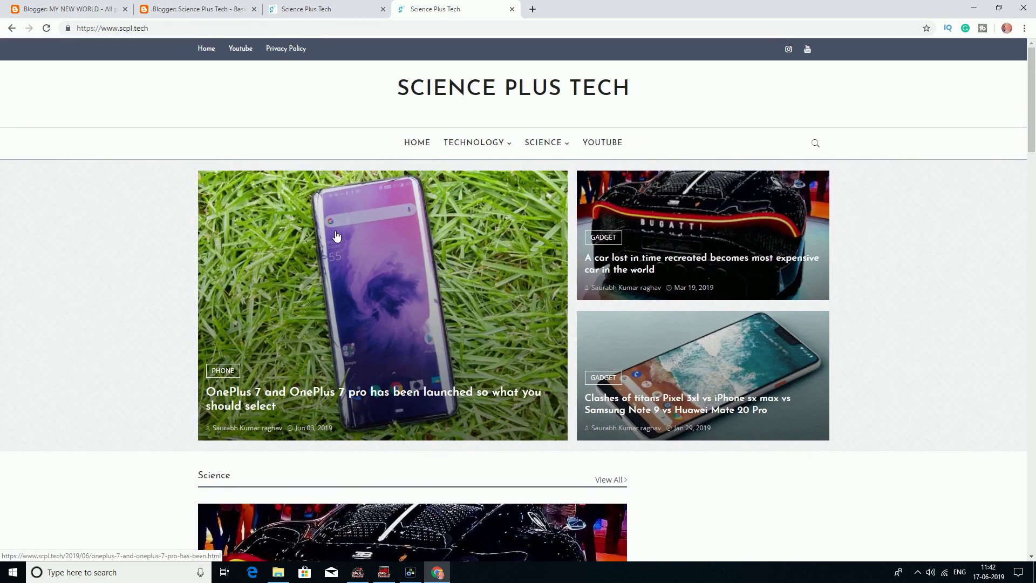
{"action": "scroll", "coordinate": [335, 232], "scroll_direction": "down", "scroll_amount": 5}
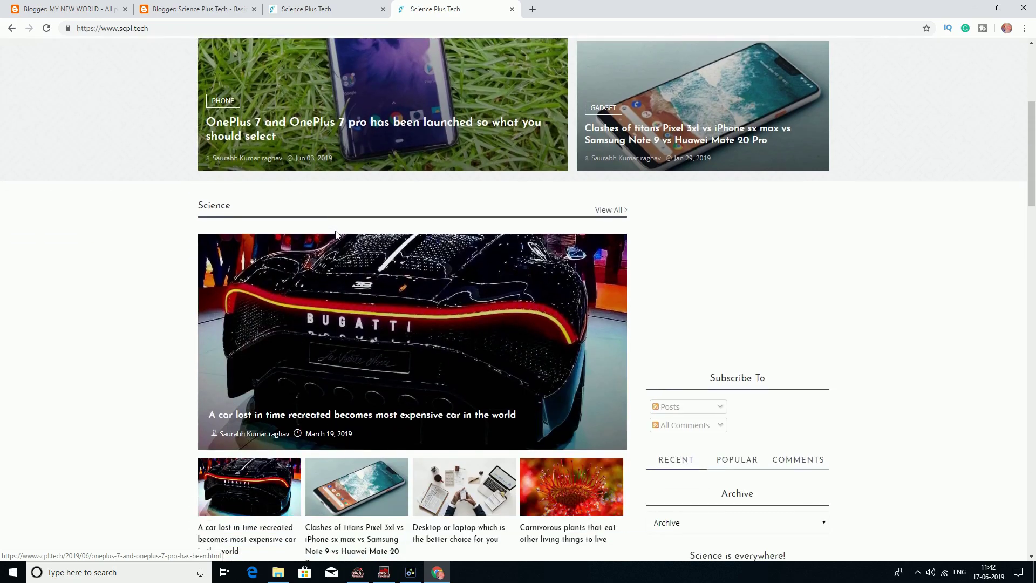
{"action": "scroll", "coordinate": [330, 229], "scroll_direction": "up", "scroll_amount": 5}
{"action": "left_click", "coordinate": [324, 10]}
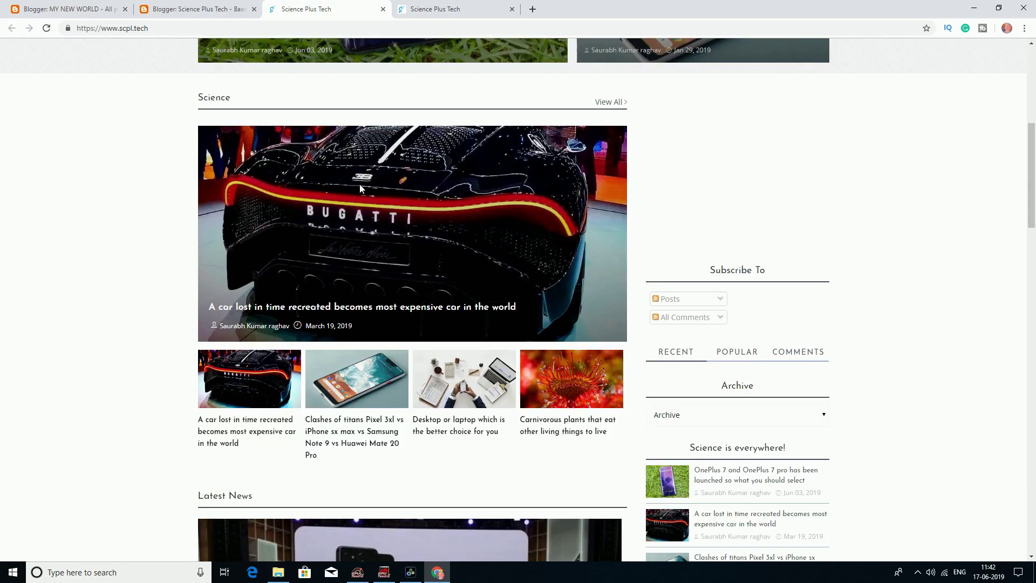
{"action": "scroll", "coordinate": [378, 172], "scroll_direction": "up", "scroll_amount": 7}
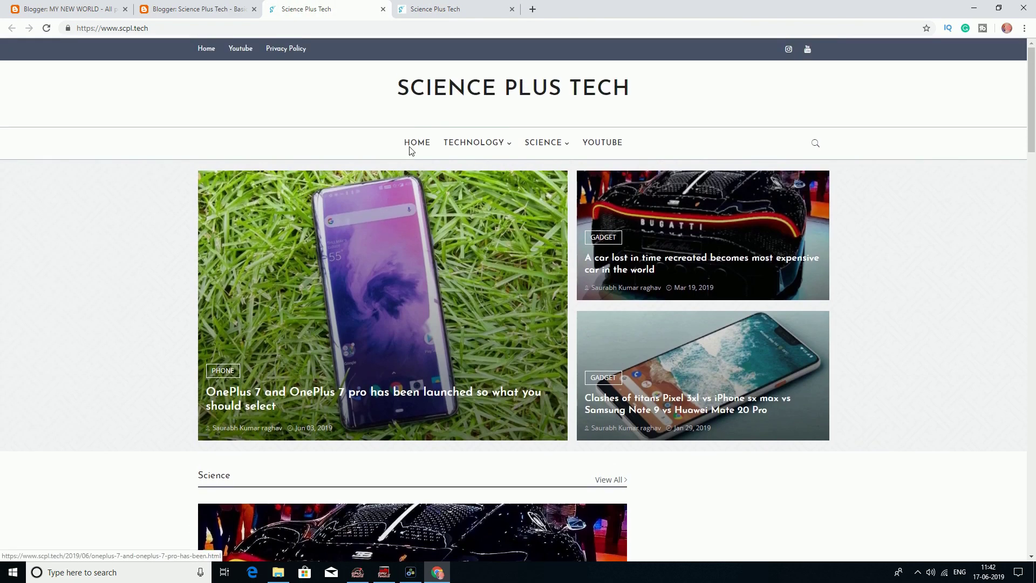
Step: Return to the Science Plus Tech dashboard, list the blog's pages and view the published Privacy Policy page
{"action": "left_click", "coordinate": [197, 9]}
{"action": "left_click", "coordinate": [42, 275]}
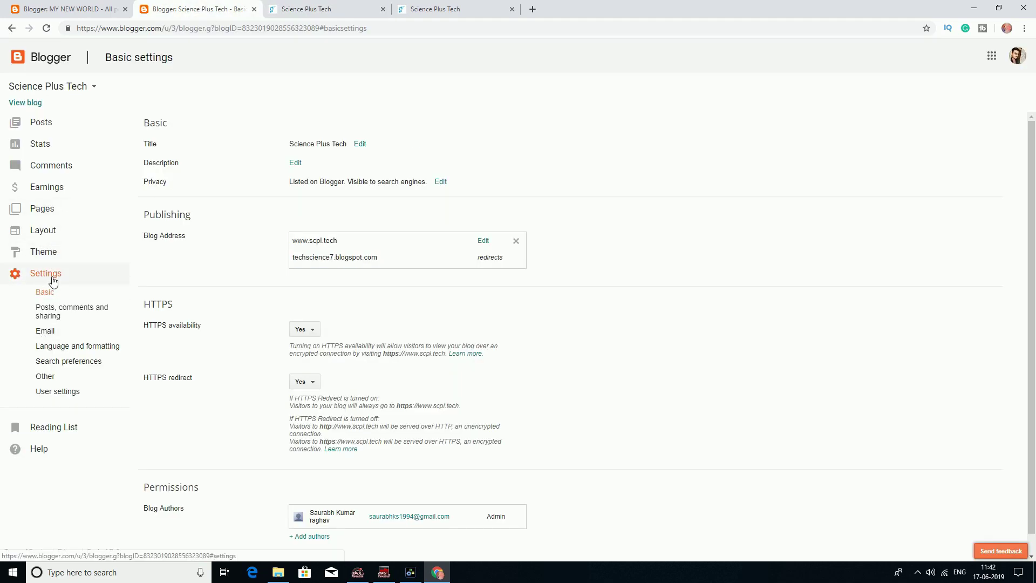
{"action": "left_click", "coordinate": [46, 211]}
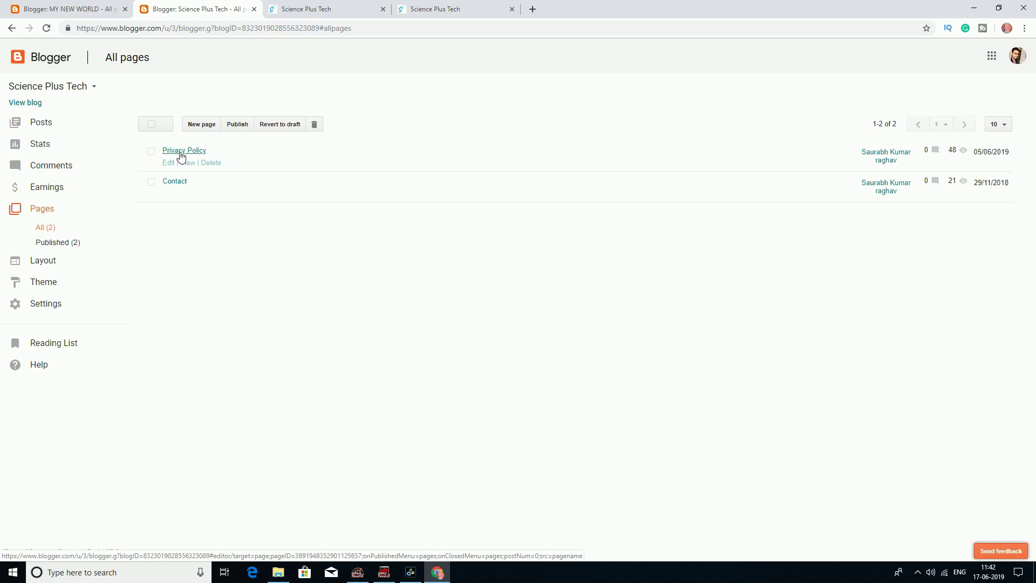
{"action": "left_click", "coordinate": [189, 163]}
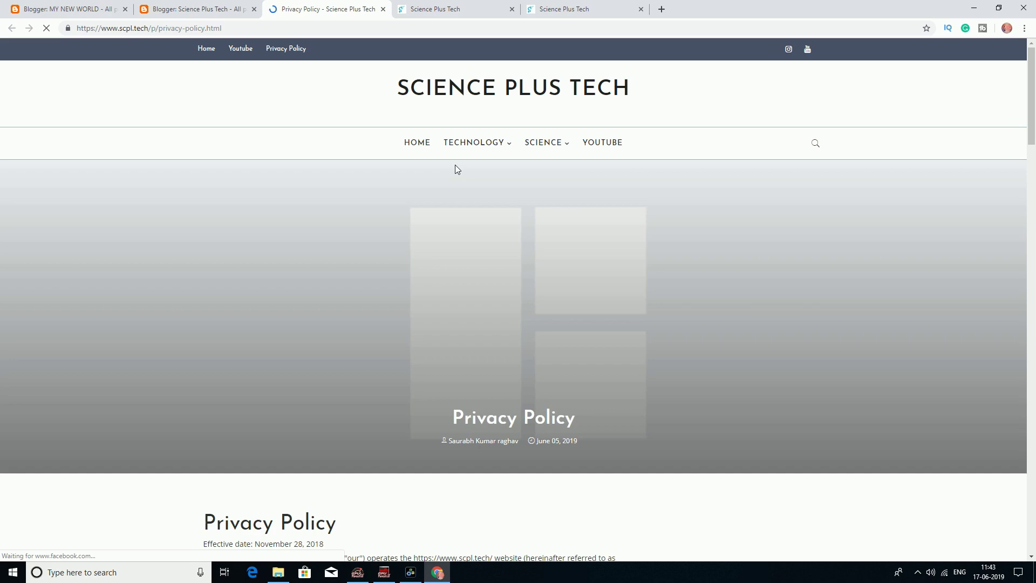
{"action": "scroll", "coordinate": [455, 166], "scroll_direction": "down", "scroll_amount": 7}
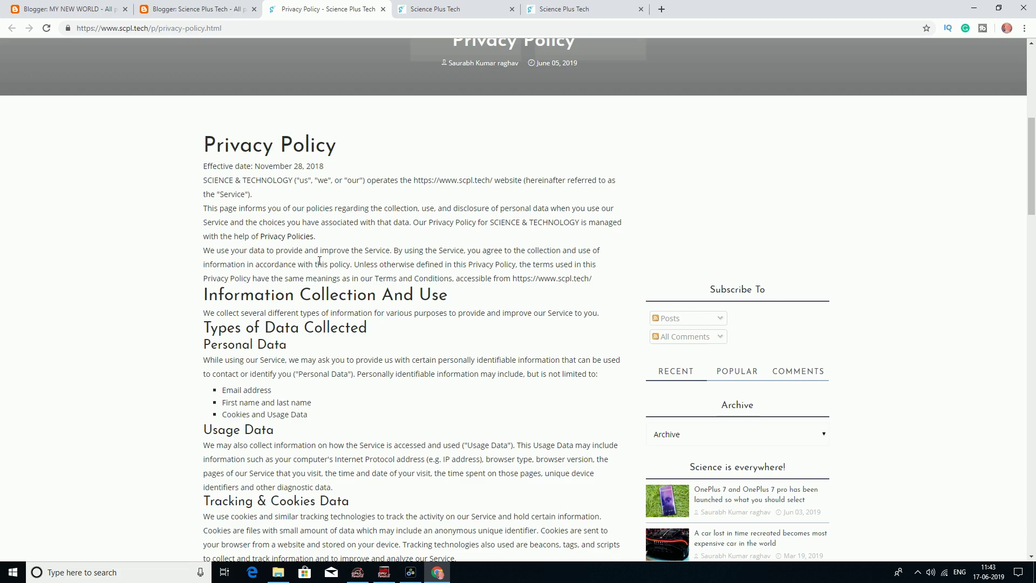
{"action": "scroll", "coordinate": [320, 261], "scroll_direction": "down", "scroll_amount": 5}
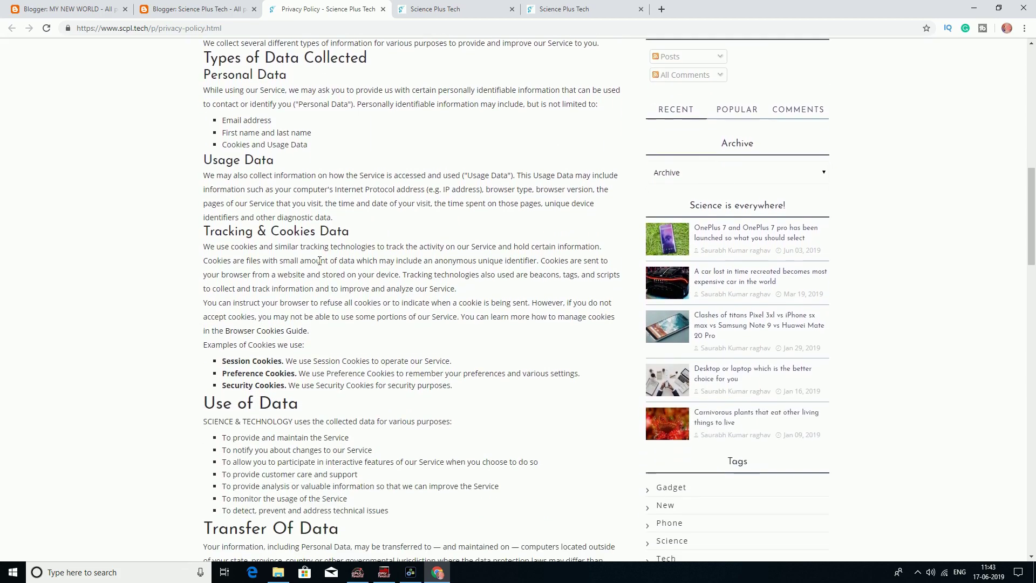
{"action": "scroll", "coordinate": [319, 261], "scroll_direction": "down", "scroll_amount": 8}
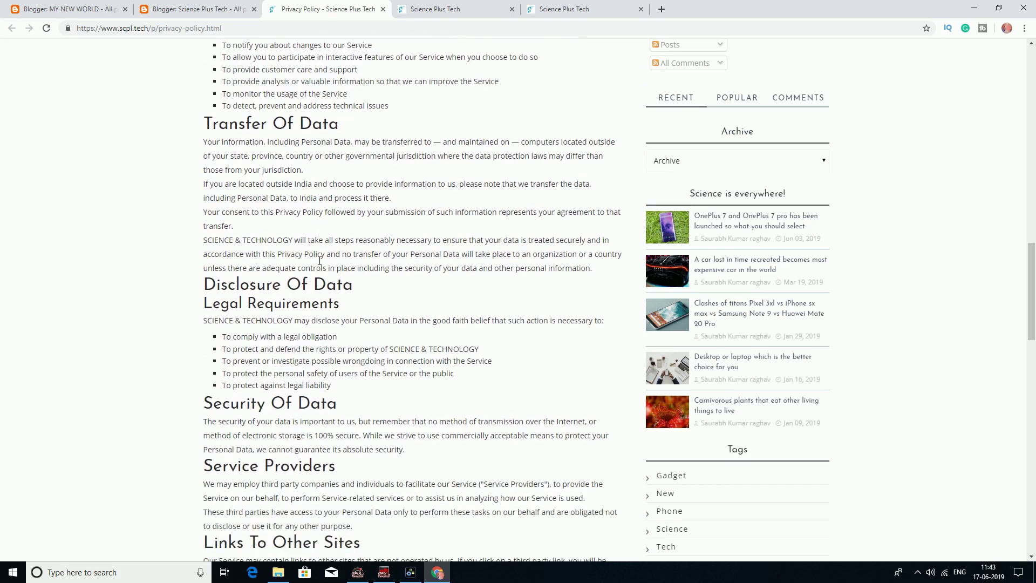
{"action": "scroll", "coordinate": [319, 260], "scroll_direction": "down", "scroll_amount": 5}
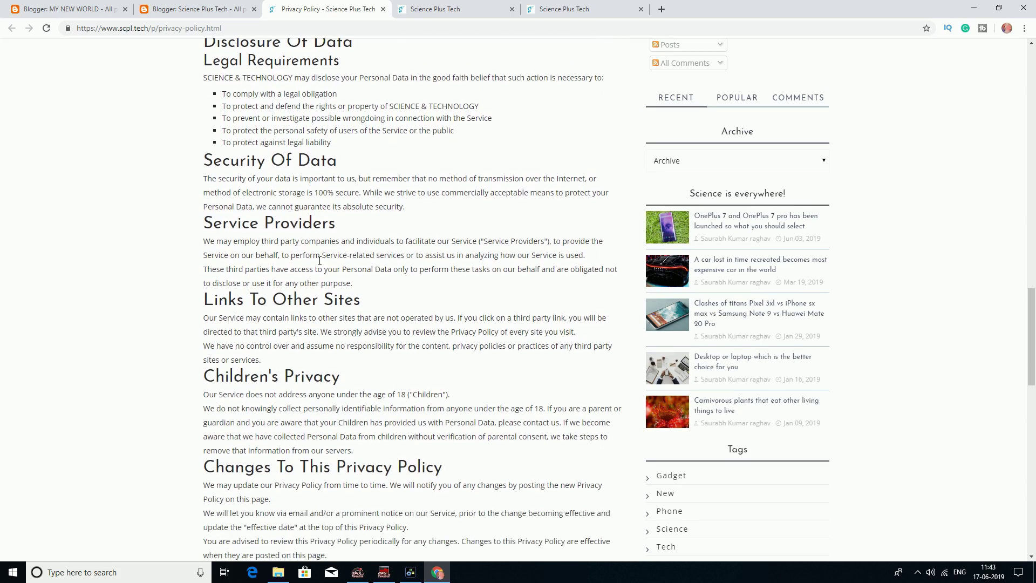
{"action": "scroll", "coordinate": [319, 260], "scroll_direction": "down", "scroll_amount": 9}
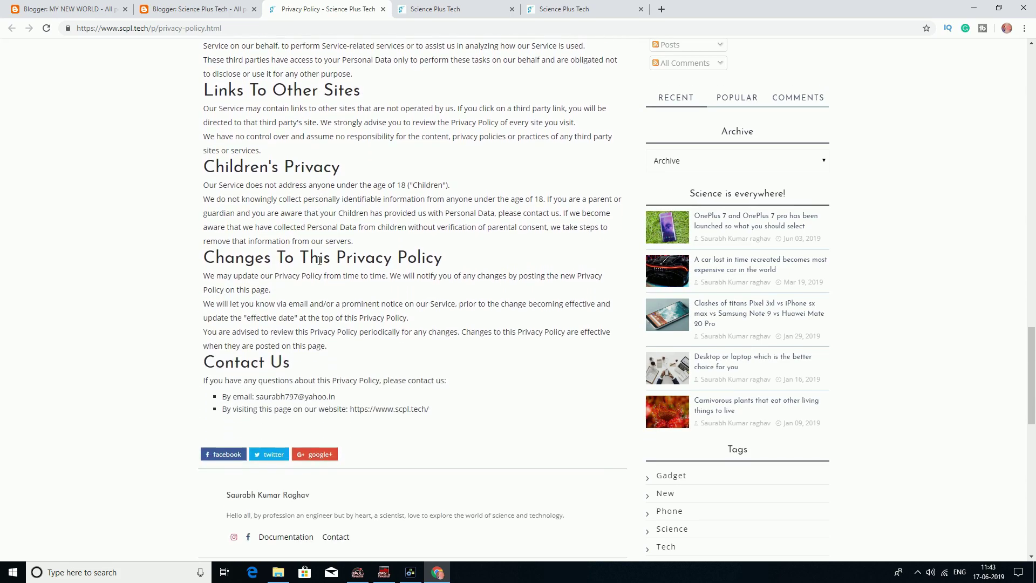
{"action": "scroll", "coordinate": [321, 261], "scroll_direction": "down", "scroll_amount": 4}
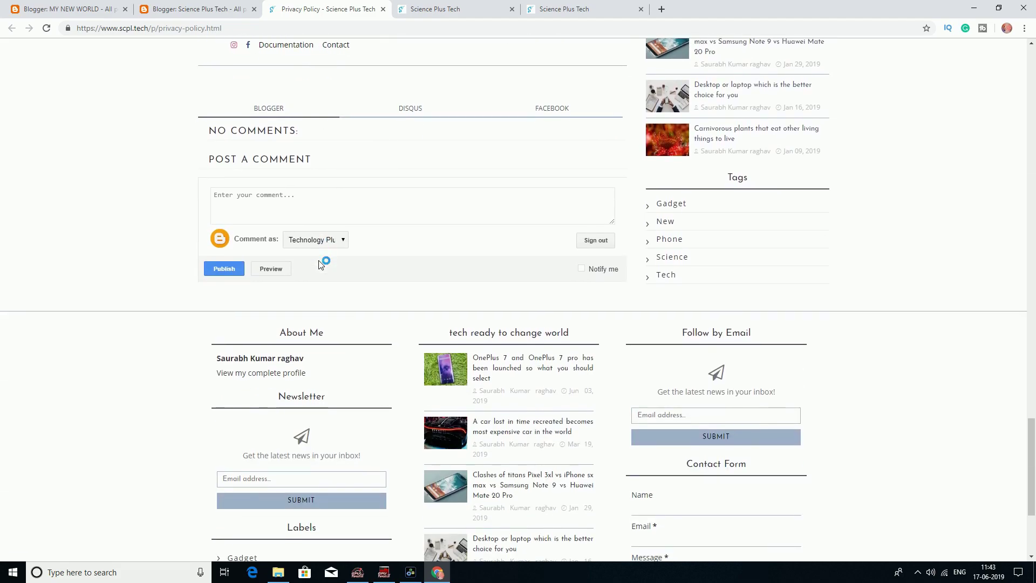
{"action": "scroll", "coordinate": [323, 259], "scroll_direction": "up", "scroll_amount": 5}
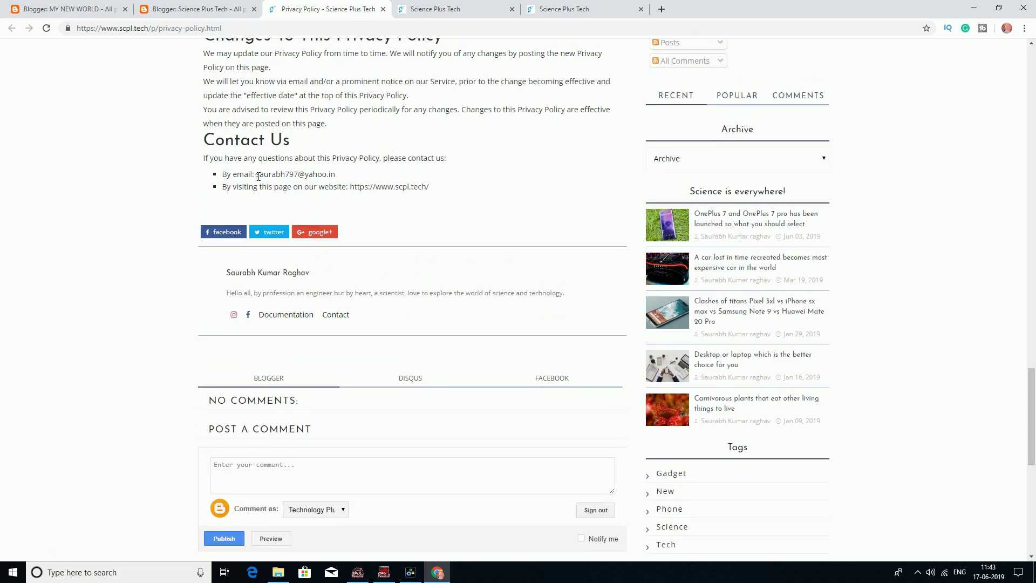
{"action": "left_click", "coordinate": [407, 201]}
{"action": "left_click_drag", "start_coordinate": [432, 187], "coordinate": [350, 187]}
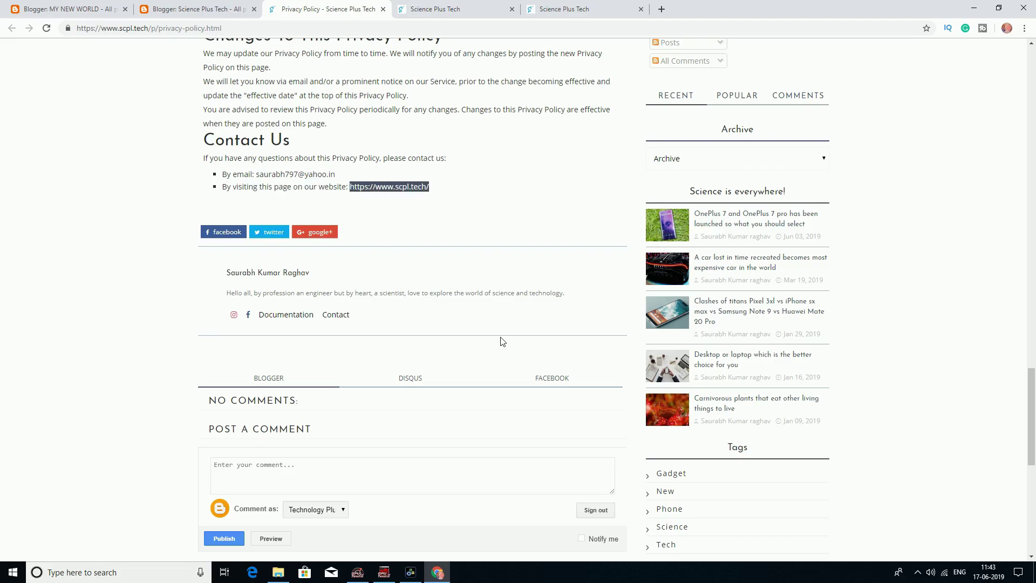
{"action": "scroll", "coordinate": [502, 340], "scroll_direction": "up", "scroll_amount": 5}
{"action": "scroll", "coordinate": [502, 340], "scroll_direction": "up", "scroll_amount": 10}
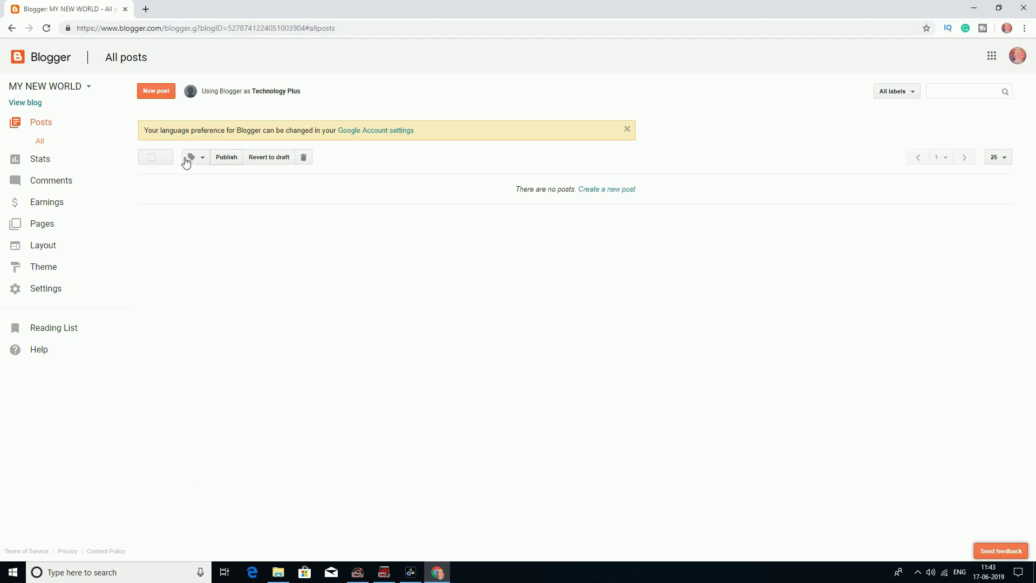
Step: Create a new post in the MY NEW WORLD blog and open its label settings
{"action": "left_click", "coordinate": [58, 126]}
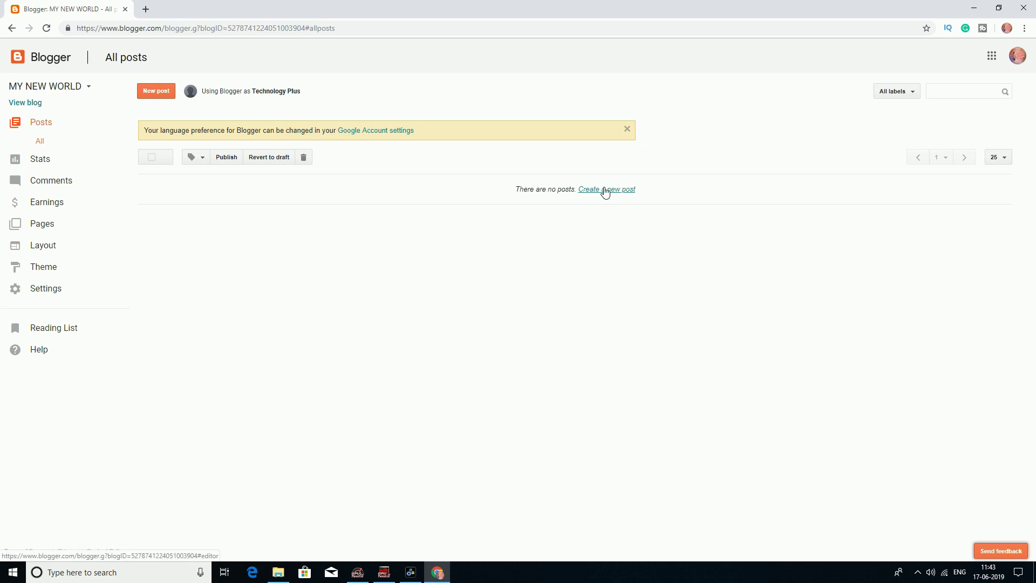
{"action": "left_click", "coordinate": [605, 193]}
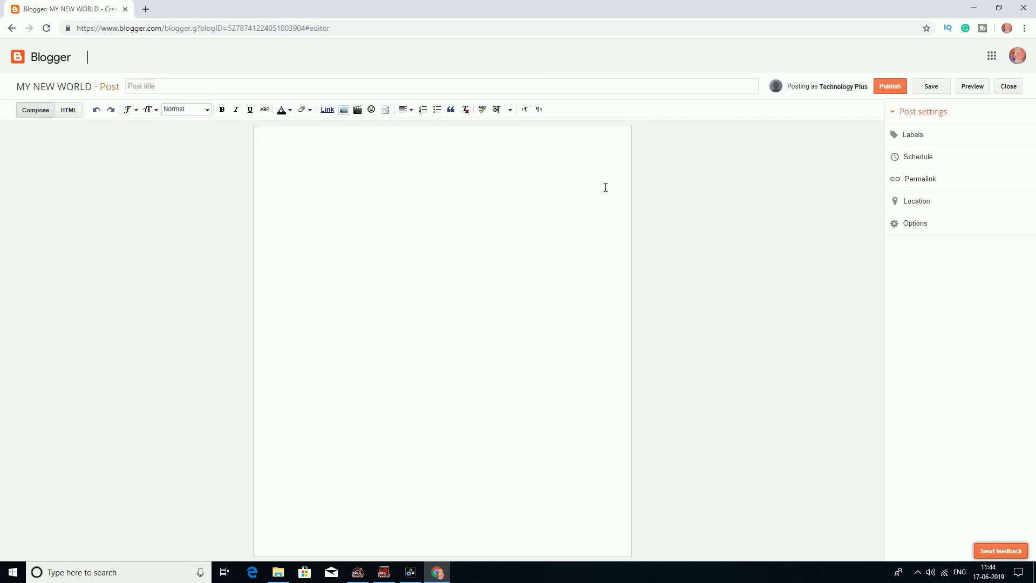
{"action": "left_click", "coordinate": [152, 86]}
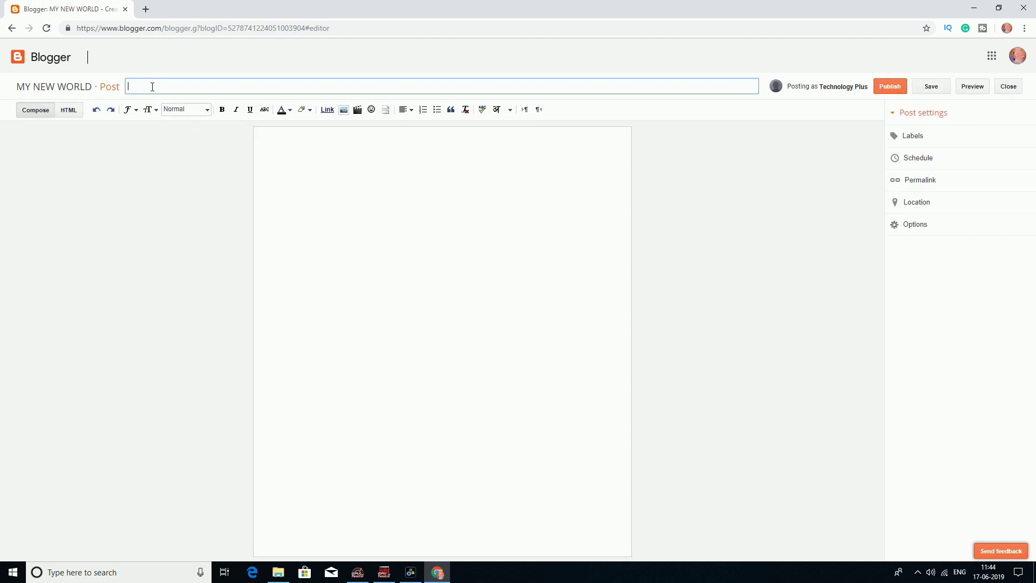
{"action": "left_click", "coordinate": [430, 155]}
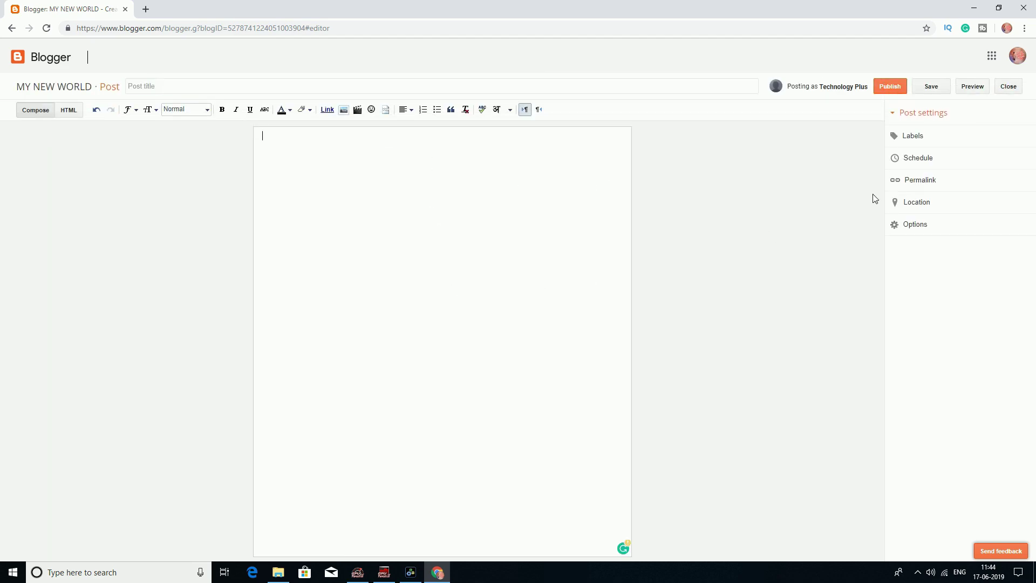
{"action": "left_click", "coordinate": [926, 145]}
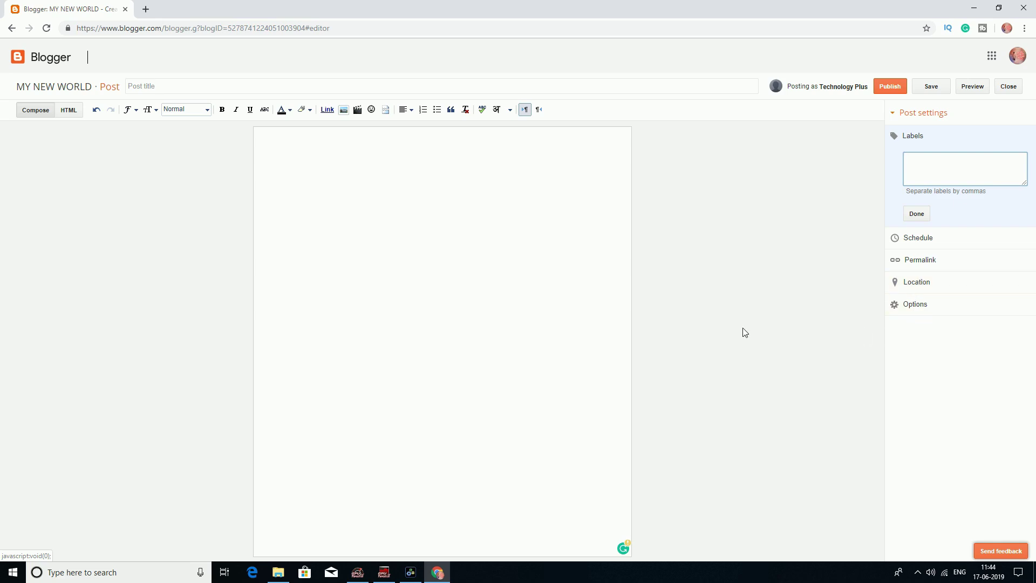
{"action": "left_click", "coordinate": [421, 239]}
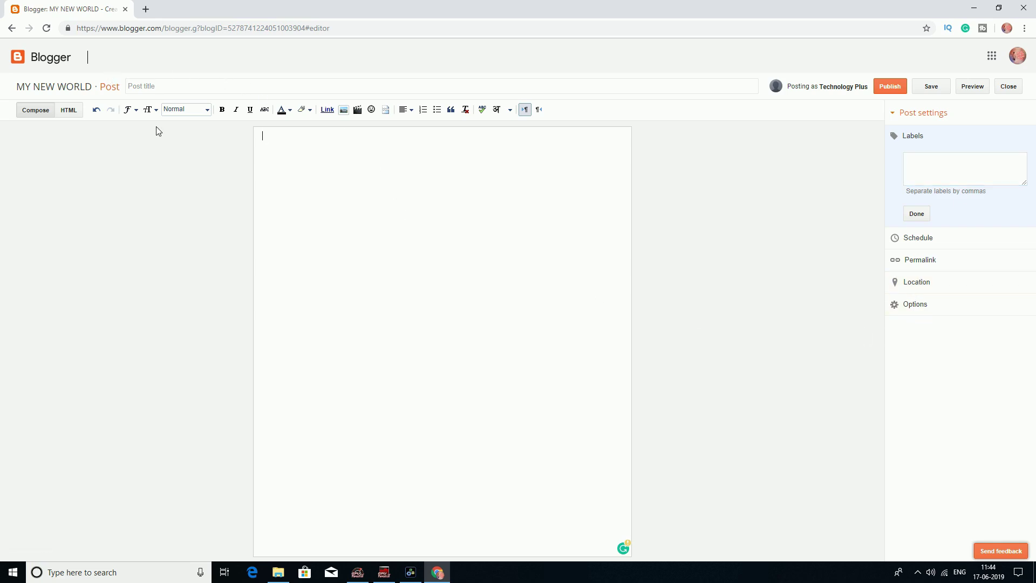
{"action": "left_click", "coordinate": [160, 90]}
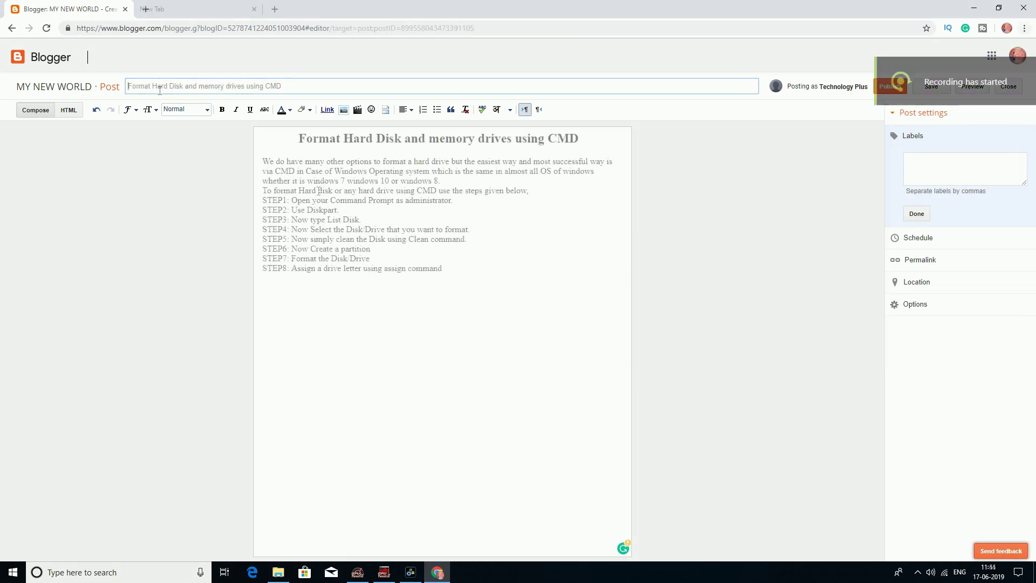
Step: Review the post's text about formatting drives with CMD and select its heading line
{"action": "left_click_drag", "start_coordinate": [300, 138], "coordinate": [411, 256]}
{"action": "left_click", "coordinate": [283, 143]}
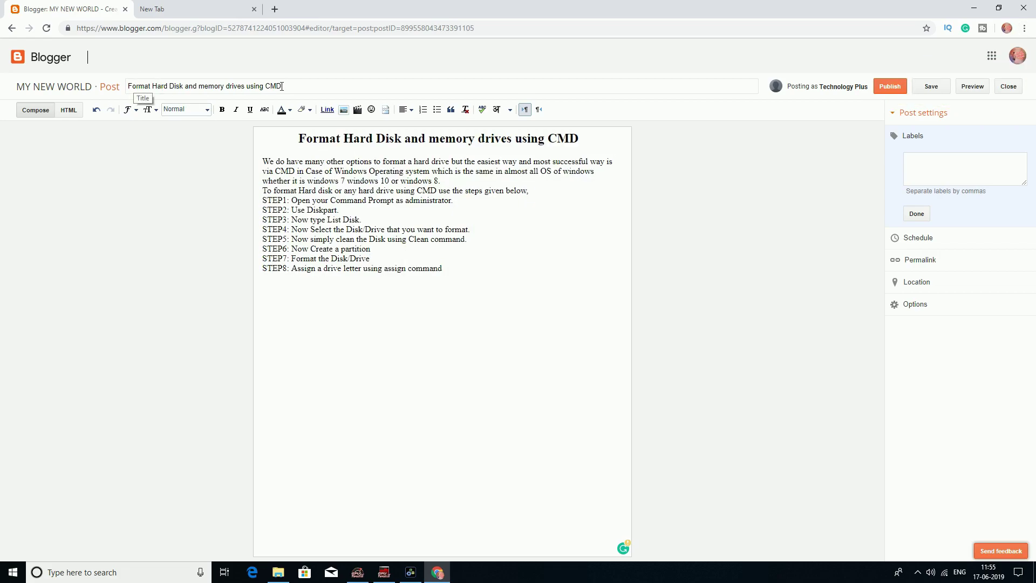
{"action": "triple_click", "coordinate": [313, 141]}
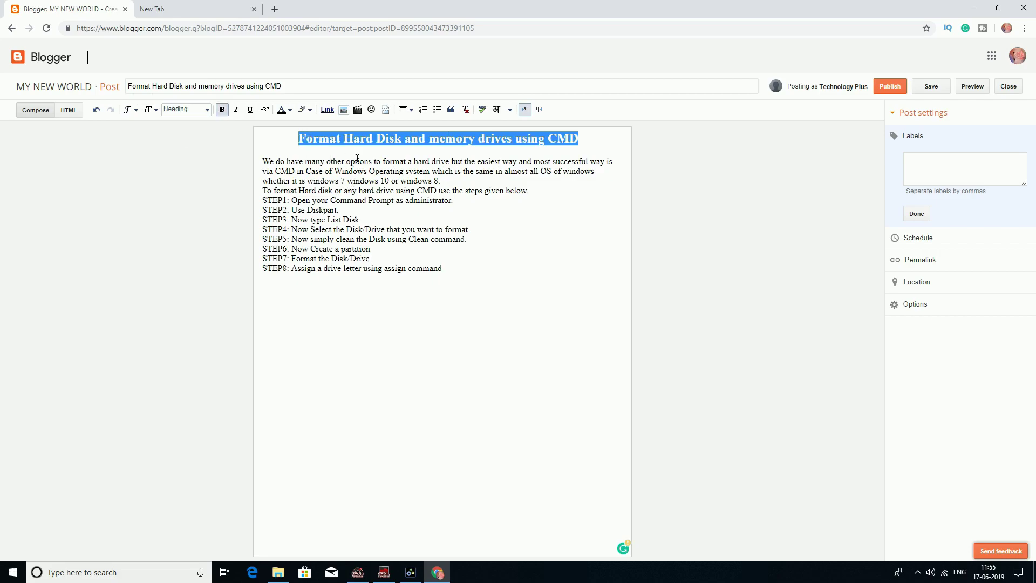
Step: Change the post heading's tags to h1 in the HTML code and check how the heading renders
{"action": "left_click", "coordinate": [70, 110]}
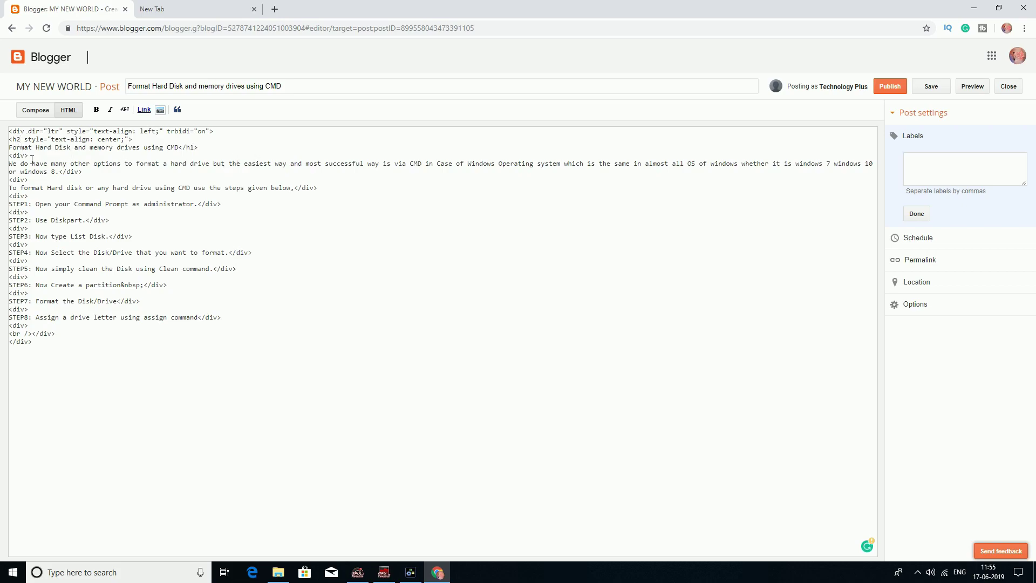
{"action": "key", "text": "BackSpace"}
{"action": "type", "text": "1"}
{"action": "left_click", "coordinate": [36, 110]}
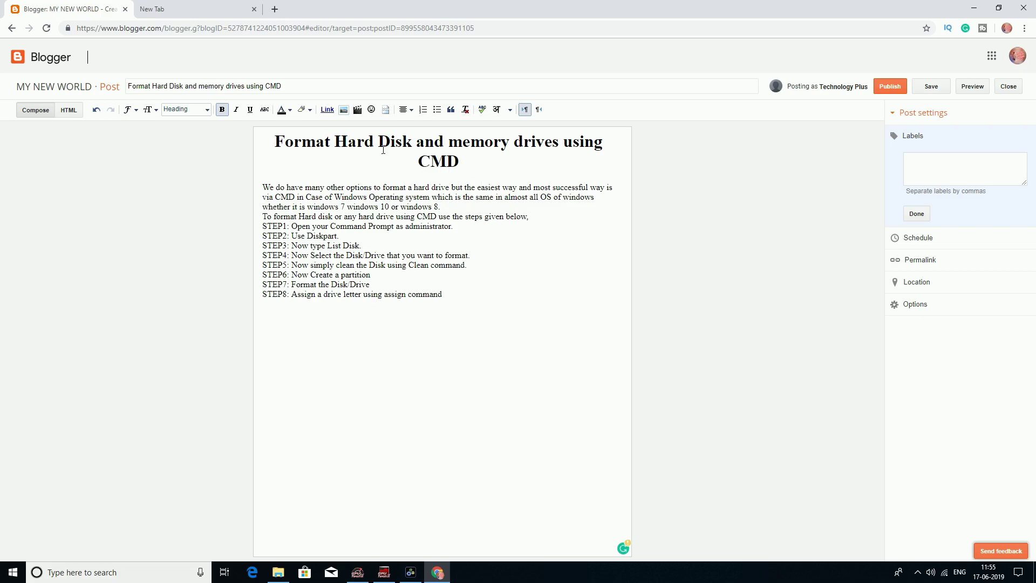
Step: Change the post heading's tags to h3 in the HTML code and check how the heading renders
{"action": "left_click", "coordinate": [68, 110]}
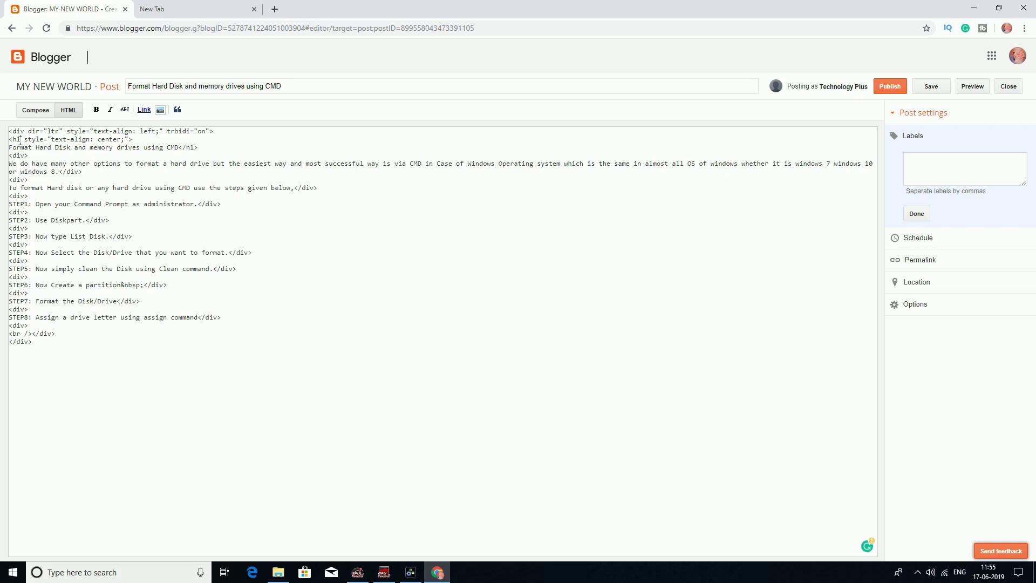
{"action": "key", "text": "BackSpace"}
{"action": "type", "text": "3"}
{"action": "left_click", "coordinate": [44, 119]}
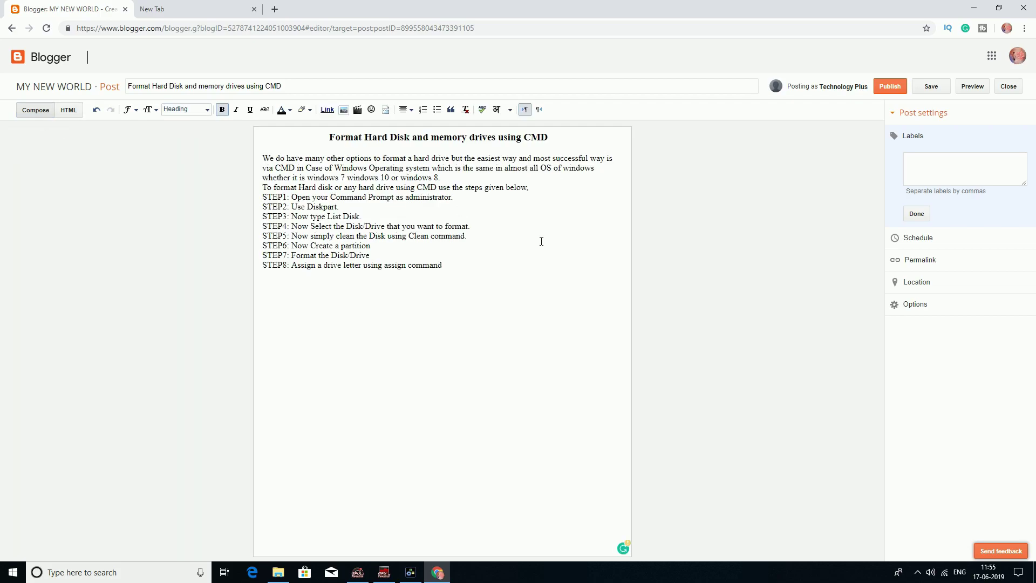
Step: Examine the HTML code behind the numbered steps and return to the formatted view of the post
{"action": "left_click", "coordinate": [71, 111]}
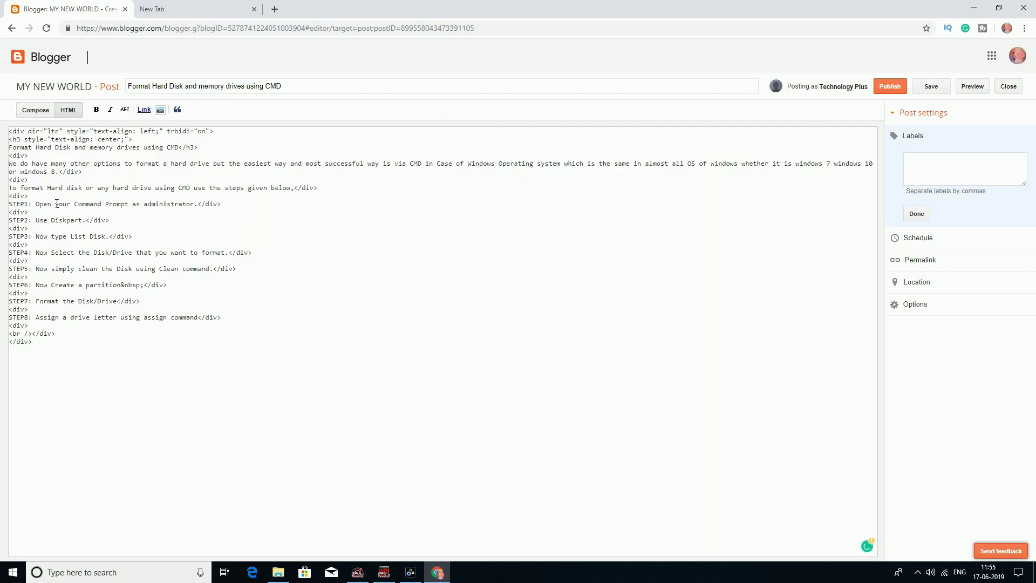
{"action": "left_click_drag", "start_coordinate": [39, 236], "coordinate": [100, 347]}
{"action": "left_click", "coordinate": [243, 423]}
{"action": "left_click", "coordinate": [36, 110]}
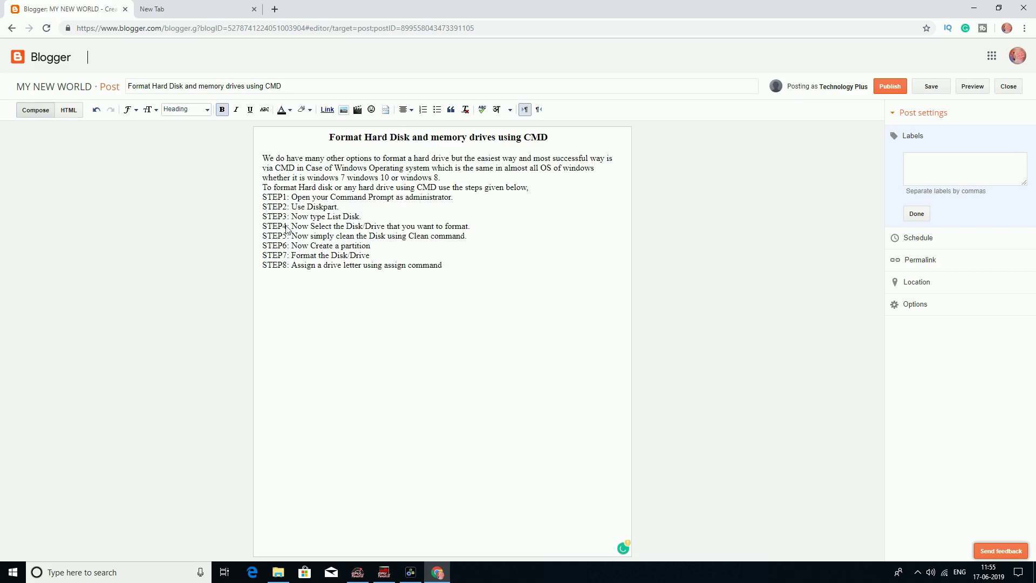
Step: Look through the sources offered for adding images, from this blog and Google Album Archive to phone, webcam and URL, without inserting anything
{"action": "left_click", "coordinate": [344, 110]}
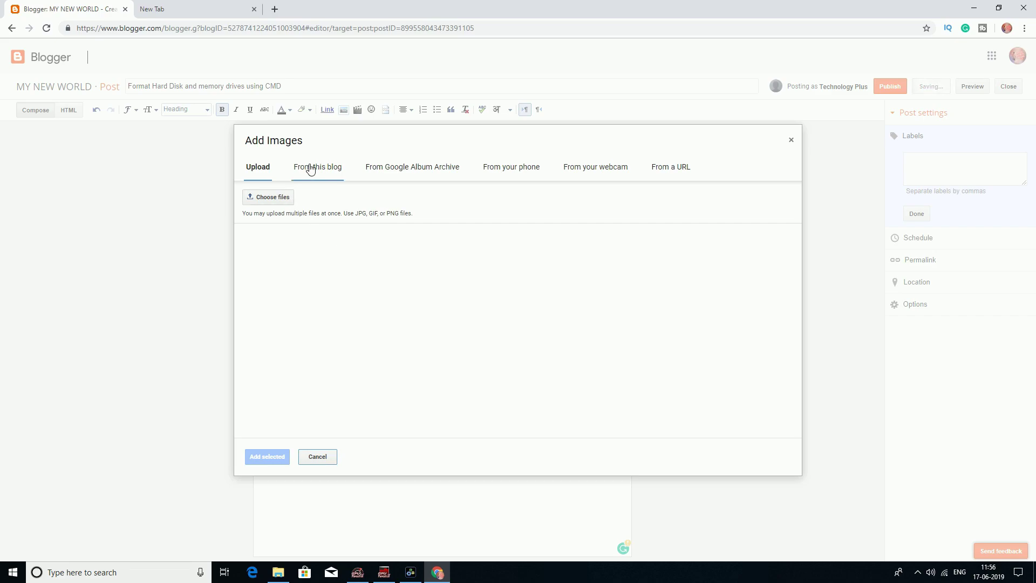
{"action": "left_click", "coordinate": [310, 169]}
{"action": "left_click", "coordinate": [379, 169]}
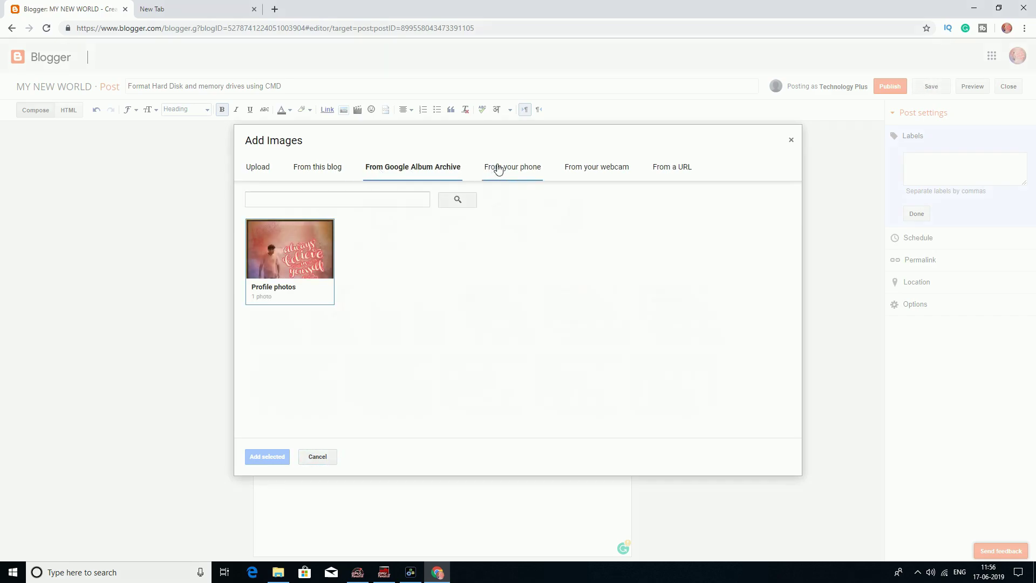
{"action": "left_click", "coordinate": [498, 169]}
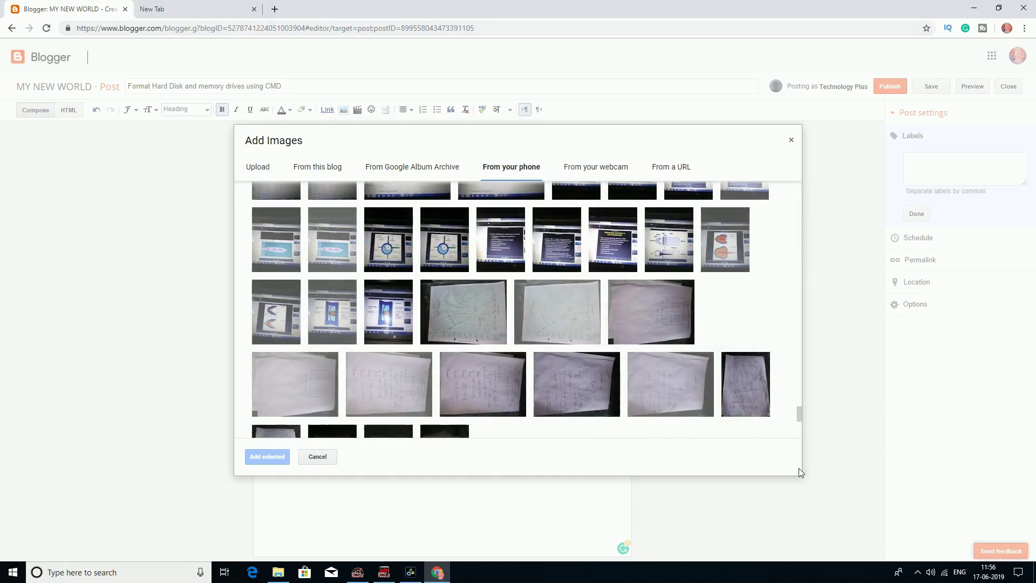
{"action": "left_click", "coordinate": [594, 169]}
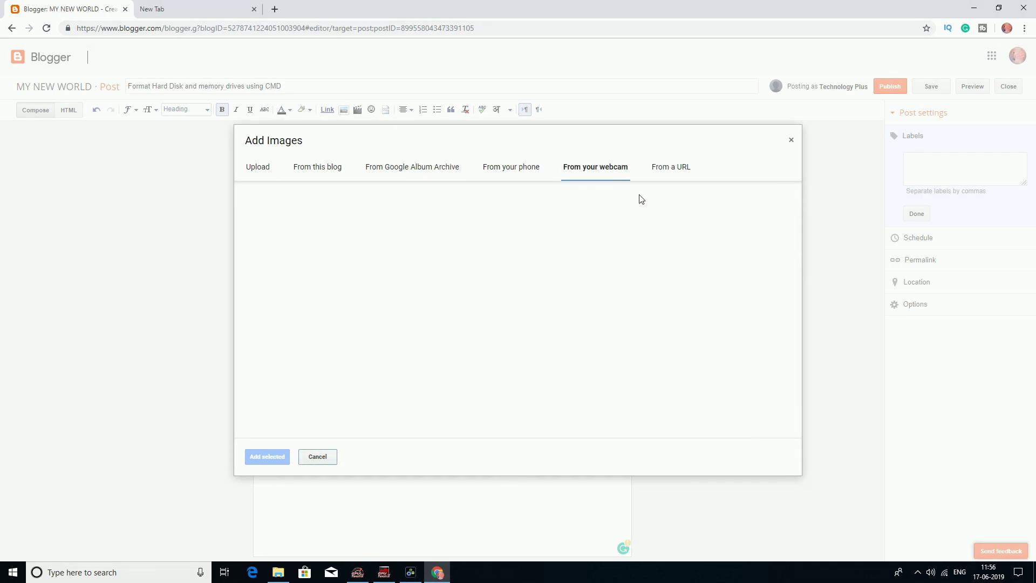
{"action": "left_click", "coordinate": [691, 171]}
{"action": "left_click", "coordinate": [272, 169]}
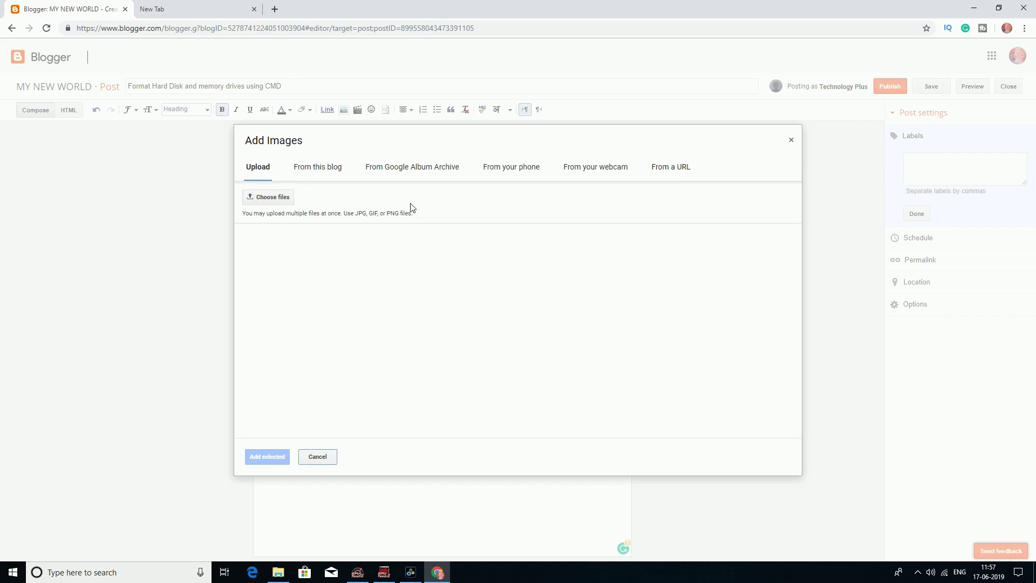
{"action": "left_click", "coordinate": [792, 141]}
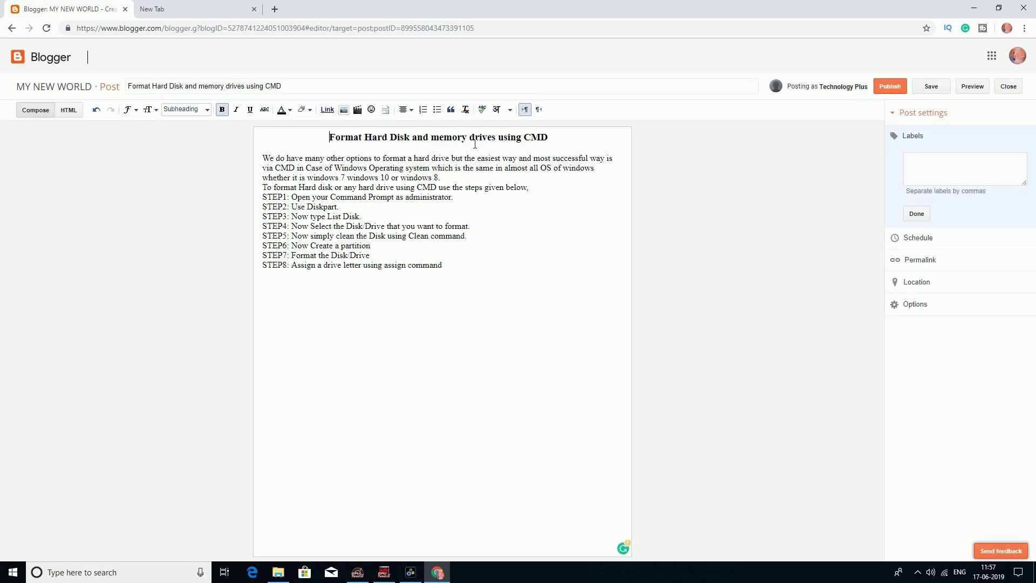
Step: Look through the sources offered for adding a video, including file upload, YouTube search and own YouTube videos, without inserting anything
{"action": "left_click", "coordinate": [358, 110]}
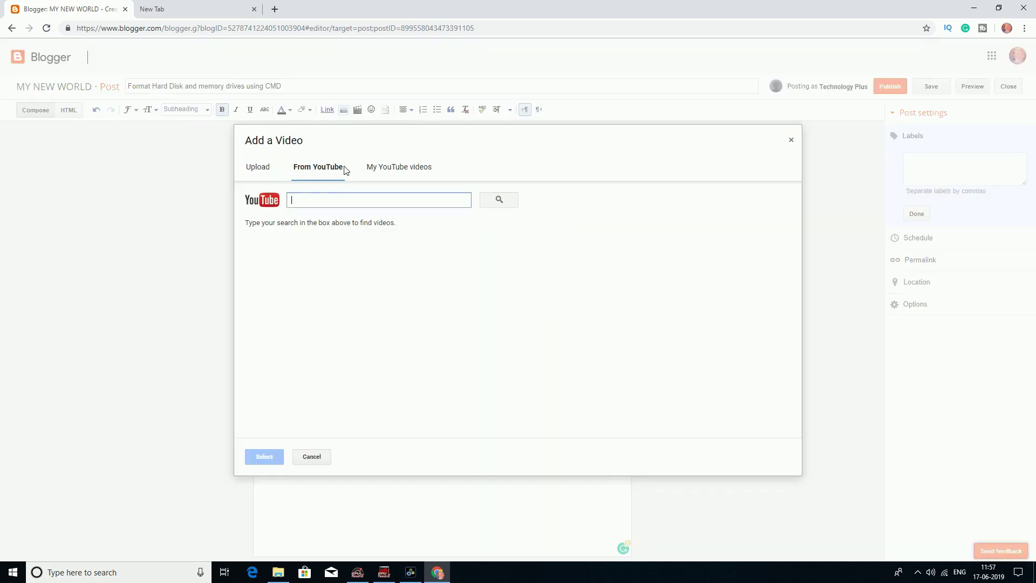
{"action": "left_click", "coordinate": [261, 171]}
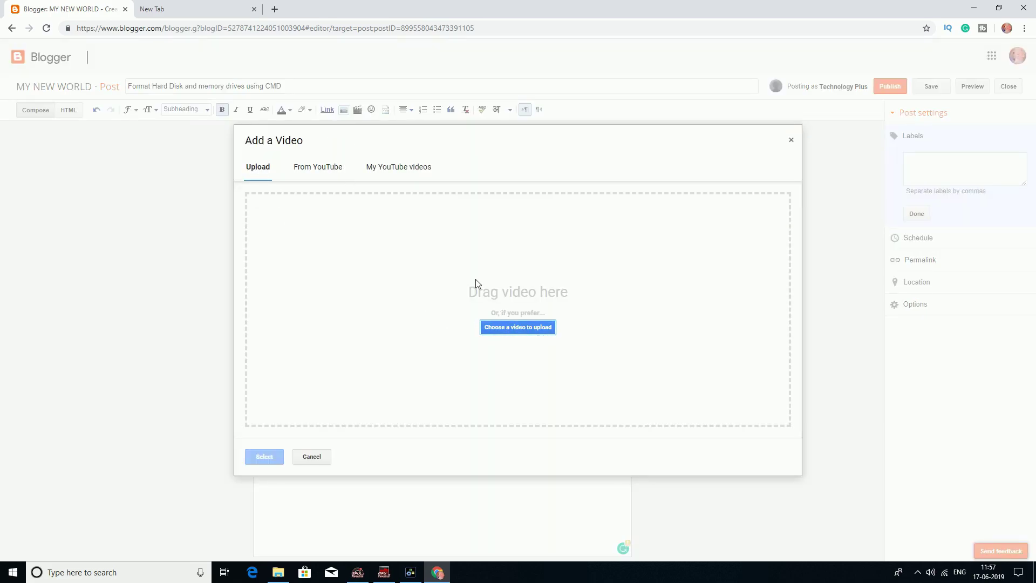
{"action": "left_click", "coordinate": [336, 172]}
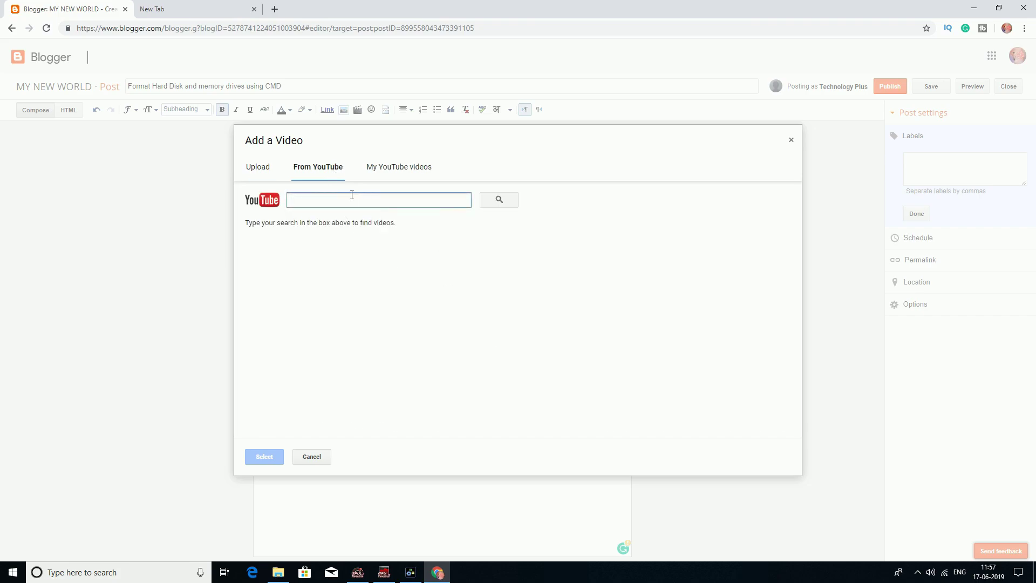
{"action": "left_click", "coordinate": [375, 164]}
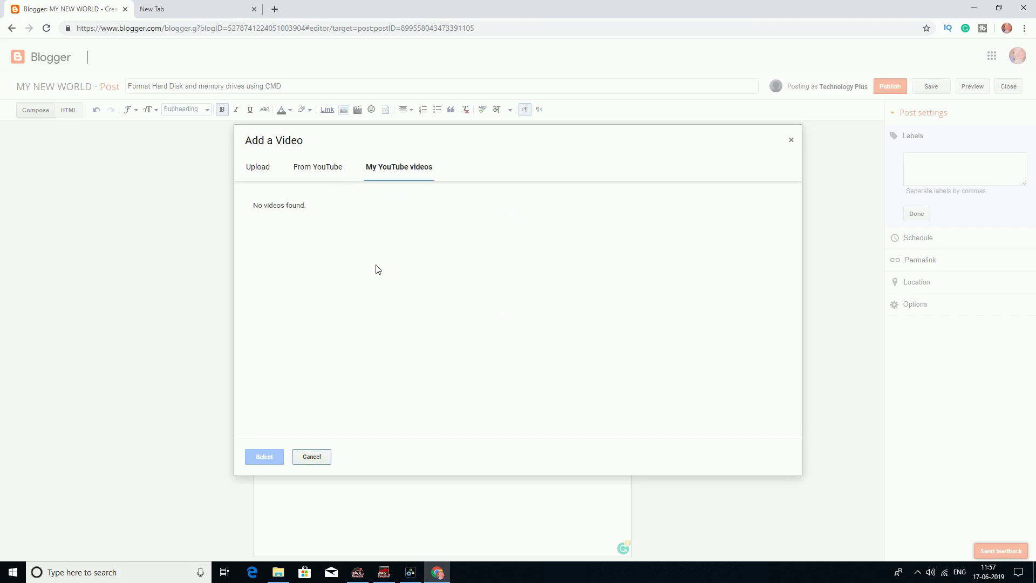
{"action": "left_click", "coordinate": [304, 170]}
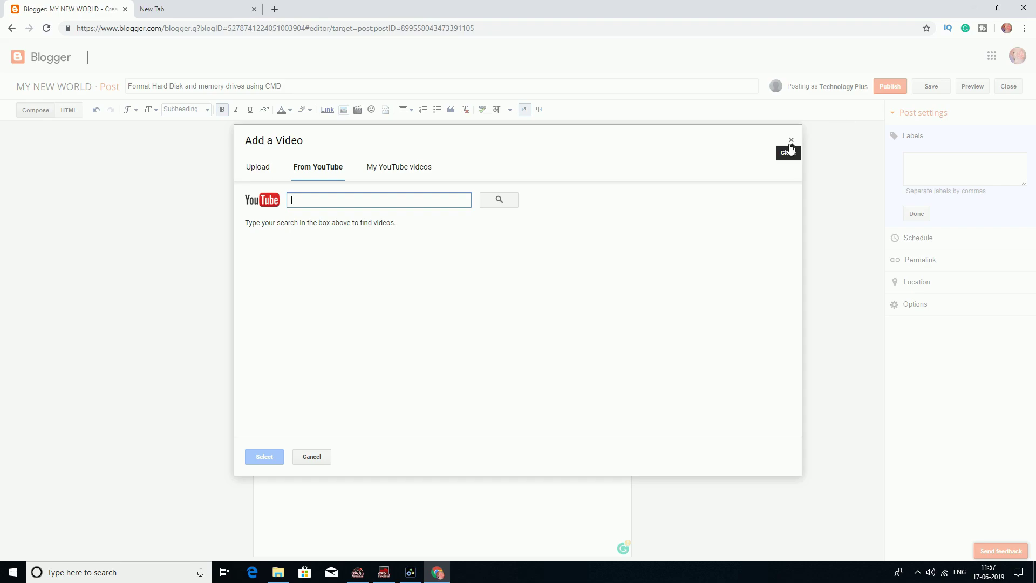
{"action": "left_click", "coordinate": [791, 141]}
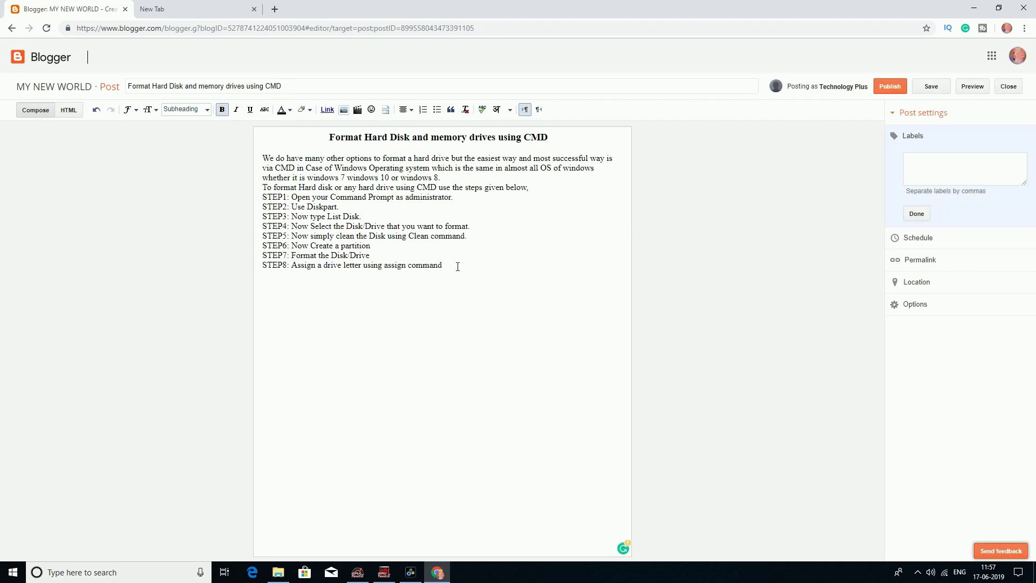
Step: Make the lines STEP1 through STEP8 of the post bold
{"action": "left_click_drag", "start_coordinate": [447, 270], "coordinate": [262, 197]}
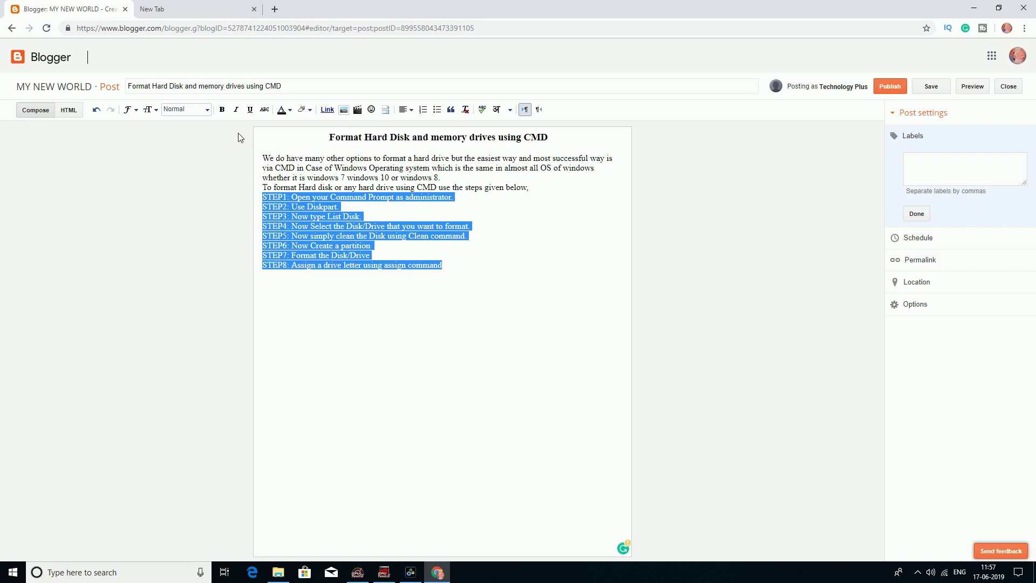
{"action": "left_click", "coordinate": [223, 109]}
{"action": "left_click", "coordinate": [346, 236]}
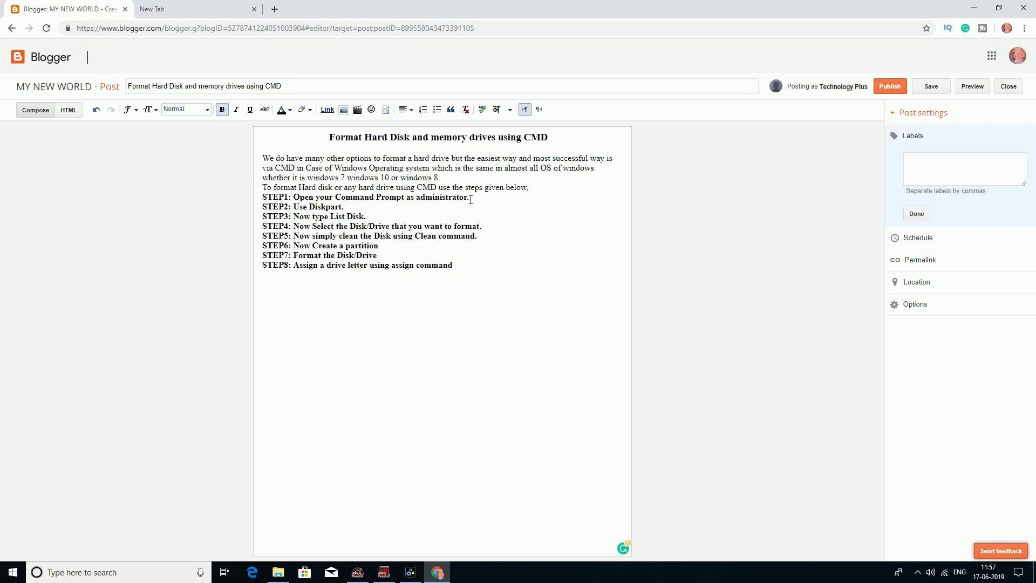
Step: Separate the lines STEP1 through STEP8 with blank lines and end STEP6, STEP7 and STEP8 with periods
{"action": "left_click", "coordinate": [471, 198]}
{"action": "key", "text": "Return"}
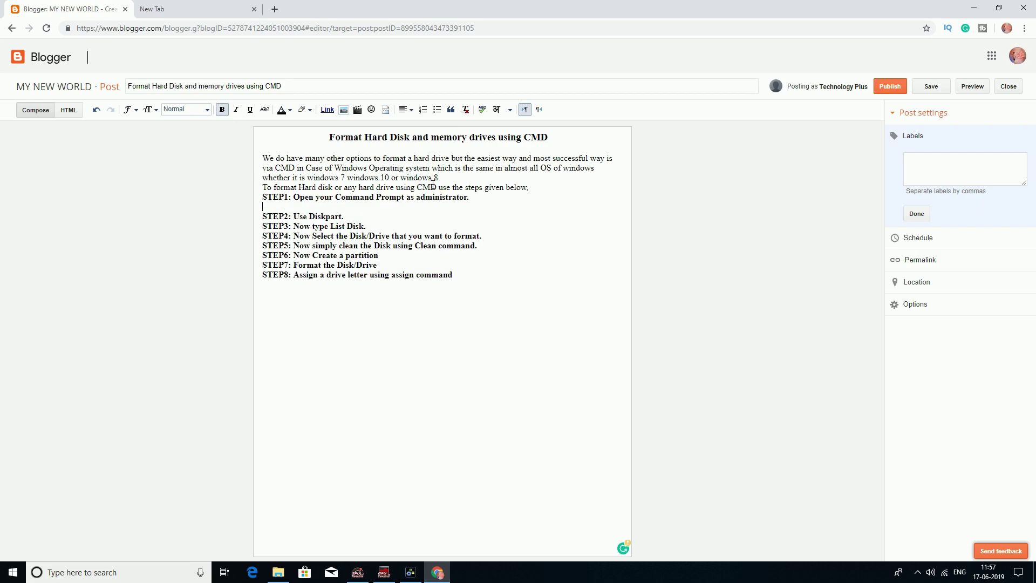
{"action": "left_click", "coordinate": [346, 216]}
{"action": "key", "text": "Return"}
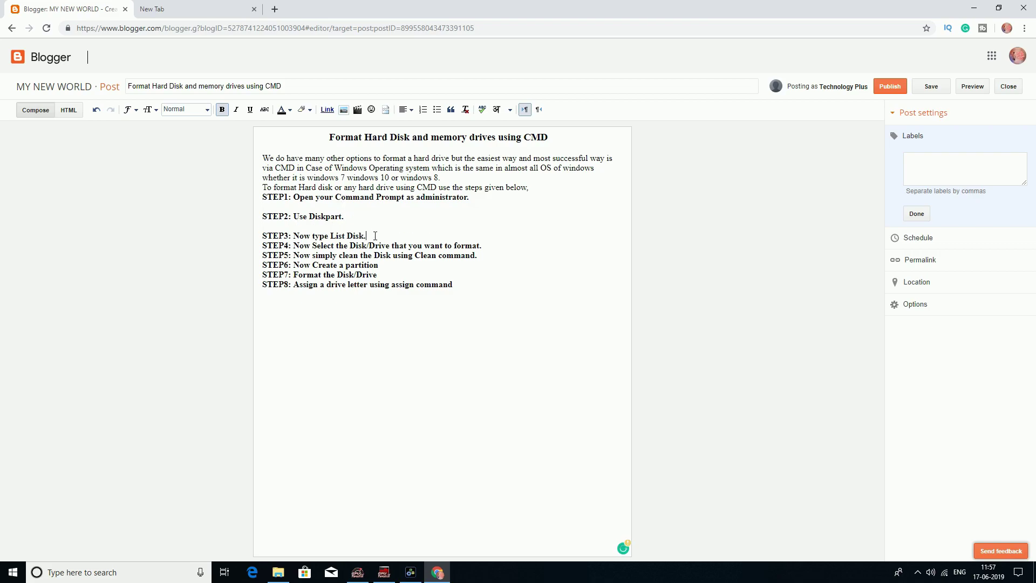
{"action": "key", "text": "Return"}
{"action": "key", "text": "Return"}
{"action": "left_click", "coordinate": [488, 274]}
{"action": "key", "text": "Return"}
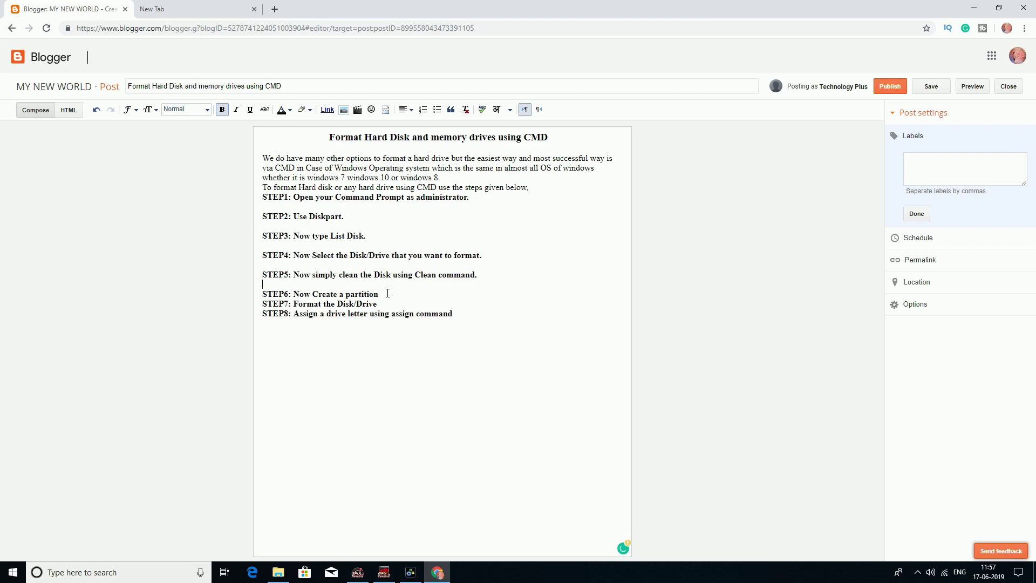
{"action": "left_click", "coordinate": [393, 305]}
{"action": "key", "text": "Return"}
{"action": "left_click", "coordinate": [385, 295]}
{"action": "key", "text": "Return"}
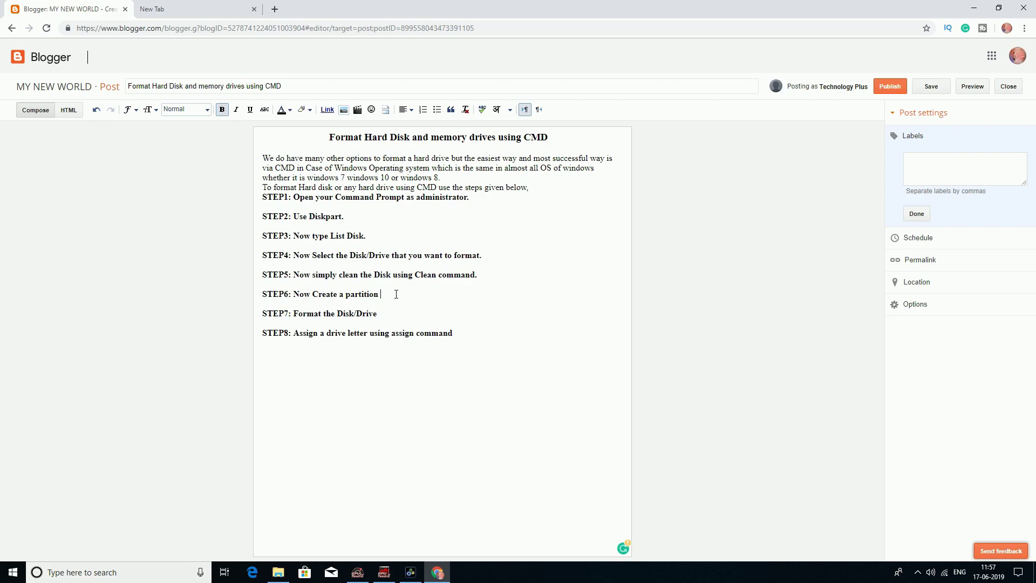
Step: Add the labels "format hdd, format pen drive, format memory card" to the post
{"action": "left_click", "coordinate": [925, 167]}
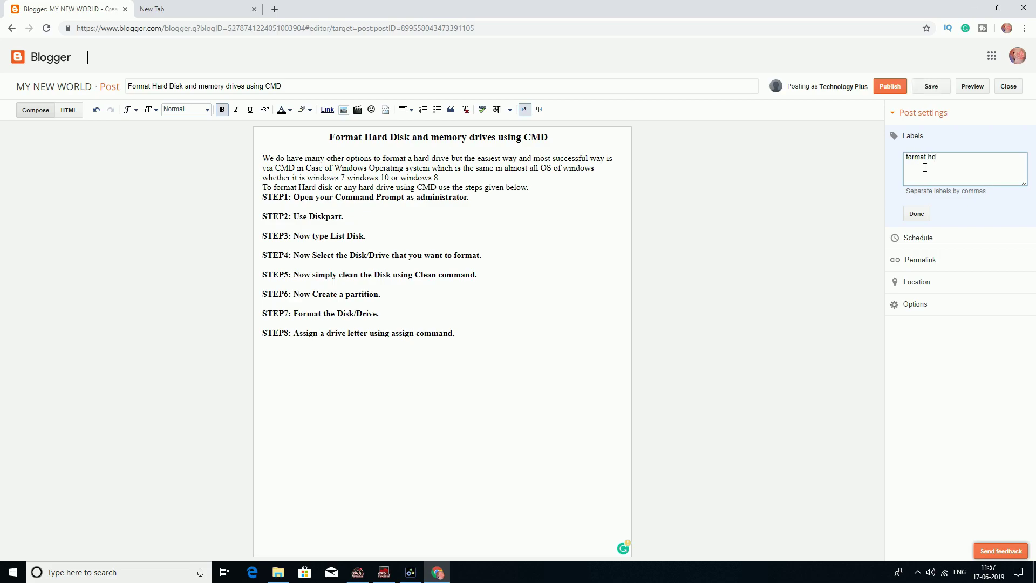
{"action": "type", "text": "format hdd, format pen drive , format memory card,"}
{"action": "left_click", "coordinate": [919, 215]}
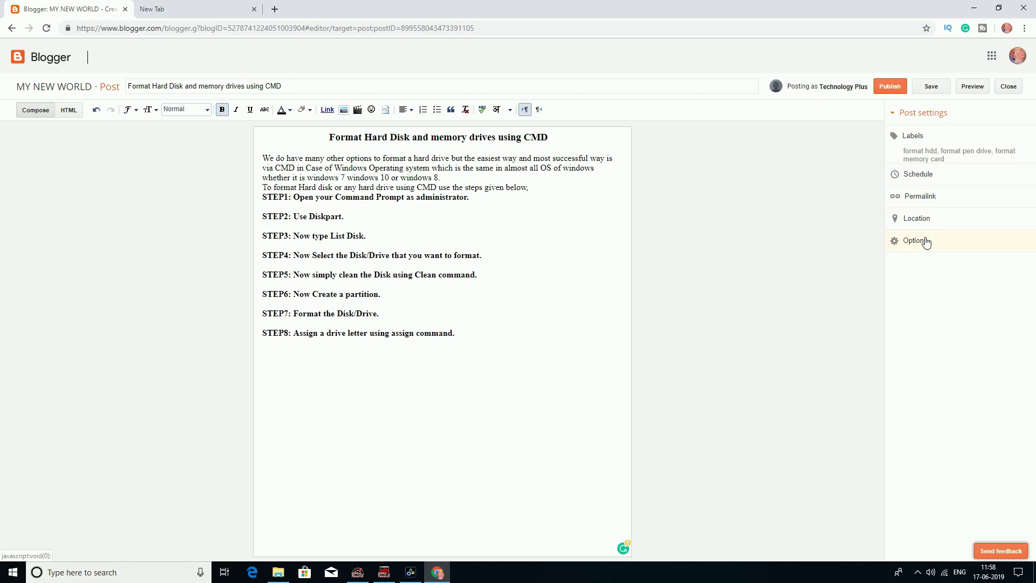
Step: Give the post the custom permalink format_HDD and check the resulting web address
{"action": "left_click", "coordinate": [931, 207]}
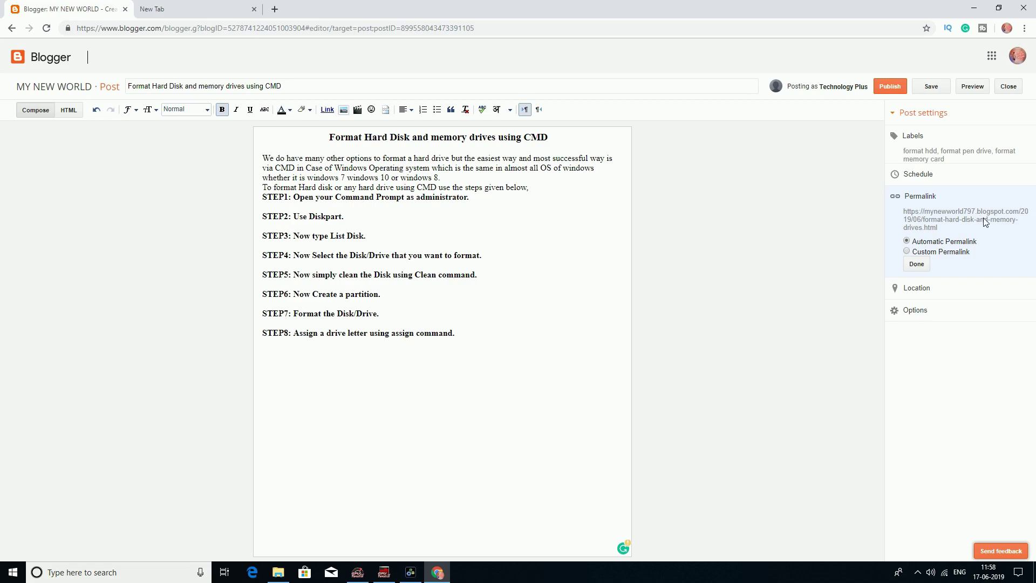
{"action": "left_click", "coordinate": [909, 251]}
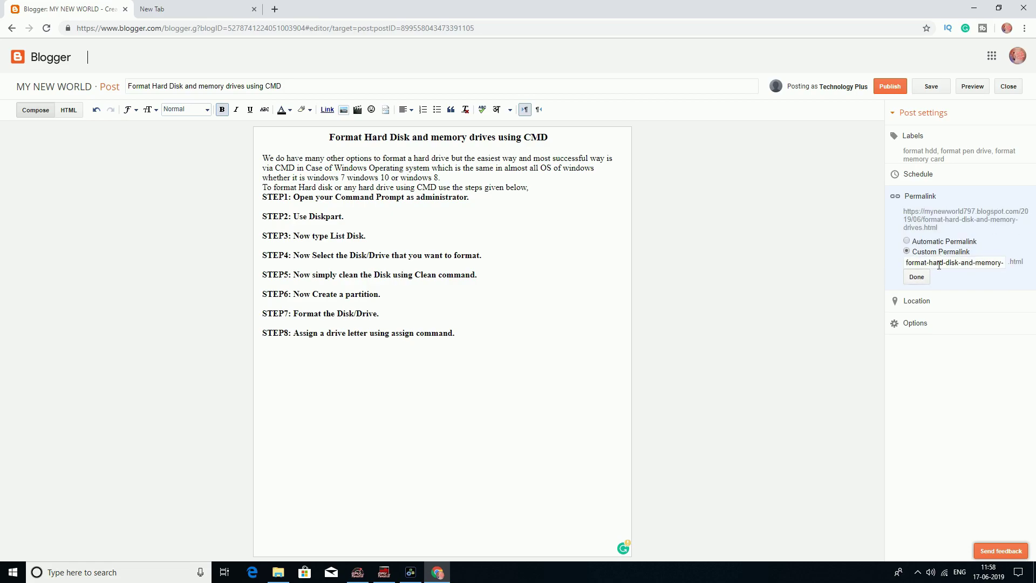
{"action": "left_click_drag", "start_coordinate": [907, 264], "coordinate": [873, 267]}
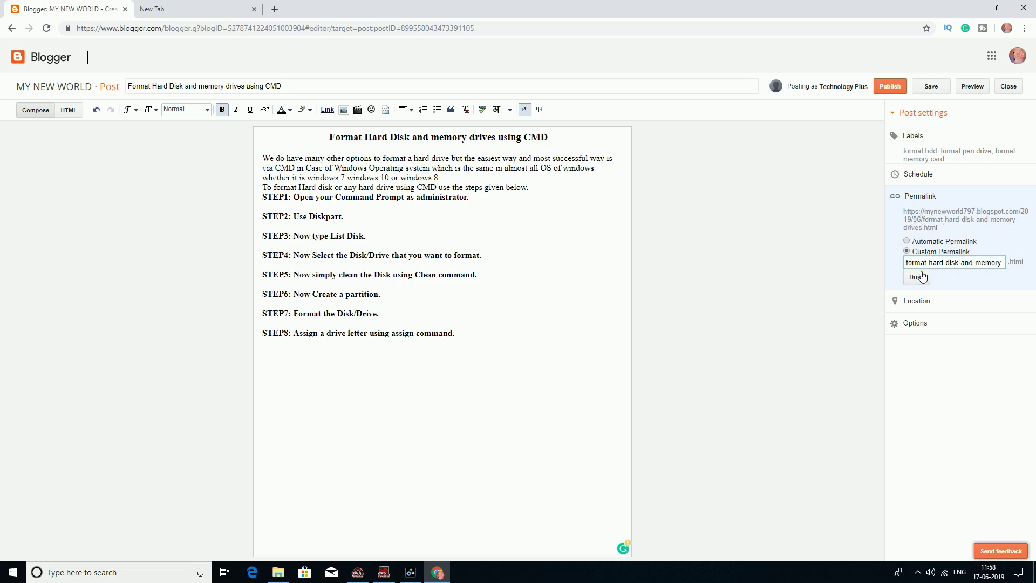
{"action": "left_click_drag", "start_coordinate": [907, 262], "coordinate": [1034, 274]}
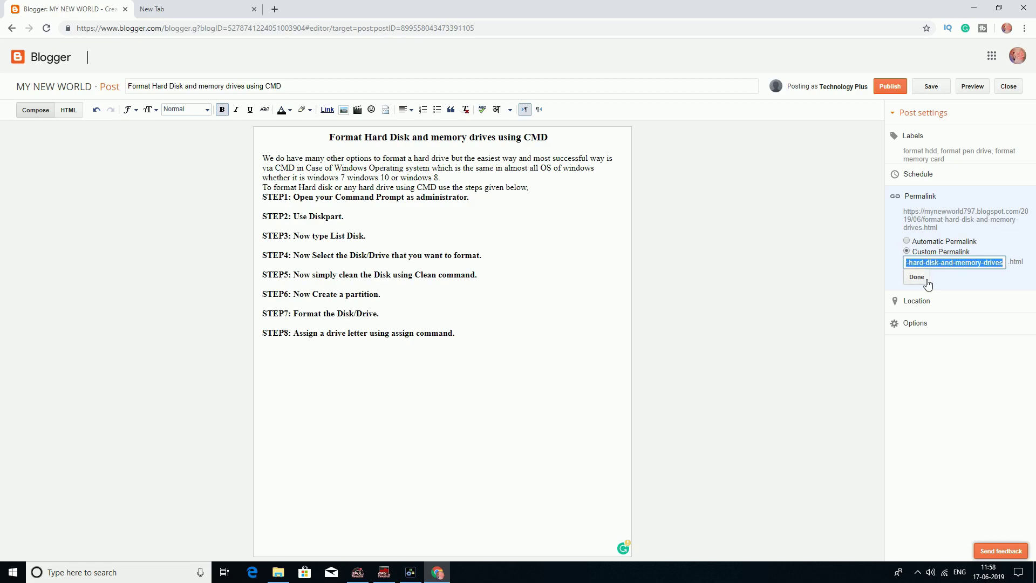
{"action": "type", "text": "forma"}
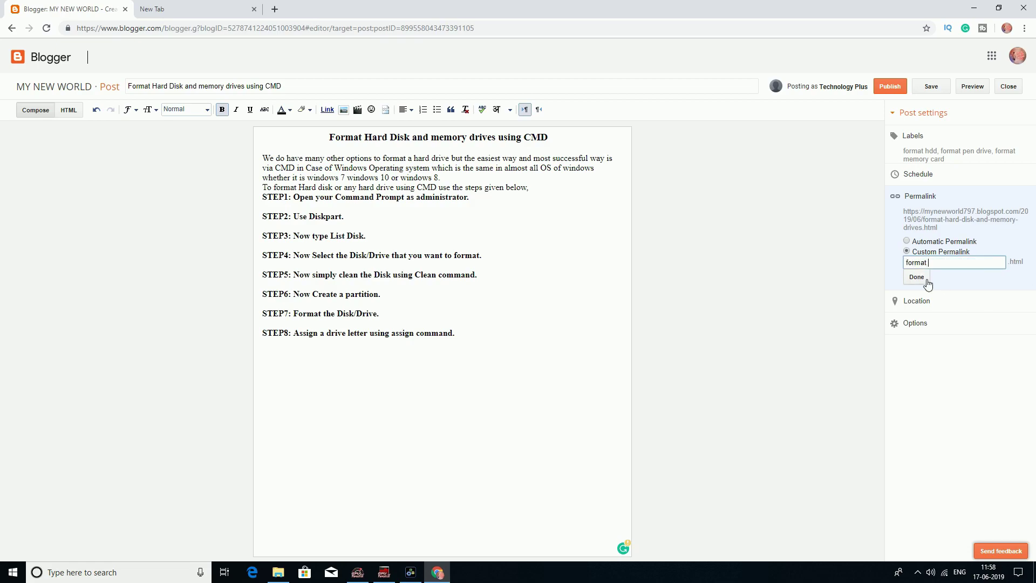
{"action": "type", "text": "t_"}
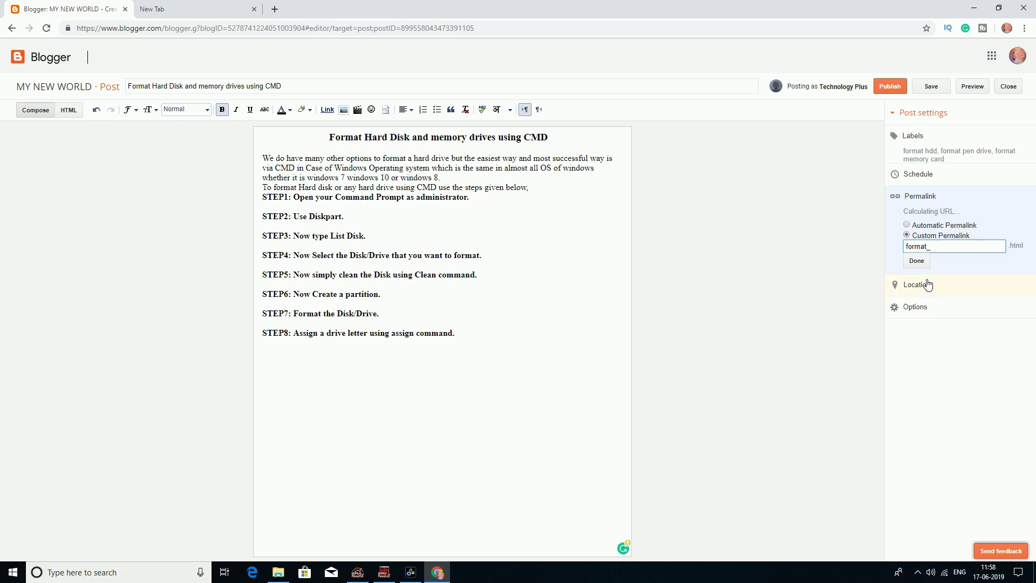
{"action": "type", "text": "HDD"}
{"action": "left_click", "coordinate": [917, 269]}
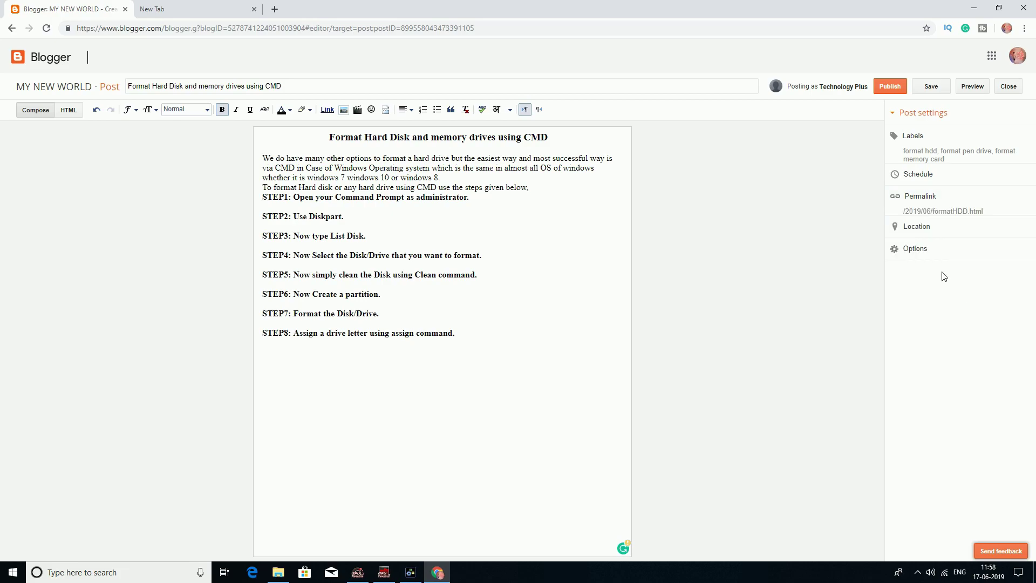
{"action": "left_click", "coordinate": [921, 211]}
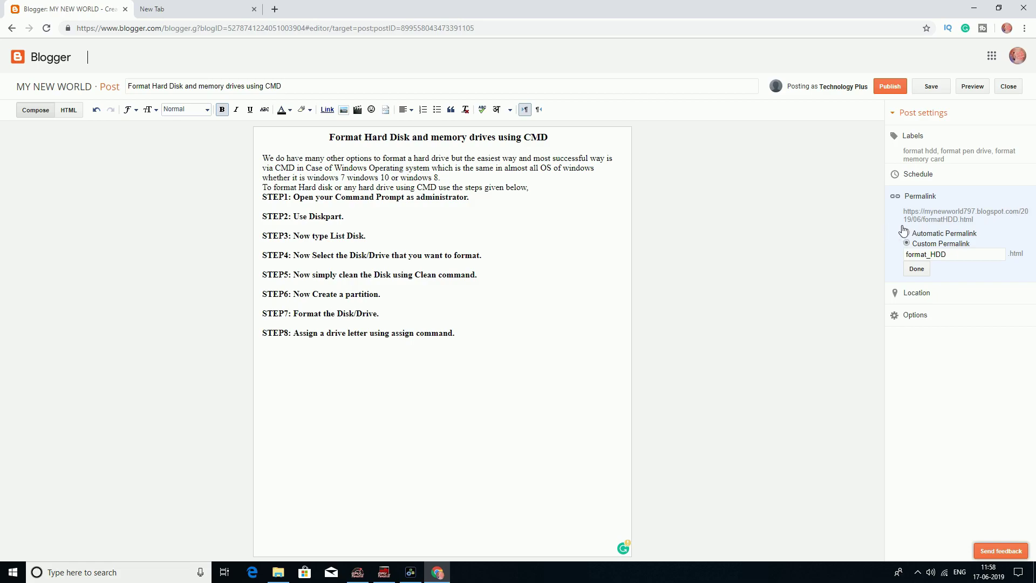
{"action": "left_click_drag", "start_coordinate": [923, 220], "coordinate": [973, 218]}
Step: Review the post's comment, compose mode and line break options and its publishing schedule, keeping the existing choices
{"action": "left_click", "coordinate": [929, 319]}
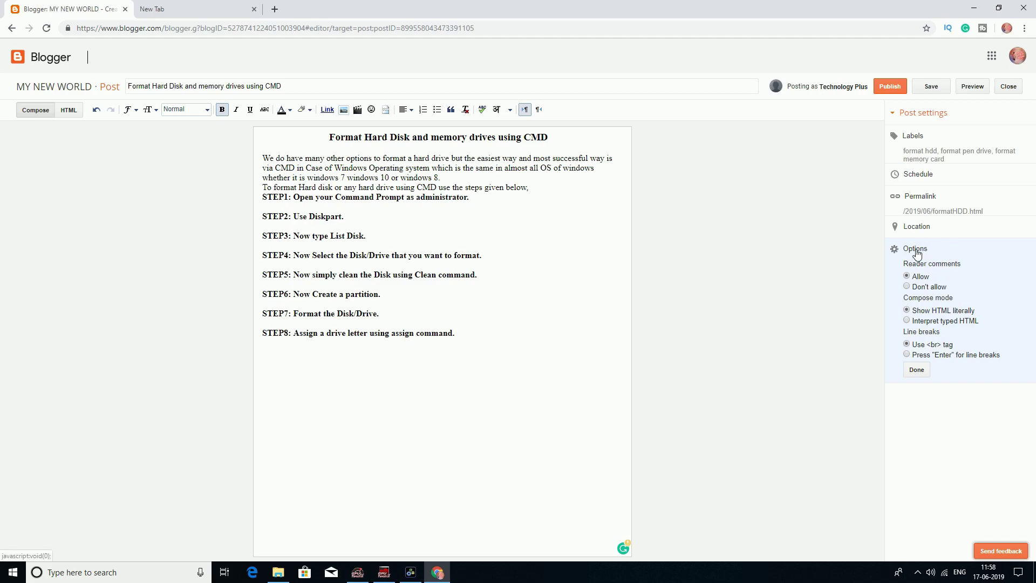
{"action": "left_click", "coordinate": [921, 374]}
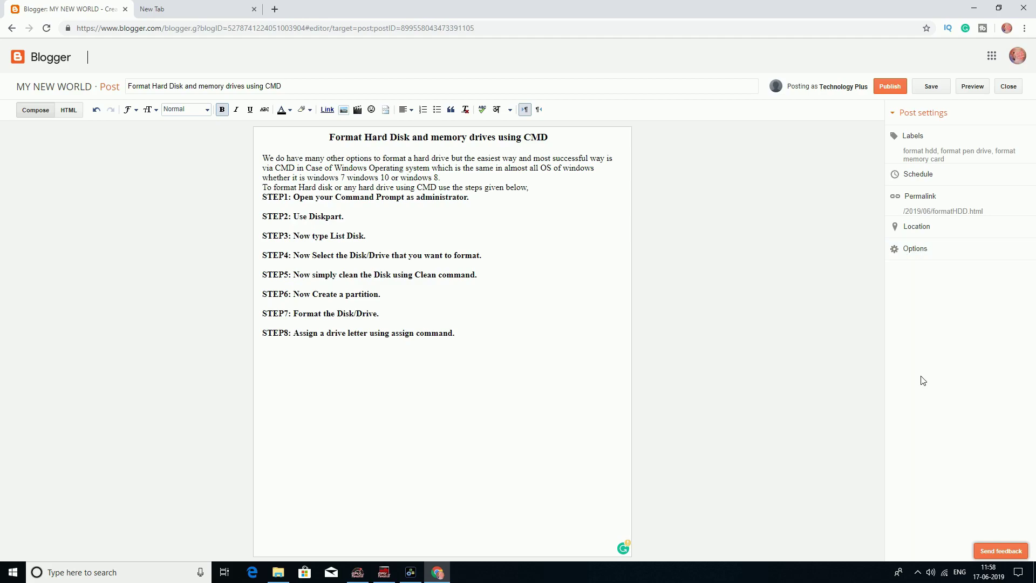
{"action": "left_click", "coordinate": [916, 195]}
{"action": "left_click", "coordinate": [929, 180]}
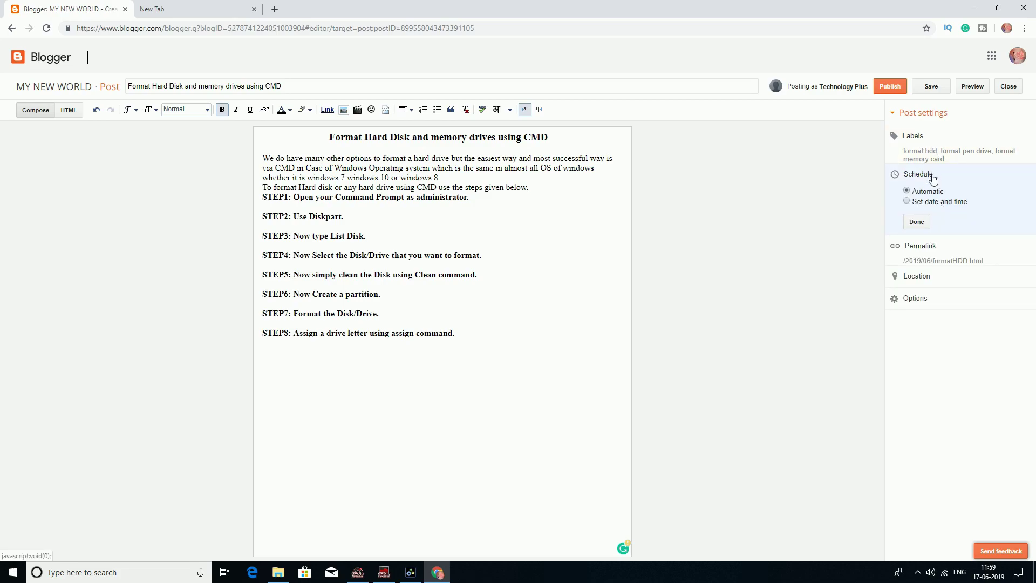
{"action": "left_click", "coordinate": [917, 221]}
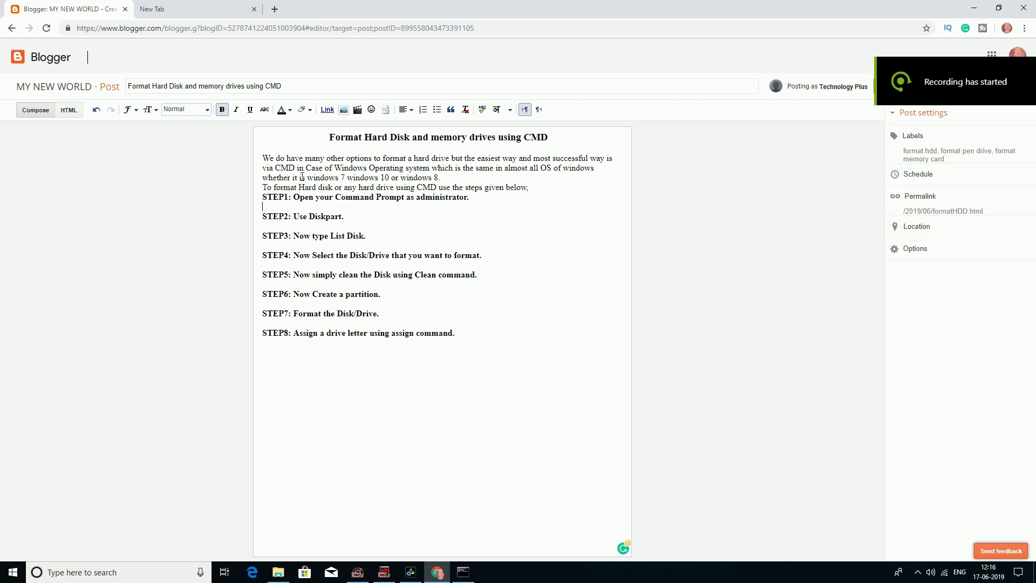
Step: Upload a screenshot image from the computer and add it to the post on the blank line below STEP1
{"action": "left_click", "coordinate": [344, 109]}
{"action": "left_click", "coordinate": [272, 198]}
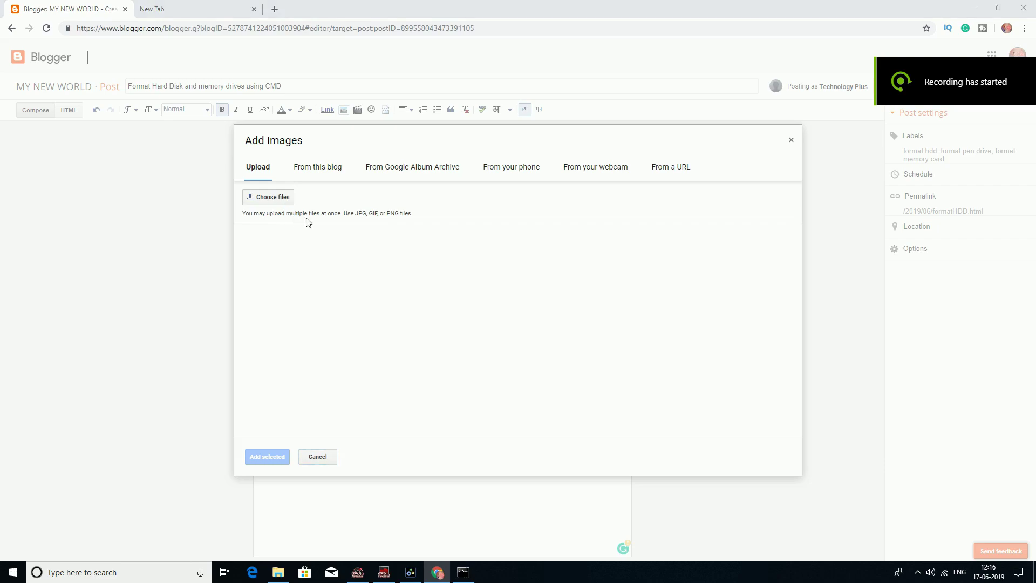
{"action": "left_click", "coordinate": [476, 172]}
{"action": "left_click", "coordinate": [710, 257]}
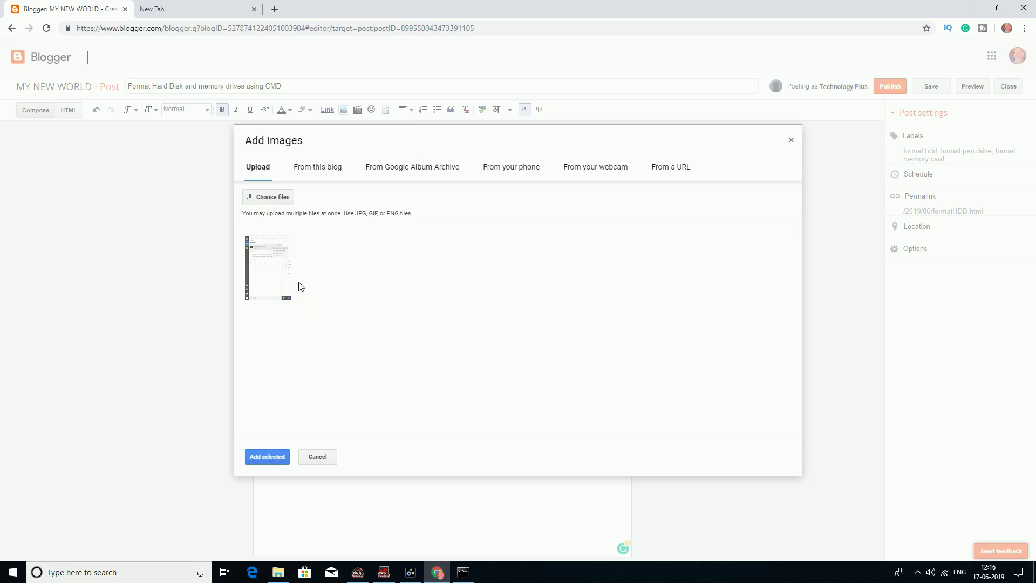
{"action": "right_click", "coordinate": [271, 276]}
{"action": "left_click", "coordinate": [280, 292]}
{"action": "left_click", "coordinate": [284, 298]}
{"action": "left_click", "coordinate": [266, 457]}
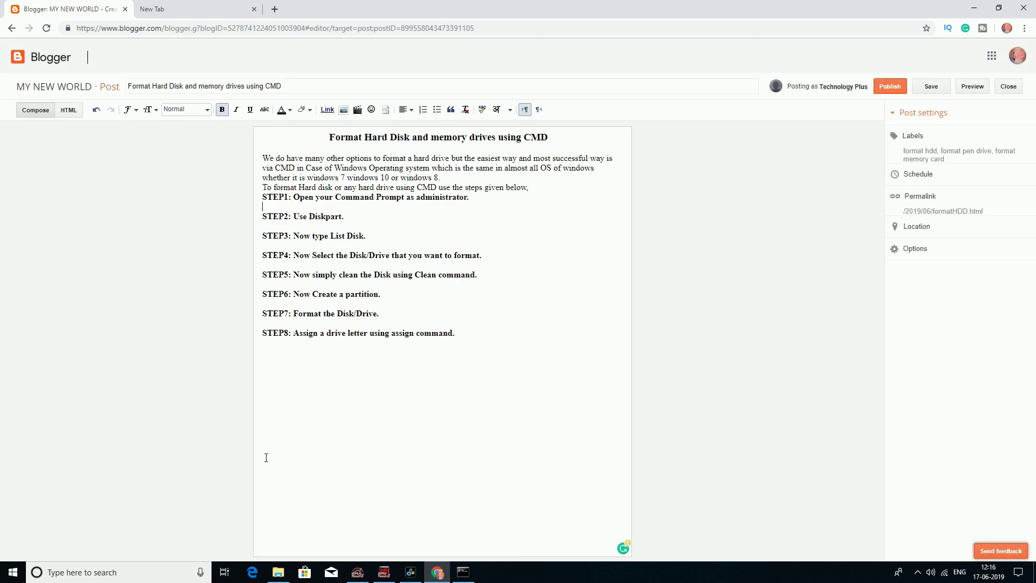
Step: Give the STEP1 image the title text "CMD Prompt" and the alt text "Windows 10 CMD"
{"action": "left_click", "coordinate": [455, 280]}
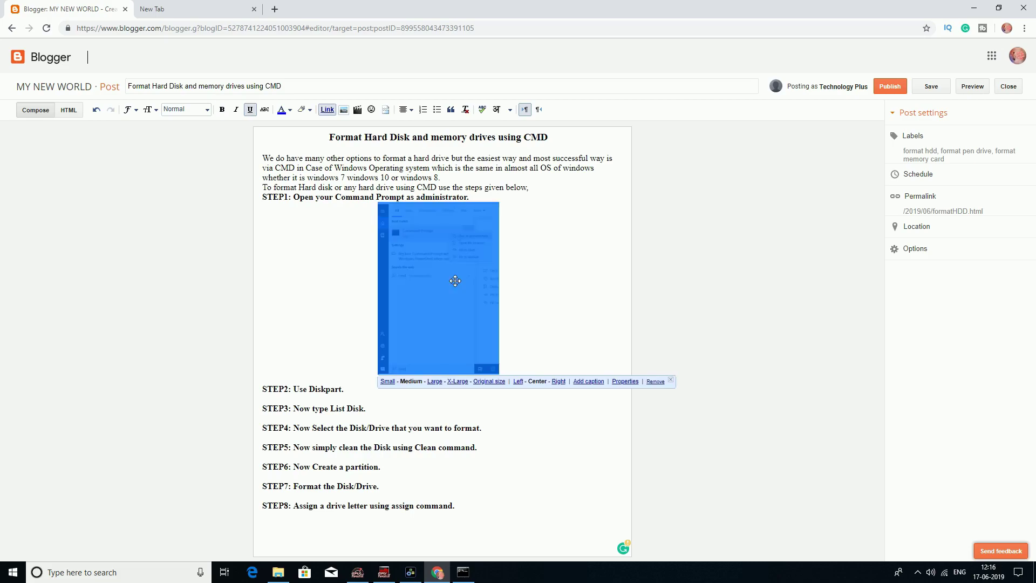
{"action": "left_click", "coordinate": [617, 382]}
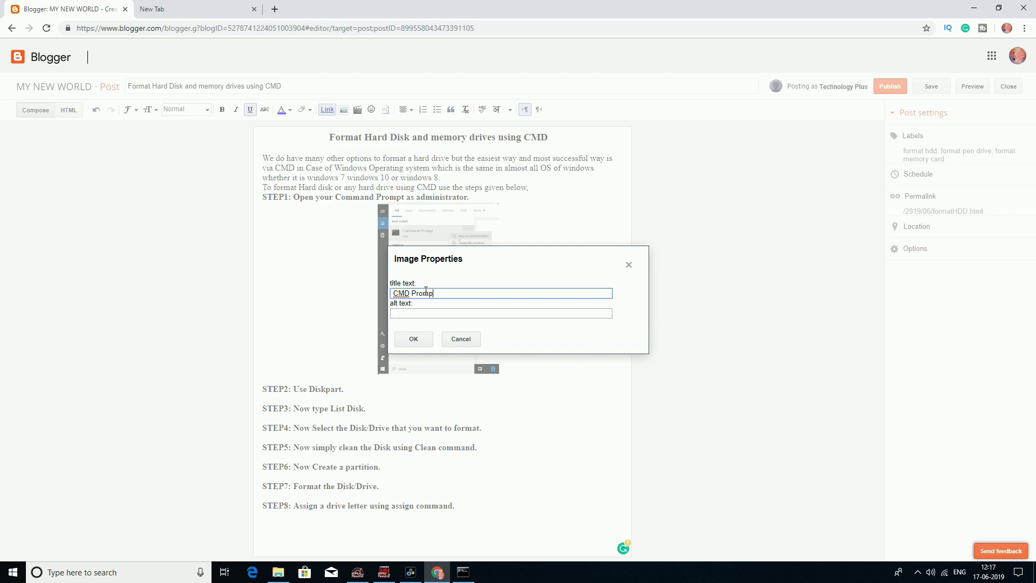
{"action": "left_click", "coordinate": [412, 316]}
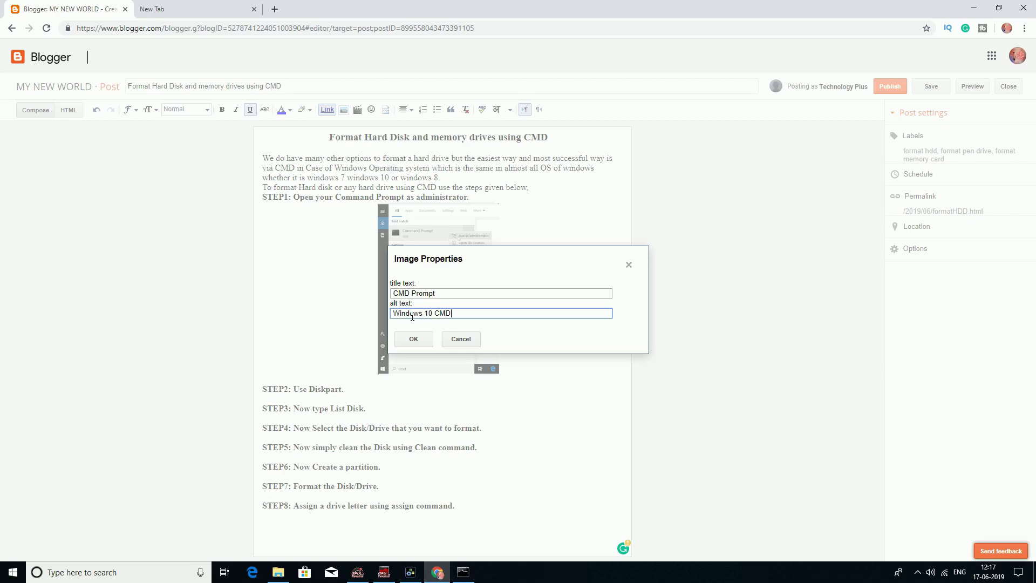
{"action": "left_click", "coordinate": [414, 339]}
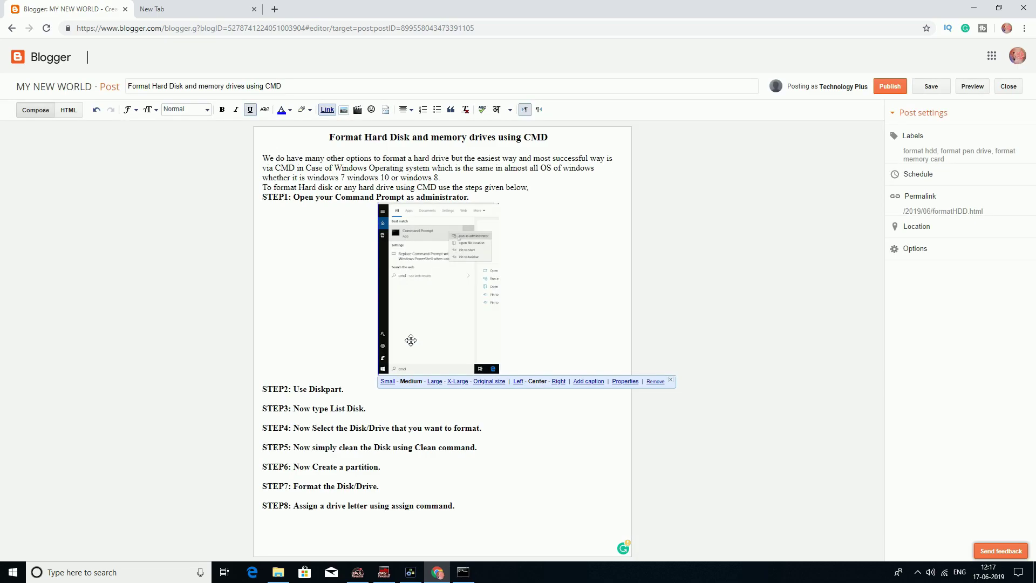
{"action": "left_click", "coordinate": [350, 392]}
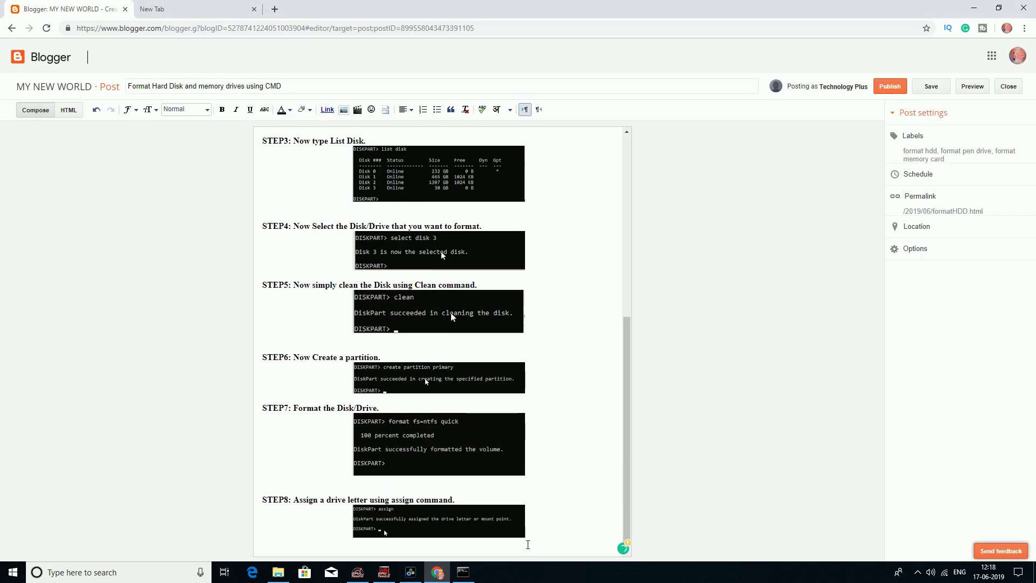
Step: Below STEP8, write a closing remark on drive errors and expert help, preceded by a NOTE about selecting the proper drive and backing up files
{"action": "type", "text": "Remember if you get an error in any of the above steps then there could be some hardware problem in your drive ,"}
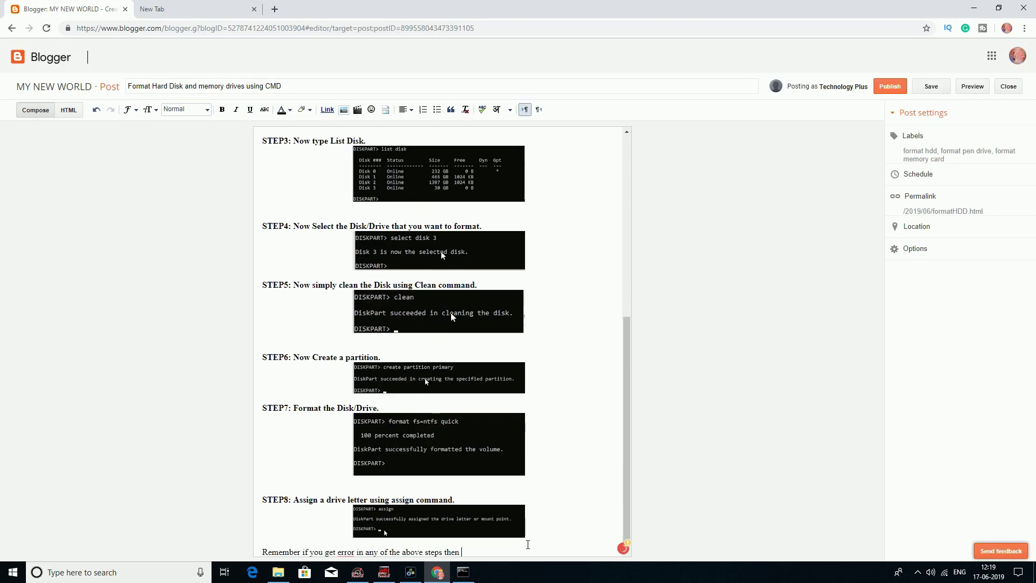
{"action": "type", "text": " if you are getting an error in format step then it would be better to hand over your"}
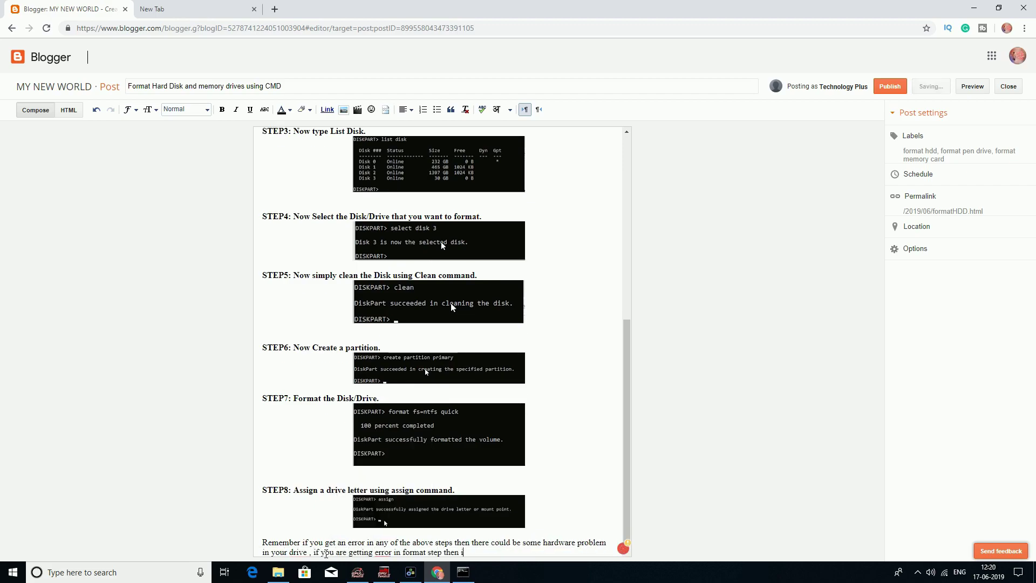
{"action": "left_click", "coordinate": [305, 533]}
{"action": "type", "text": "NOTE: Please select proper drive and note to take a backup of your files any wrong step may lead to loss of your date"}
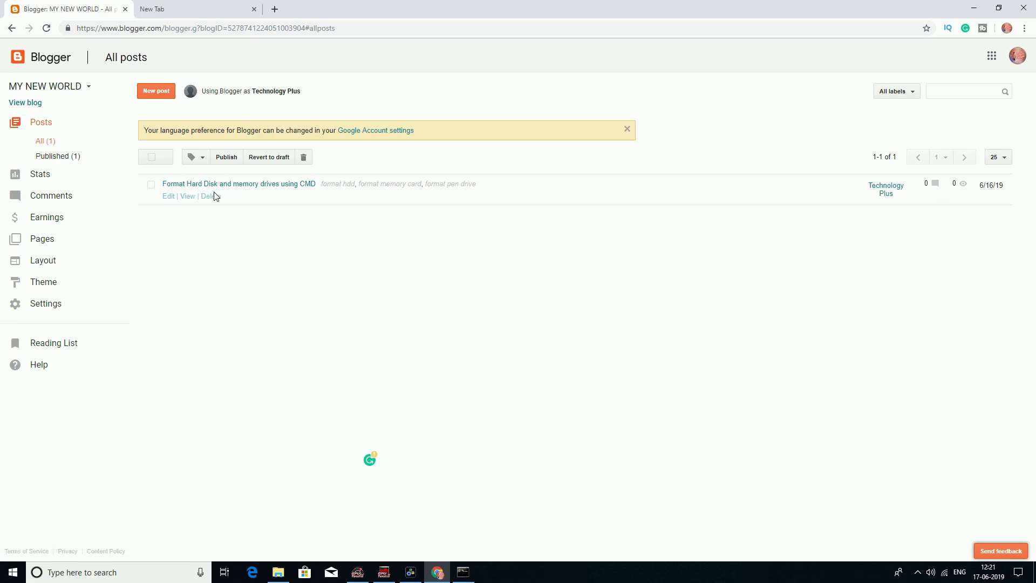
Step: View the published Format Hard Disk and memory drives using CMD post and read through its steps and closing note
{"action": "left_click", "coordinate": [189, 197]}
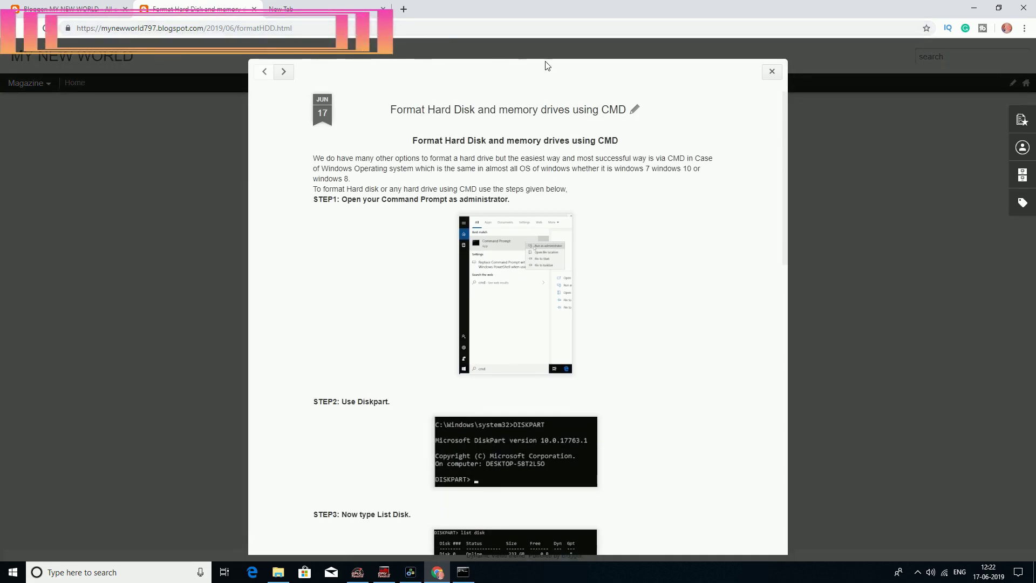
{"action": "scroll", "coordinate": [614, 329], "scroll_direction": "down", "scroll_amount": 3}
{"action": "scroll", "coordinate": [614, 329], "scroll_direction": "down", "scroll_amount": 11}
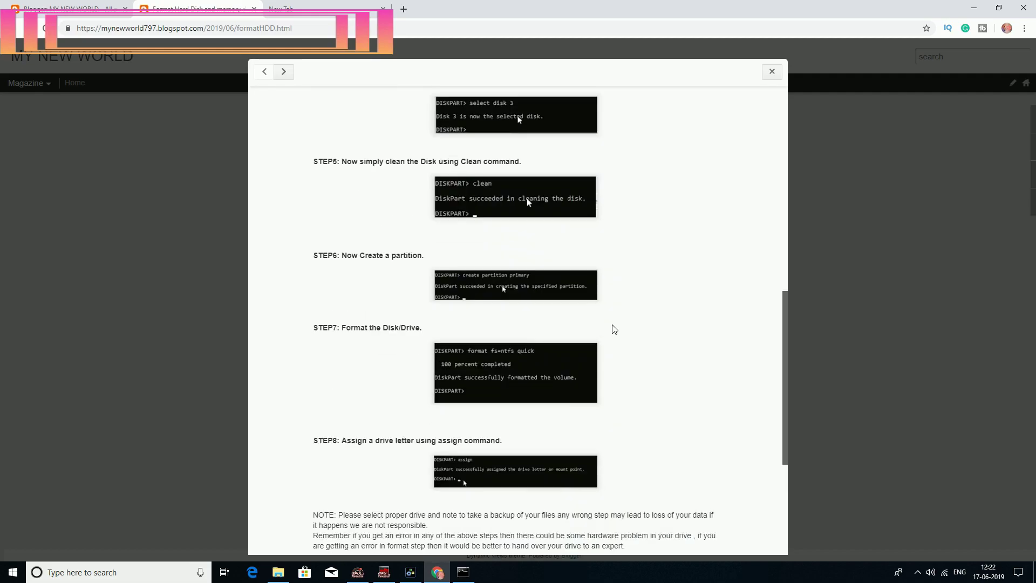
{"action": "scroll", "coordinate": [722, 228], "scroll_direction": "up", "scroll_amount": 5}
{"action": "scroll", "coordinate": [722, 228], "scroll_direction": "up", "scroll_amount": 8}
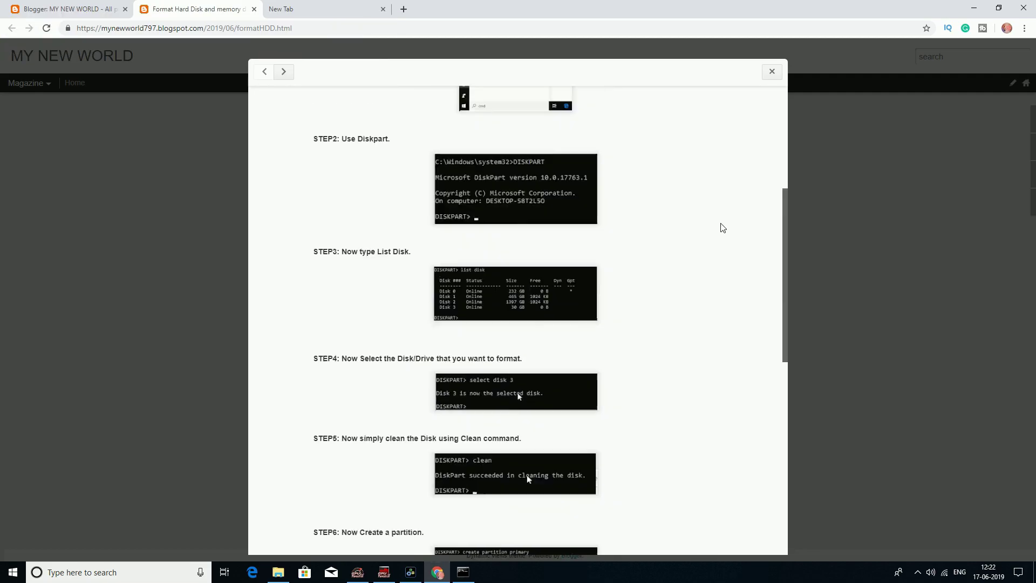
{"action": "left_click", "coordinate": [772, 71]}
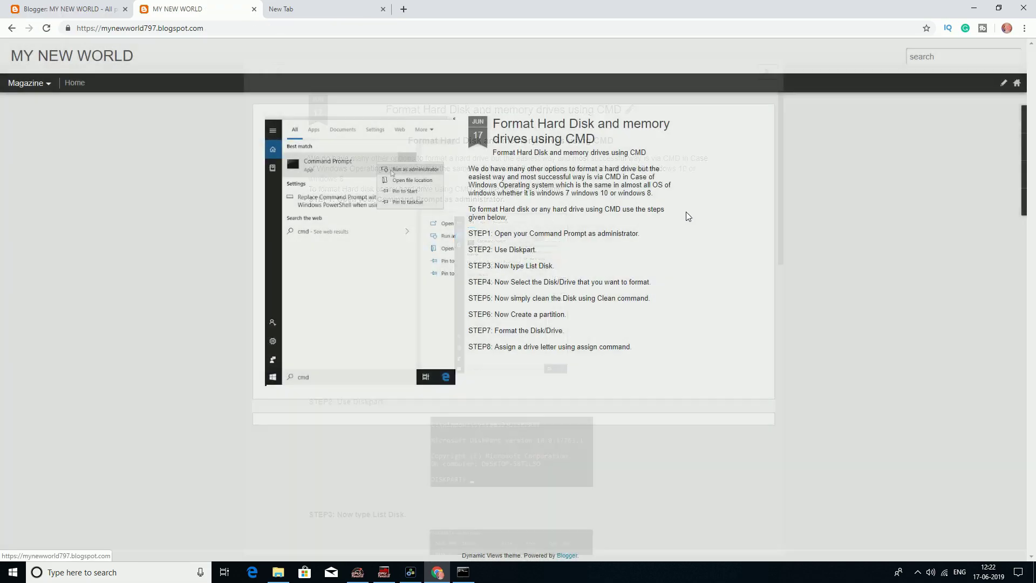
Step: Reopen the post from the blog's home page, check it down to its labels and comment area, and close it
{"action": "left_click", "coordinate": [502, 260]}
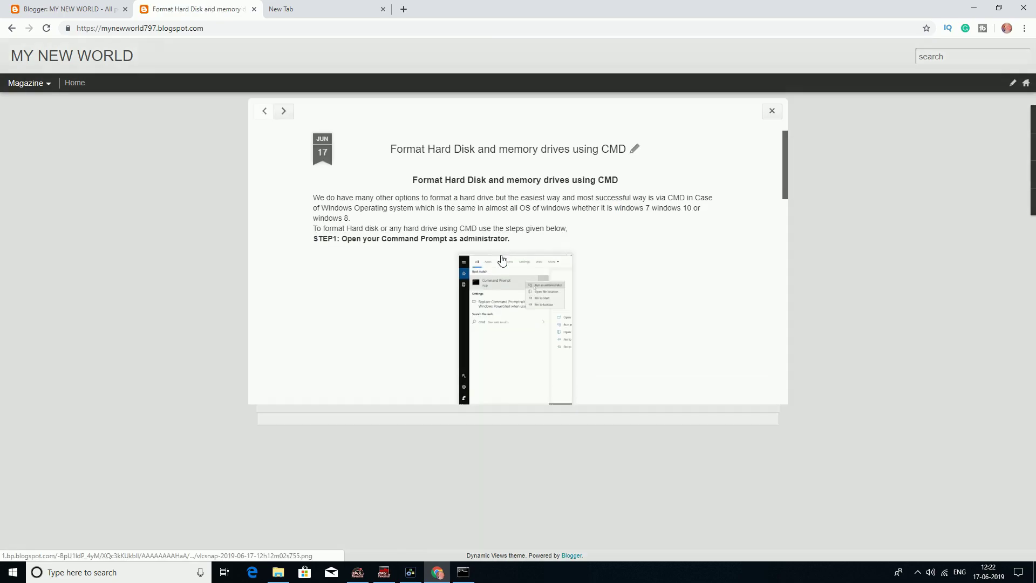
{"action": "scroll", "coordinate": [502, 260], "scroll_direction": "down", "scroll_amount": 1}
{"action": "scroll", "coordinate": [502, 260], "scroll_direction": "down", "scroll_amount": 11}
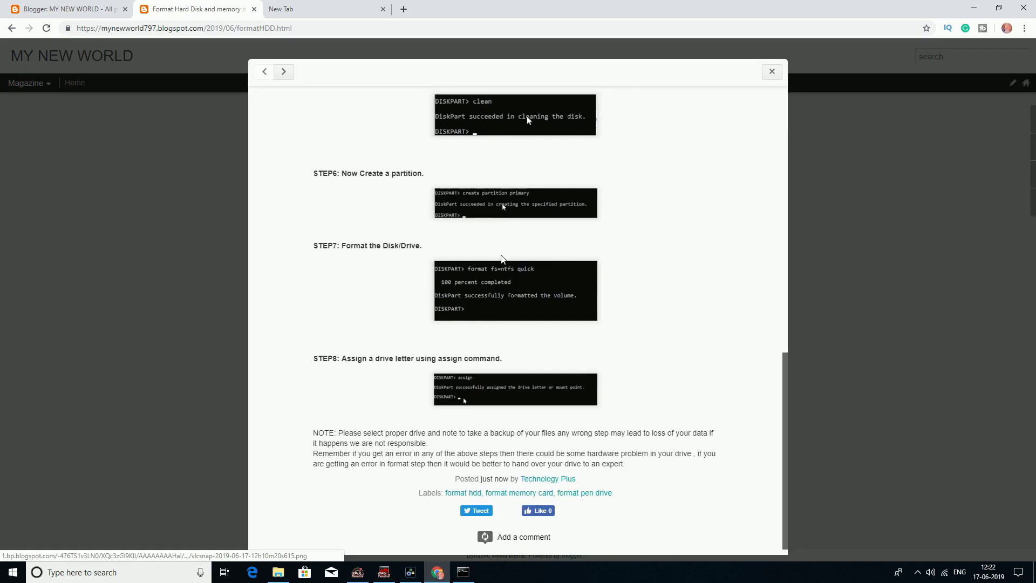
{"action": "scroll", "coordinate": [512, 265], "scroll_direction": "up", "scroll_amount": 9}
{"action": "scroll", "coordinate": [513, 264], "scroll_direction": "up", "scroll_amount": 5}
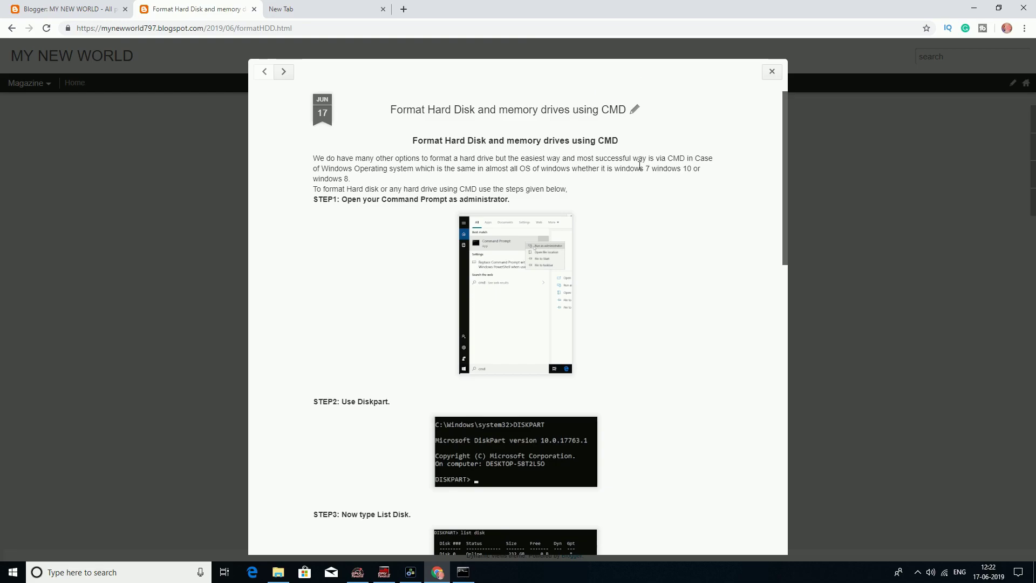
{"action": "left_click", "coordinate": [883, 155]}
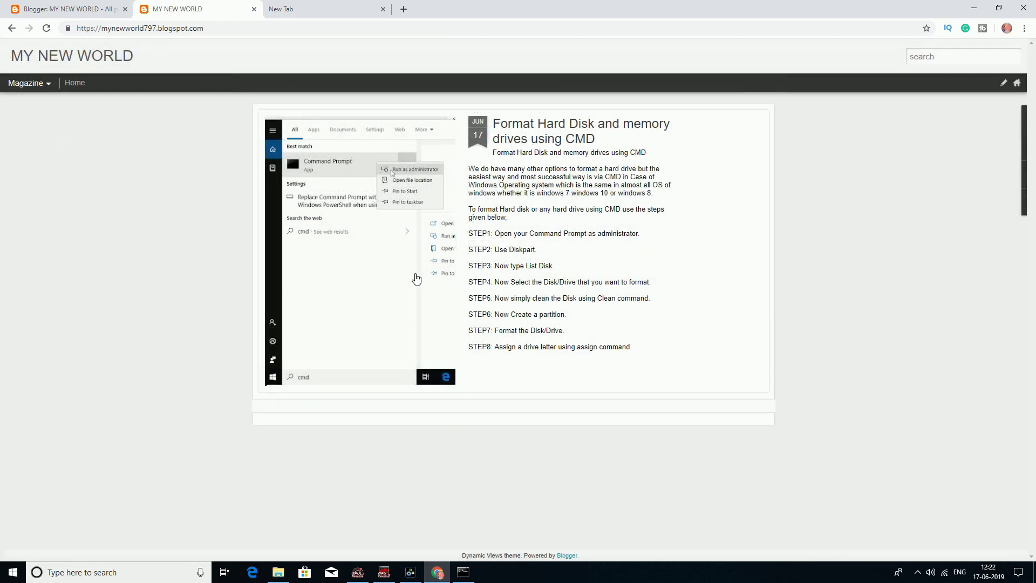
Step: Display the blog in the Magazine view and look through the post in that layout
{"action": "left_click", "coordinate": [33, 84]}
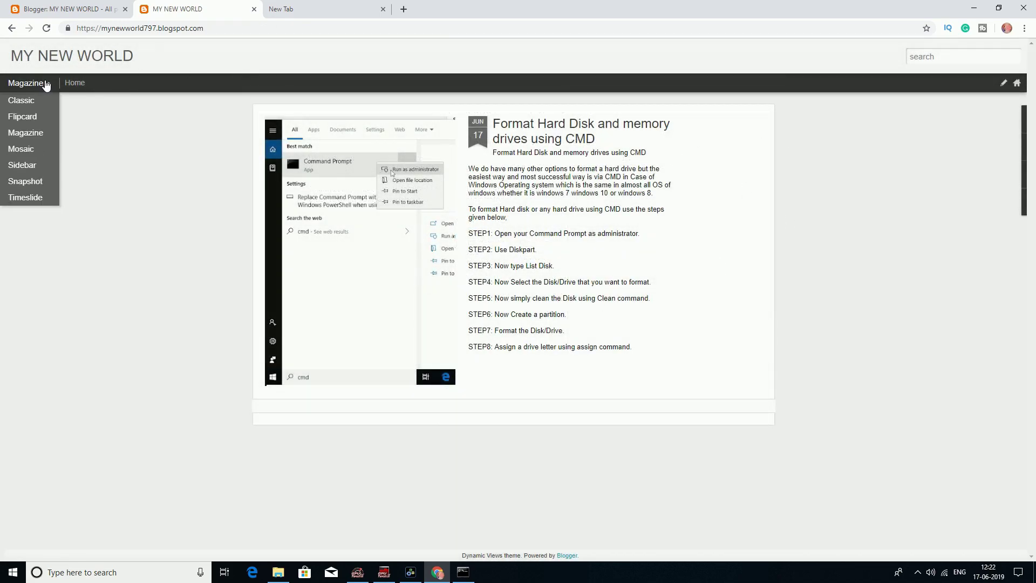
{"action": "left_click", "coordinate": [27, 133]}
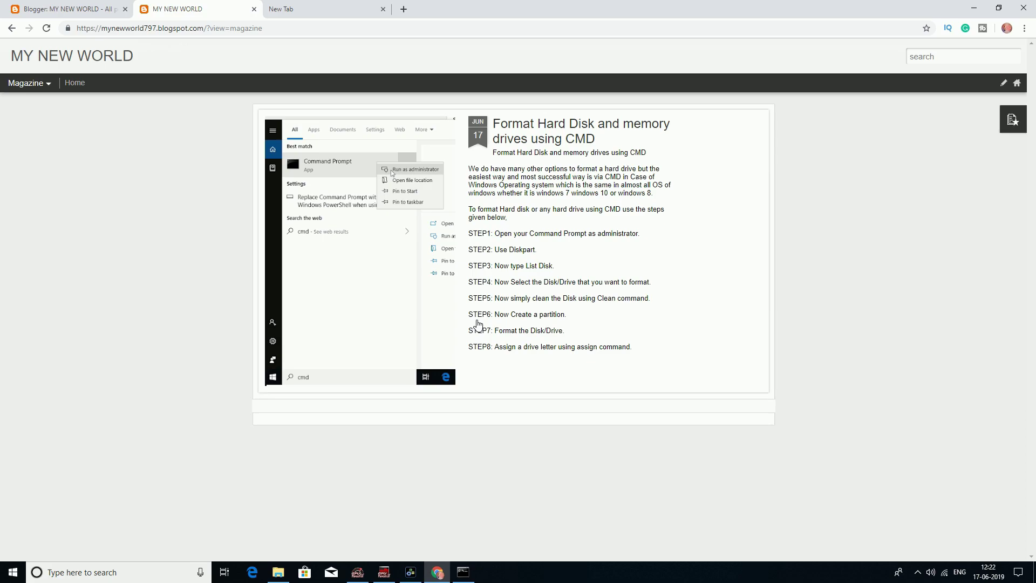
{"action": "left_click", "coordinate": [648, 258]}
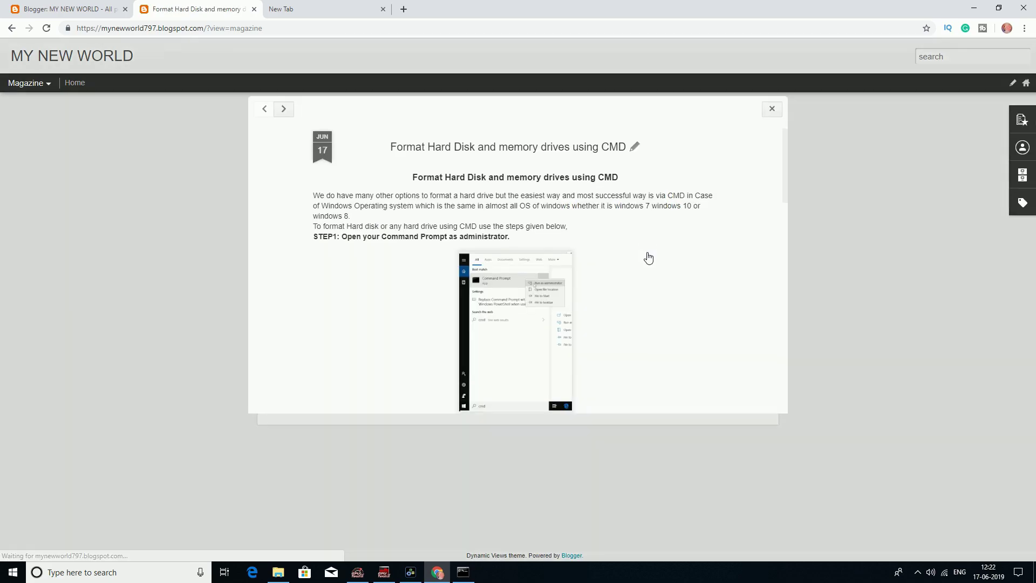
{"action": "scroll", "coordinate": [648, 258], "scroll_direction": "down", "scroll_amount": 10}
{"action": "scroll", "coordinate": [536, 316], "scroll_direction": "up", "scroll_amount": 10}
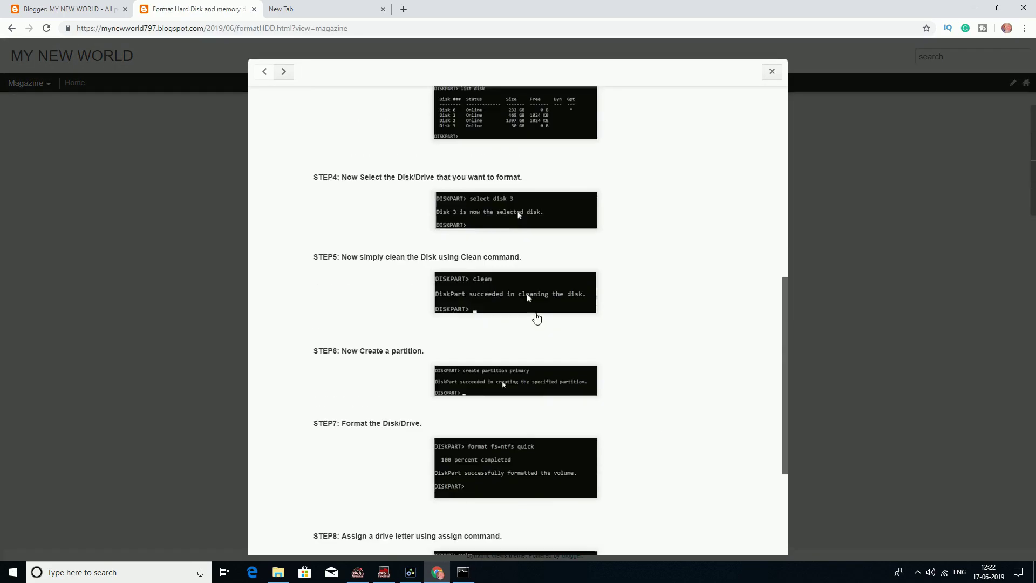
{"action": "left_click", "coordinate": [772, 72]}
Step: Change the blog's title to "Technology Plus" in the basic settings, save it and reload the dashboard
{"action": "left_click", "coordinate": [81, 6]}
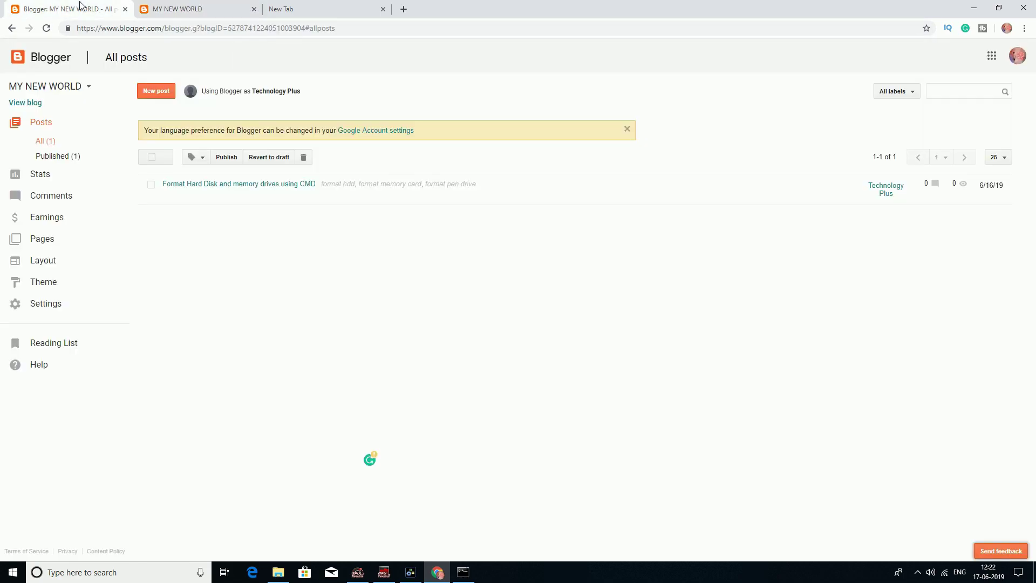
{"action": "left_click", "coordinate": [57, 303]}
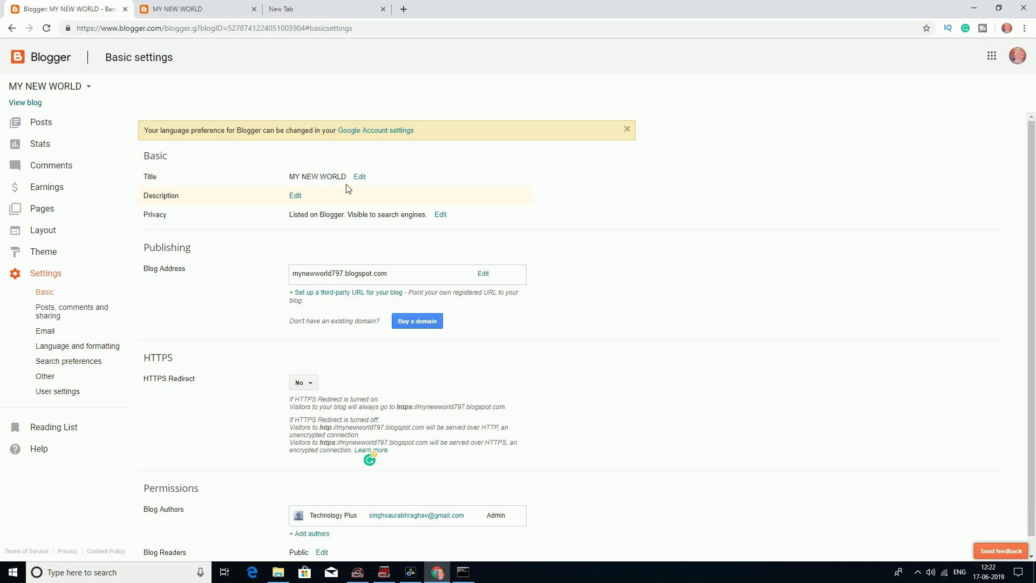
{"action": "left_click", "coordinate": [358, 177]}
{"action": "left_click_drag", "start_coordinate": [352, 180], "coordinate": [244, 185]}
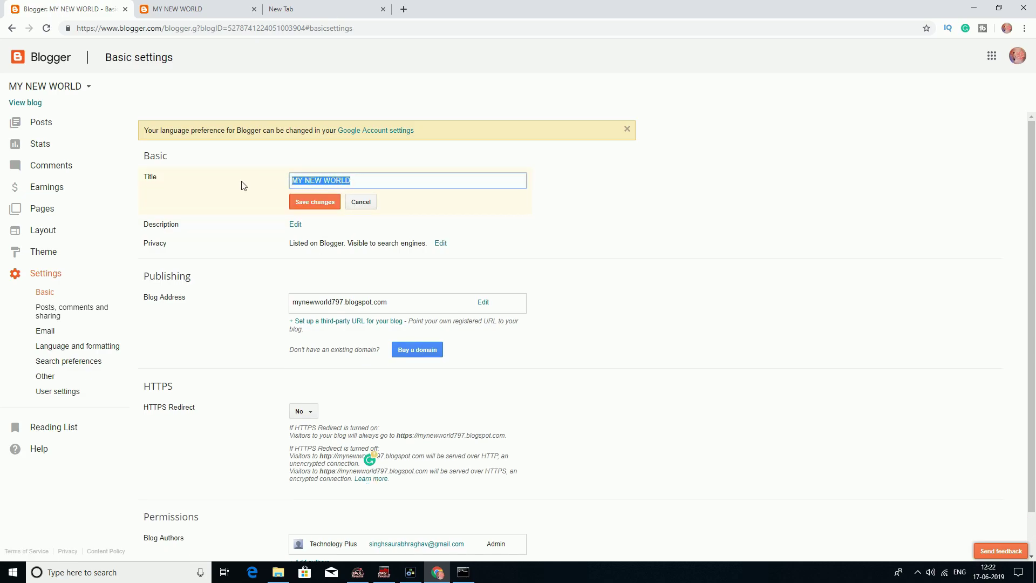
{"action": "type", "text": "Technology Plus"}
{"action": "left_click", "coordinate": [304, 206]}
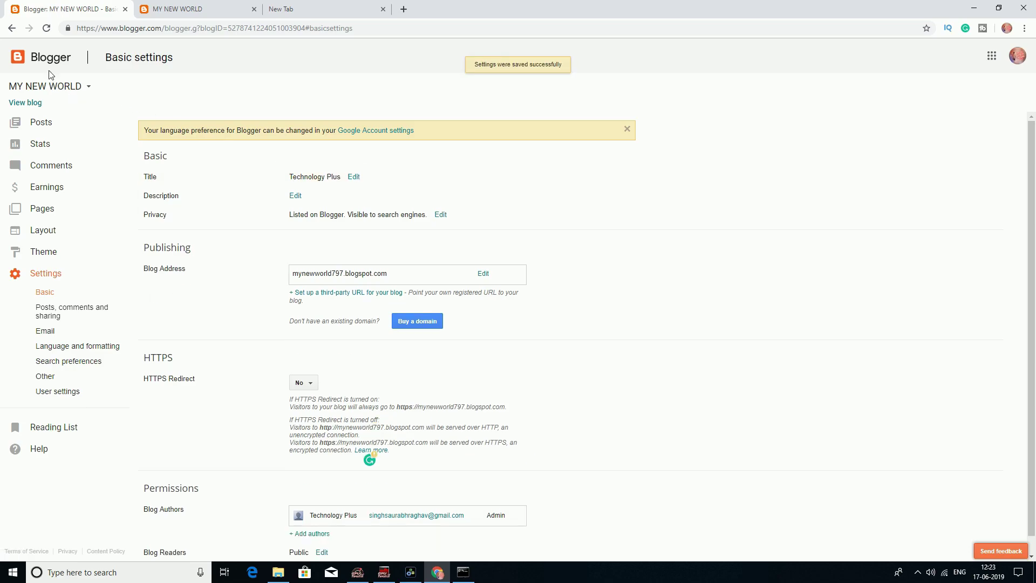
{"action": "left_click", "coordinate": [47, 28]}
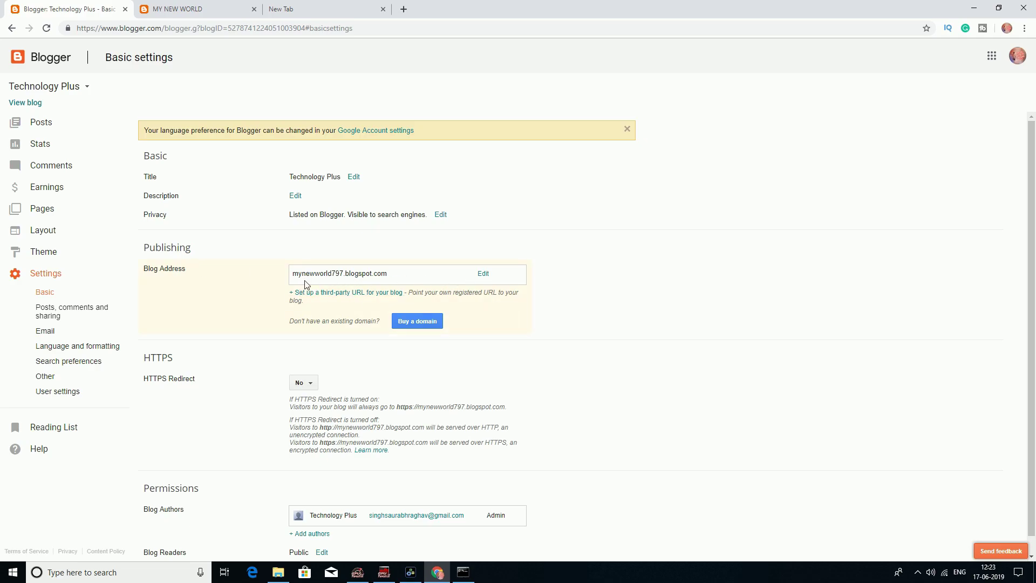
Step: Check the blog's list of posts, the list of owned blogs and the Pages section
{"action": "left_click", "coordinate": [41, 128]}
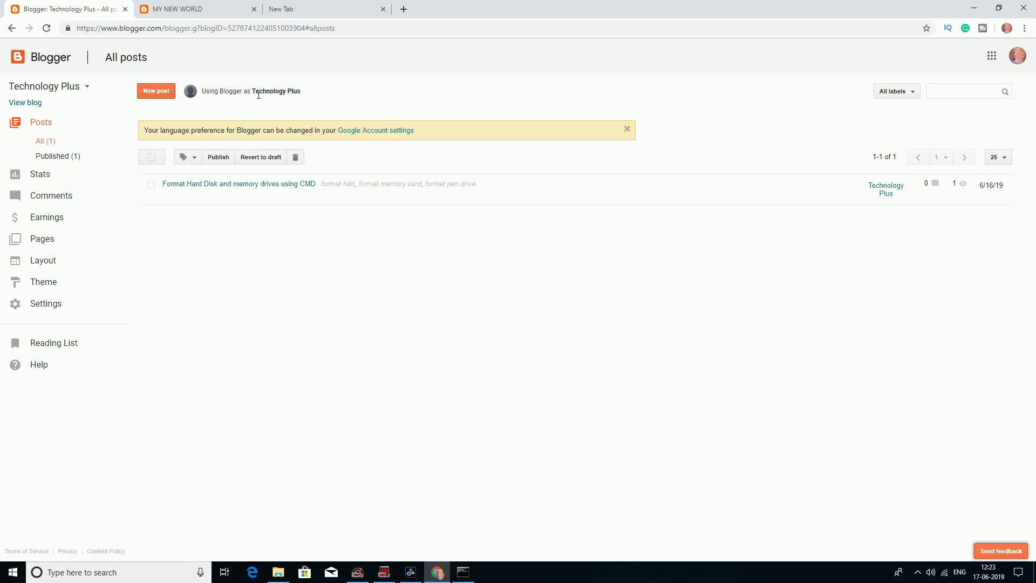
{"action": "left_click", "coordinate": [65, 95]}
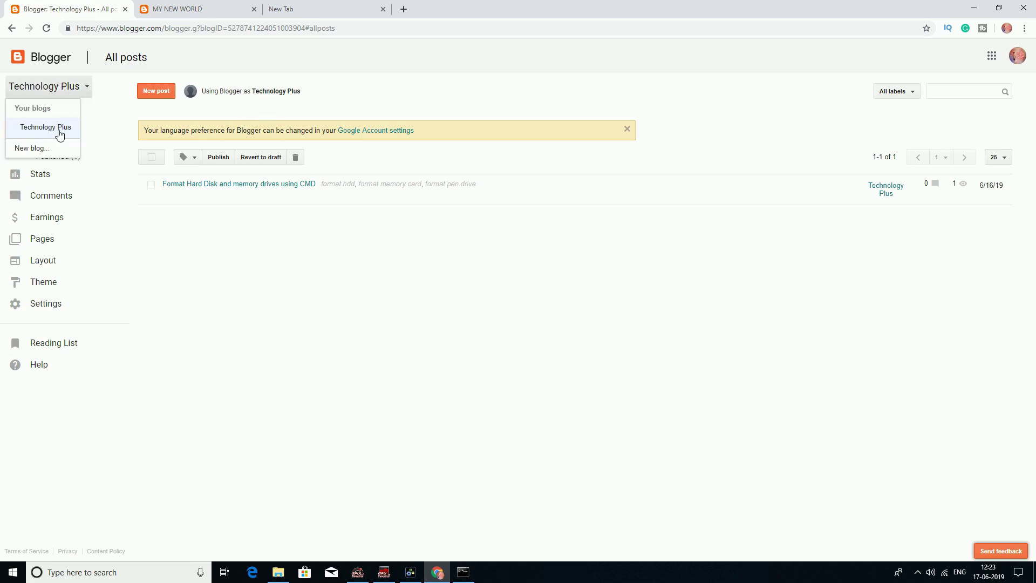
{"action": "left_click", "coordinate": [56, 88]}
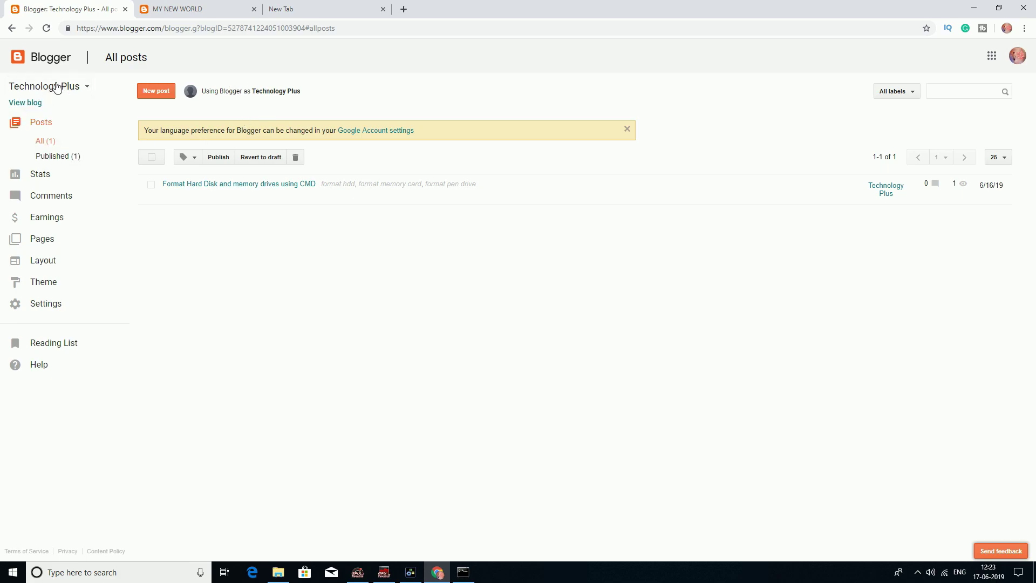
{"action": "left_click", "coordinate": [56, 252]}
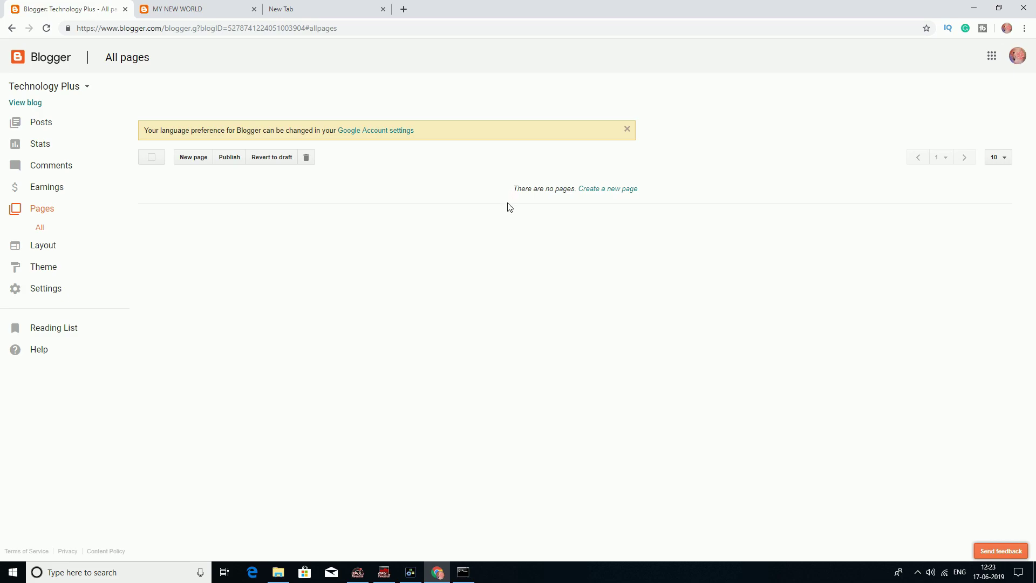
{"action": "left_click", "coordinate": [9, 132]}
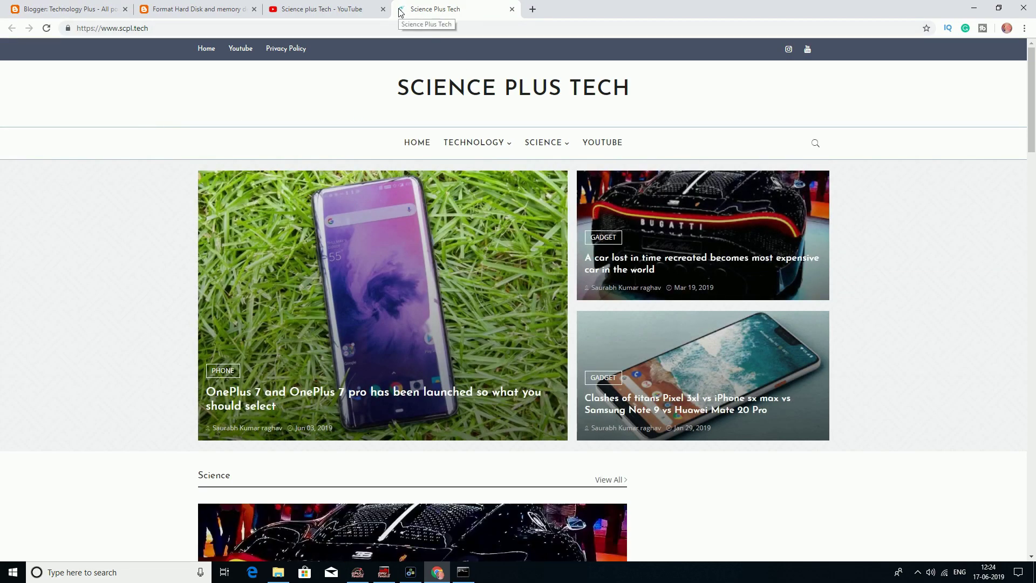
Step: Search Google for "blogger best template quora" in a new tab and pick the first Quora result
{"action": "scroll", "coordinate": [441, 343], "scroll_direction": "down", "scroll_amount": 10}
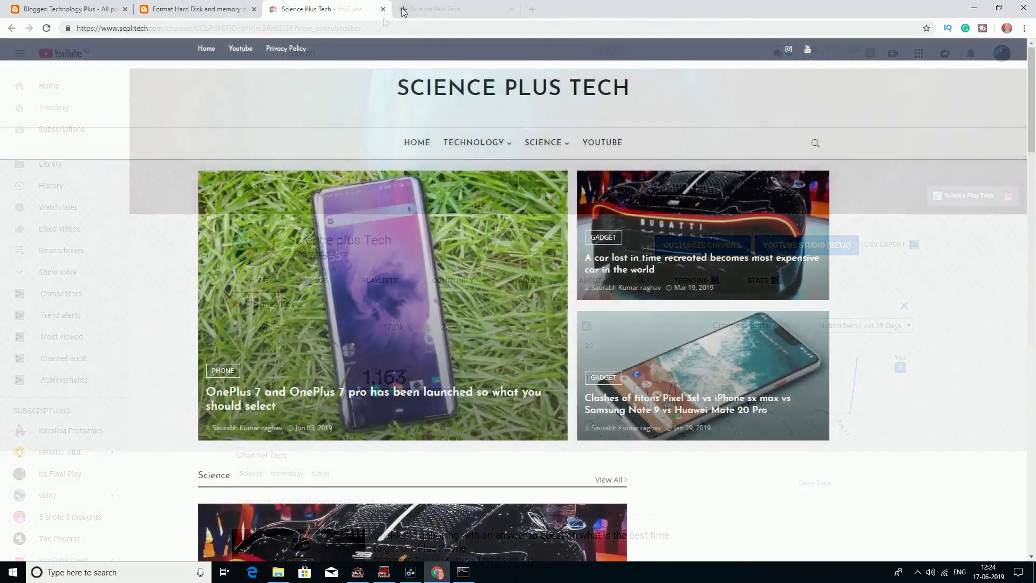
{"action": "left_click", "coordinate": [402, 10]}
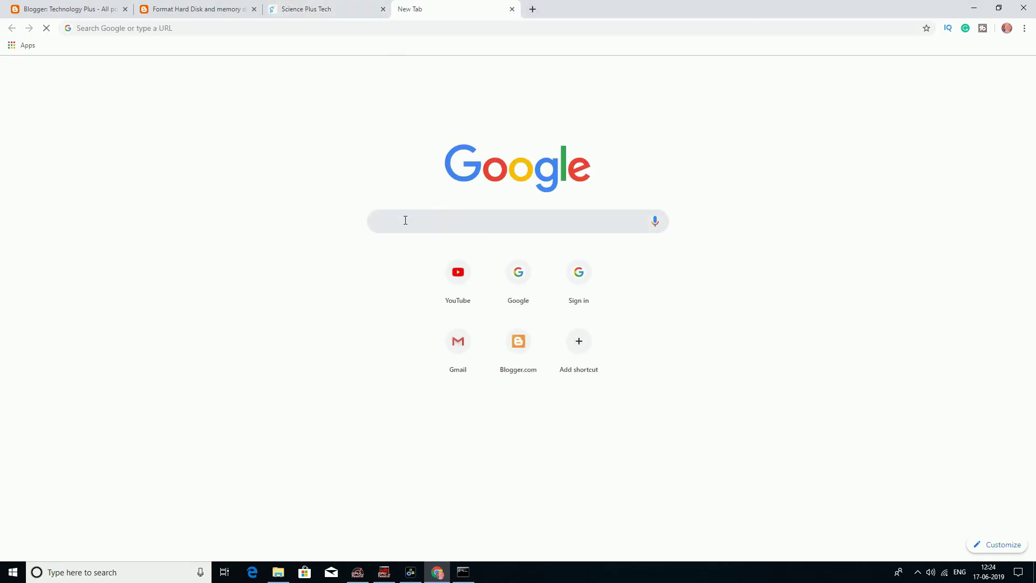
{"action": "type", "text": "blogge"}
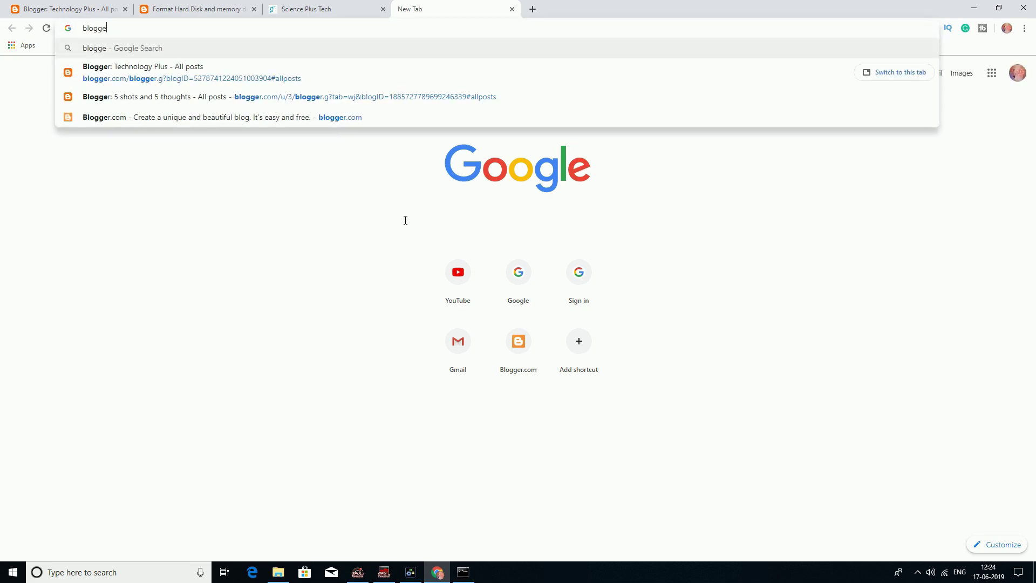
{"action": "type", "text": "r bes"}
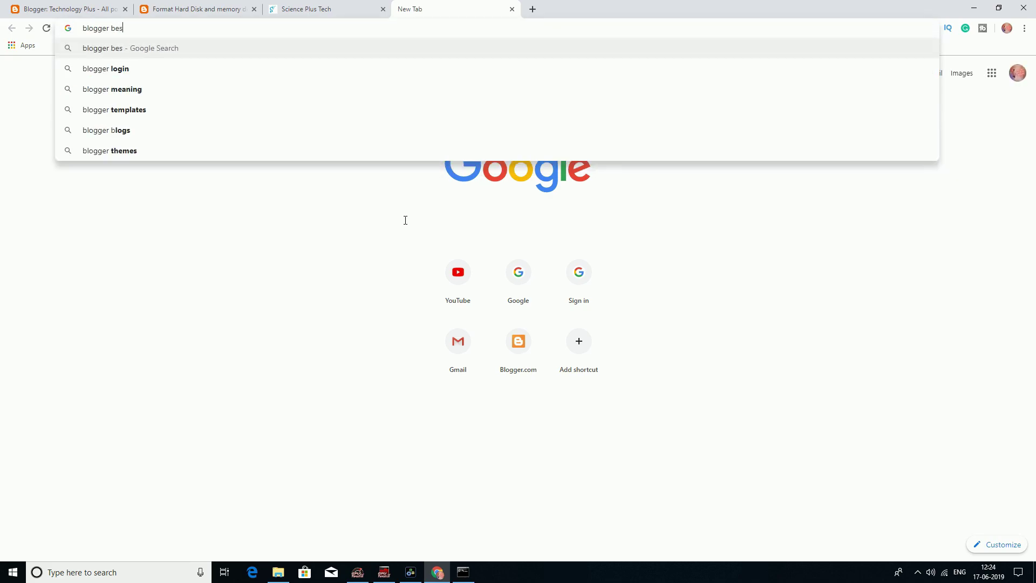
{"action": "type", "text": "t templ"}
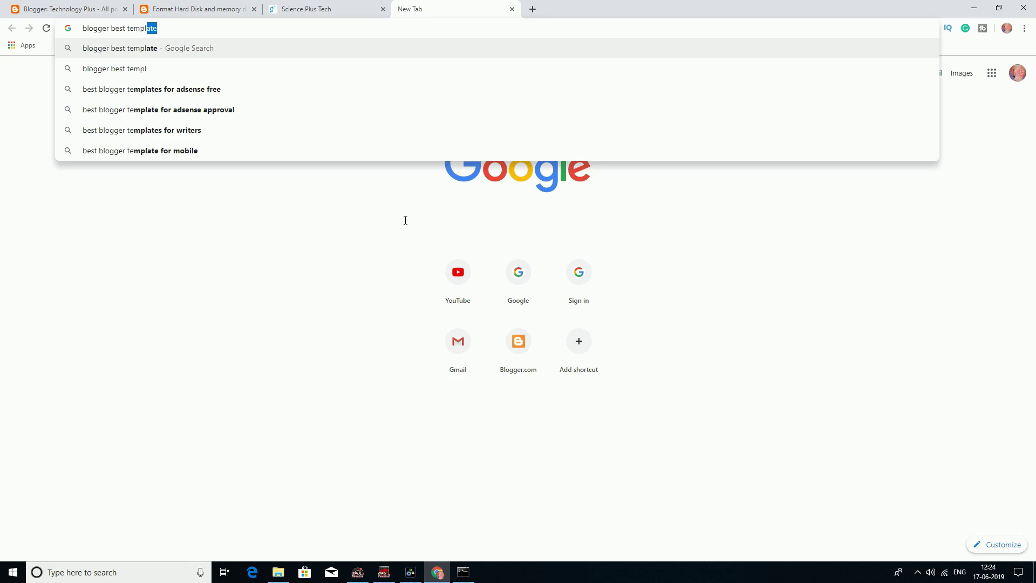
{"action": "type", "text": "ate quora"}
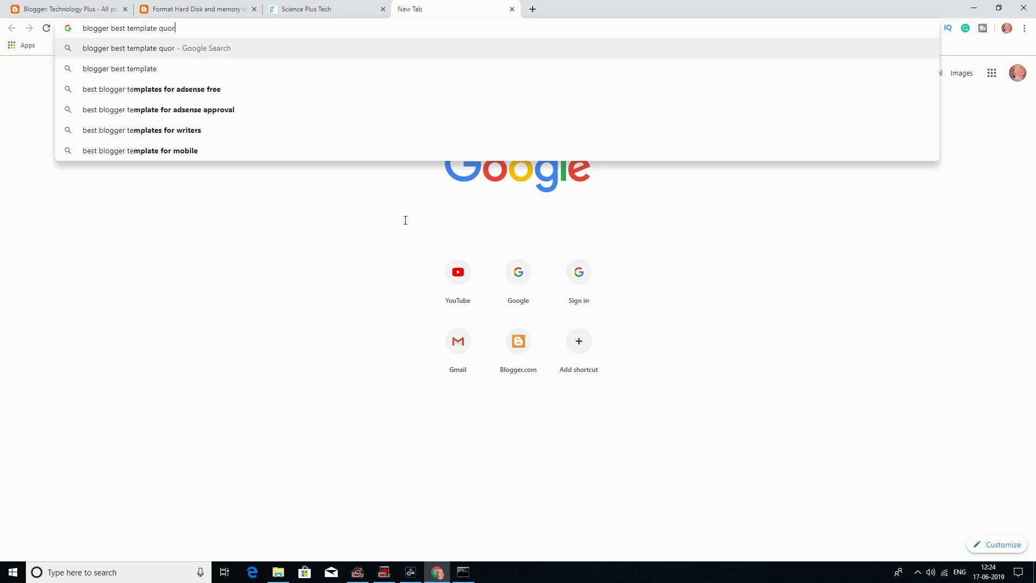
{"action": "key", "text": "Return"}
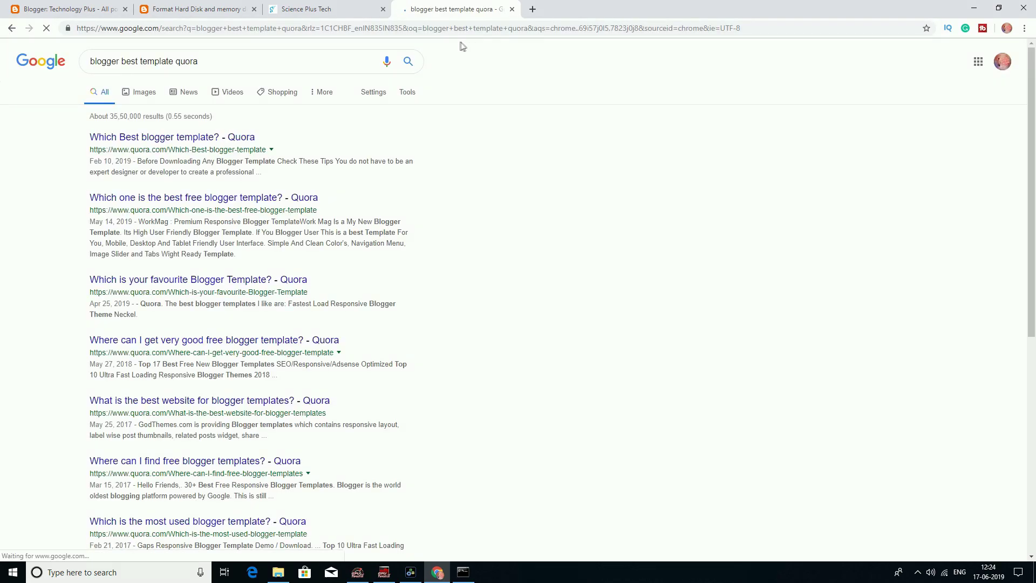
{"action": "right_click", "coordinate": [236, 139]}
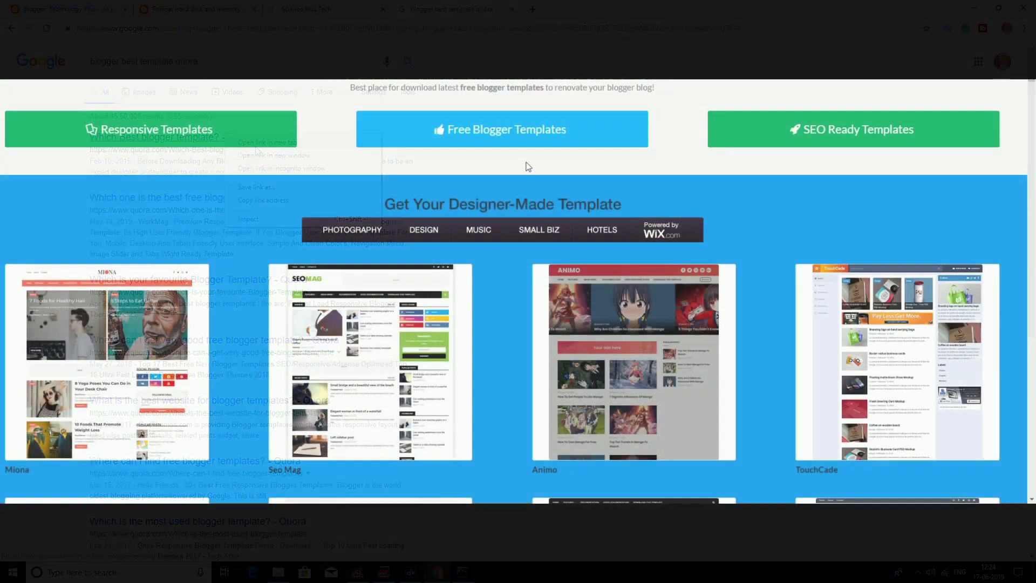
Step: Open the Miona template from the Blogger template gallery, download it and look through its feature description
{"action": "scroll", "coordinate": [528, 167], "scroll_direction": "down", "scroll_amount": 2}
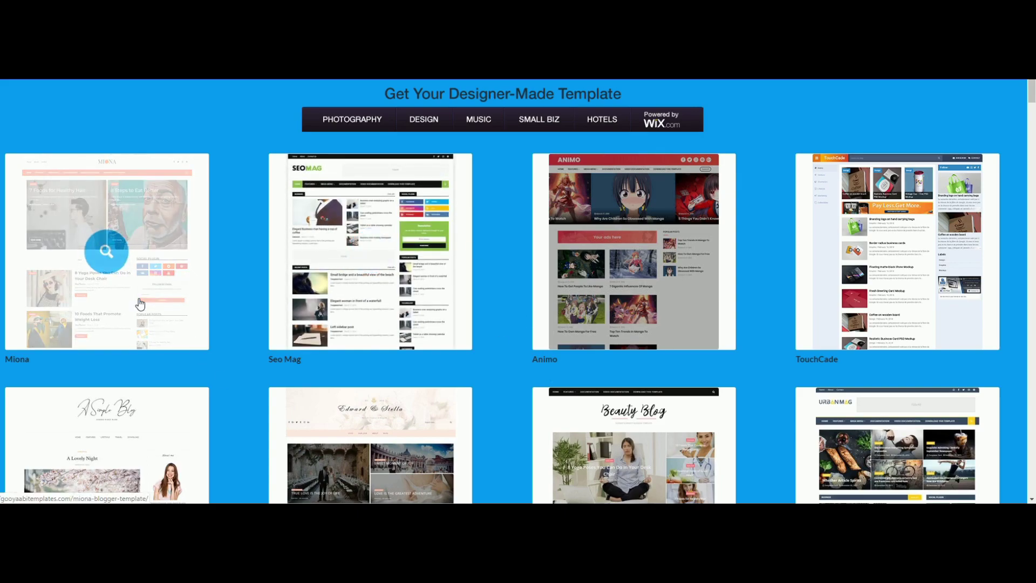
{"action": "left_click", "coordinate": [336, 232]}
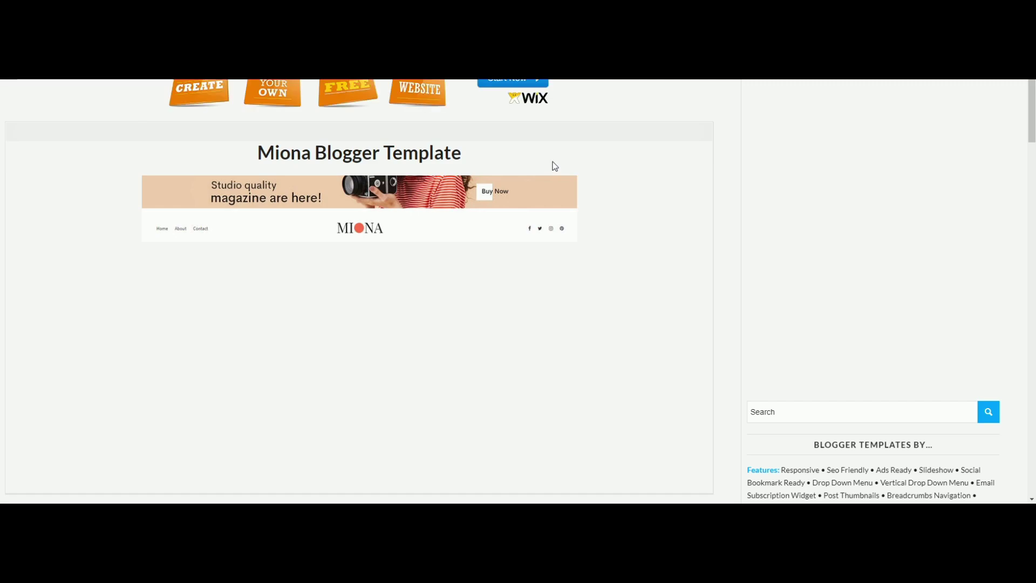
{"action": "scroll", "coordinate": [562, 162], "scroll_direction": "down", "scroll_amount": 5}
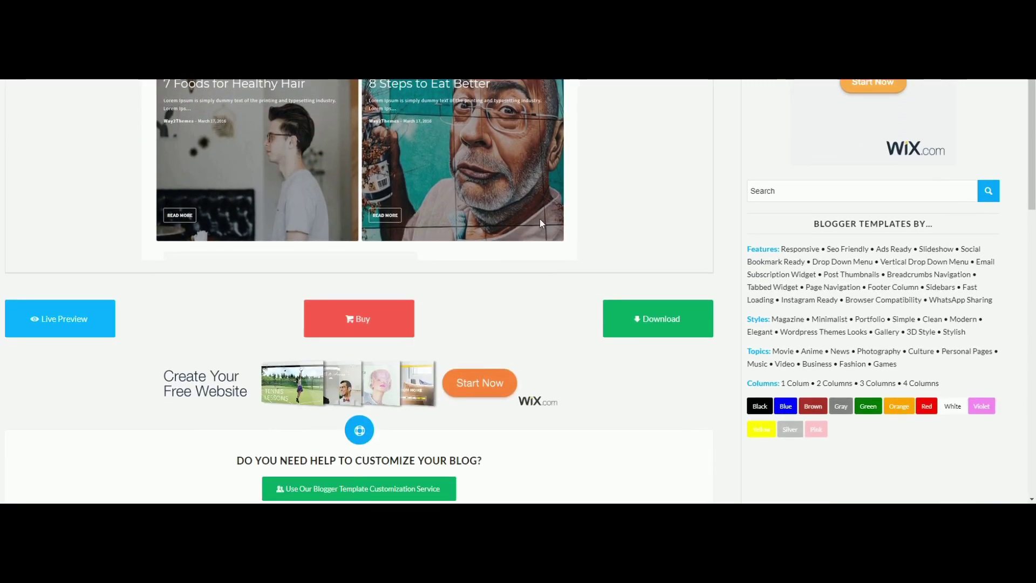
{"action": "left_click", "coordinate": [661, 319]}
{"action": "scroll", "coordinate": [588, 192], "scroll_direction": "down", "scroll_amount": 10}
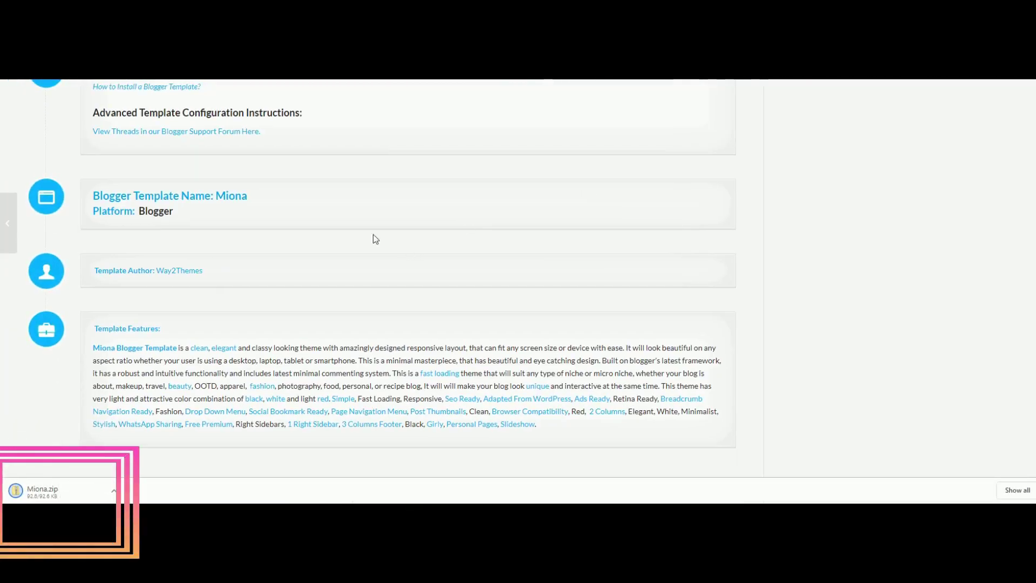
Step: Open the downloaded Miona.zip in File Explorer and copy the Miona.xml file inside it
{"action": "left_click", "coordinate": [114, 492]}
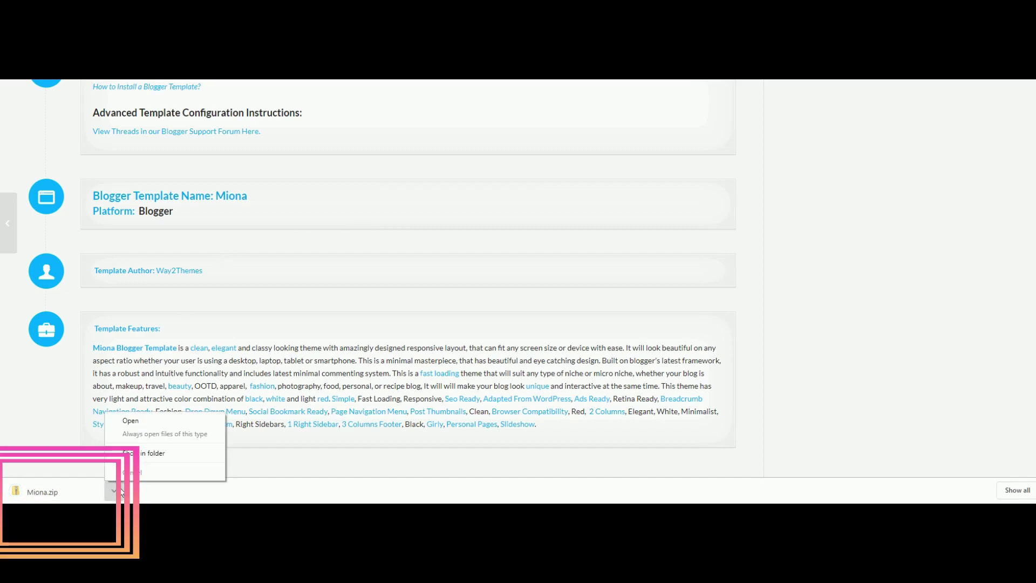
{"action": "left_click", "coordinate": [143, 422]}
{"action": "left_click", "coordinate": [248, 197]}
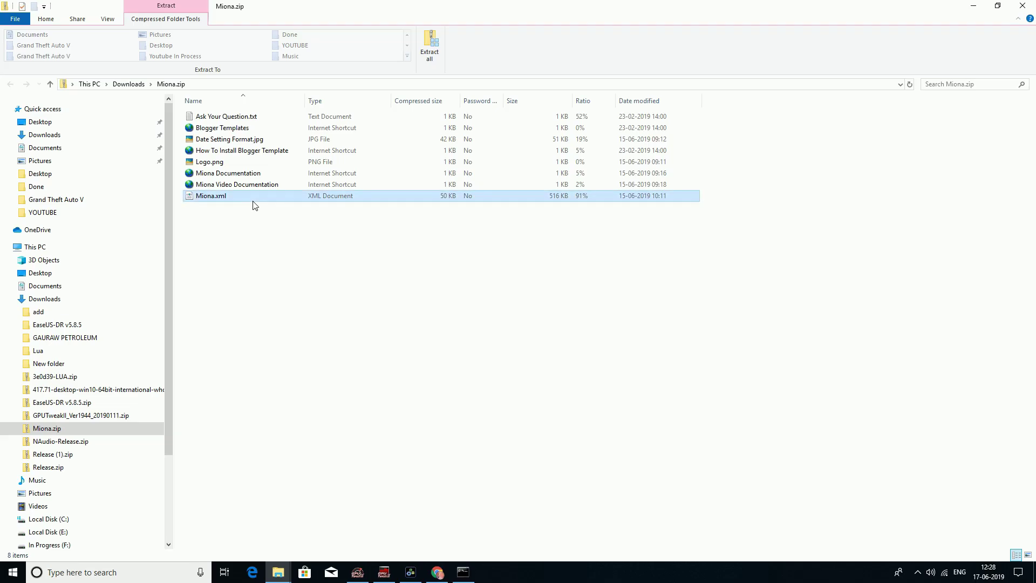
{"action": "right_click", "coordinate": [238, 197]}
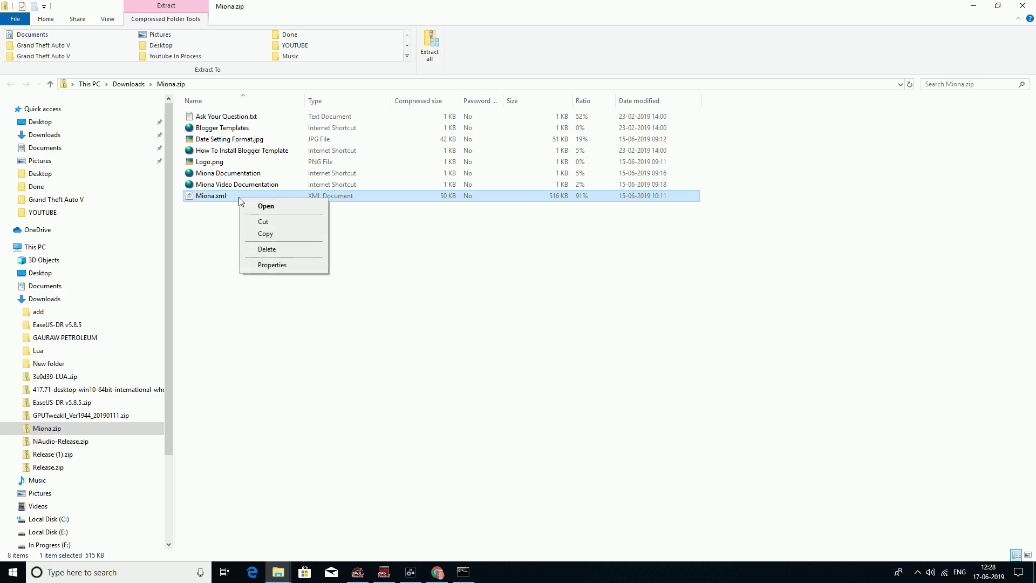
{"action": "left_click", "coordinate": [270, 237]}
Step: Preview the archive's Date Setting Format.jpg and Logo.png images and close them
{"action": "left_click", "coordinate": [265, 140]}
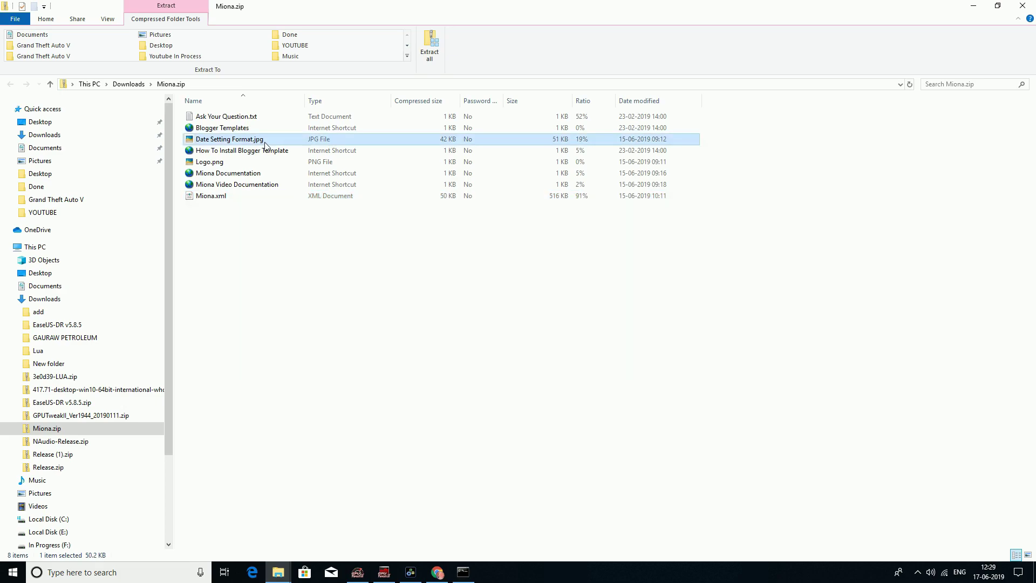
{"action": "double_click", "coordinate": [264, 140]}
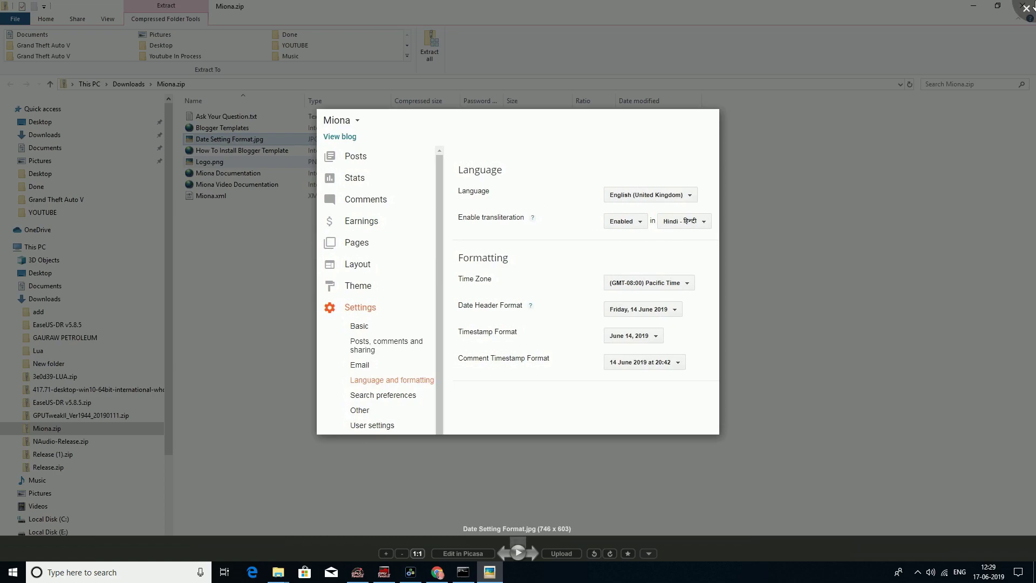
{"action": "left_click", "coordinate": [1026, 9]}
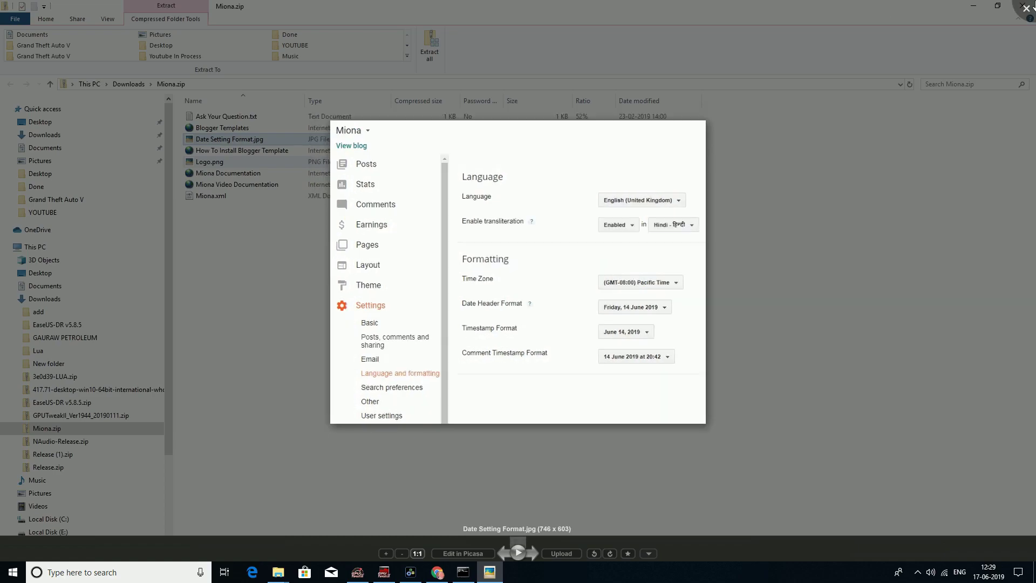
{"action": "double_click", "coordinate": [346, 164]}
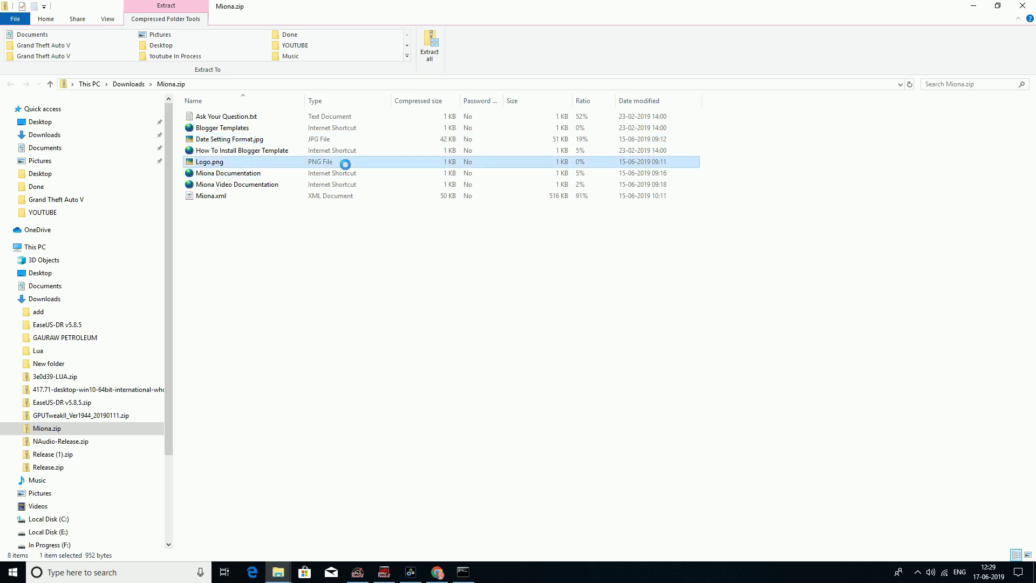
{"action": "left_click", "coordinate": [717, 86]}
Step: Paste the copied Miona.xml file onto the Desktop
{"action": "left_click", "coordinate": [54, 121]}
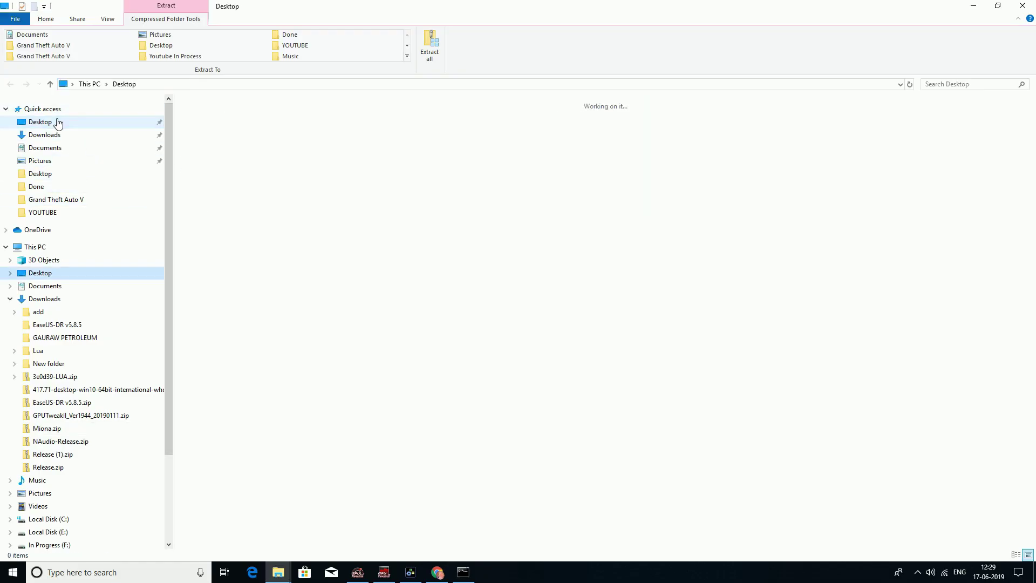
{"action": "right_click", "coordinate": [647, 317]}
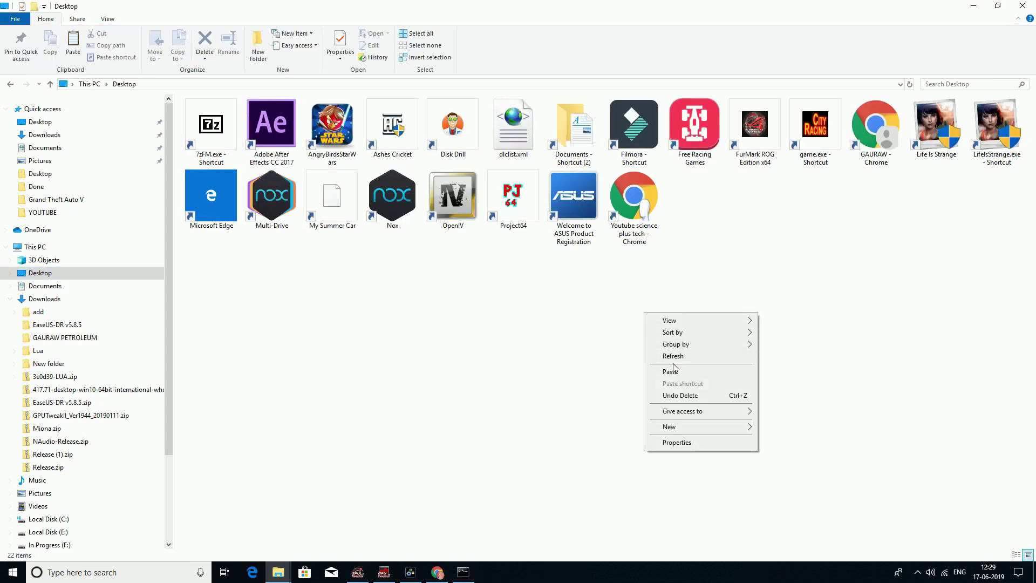
{"action": "left_click", "coordinate": [666, 371]}
Step: Switch to Blogger in Chrome and try to upload Miona.xml from the Desktop through the theme's Backup / Restore option
{"action": "key", "text": "alt+Tab"}
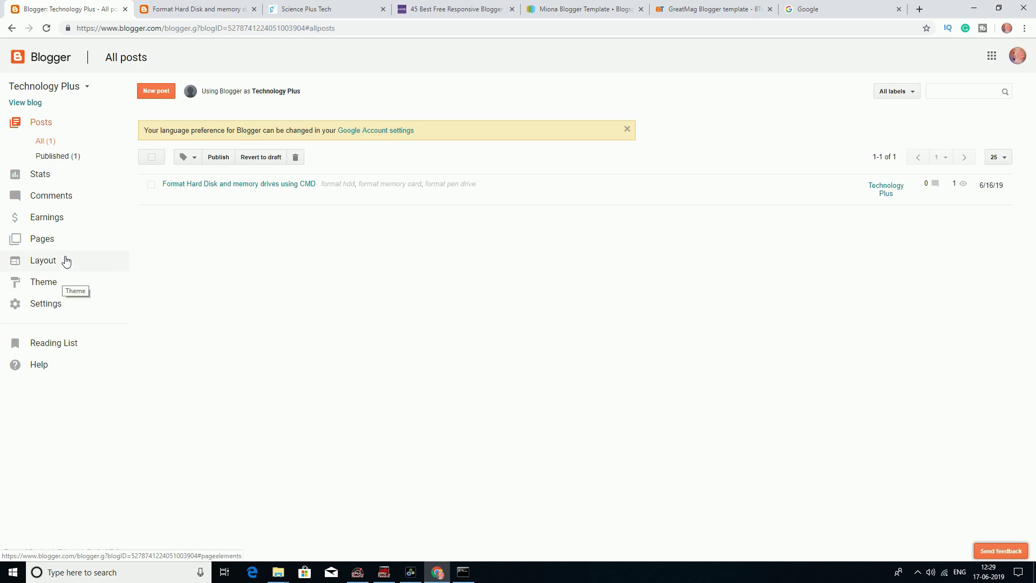
{"action": "left_click", "coordinate": [65, 284]}
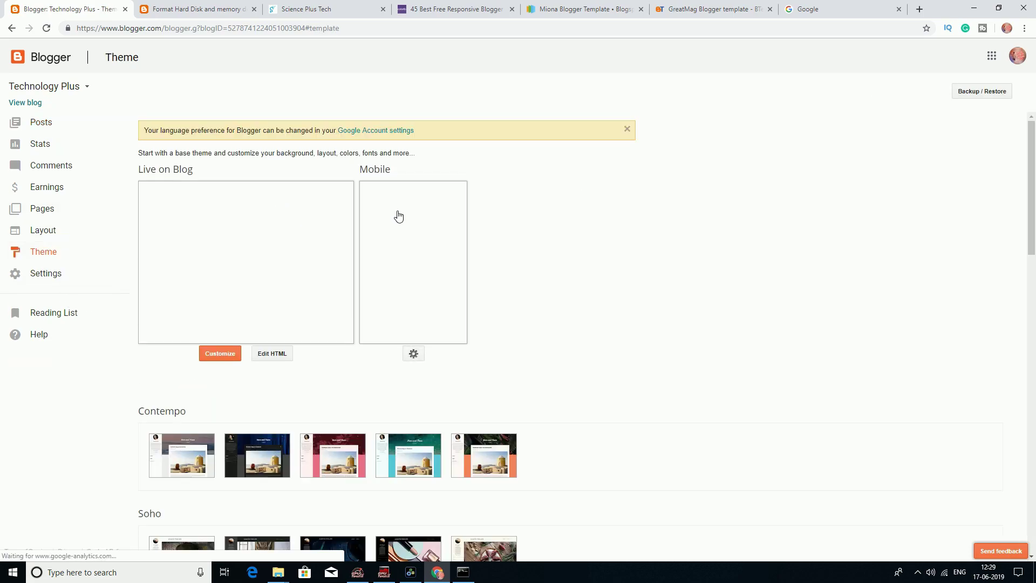
{"action": "left_click", "coordinate": [992, 97]}
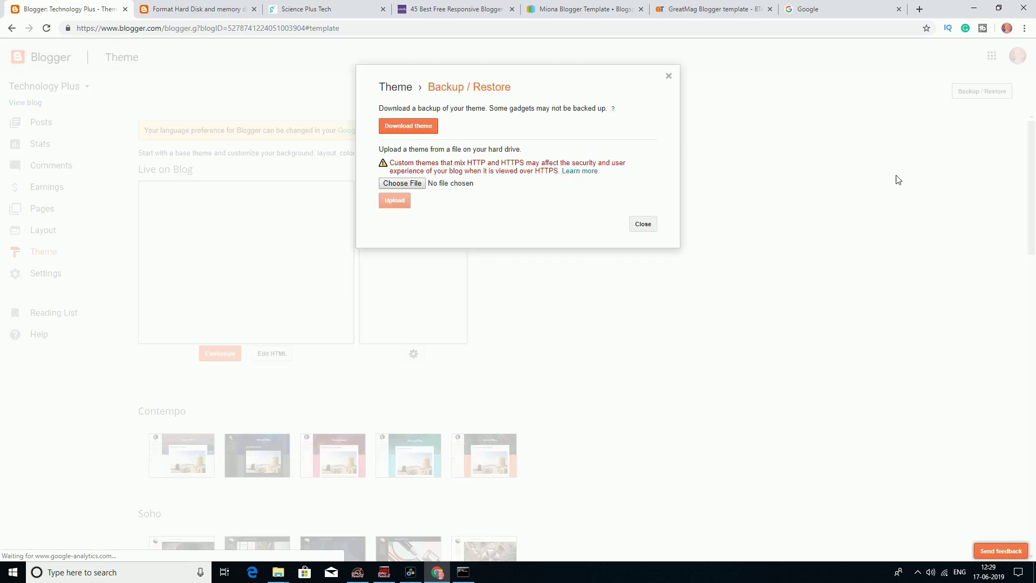
{"action": "left_click", "coordinate": [421, 185]}
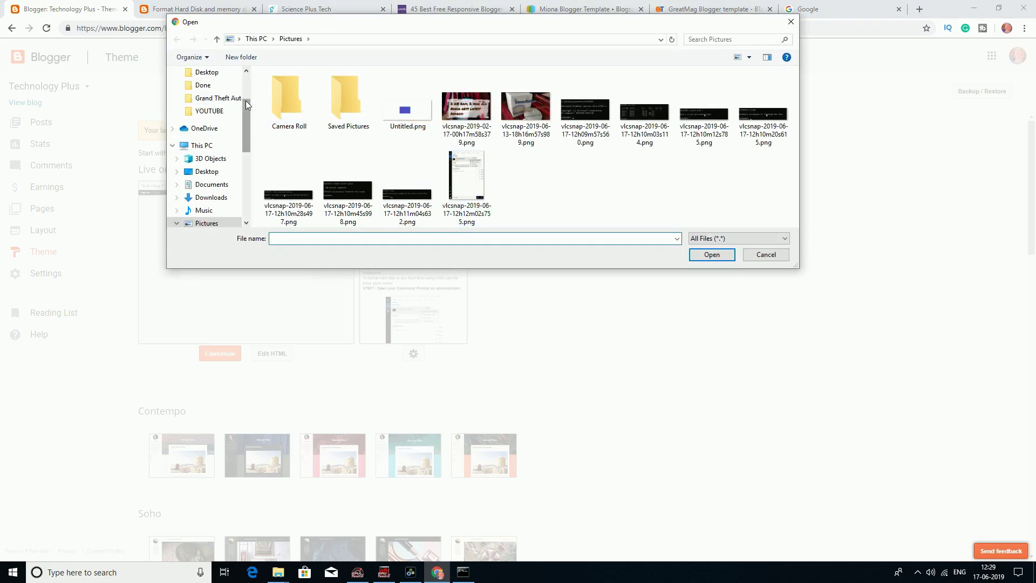
{"action": "left_click_drag", "start_coordinate": [245, 100], "coordinate": [237, 80]}
{"action": "left_click", "coordinate": [205, 94]}
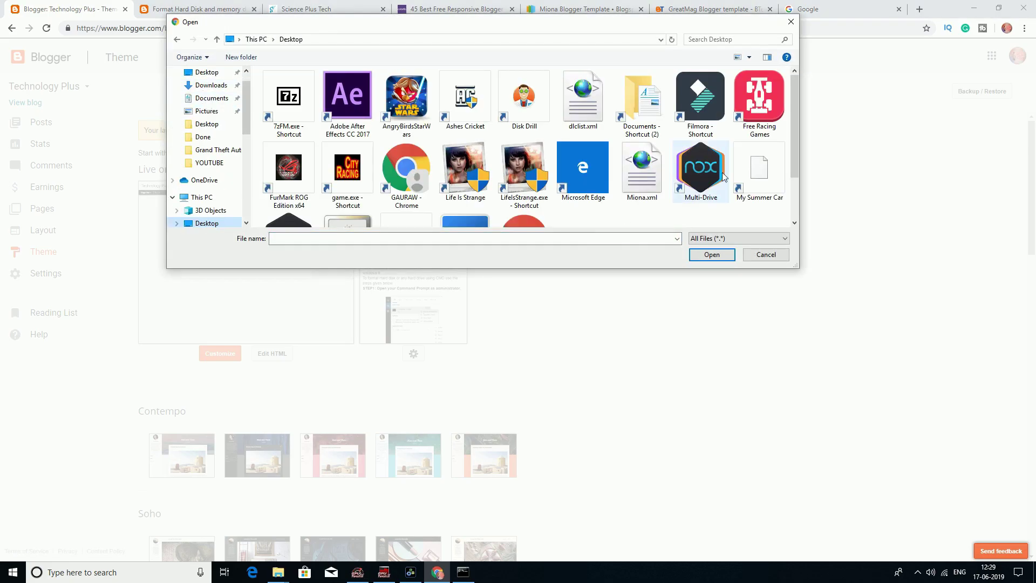
{"action": "left_click_drag", "start_coordinate": [790, 130], "coordinate": [795, 186]}
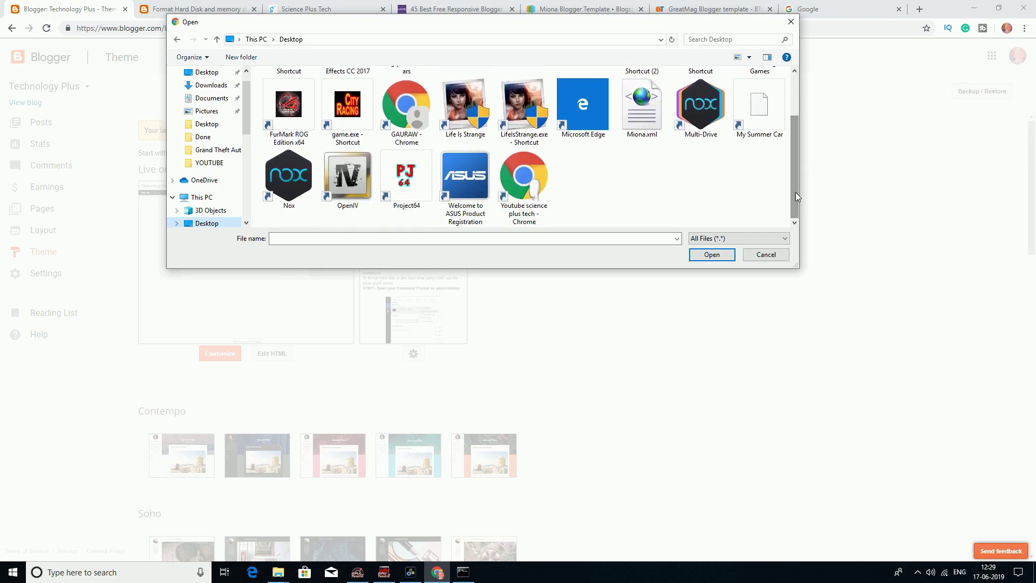
{"action": "left_click", "coordinate": [580, 108]}
{"action": "left_click", "coordinate": [653, 136]}
{"action": "left_click", "coordinate": [710, 255]}
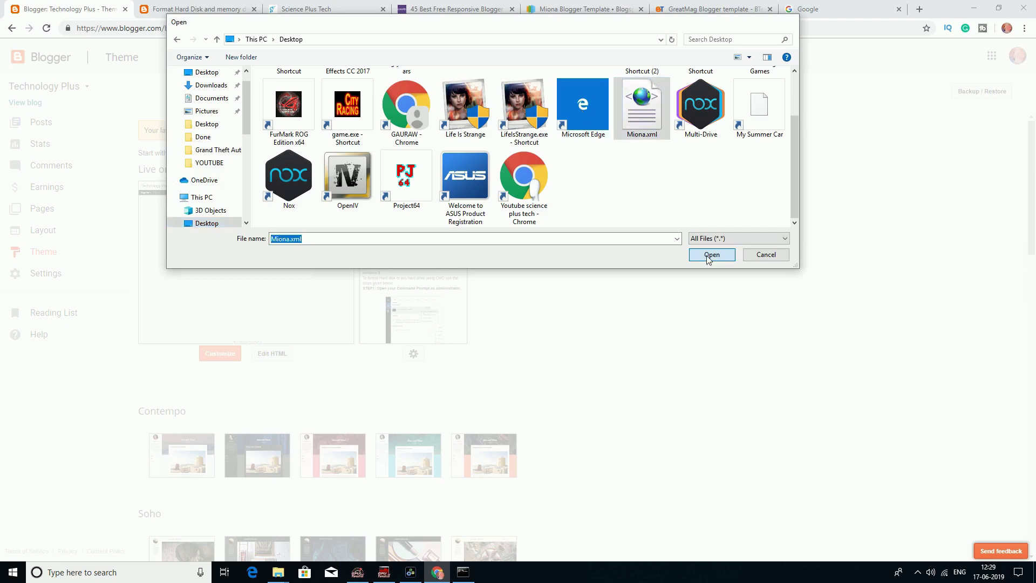
{"action": "left_click", "coordinate": [393, 203]}
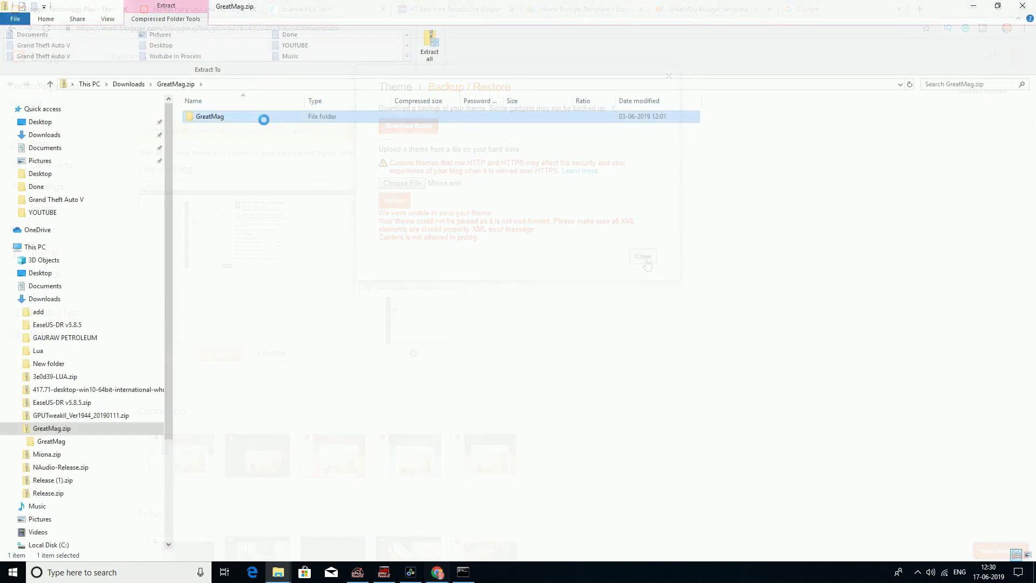
Step: Place the GreatMag.xml file from the GreatMag folder inside GreatMag.zip onto the Desktop
{"action": "double_click", "coordinate": [263, 119]}
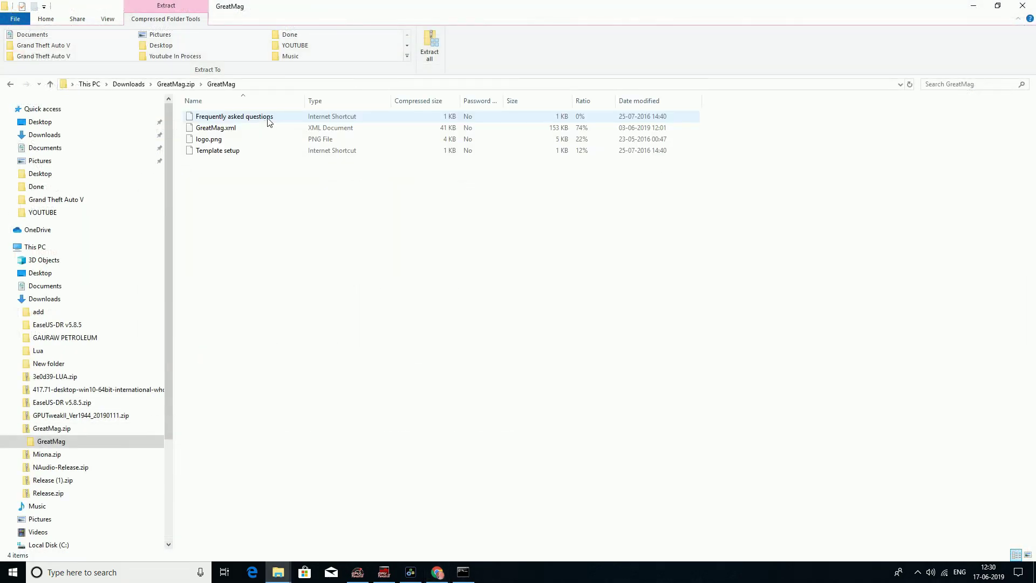
{"action": "left_click", "coordinate": [274, 133]}
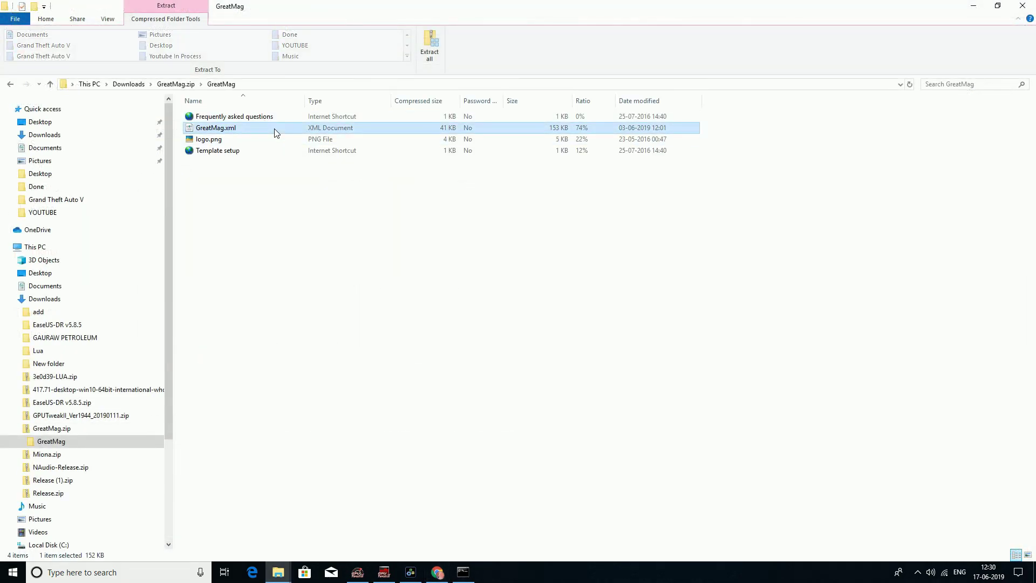
{"action": "right_click", "coordinate": [276, 132]}
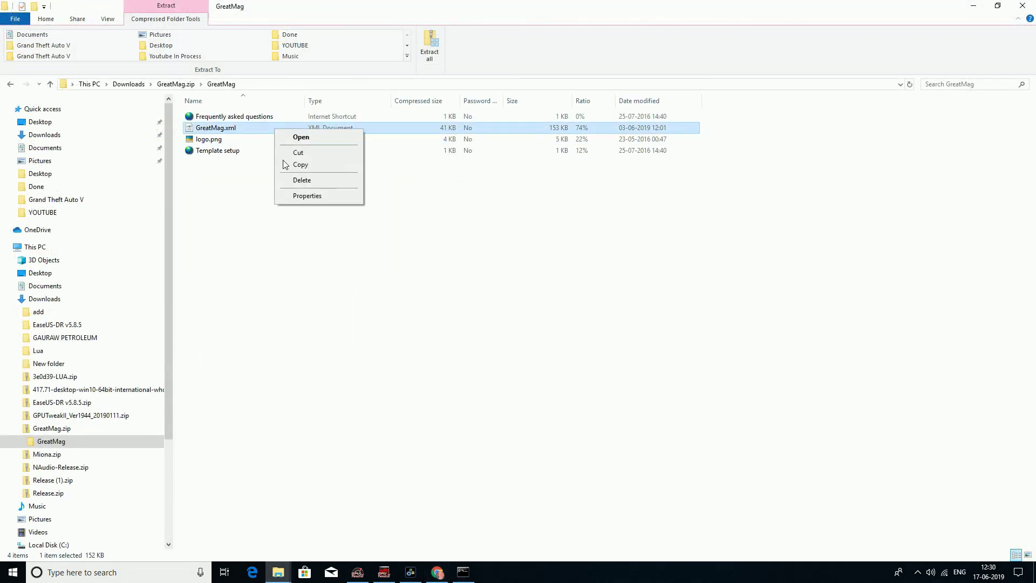
{"action": "left_click", "coordinate": [304, 154]}
{"action": "left_click", "coordinate": [76, 122]}
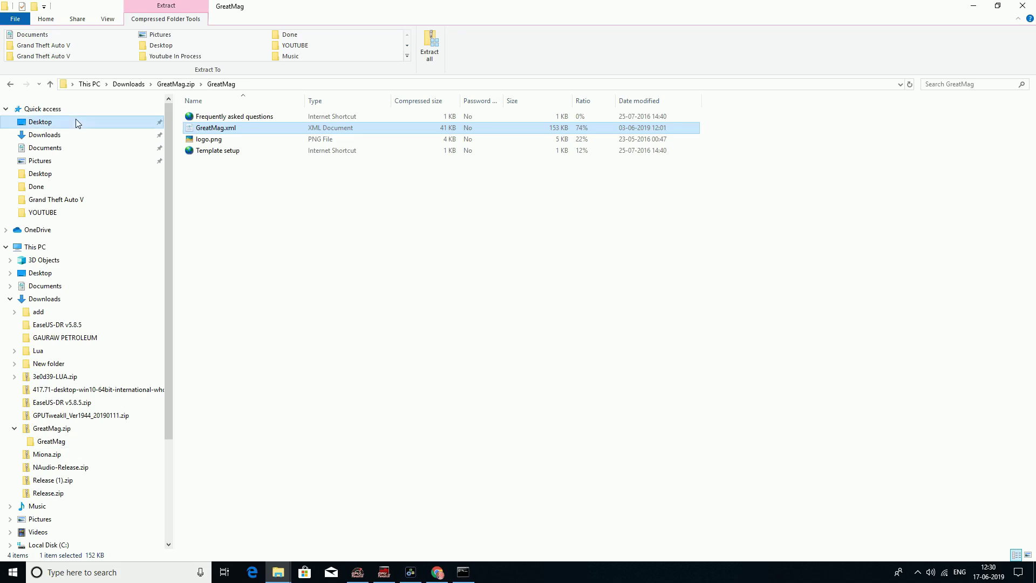
{"action": "right_click", "coordinate": [481, 301]}
{"action": "left_click", "coordinate": [505, 357]}
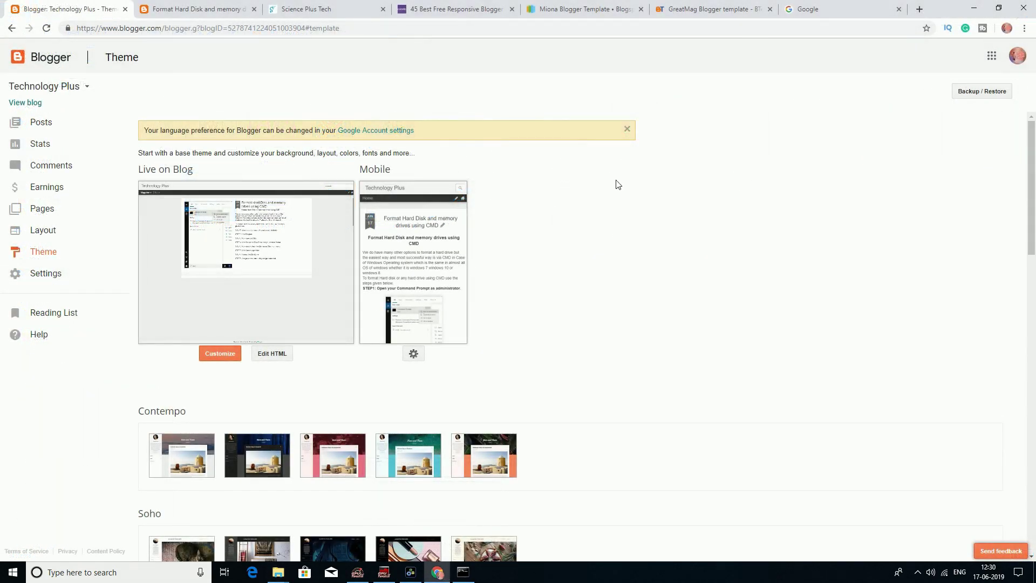
Step: Upload GreatMag.xml from the Desktop as the blog's theme through Backup / Restore
{"action": "left_click", "coordinate": [986, 95]}
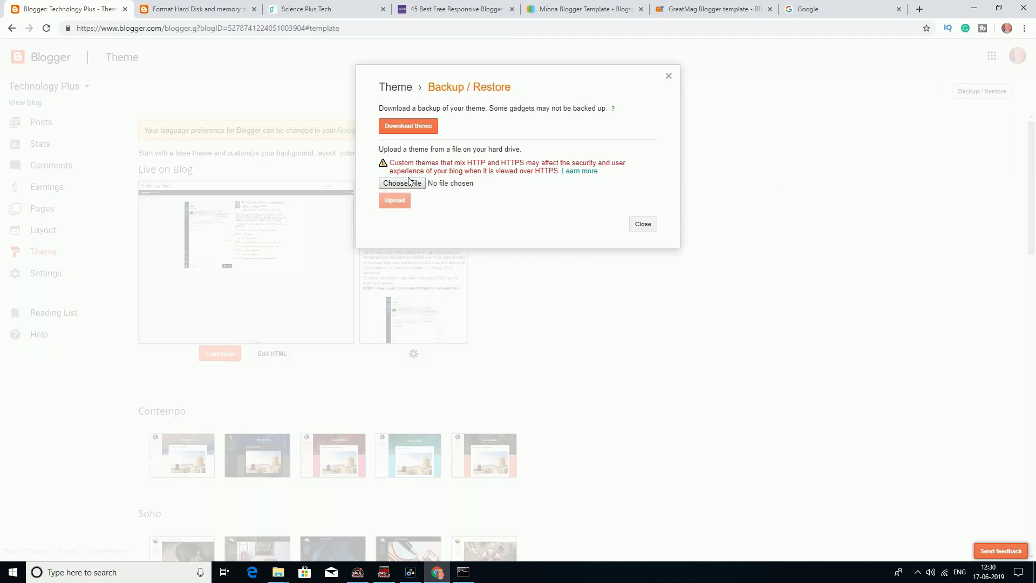
{"action": "left_click", "coordinate": [409, 182]}
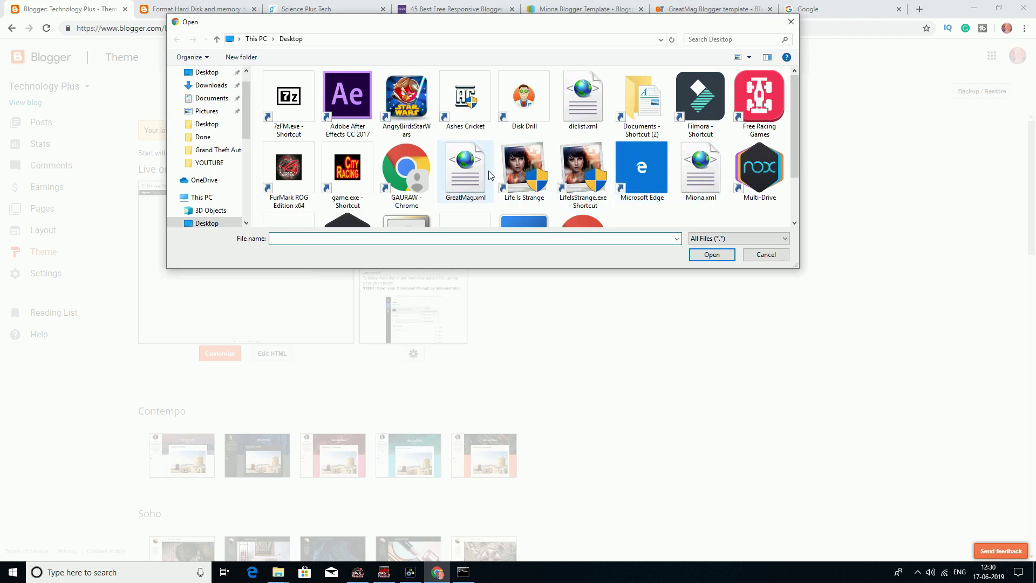
{"action": "left_click", "coordinate": [465, 168]}
{"action": "left_click", "coordinate": [712, 254]}
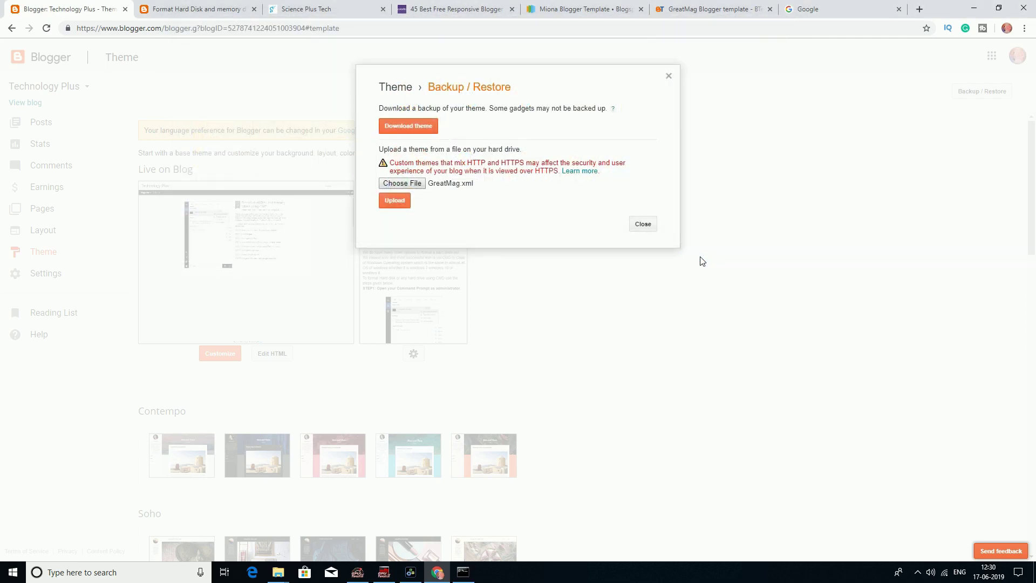
{"action": "left_click", "coordinate": [399, 206]}
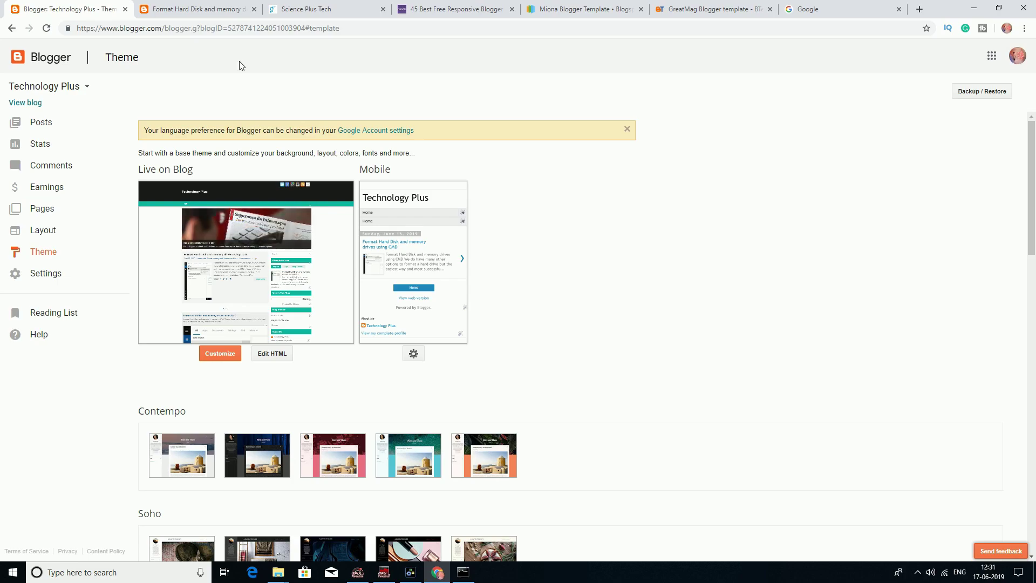
Step: Reload the published post to check the new theme, open the blog's home page and browse its featured slider
{"action": "left_click", "coordinate": [216, 9]}
{"action": "left_click", "coordinate": [46, 28]}
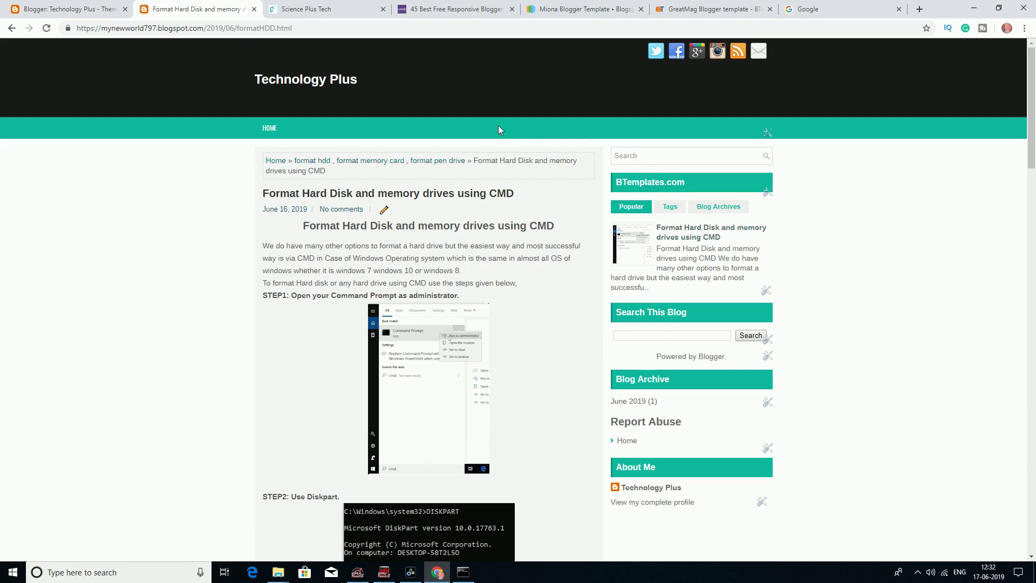
{"action": "left_click", "coordinate": [312, 84]}
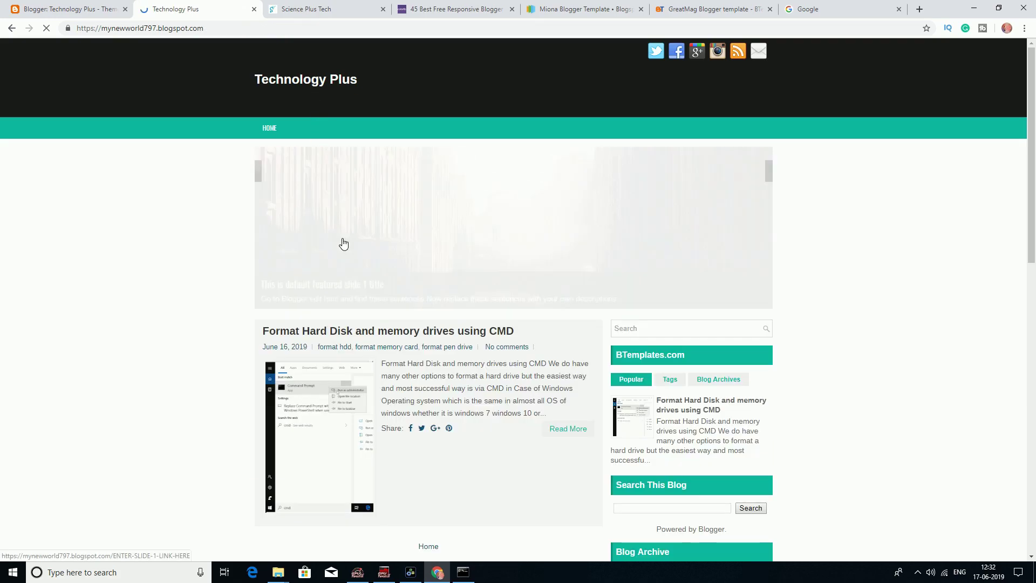
{"action": "left_click", "coordinate": [277, 171]}
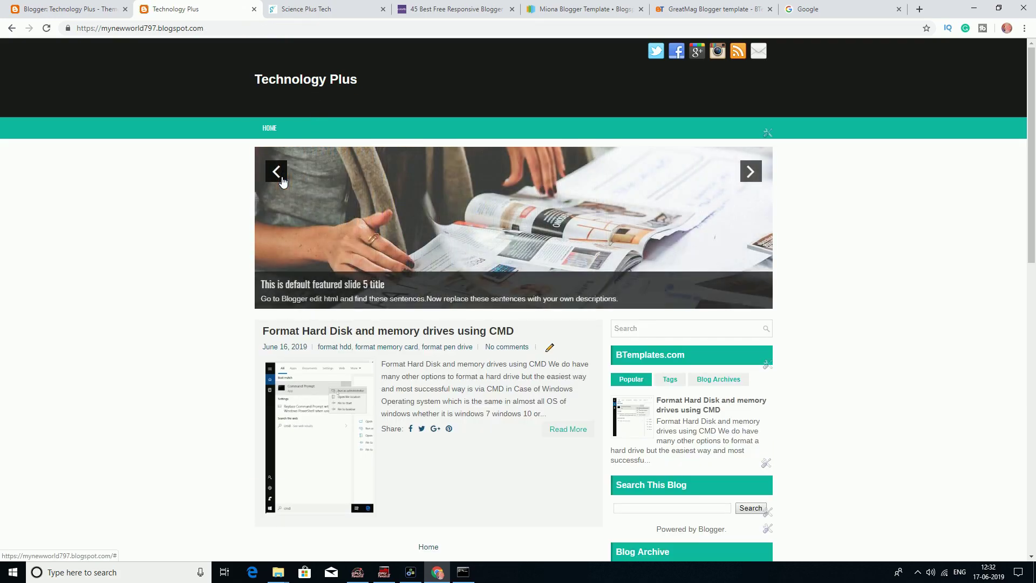
{"action": "left_click", "coordinate": [288, 171]}
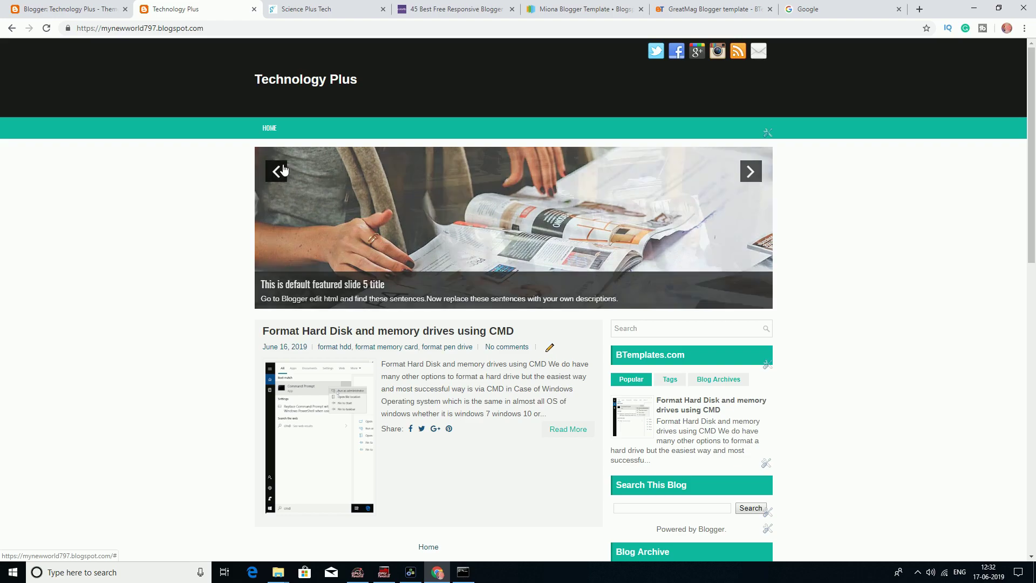
{"action": "left_click", "coordinate": [750, 171]}
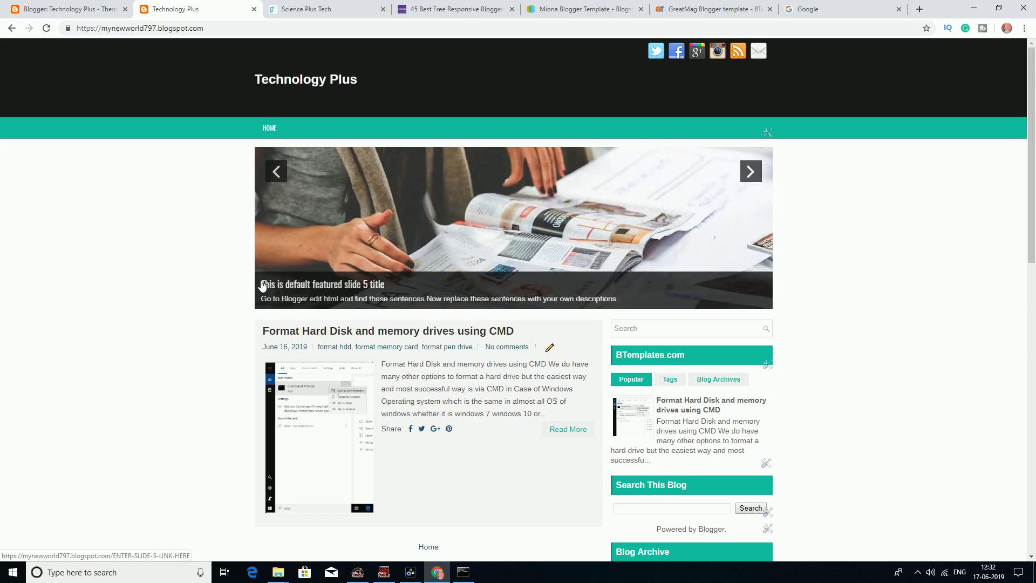
Step: Add a Logo gadget with the dark blue "I Power Blogger" badge to the footersec2 section of the blog's layout
{"action": "left_click", "coordinate": [46, 11]}
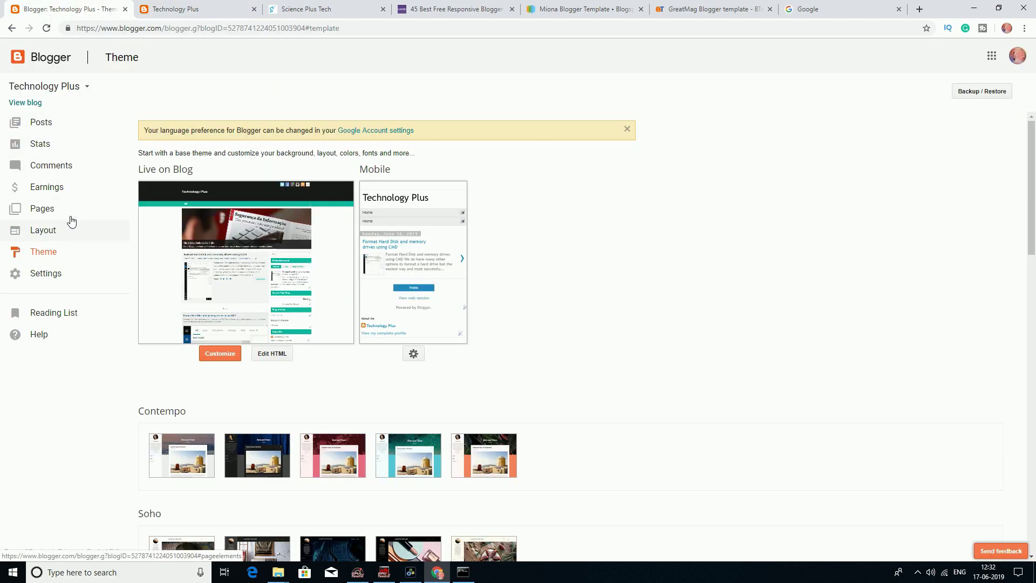
{"action": "left_click", "coordinate": [67, 237]}
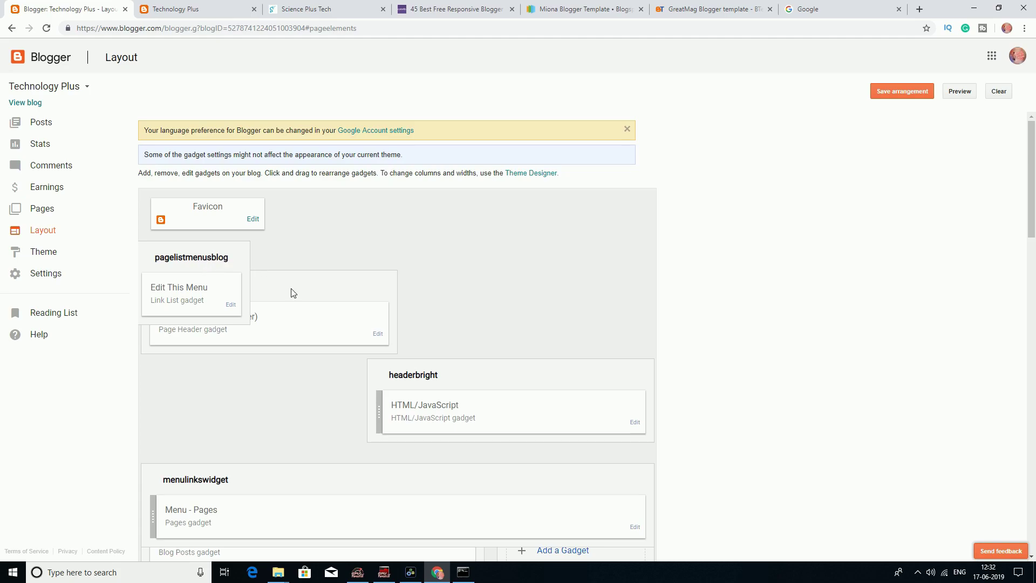
{"action": "scroll", "coordinate": [482, 405], "scroll_direction": "down", "scroll_amount": 6}
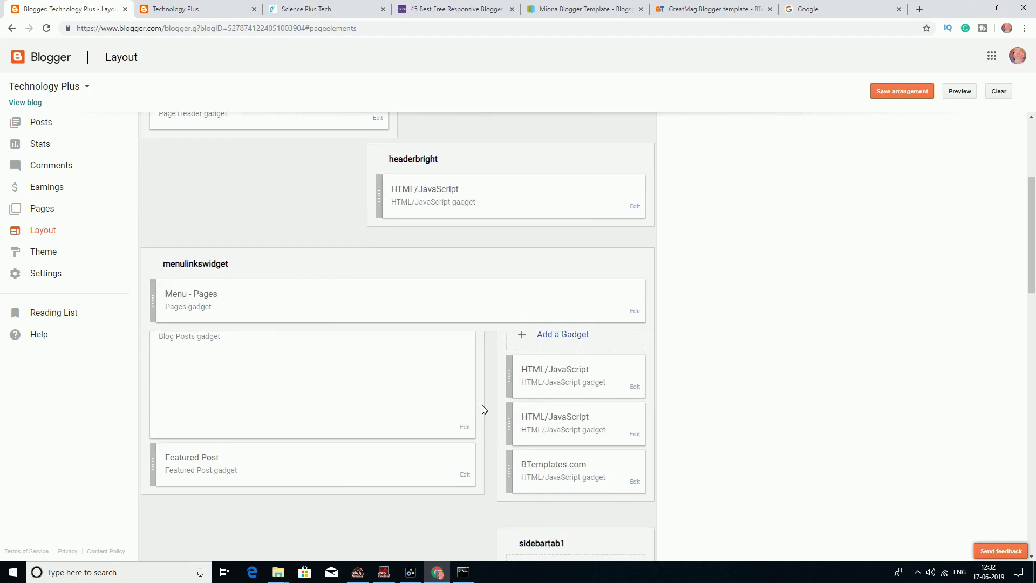
{"action": "scroll", "coordinate": [482, 408], "scroll_direction": "down", "scroll_amount": 13}
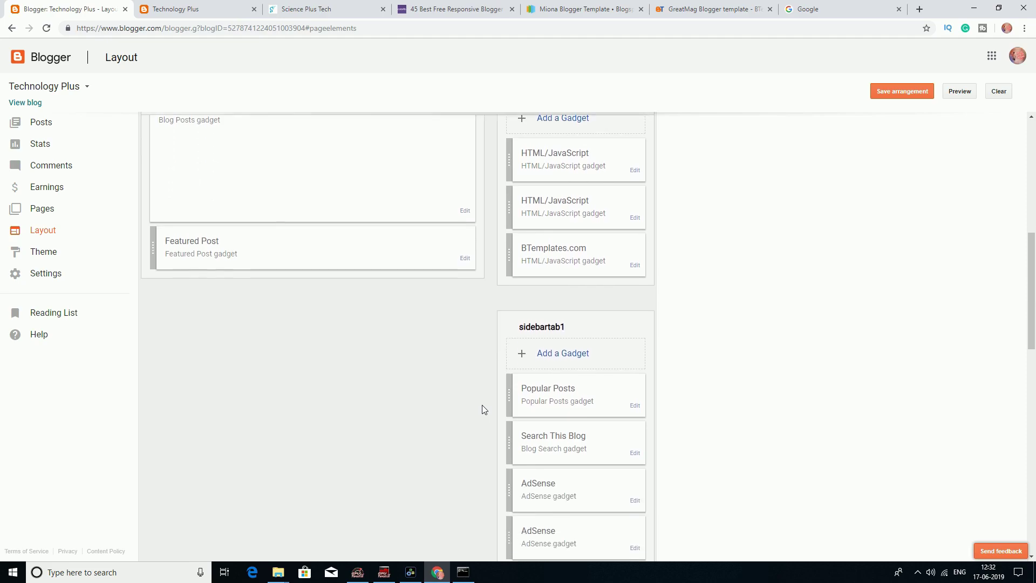
{"action": "scroll", "coordinate": [482, 409], "scroll_direction": "down", "scroll_amount": 4}
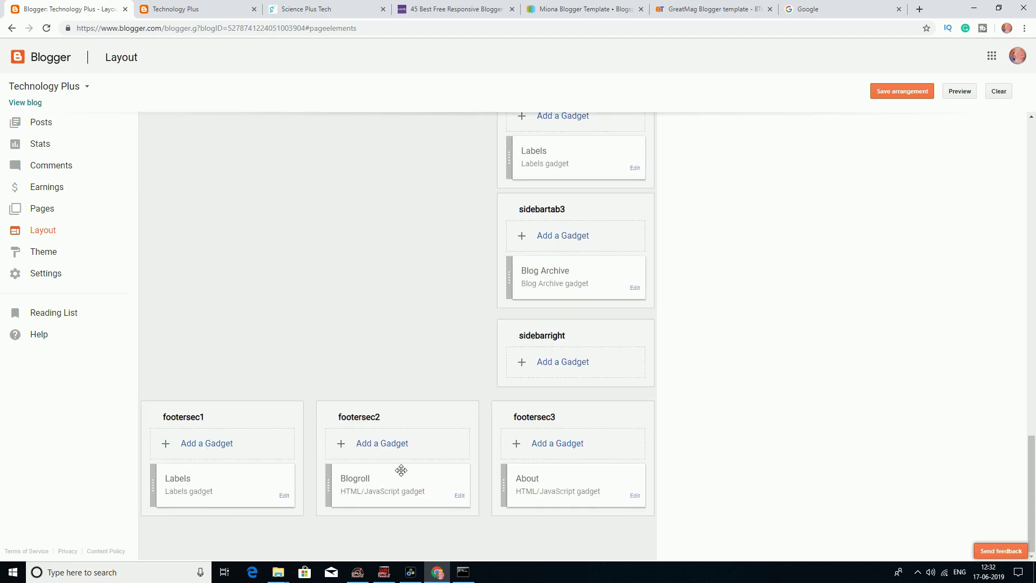
{"action": "left_click", "coordinate": [378, 445]}
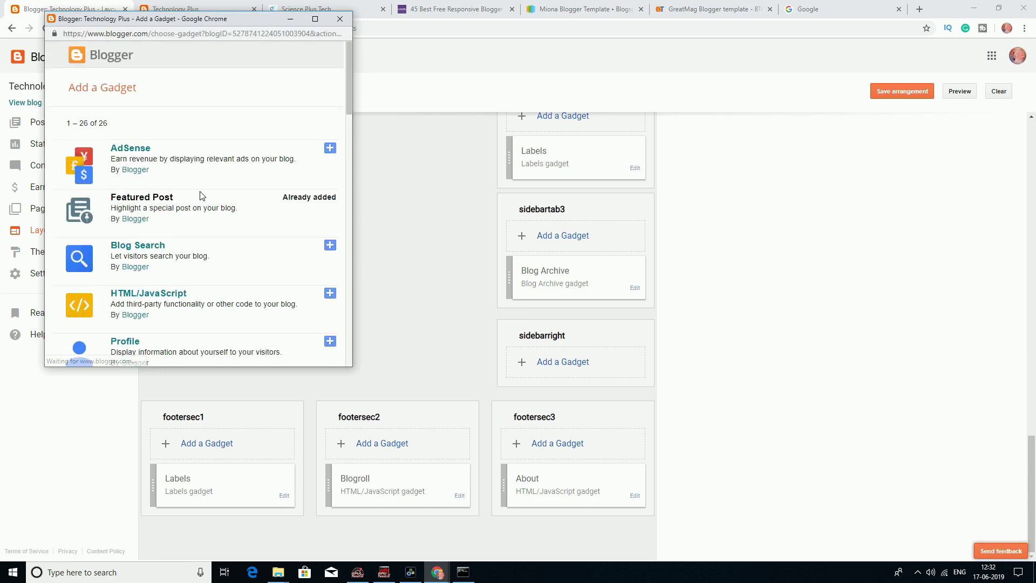
{"action": "scroll", "coordinate": [311, 195], "scroll_direction": "down", "scroll_amount": 5}
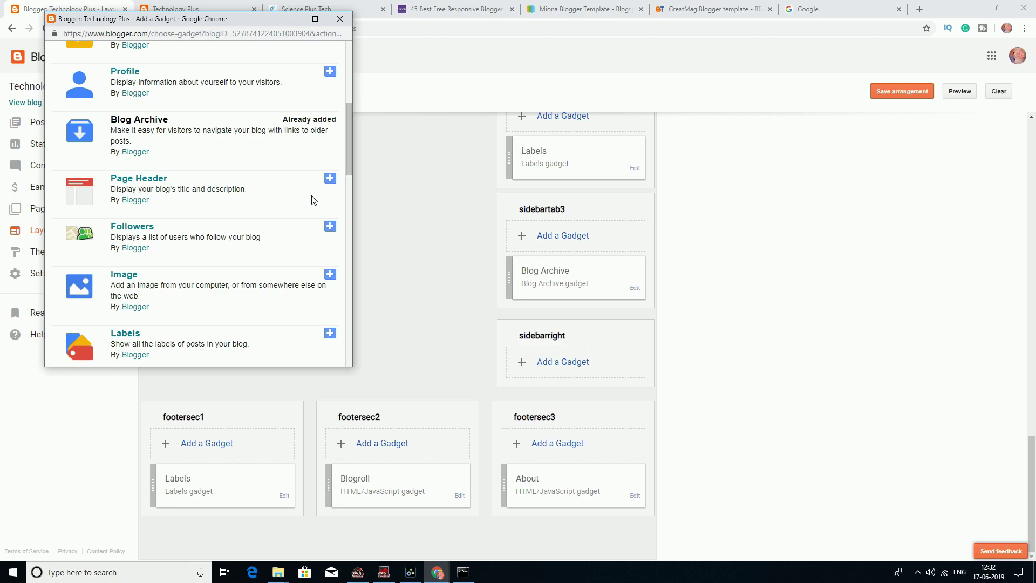
{"action": "scroll", "coordinate": [313, 200], "scroll_direction": "down", "scroll_amount": 4}
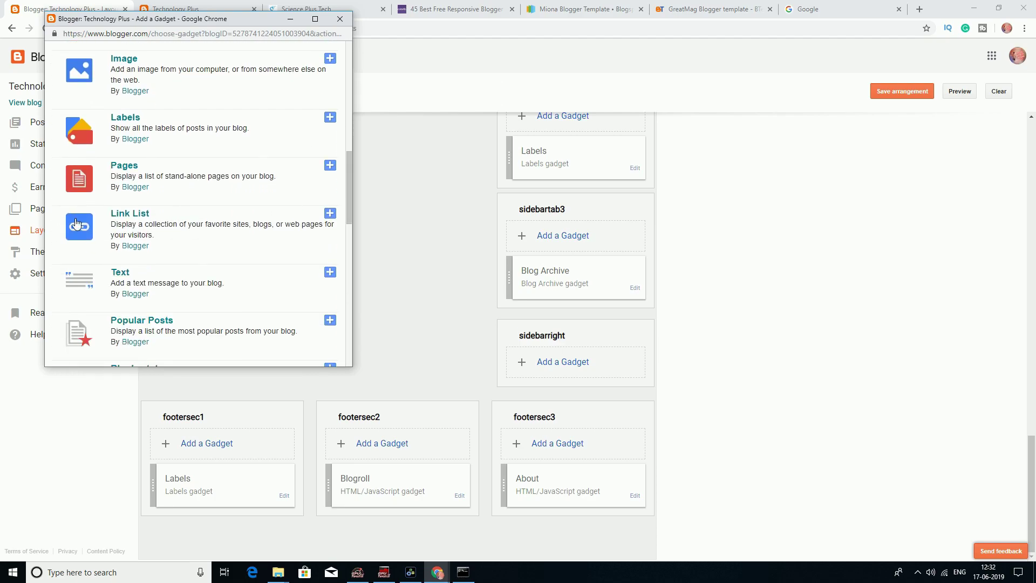
{"action": "scroll", "coordinate": [188, 242], "scroll_direction": "down", "scroll_amount": 5}
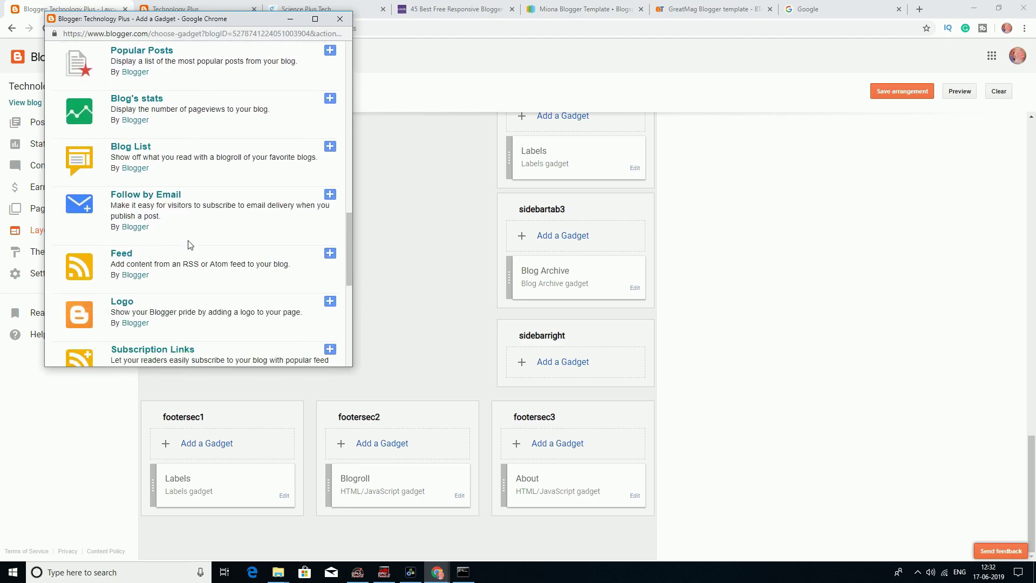
{"action": "scroll", "coordinate": [189, 244], "scroll_direction": "down", "scroll_amount": 3}
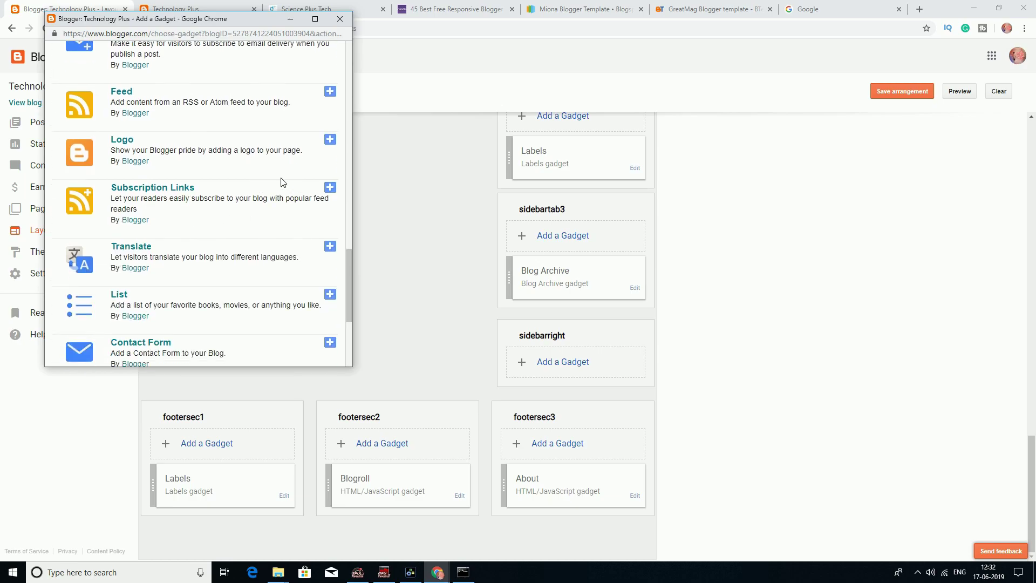
{"action": "left_click", "coordinate": [330, 140]}
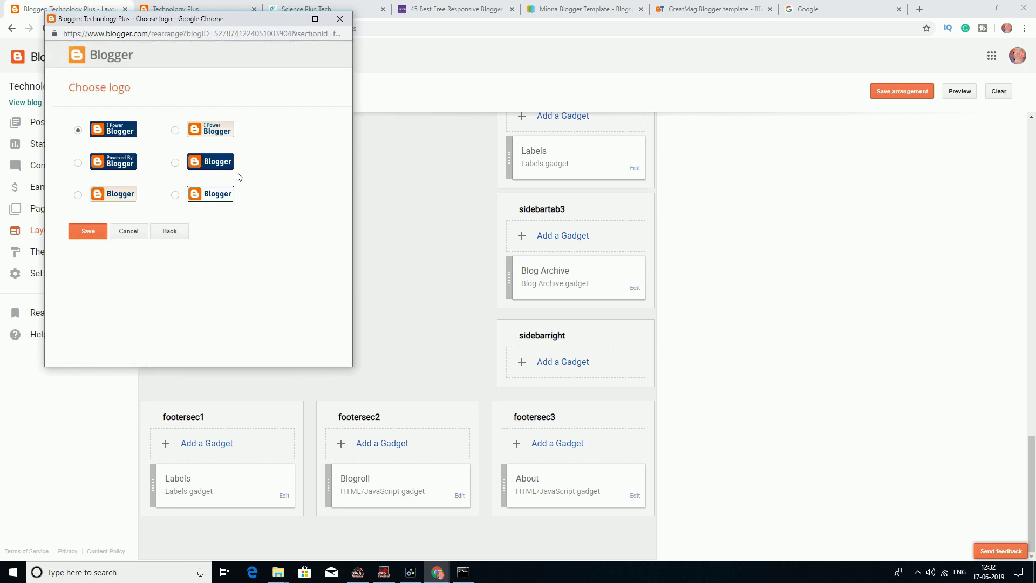
{"action": "left_click", "coordinate": [103, 231]}
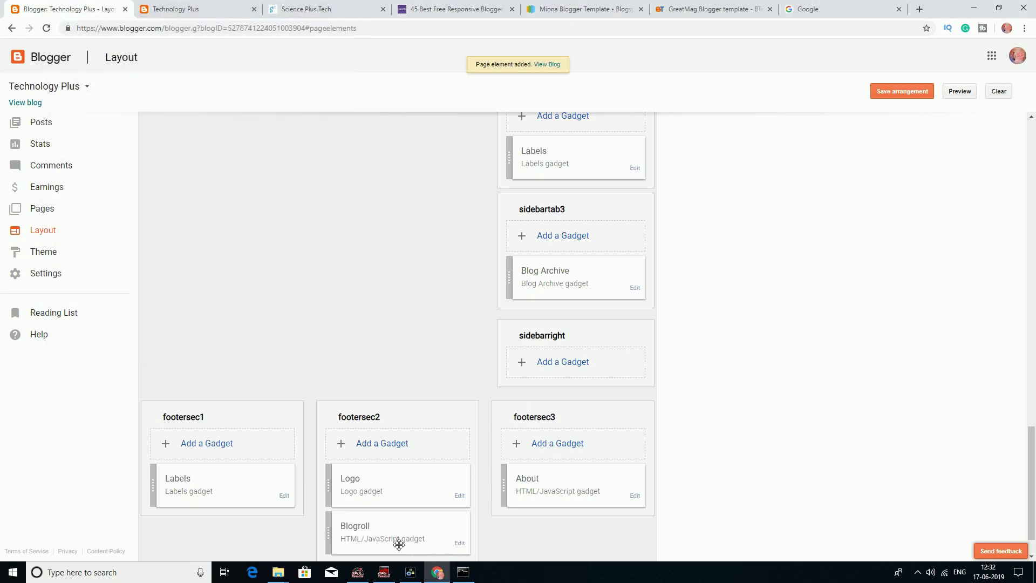
{"action": "scroll", "coordinate": [399, 544], "scroll_direction": "down", "scroll_amount": 1}
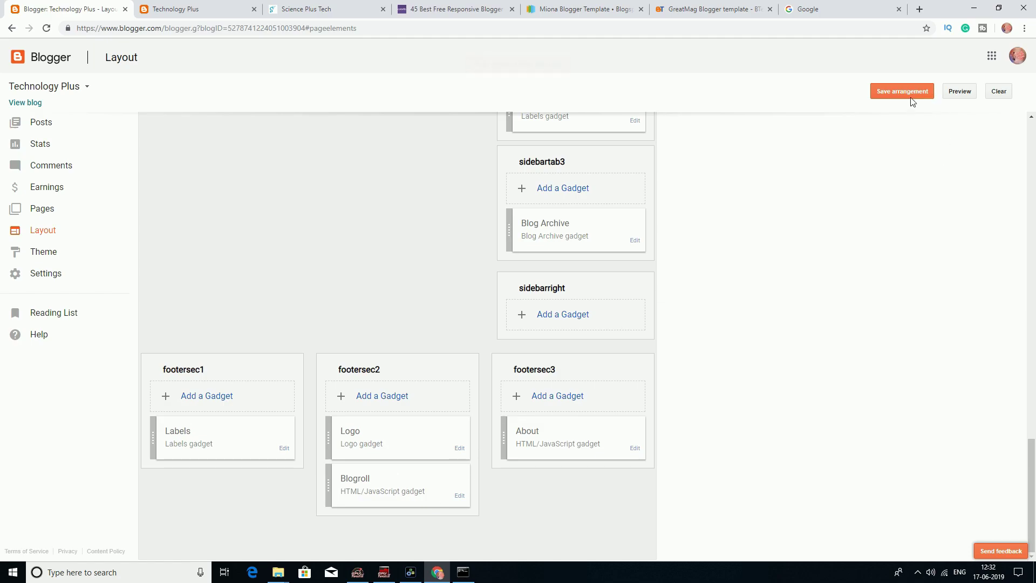
Step: Check the footer of the live blog's home page for the added Logo gadget
{"action": "left_click", "coordinate": [224, 11]}
{"action": "scroll", "coordinate": [465, 380], "scroll_direction": "down", "scroll_amount": 10}
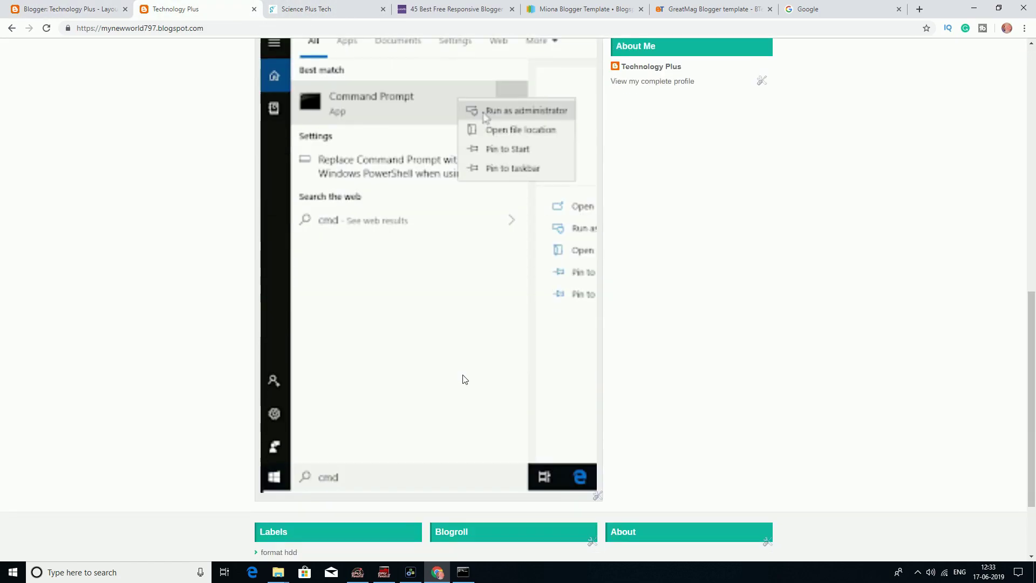
Step: Save the layout arrangement and reload the blog page to check its footer section
{"action": "scroll", "coordinate": [465, 379], "scroll_direction": "down", "scroll_amount": 2}
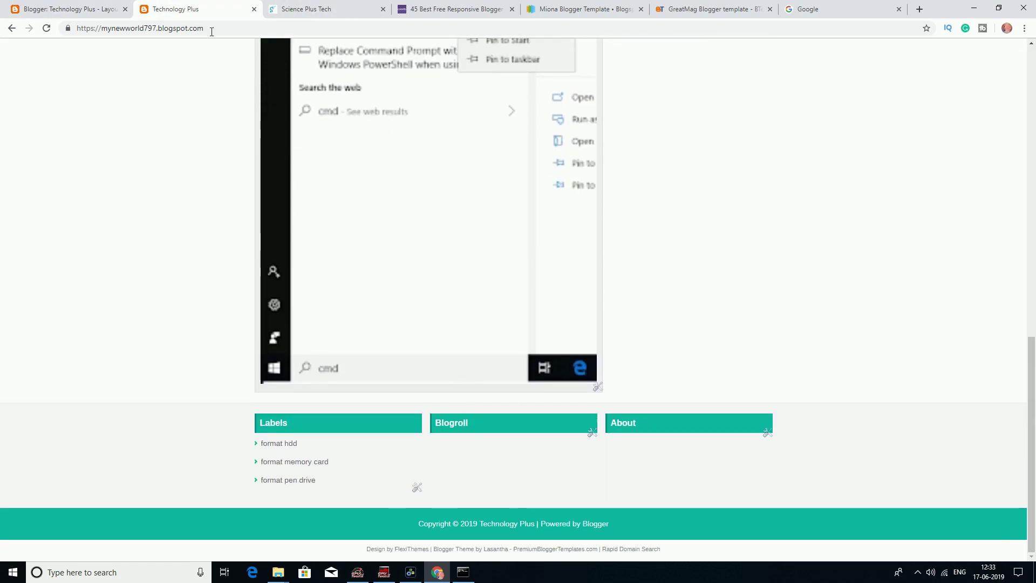
{"action": "left_click", "coordinate": [105, 9]}
{"action": "left_click", "coordinate": [883, 96]}
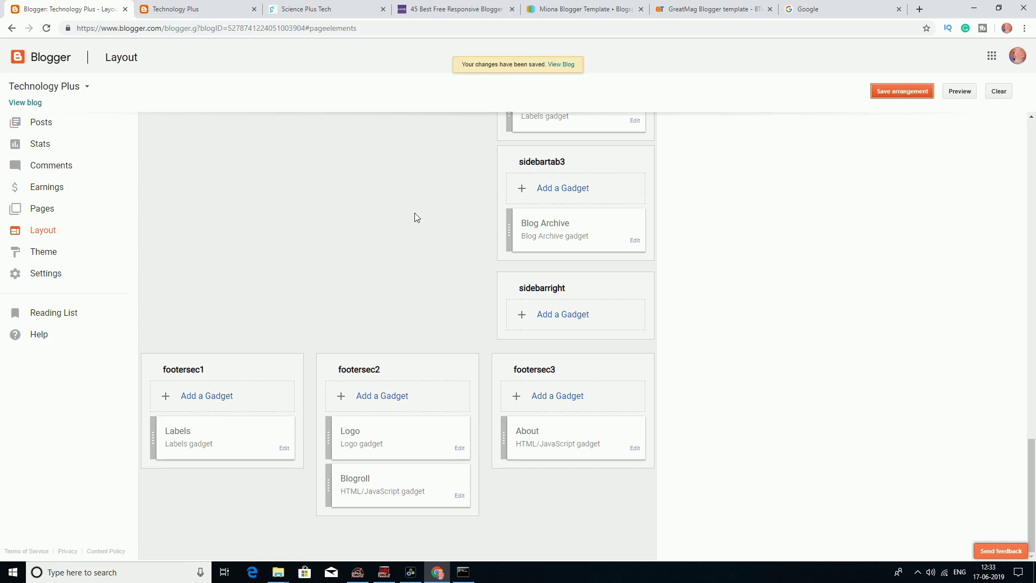
{"action": "left_click", "coordinate": [190, 17]}
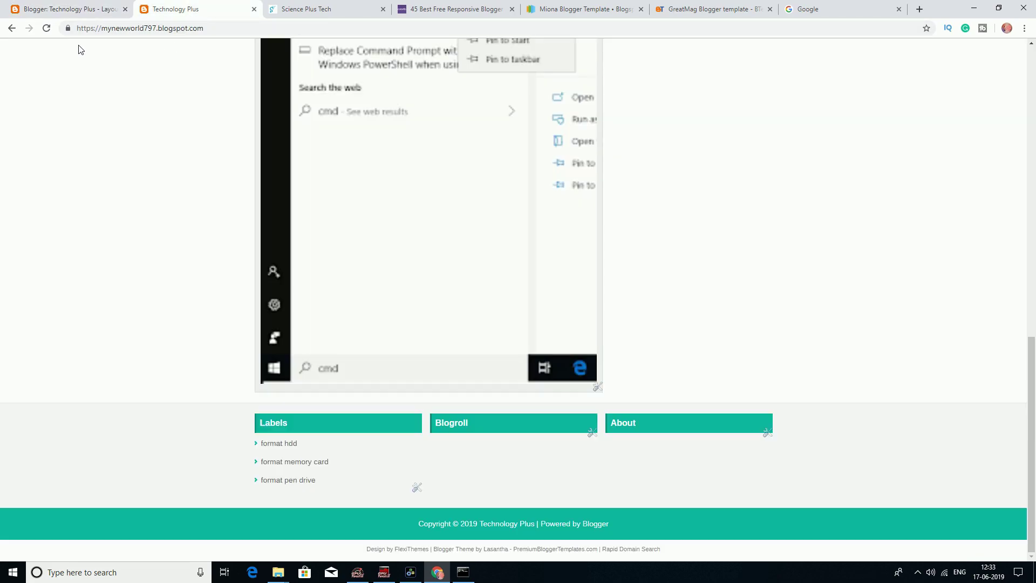
{"action": "left_click", "coordinate": [46, 29]}
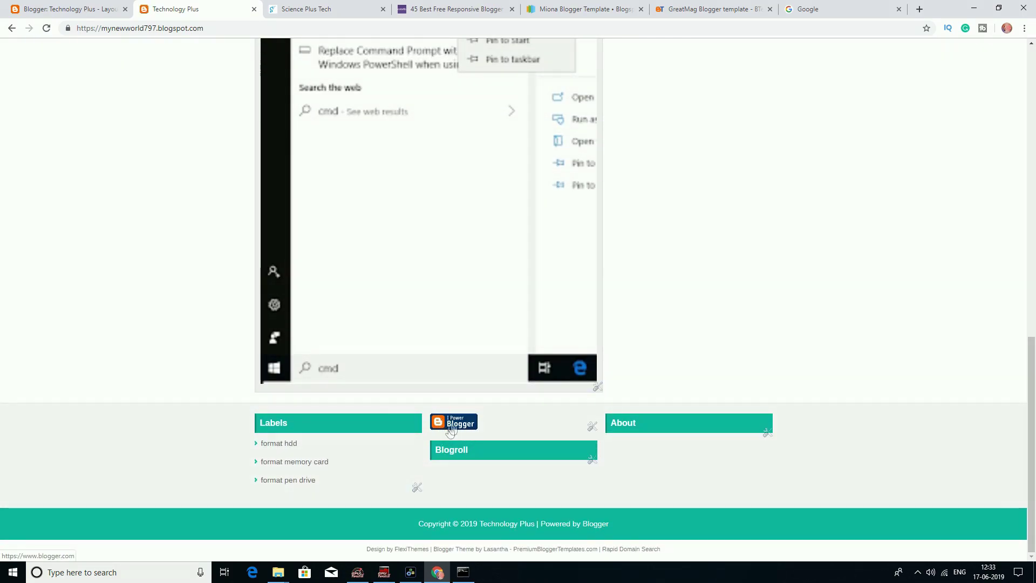
Step: Test the first featured slide's link on the blog home page, and return to the Blogger layout editor
{"action": "left_click", "coordinate": [53, 12]}
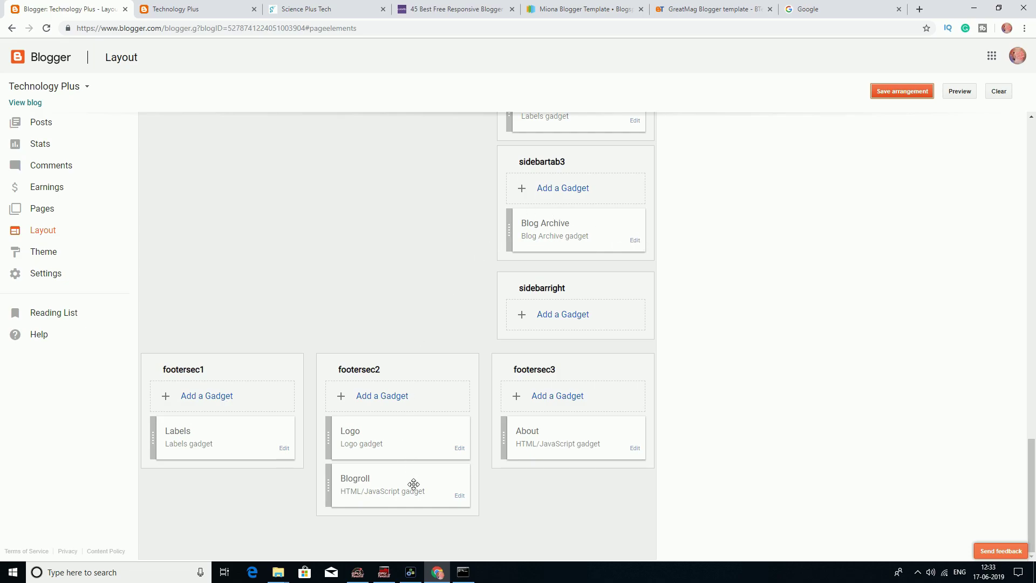
{"action": "scroll", "coordinate": [462, 459], "scroll_direction": "up", "scroll_amount": 20}
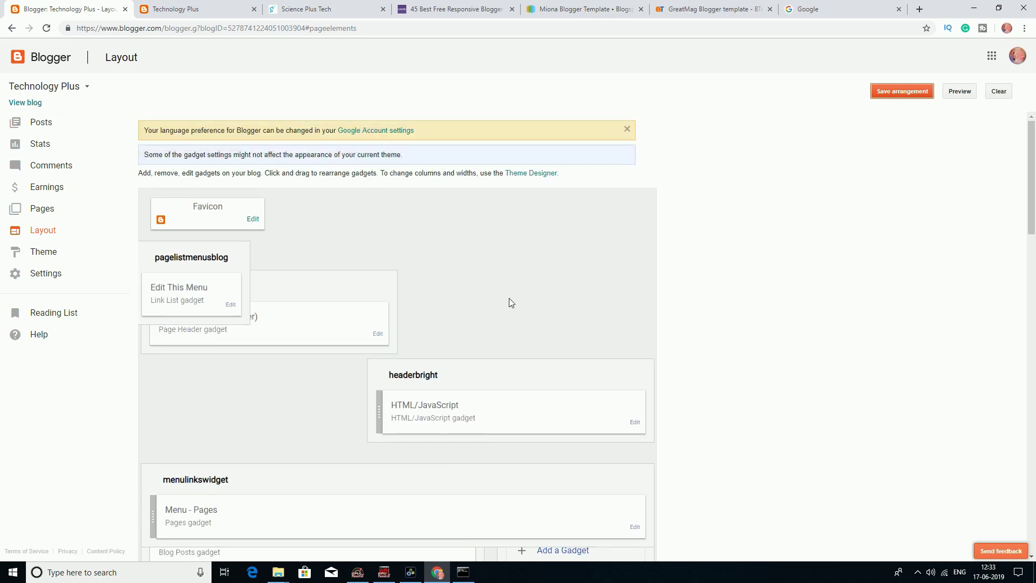
{"action": "left_click", "coordinate": [277, 6]}
{"action": "left_click", "coordinate": [176, 9]}
{"action": "scroll", "coordinate": [426, 335], "scroll_direction": "up", "scroll_amount": 15}
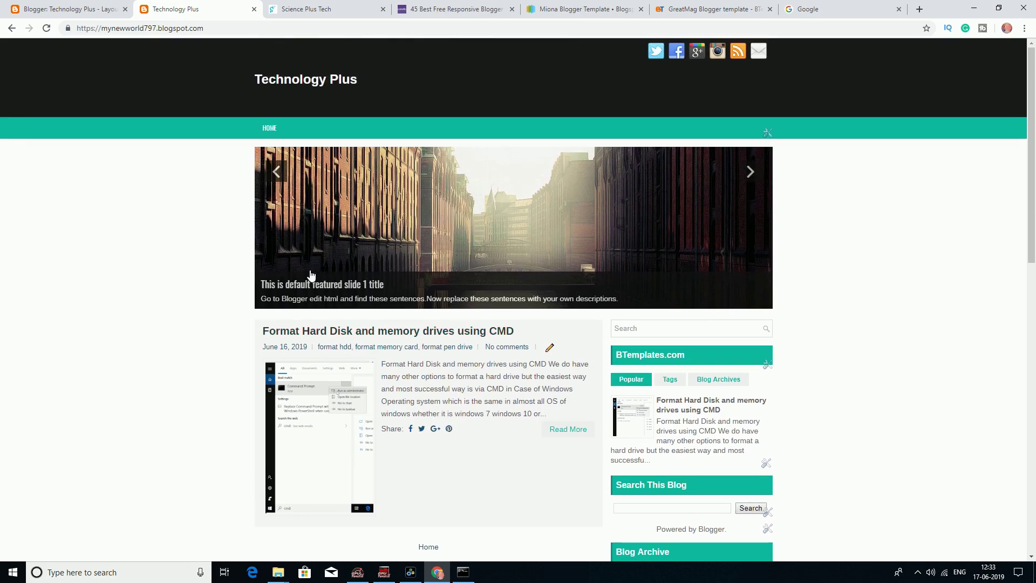
{"action": "left_click", "coordinate": [460, 212]}
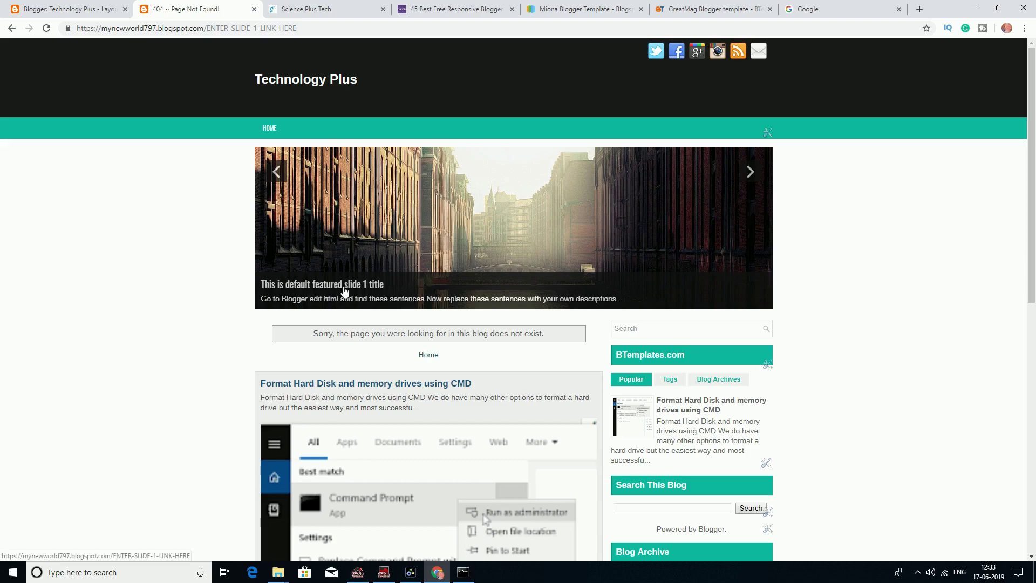
{"action": "left_click", "coordinate": [80, 6]}
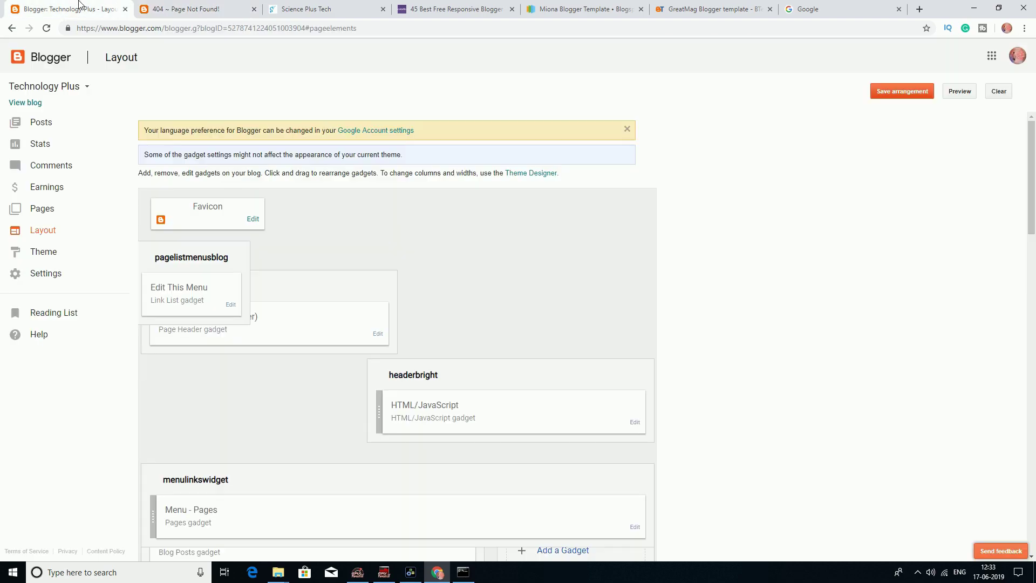
Step: Inspect the settings of the Edit This Menu, page header and headerbright HTML/JavaScript gadgets, closing each without changes
{"action": "left_click", "coordinate": [231, 305]}
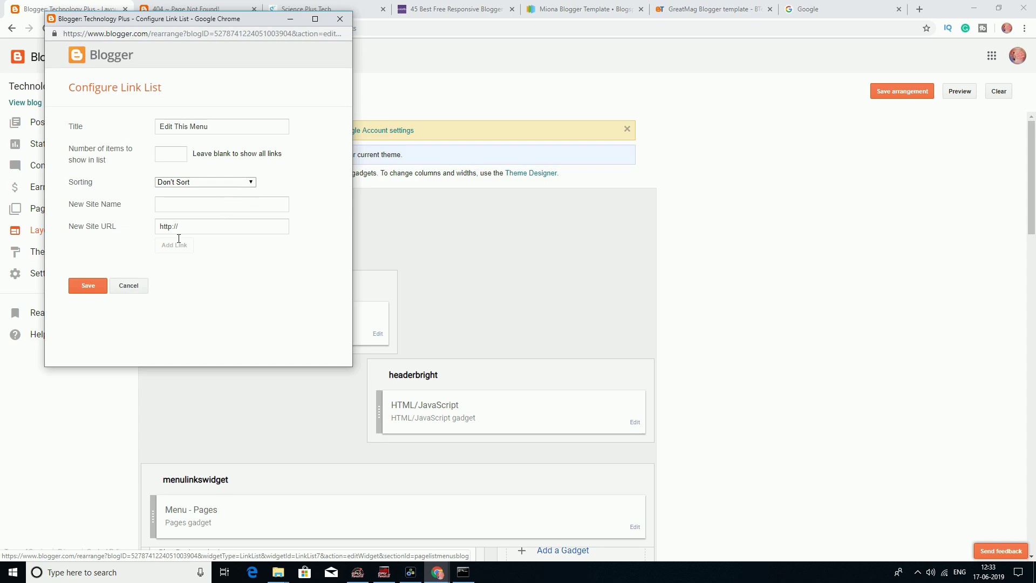
{"action": "left_click", "coordinate": [340, 19]}
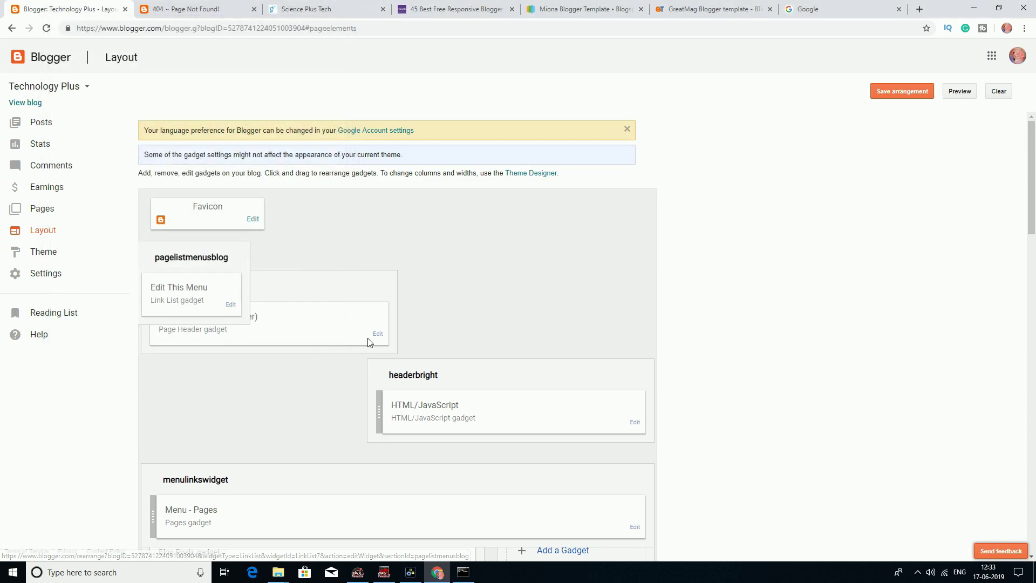
{"action": "left_click", "coordinate": [378, 334]}
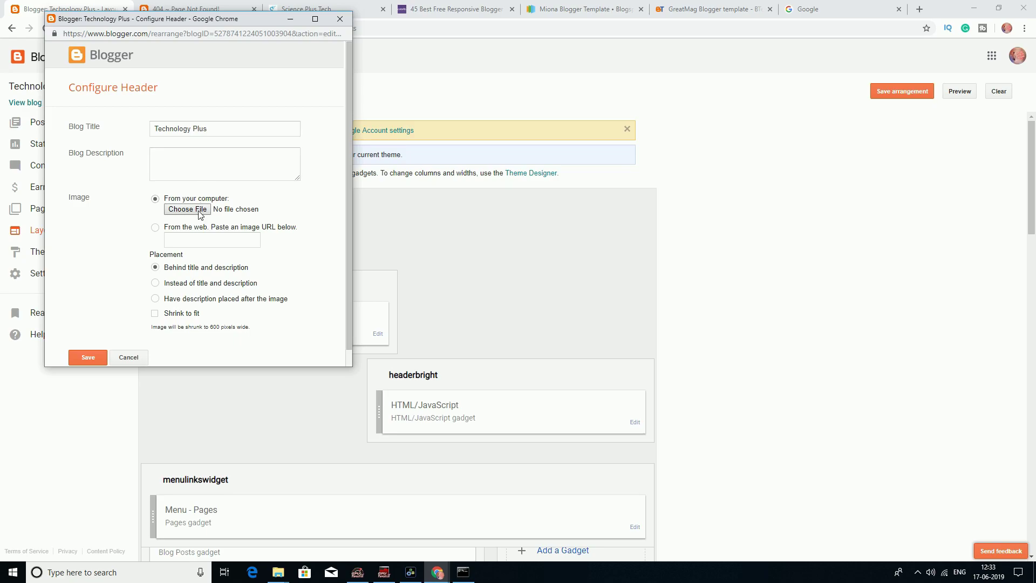
{"action": "left_click", "coordinate": [340, 19]}
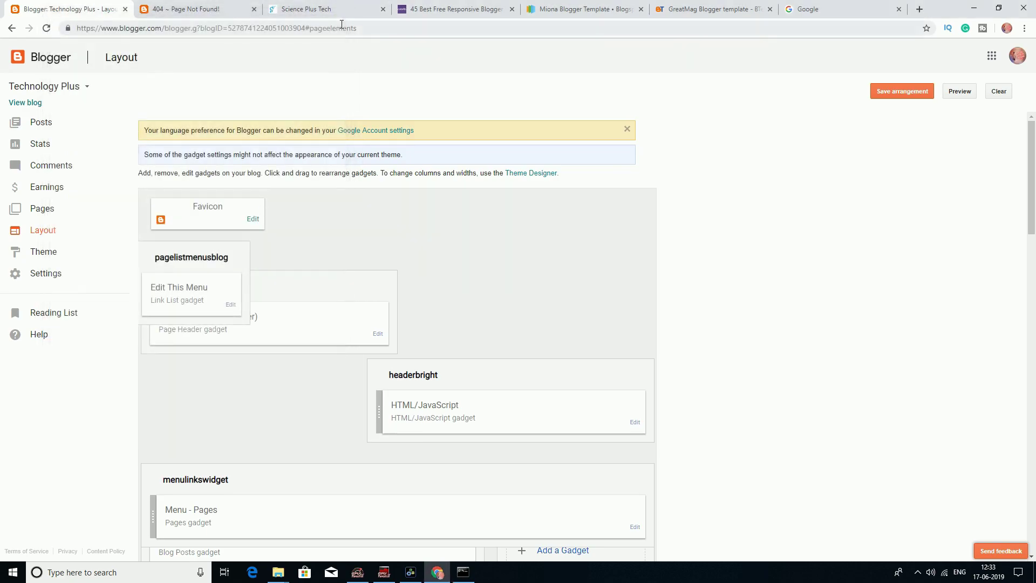
{"action": "left_click", "coordinate": [635, 423]}
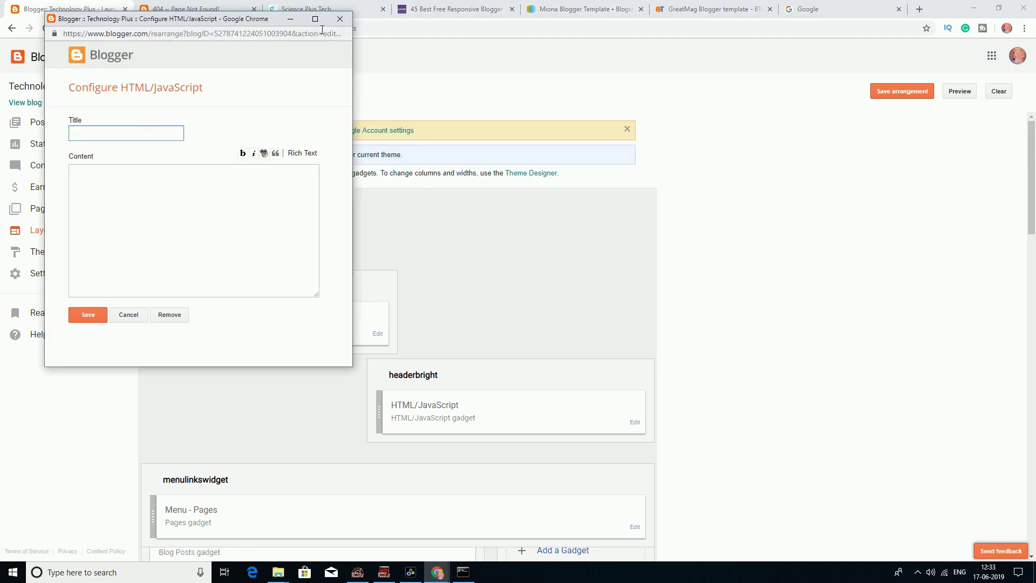
{"action": "left_click", "coordinate": [340, 18]}
Step: Inspect the settings of the Menu - Pages gadget and the Featured Post gadget
{"action": "scroll", "coordinate": [431, 329], "scroll_direction": "down", "scroll_amount": 3}
{"action": "scroll", "coordinate": [431, 328], "scroll_direction": "down", "scroll_amount": 2}
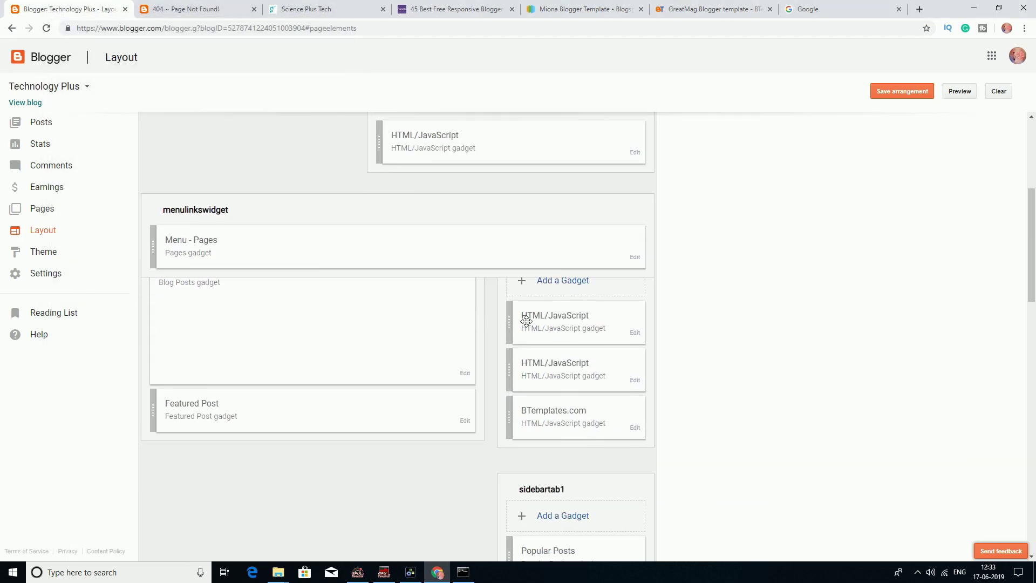
{"action": "left_click", "coordinate": [635, 258]}
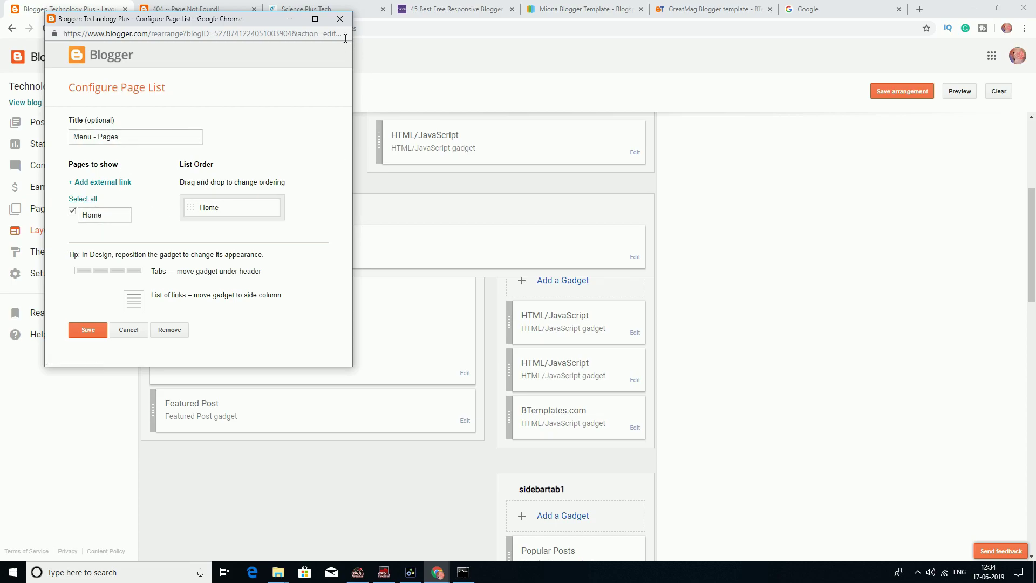
{"action": "left_click", "coordinate": [340, 19]}
{"action": "scroll", "coordinate": [536, 344], "scroll_direction": "down", "scroll_amount": 3}
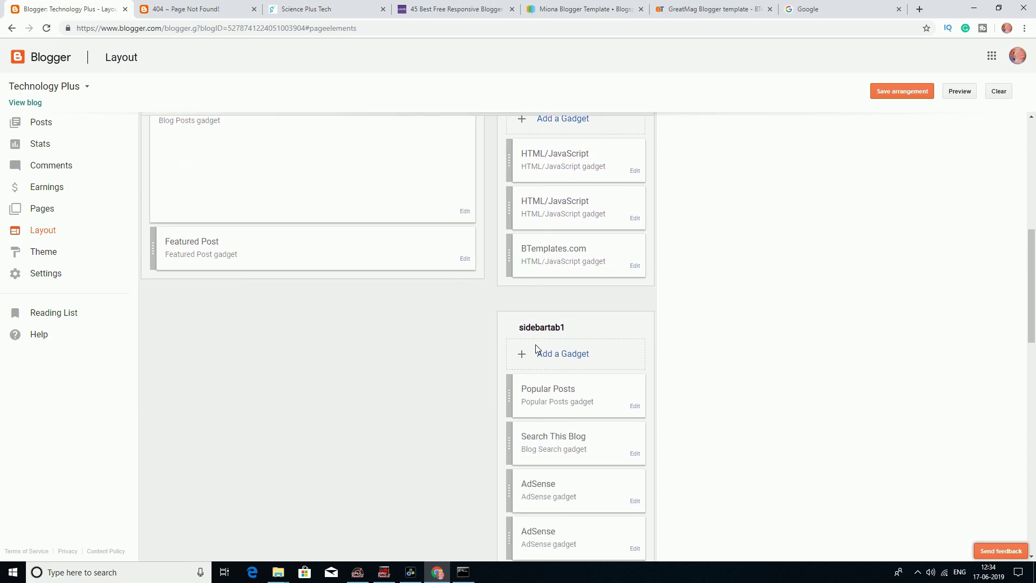
{"action": "left_click", "coordinate": [465, 260]}
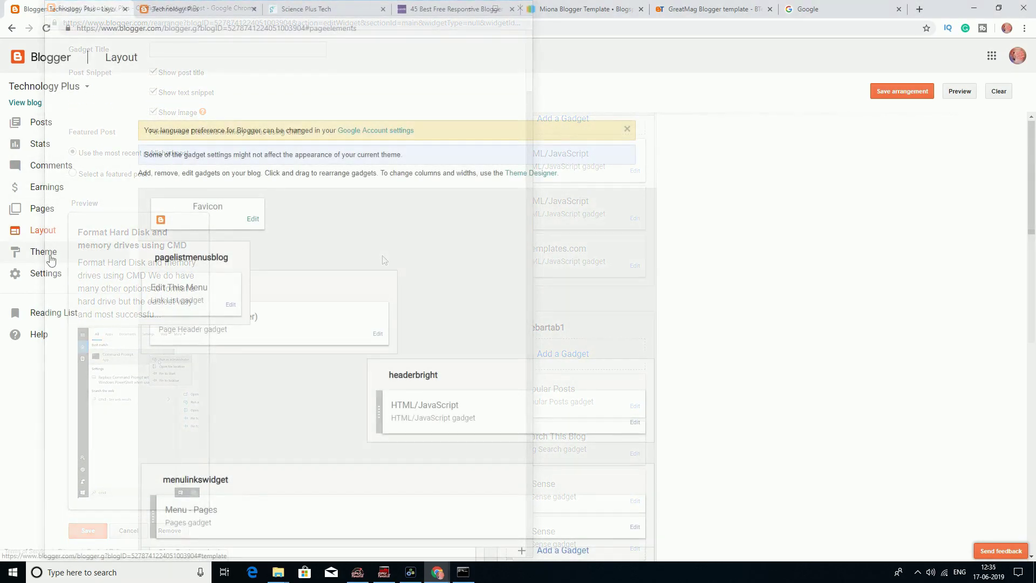
Step: Open the blog theme's HTML code for editing and check the first slide's title wording on the live blog
{"action": "left_click", "coordinate": [51, 258]}
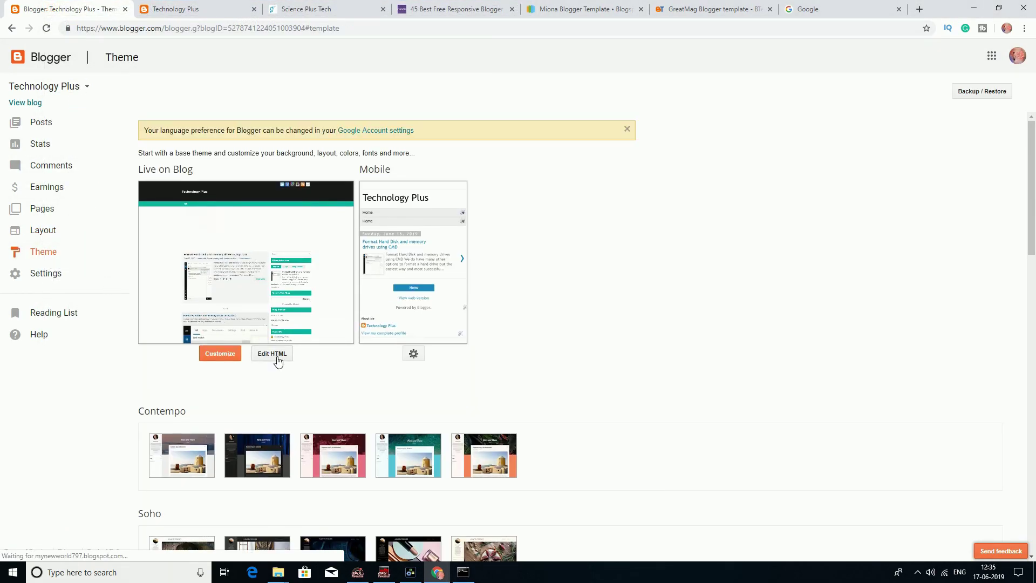
{"action": "left_click", "coordinate": [278, 360]}
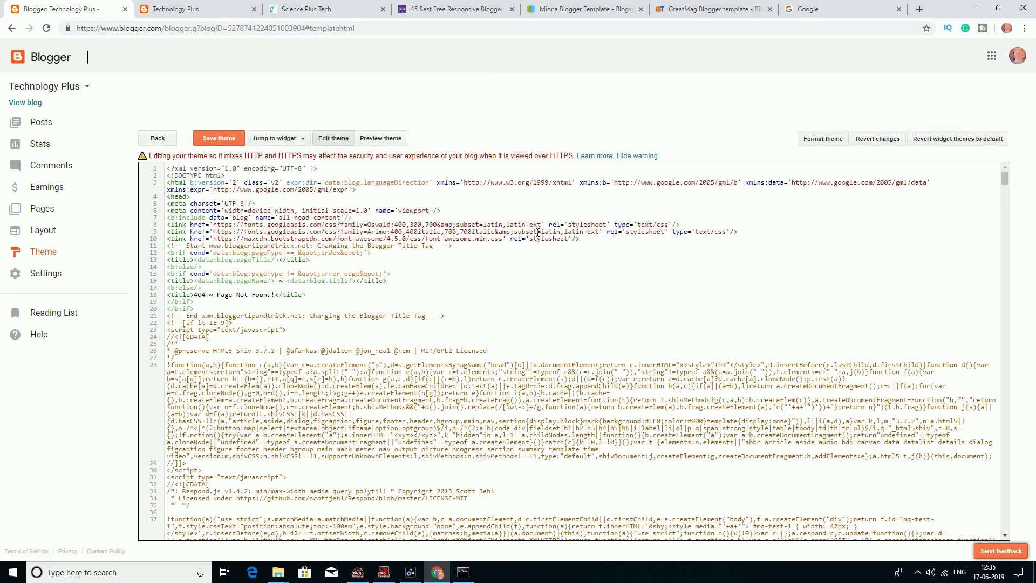
{"action": "left_click", "coordinate": [205, 8]}
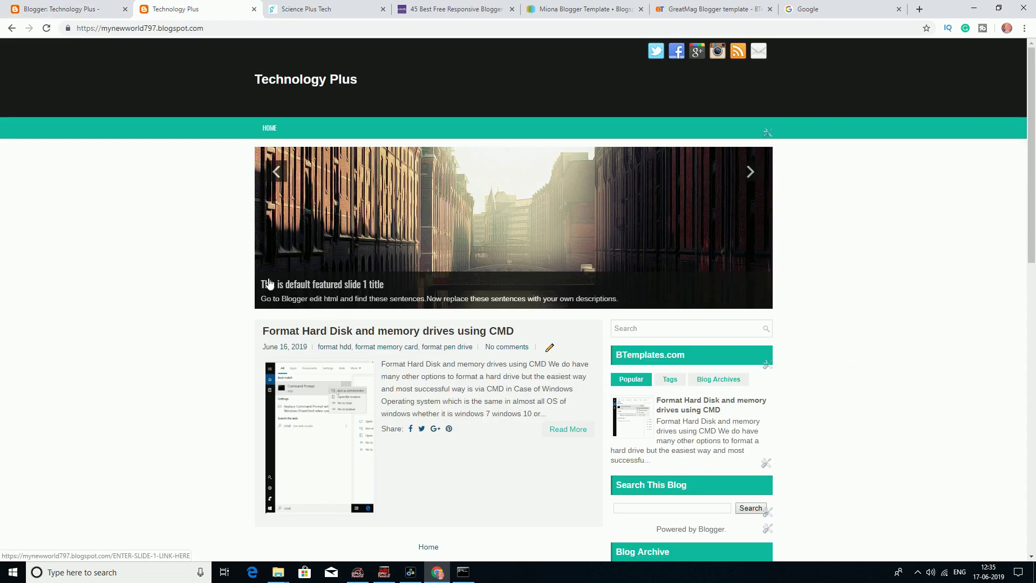
{"action": "left_click", "coordinate": [75, 4]}
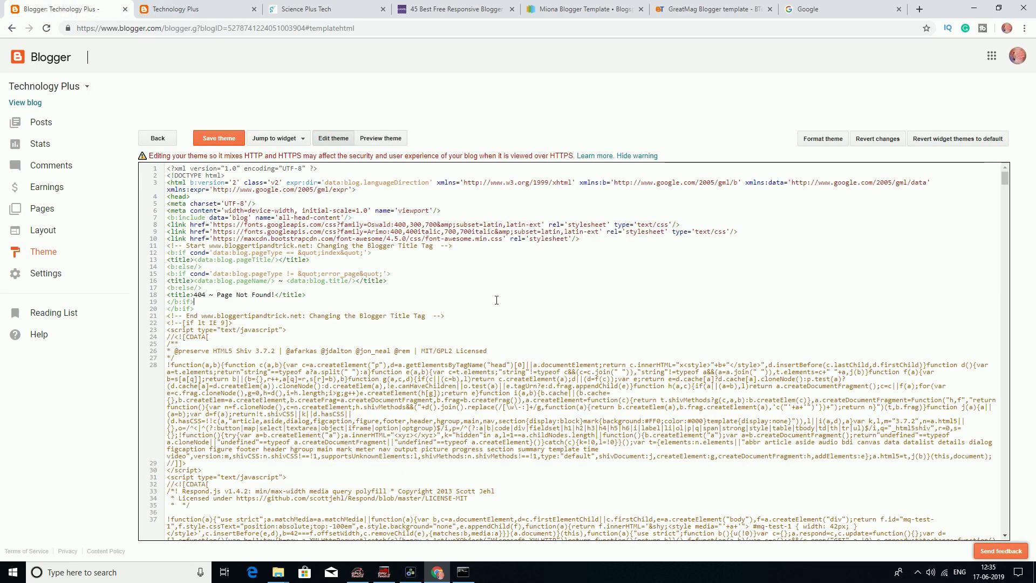
Step: Search the theme code for "this is default" to locate the featured slider's slide entries
{"action": "key", "text": "ctrl+f"}
{"action": "type", "text": "this is default"}
{"action": "key", "text": "Return"}
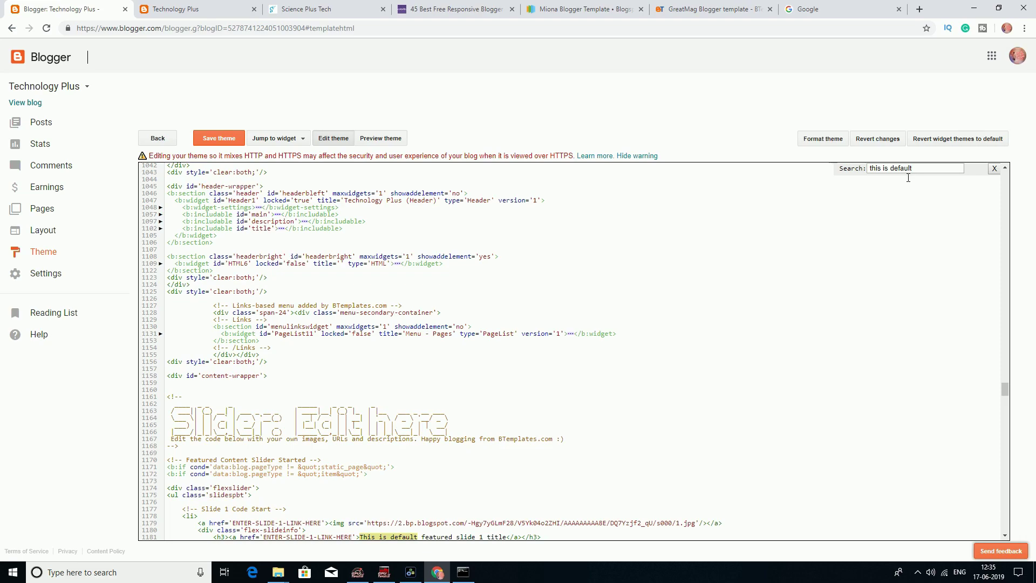
{"action": "scroll", "coordinate": [579, 340], "scroll_direction": "down", "scroll_amount": 4}
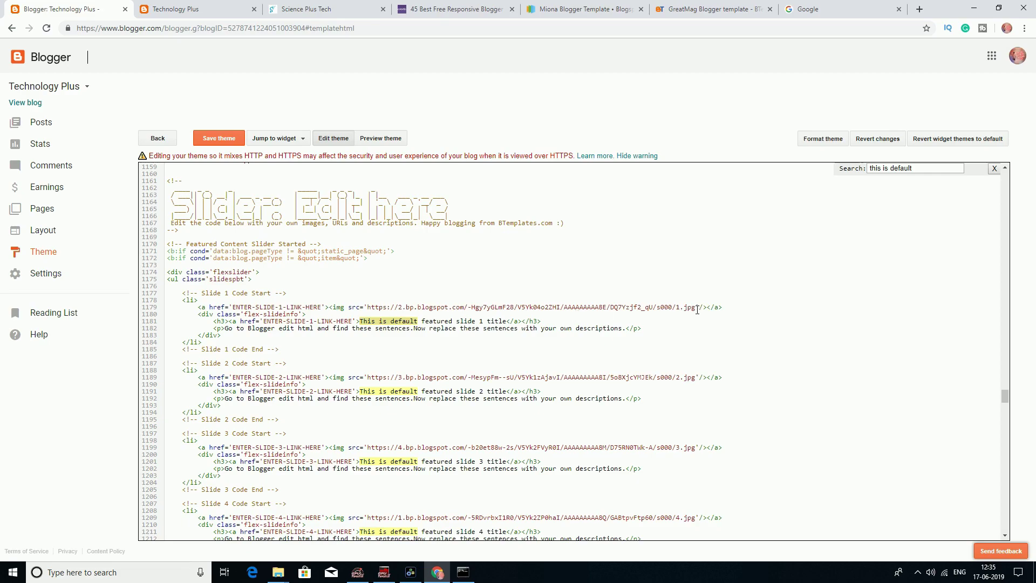
Step: Copy slide 1's image URL from the theme code and view that image in the tab showing the Colorlib page
{"action": "left_click_drag", "start_coordinate": [696, 309], "coordinate": [369, 308]}
{"action": "key", "text": "ctrl+c"}
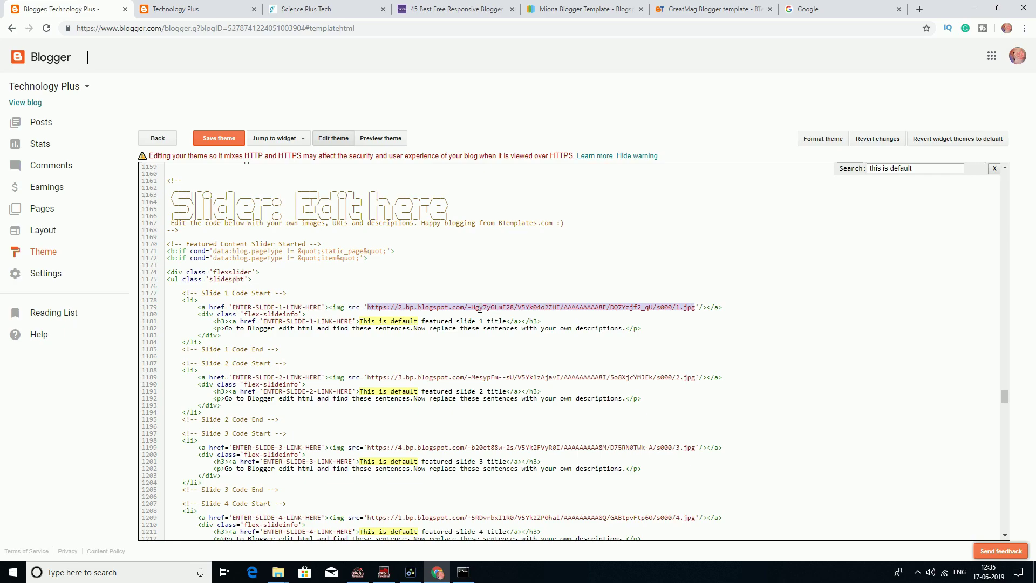
{"action": "left_click", "coordinate": [316, 11]}
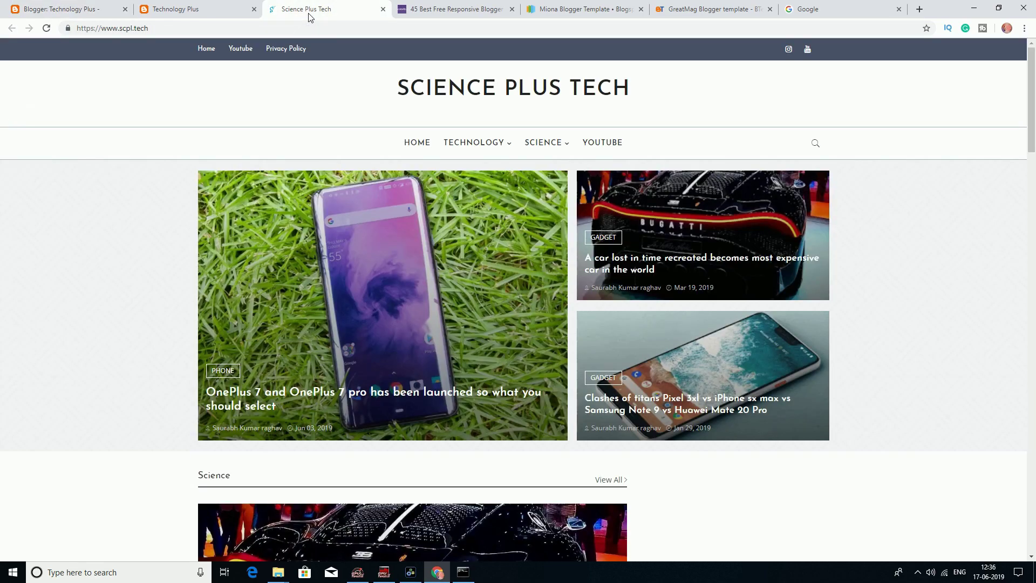
{"action": "left_click", "coordinate": [421, 11]}
{"action": "left_click", "coordinate": [250, 32]}
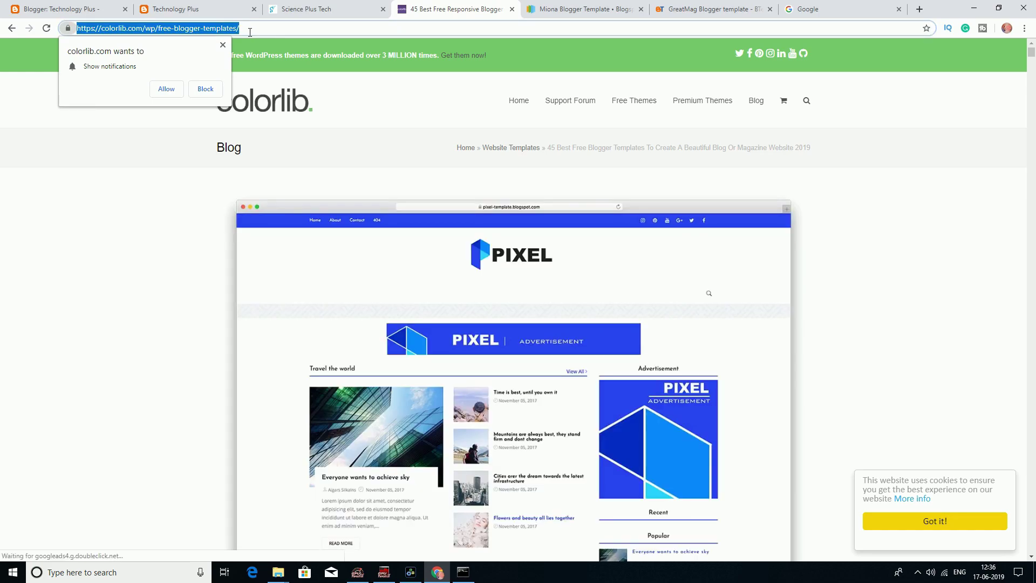
{"action": "key", "text": "ctrl+v"}
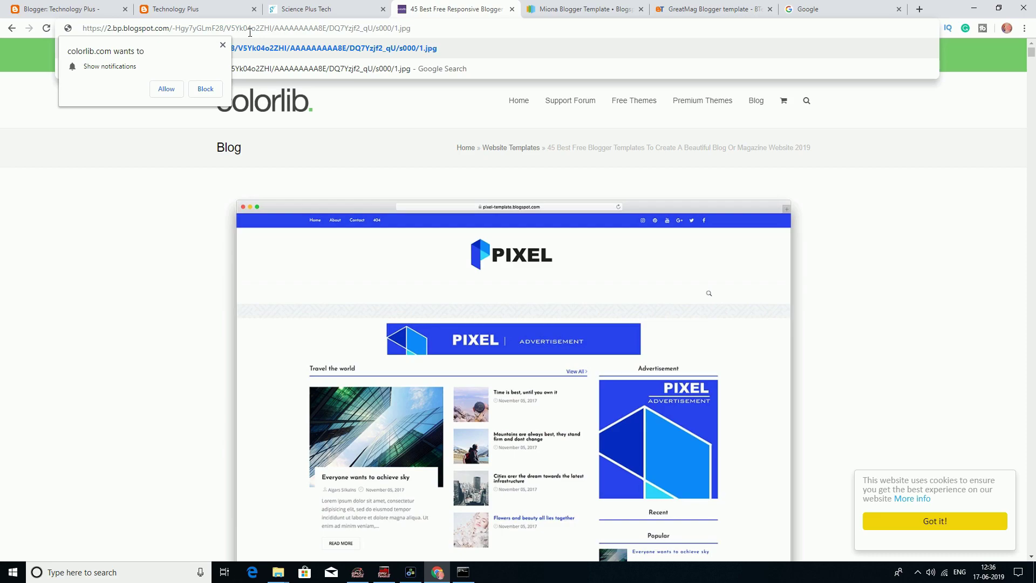
{"action": "key", "text": "Return"}
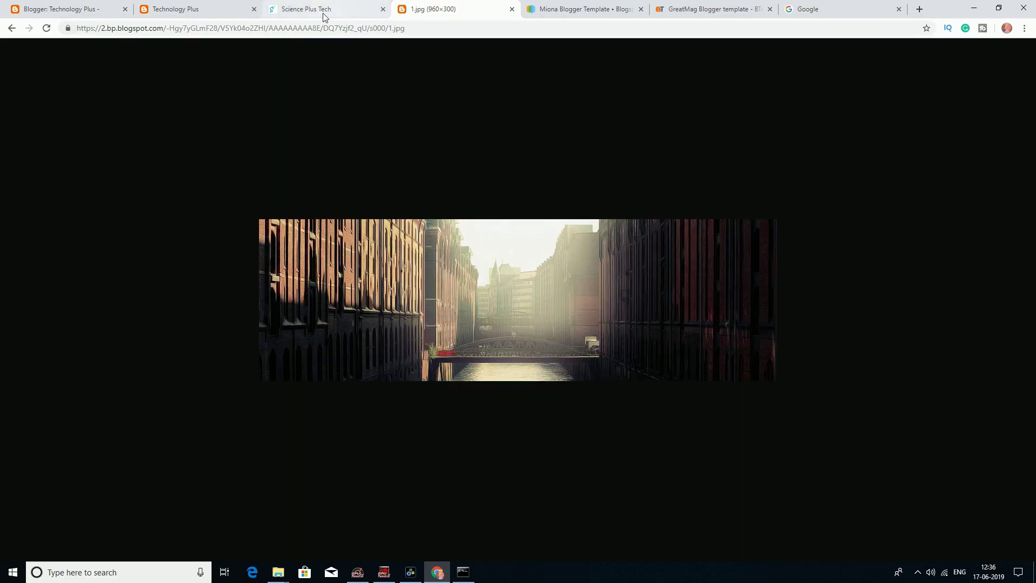
Step: Copy the image address of the OnePlus phone-on-grass photo in the Science Plus Tech article
{"action": "left_click", "coordinate": [303, 9]}
{"action": "right_click", "coordinate": [396, 323]}
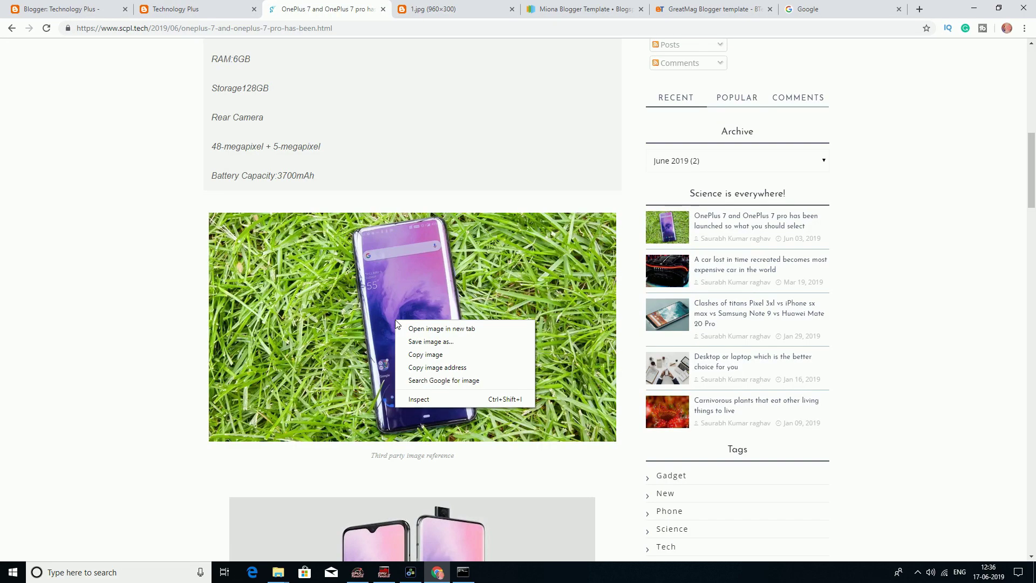
{"action": "left_click", "coordinate": [455, 366]}
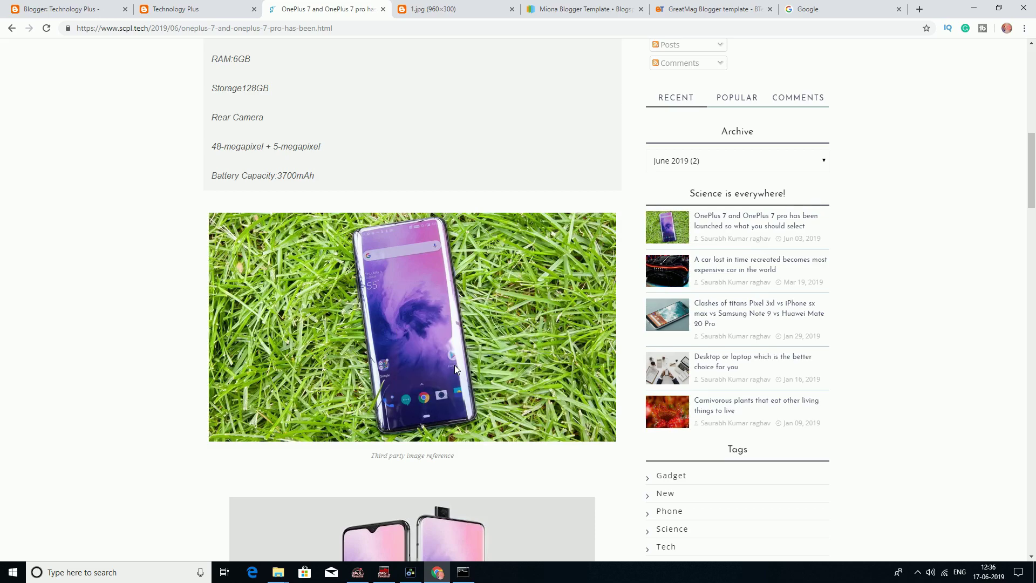
Step: Replace slide 1's image source in the theme code with the copied phone image address and save the theme
{"action": "left_click", "coordinate": [193, 9]}
{"action": "left_click", "coordinate": [70, 9]}
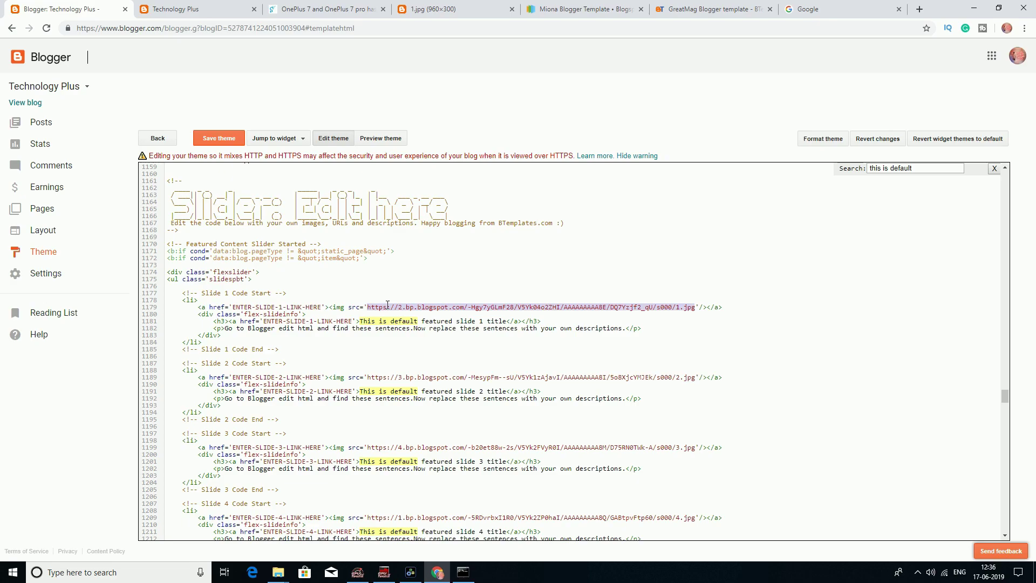
{"action": "key", "text": "BackSpace"}
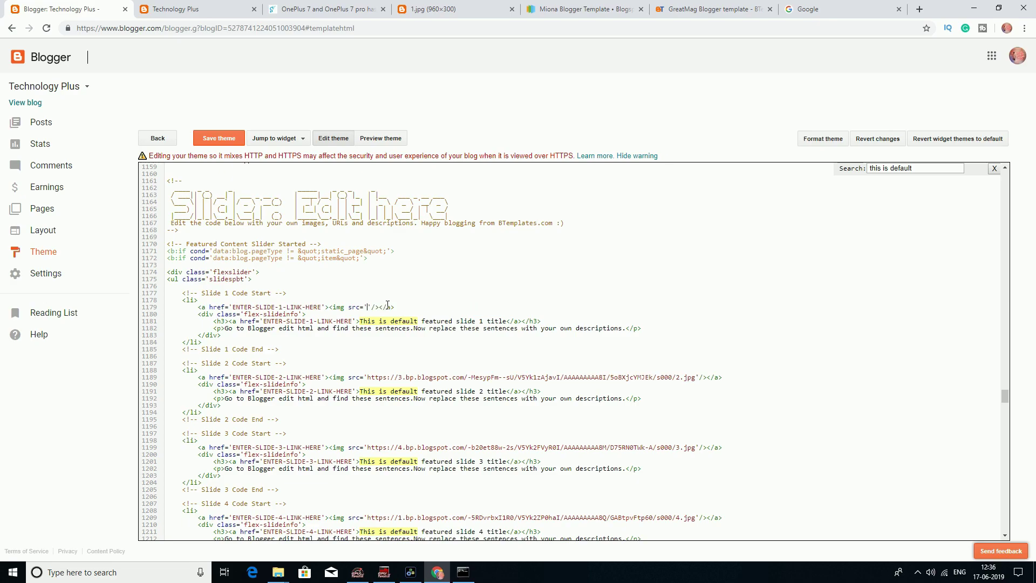
{"action": "key", "text": "ctrl+v"}
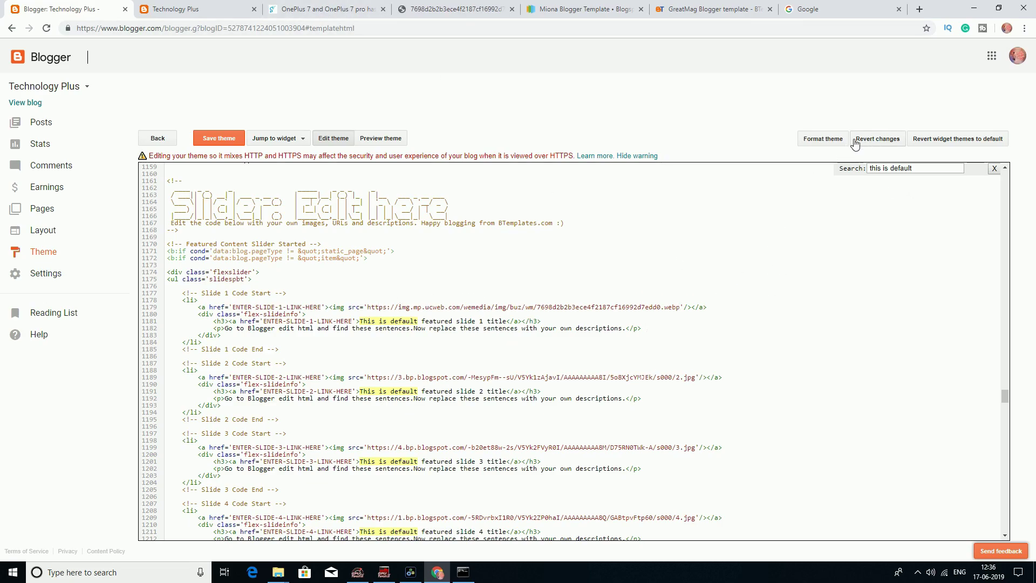
{"action": "left_click", "coordinate": [222, 140]}
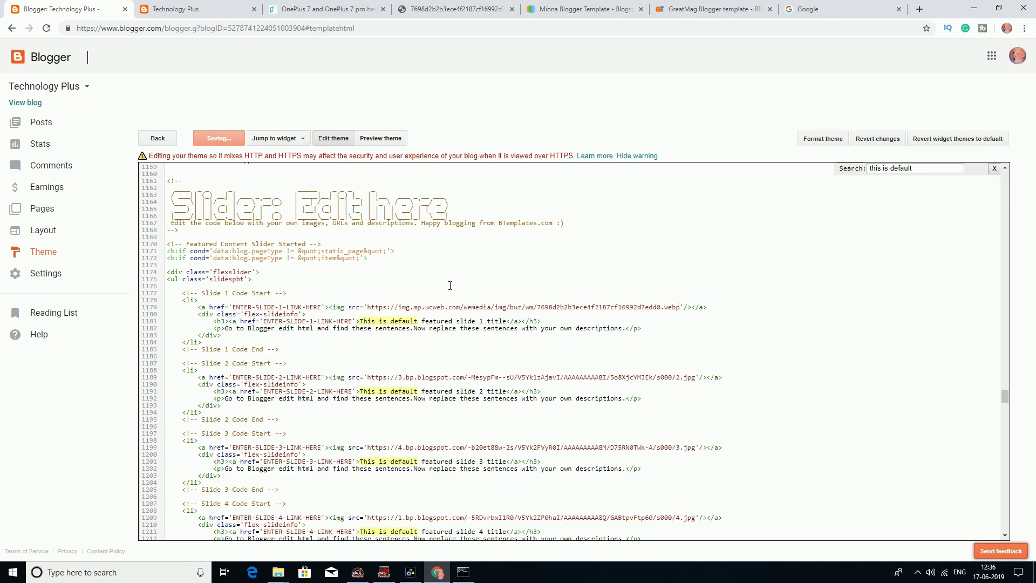
Step: Reload the live Technology Plus blog and check the first image in its featured slider
{"action": "left_click", "coordinate": [167, 9]}
{"action": "left_click", "coordinate": [46, 28]}
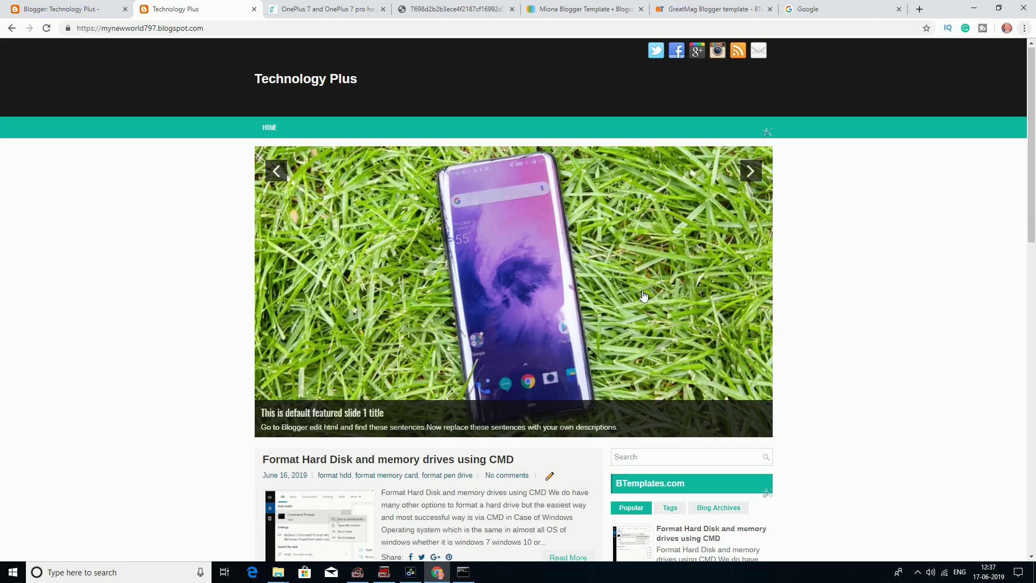
{"action": "scroll", "coordinate": [447, 352], "scroll_direction": "down", "scroll_amount": 10}
{"action": "scroll", "coordinate": [668, 439], "scroll_direction": "up", "scroll_amount": 8}
{"action": "scroll", "coordinate": [667, 440], "scroll_direction": "up", "scroll_amount": 2}
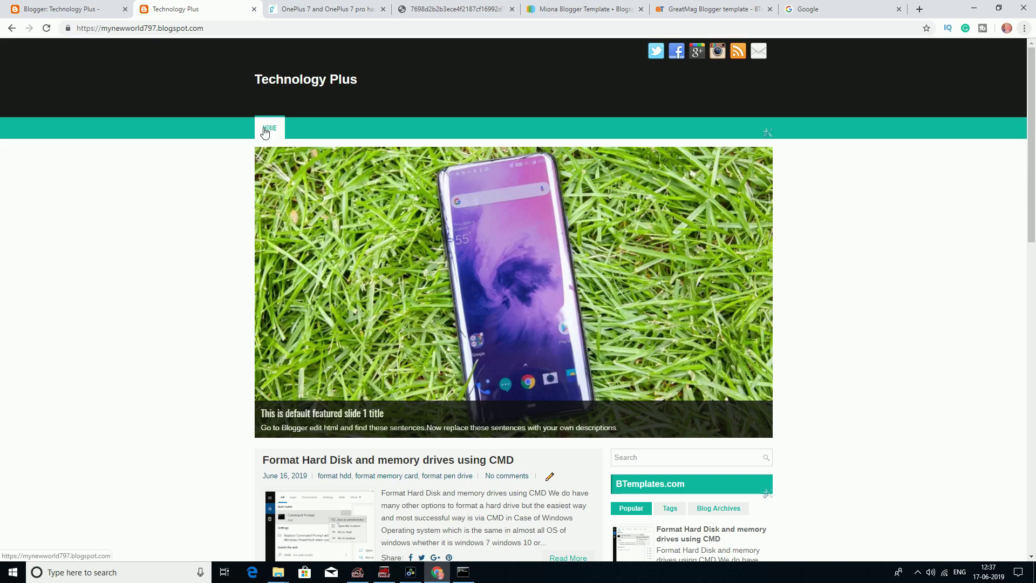
Step: Review the "Slider: Edit here" section of the theme code, from its instruction comment through the slide 5 entry
{"action": "left_click", "coordinate": [75, 9]}
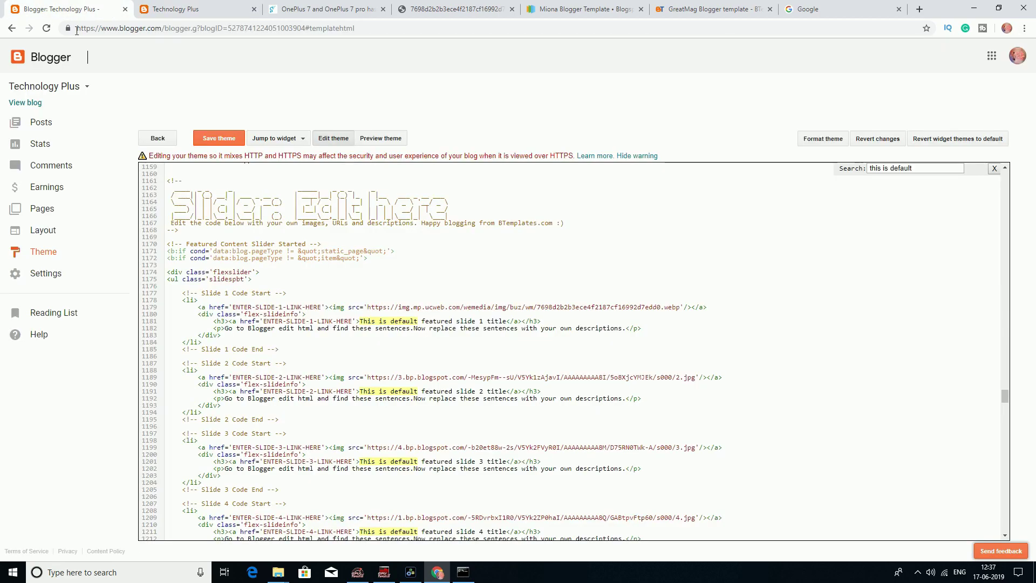
{"action": "scroll", "coordinate": [277, 324], "scroll_direction": "up", "scroll_amount": 3}
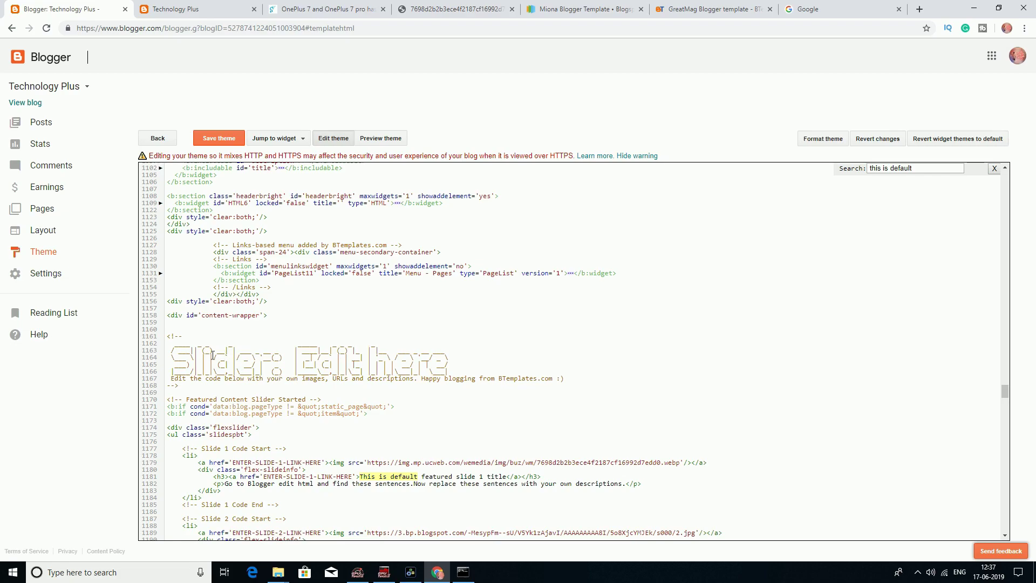
{"action": "left_click_drag", "start_coordinate": [170, 332], "coordinate": [197, 382]}
{"action": "left_click", "coordinate": [294, 381]}
{"action": "left_click", "coordinate": [329, 378]}
{"action": "scroll", "coordinate": [337, 294], "scroll_direction": "down", "scroll_amount": 8}
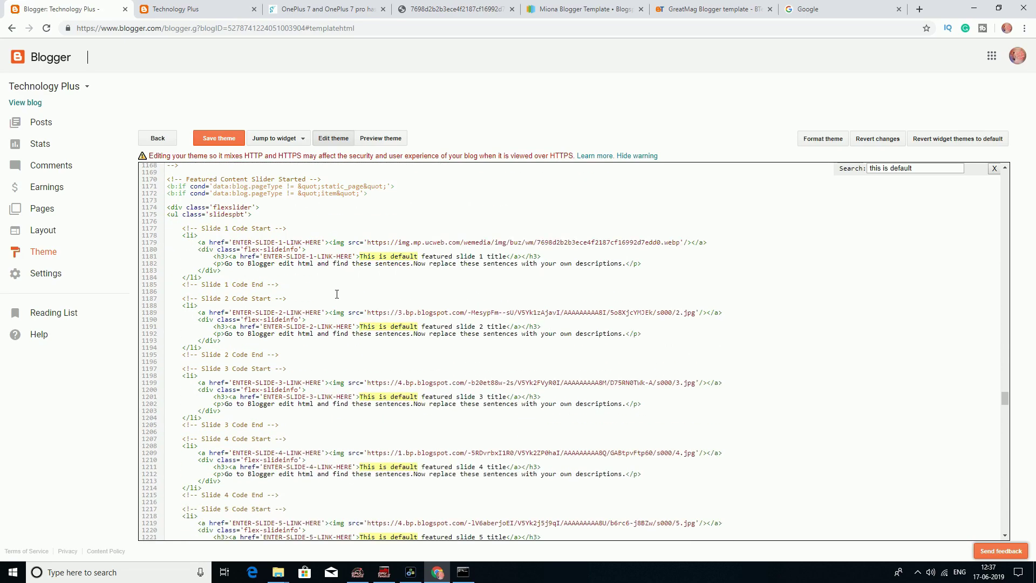
{"action": "scroll", "coordinate": [337, 293], "scroll_direction": "down", "scroll_amount": 8}
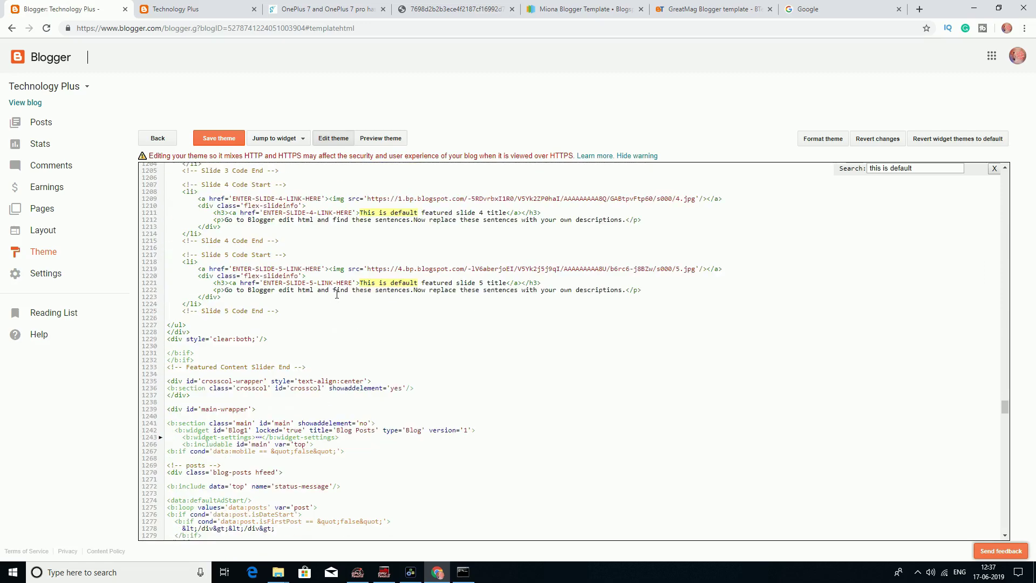
Step: Examine the footer and template notes at the end of the theme code and the design credits in the live blog's footer
{"action": "scroll", "coordinate": [337, 293], "scroll_direction": "down", "scroll_amount": 10}
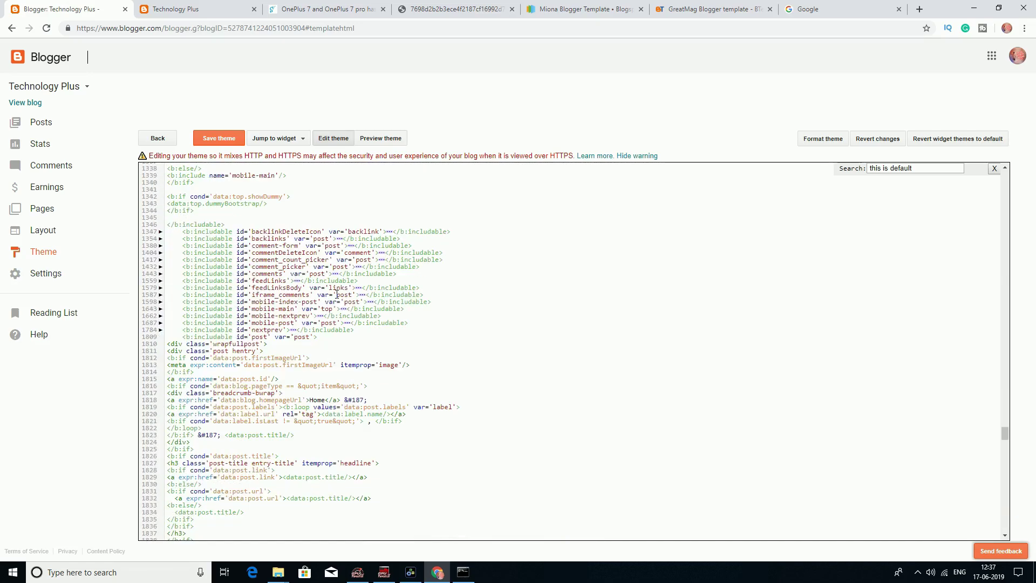
{"action": "scroll", "coordinate": [337, 294], "scroll_direction": "down", "scroll_amount": 15}
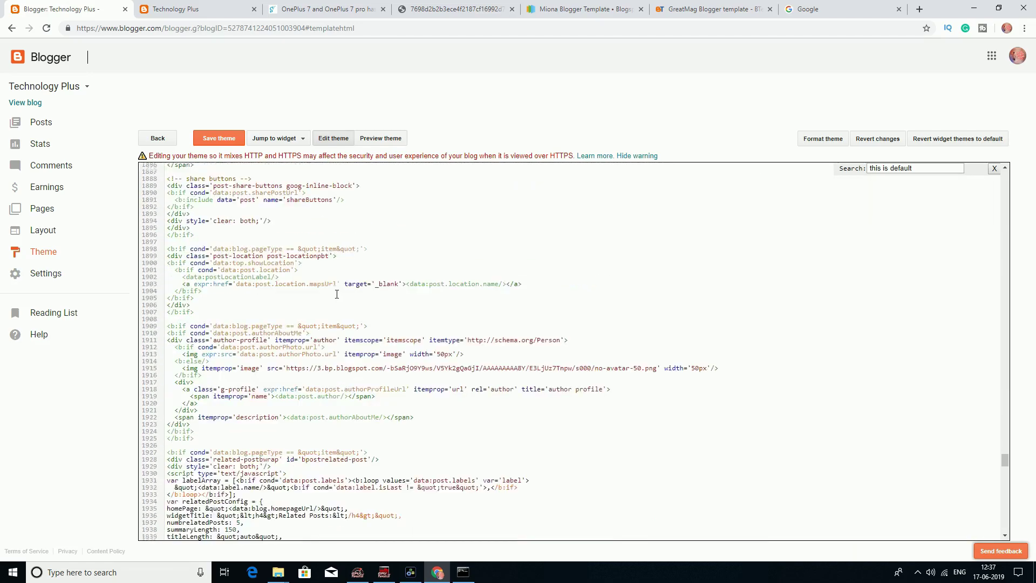
{"action": "left_click_drag", "start_coordinate": [1005, 478], "coordinate": [1008, 526]}
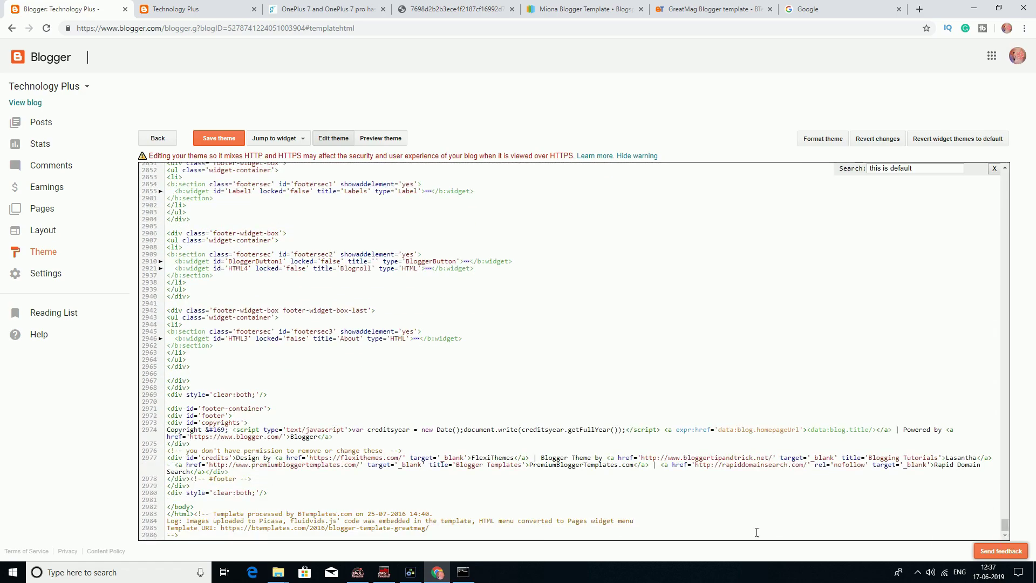
{"action": "left_click_drag", "start_coordinate": [196, 536], "coordinate": [427, 520]}
{"action": "left_click", "coordinate": [229, 538]}
{"action": "left_click", "coordinate": [199, 7]}
{"action": "scroll", "coordinate": [451, 405], "scroll_direction": "down", "scroll_amount": 7}
{"action": "scroll", "coordinate": [453, 410], "scroll_direction": "down", "scroll_amount": 8}
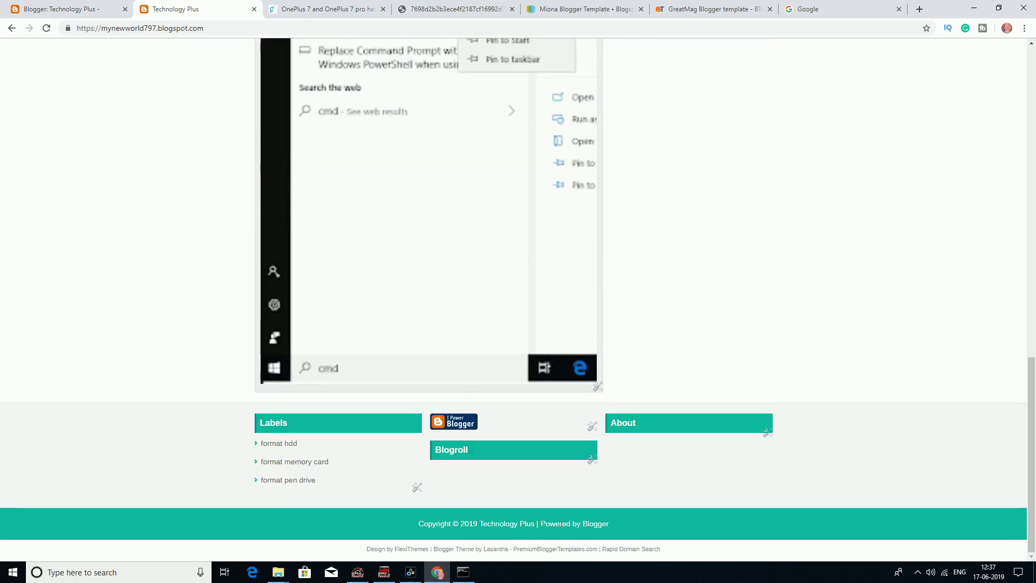
{"action": "left_click_drag", "start_coordinate": [361, 556], "coordinate": [575, 562]}
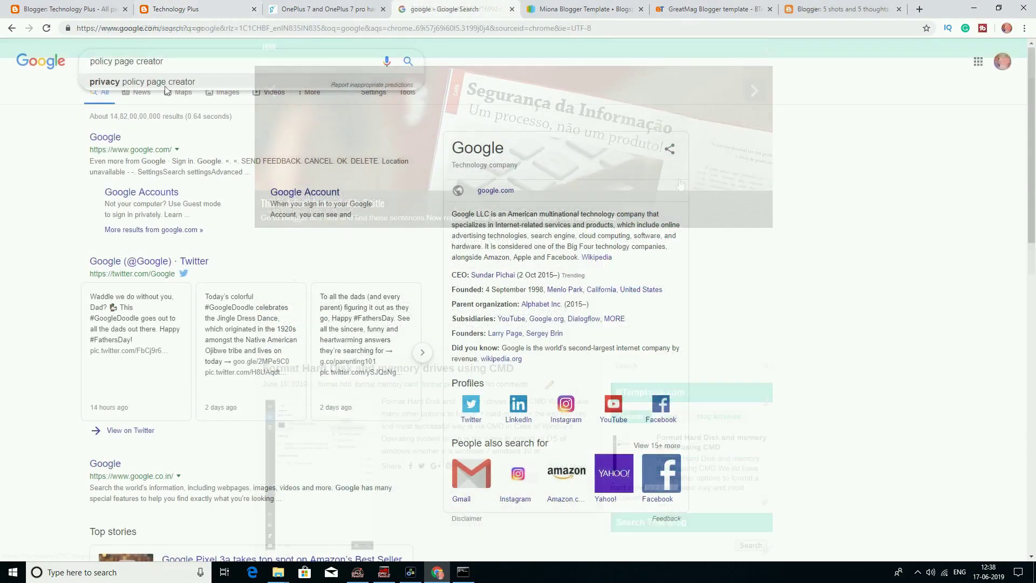
Step: Search Google for "privacy policy page creator" and open the freeprivacypolicy.com result in a new tab
{"action": "left_click", "coordinate": [165, 84]}
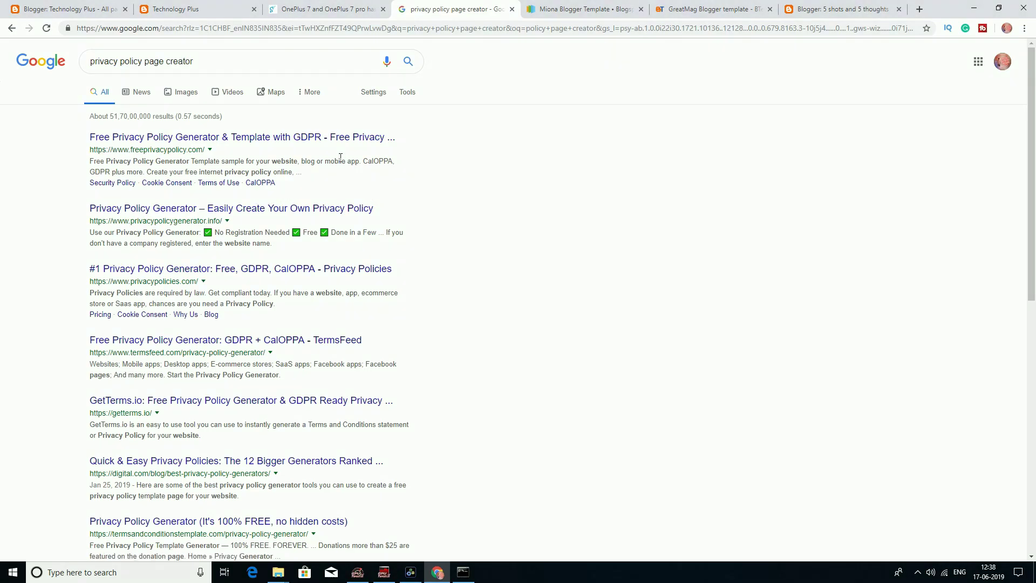
{"action": "right_click", "coordinate": [315, 142]}
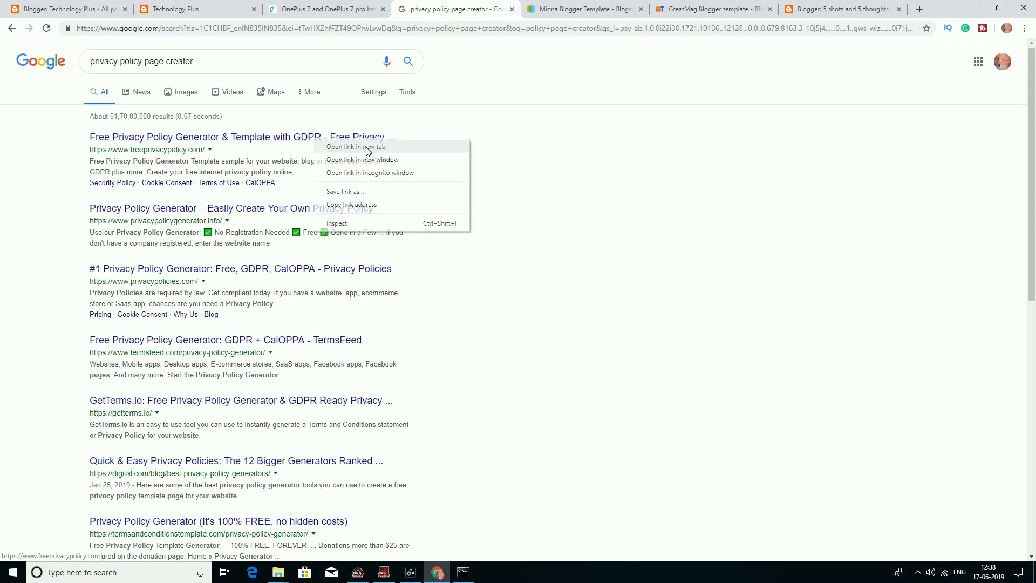
{"action": "left_click", "coordinate": [345, 144]}
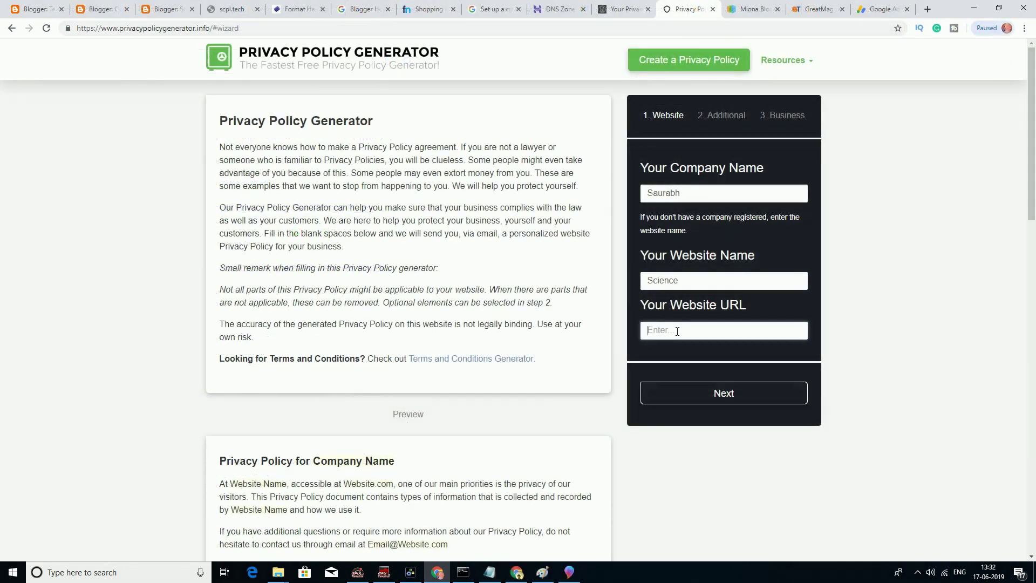
{"action": "left_click", "coordinate": [678, 331]}
{"action": "type", "text": "www.scienceplus.te"}
{"action": "type", "text": "ch"}
{"action": "key", "text": "Return"}
{"action": "left_click", "coordinate": [644, 254]}
{"action": "left_click", "coordinate": [644, 344]}
{"action": "left_click", "coordinate": [724, 429]}
Step: Set the country to India, choose the state, fill in the contact e-mail and generate the privacy policy
{"action": "left_click", "coordinate": [689, 140]}
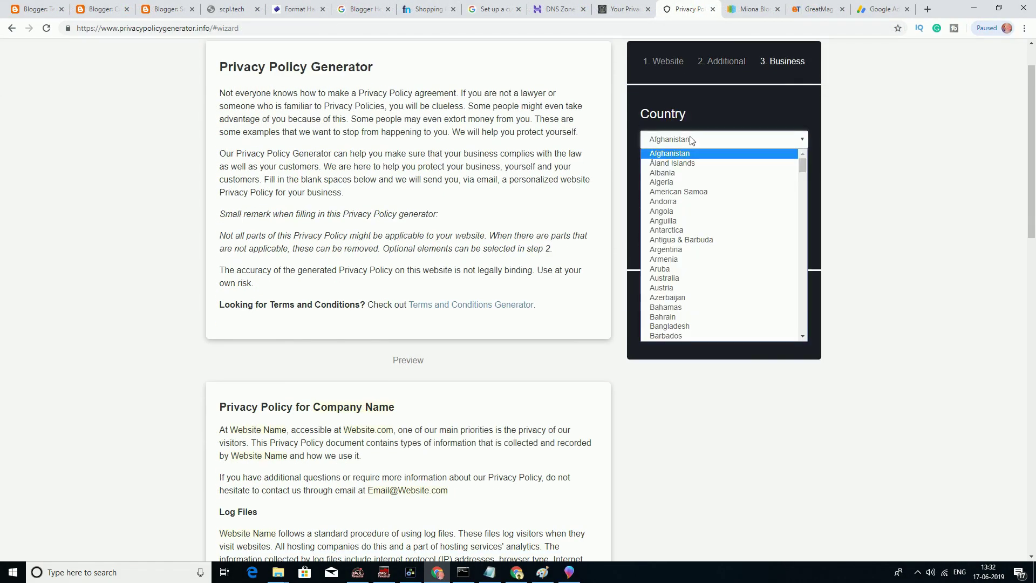
{"action": "type", "text": "ind"}
{"action": "key", "text": "Return"}
{"action": "left_click", "coordinate": [681, 189]}
{"action": "key", "text": "m"}
{"action": "key", "text": "Return"}
{"action": "left_click", "coordinate": [673, 240]}
{"action": "left_click", "coordinate": [673, 264]}
{"action": "key", "text": "Return"}
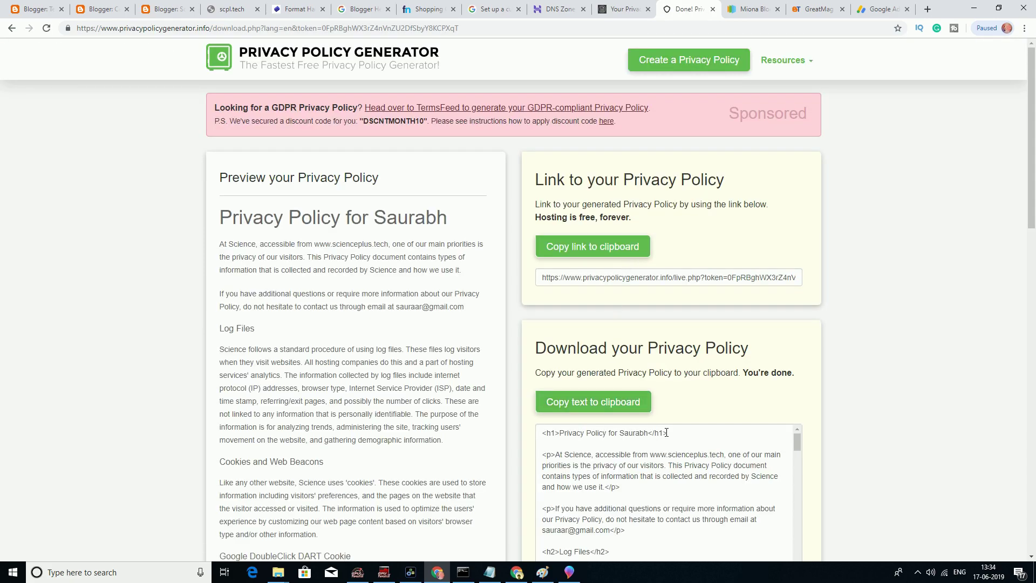
Step: Copy the generated privacy policy text, paste it as HTML into a Technology Plus page and show it in Compose view
{"action": "scroll", "coordinate": [663, 481], "scroll_direction": "down", "scroll_amount": 10}
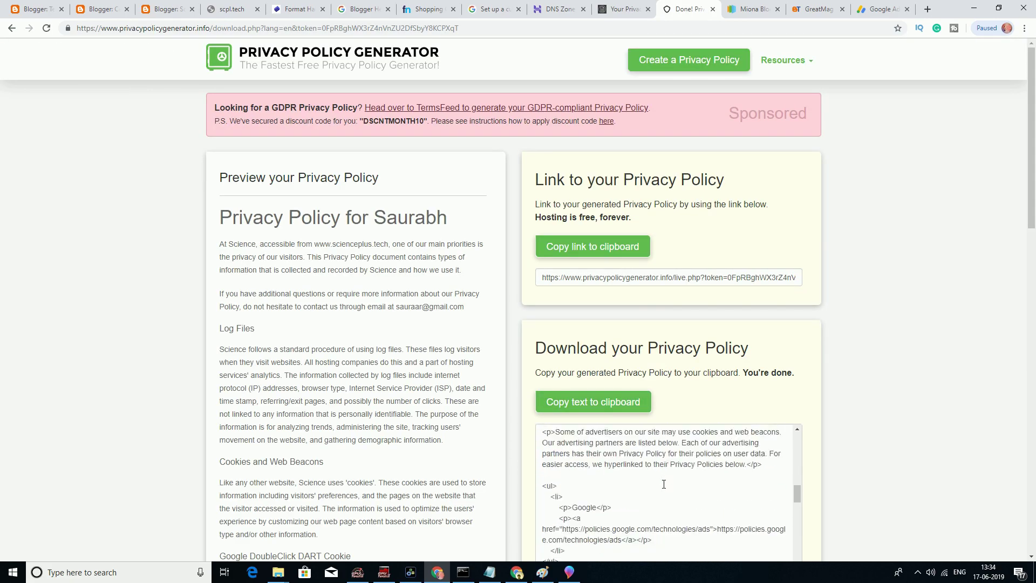
{"action": "left_click", "coordinate": [602, 410]}
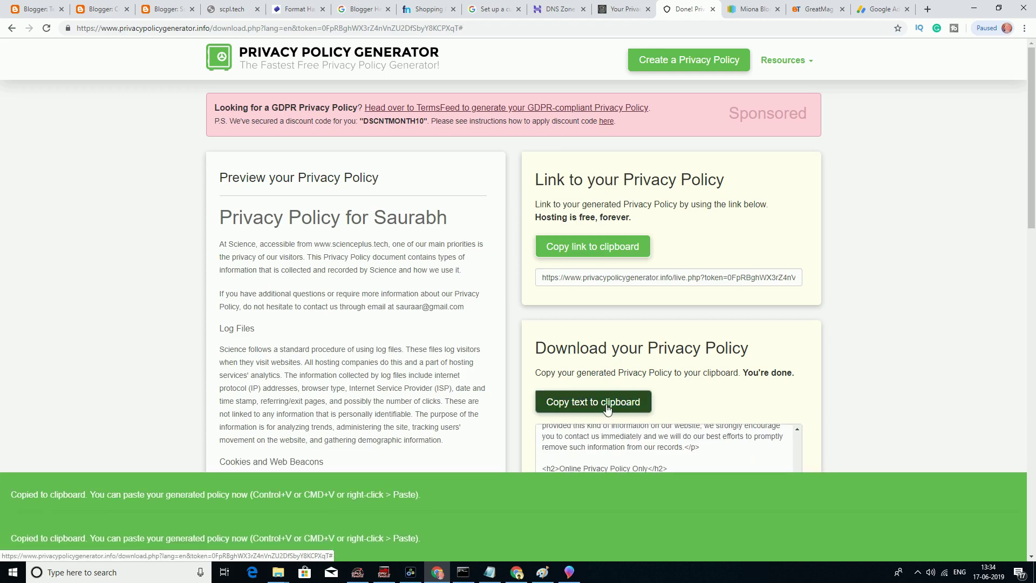
{"action": "left_click", "coordinate": [38, 9]}
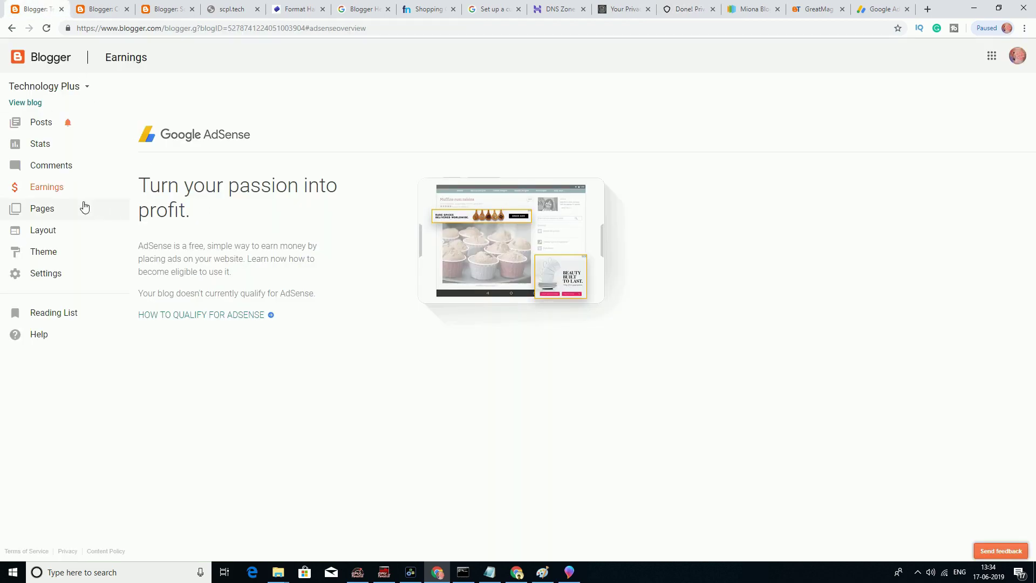
{"action": "left_click", "coordinate": [56, 212]}
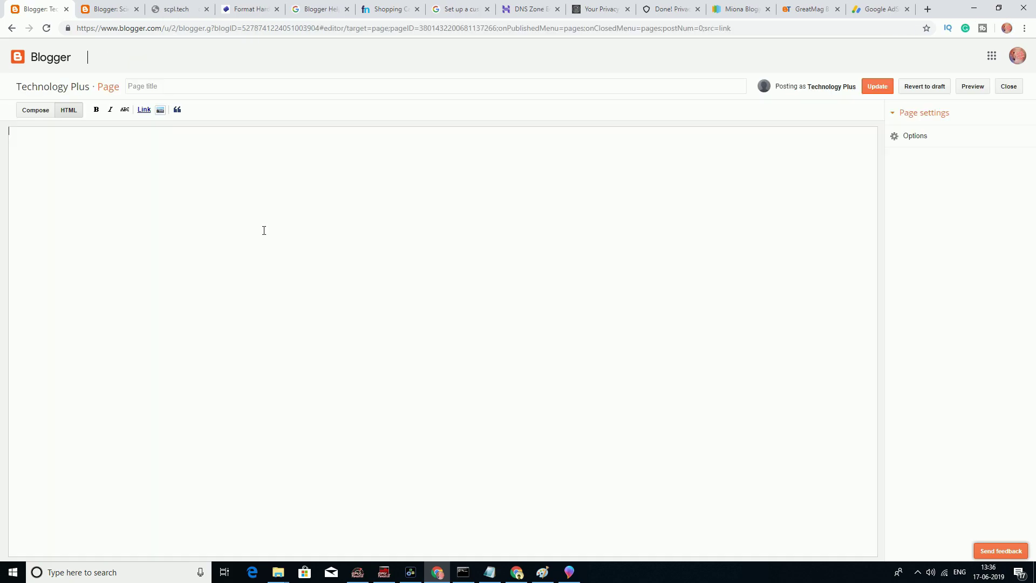
{"action": "key", "text": "ctrl+v"}
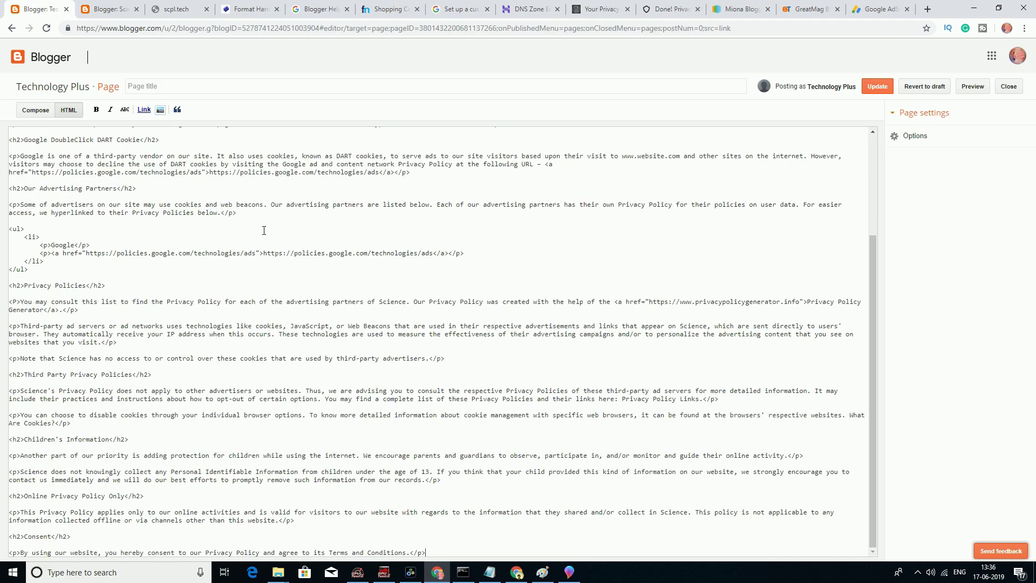
{"action": "left_click", "coordinate": [34, 110]}
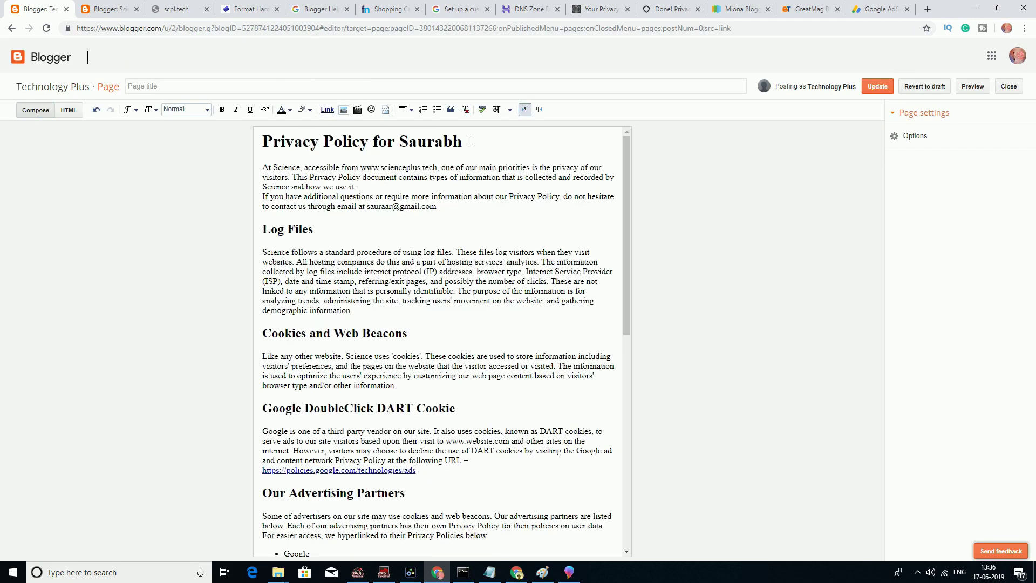
{"action": "left_click_drag", "start_coordinate": [374, 146], "coordinate": [270, 154]}
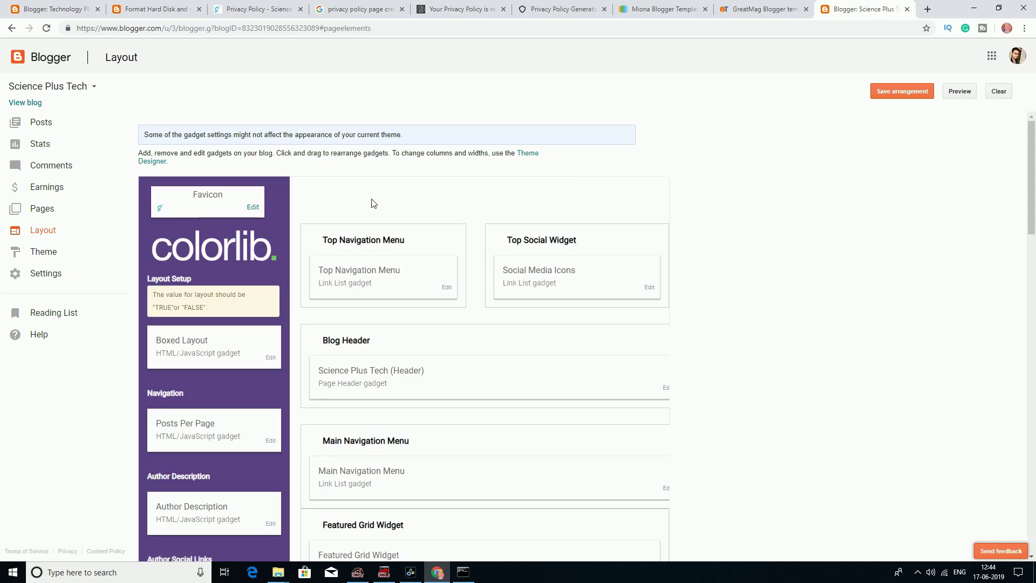
Step: View the favicon configuration of the Science Plus Tech blog, close it and look at the blog's basic settings
{"action": "left_click", "coordinate": [252, 208]}
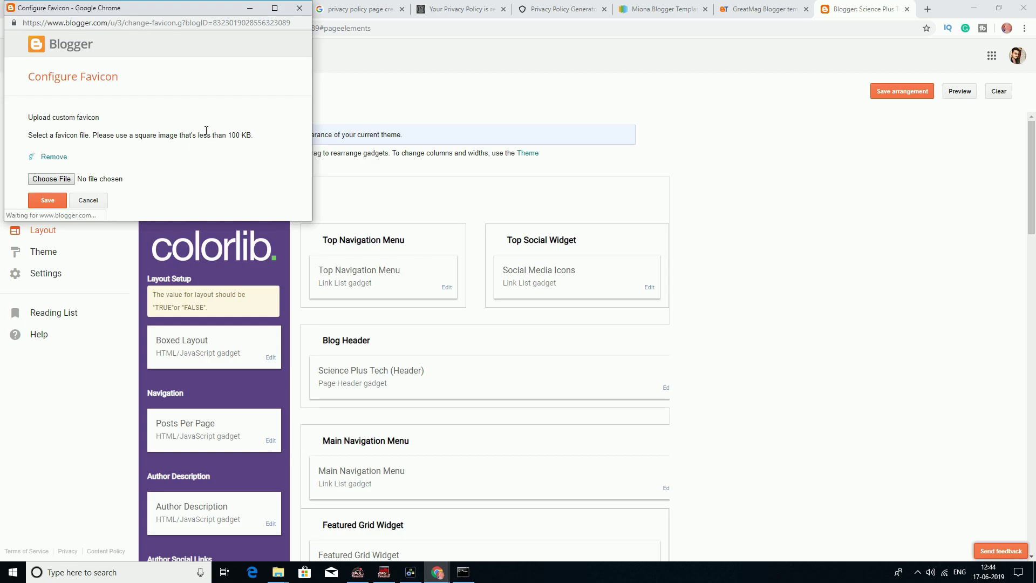
{"action": "left_click", "coordinate": [301, 10]}
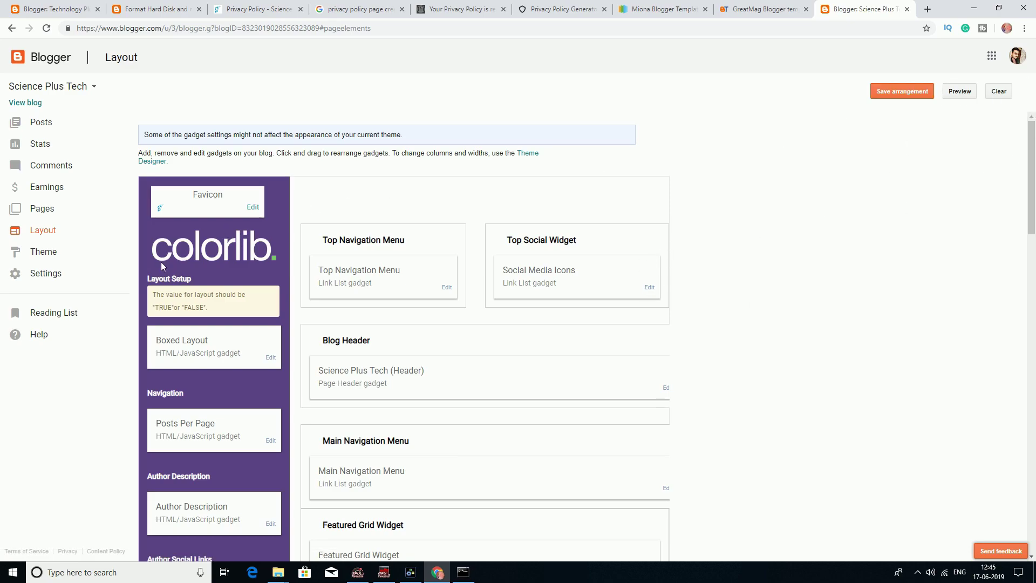
{"action": "left_click", "coordinate": [93, 272]}
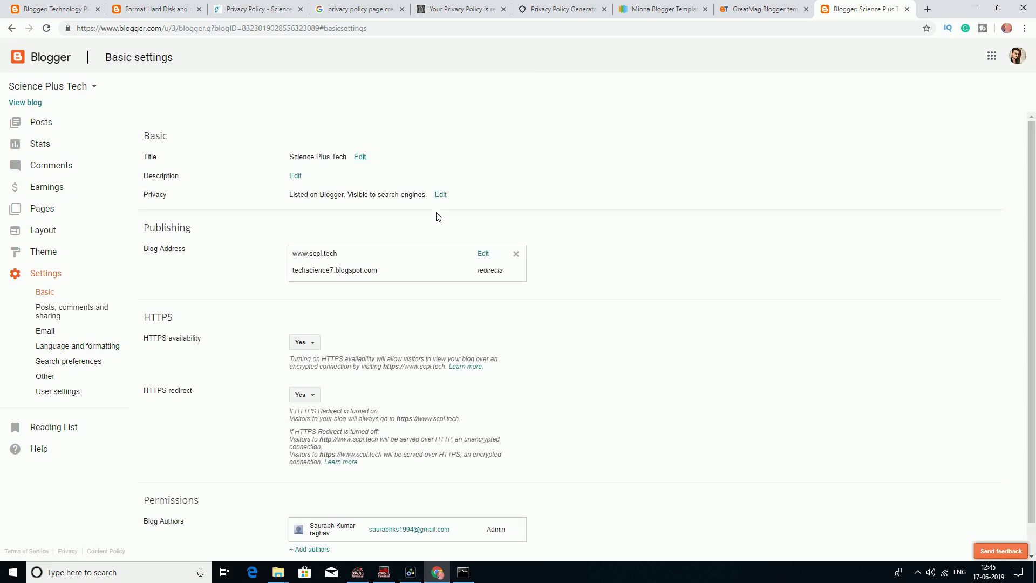
Step: Download a backup of the Science Plus Tech theme and show all downloads
{"action": "left_click", "coordinate": [81, 253]}
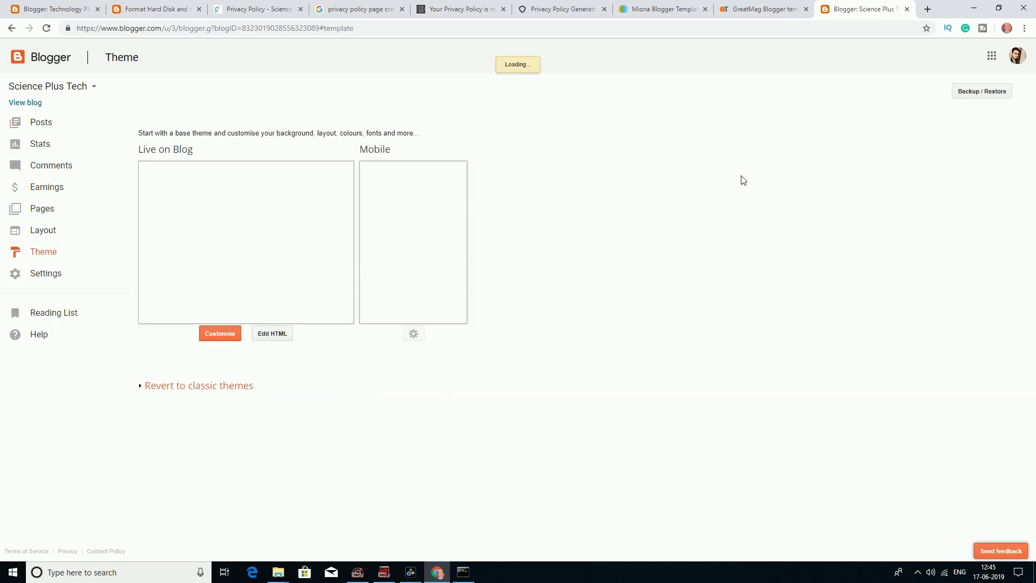
{"action": "left_click", "coordinate": [983, 91]}
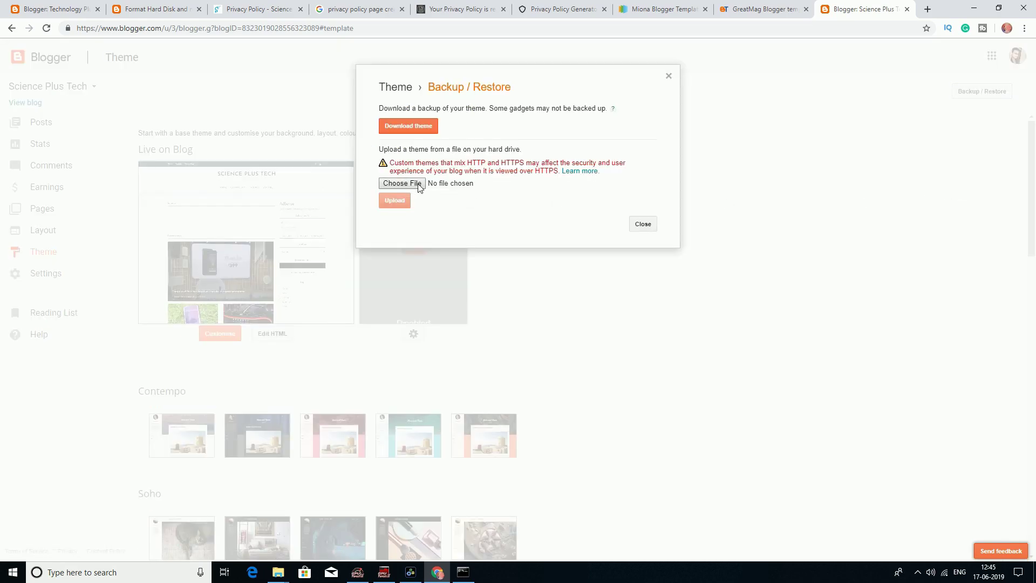
{"action": "left_click", "coordinate": [404, 128]}
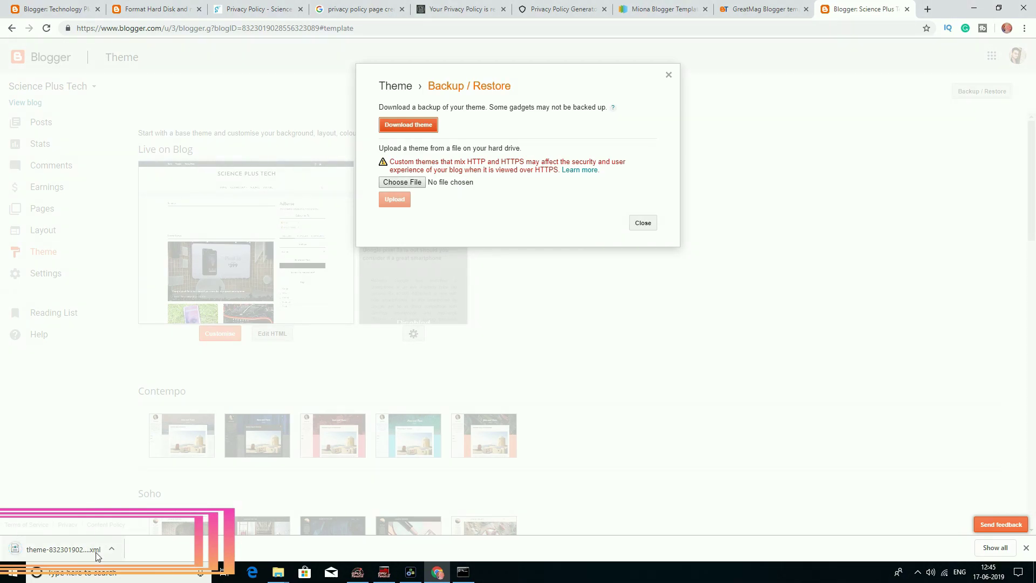
{"action": "left_click", "coordinate": [995, 548]}
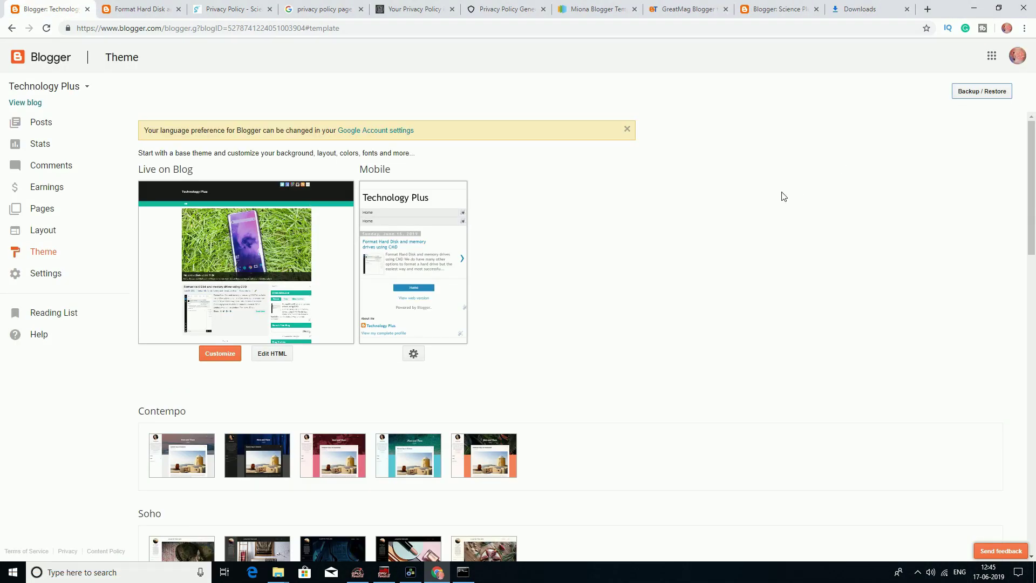
Step: Choose theme-8323019028556323089.xml from the Desktop as the theme file to restore on the Technology Plus blog
{"action": "left_click", "coordinate": [968, 94]}
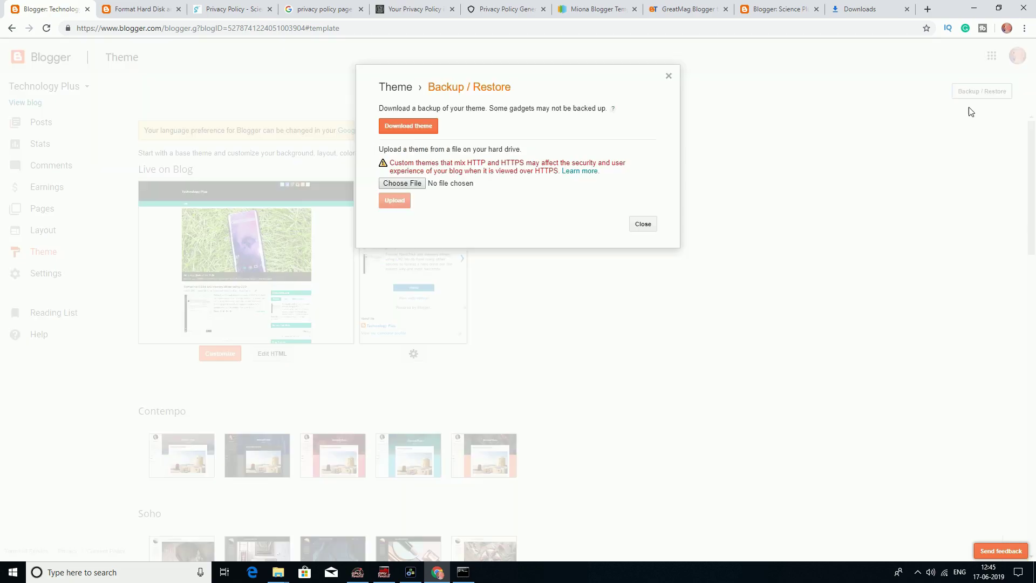
{"action": "left_click", "coordinate": [419, 185]}
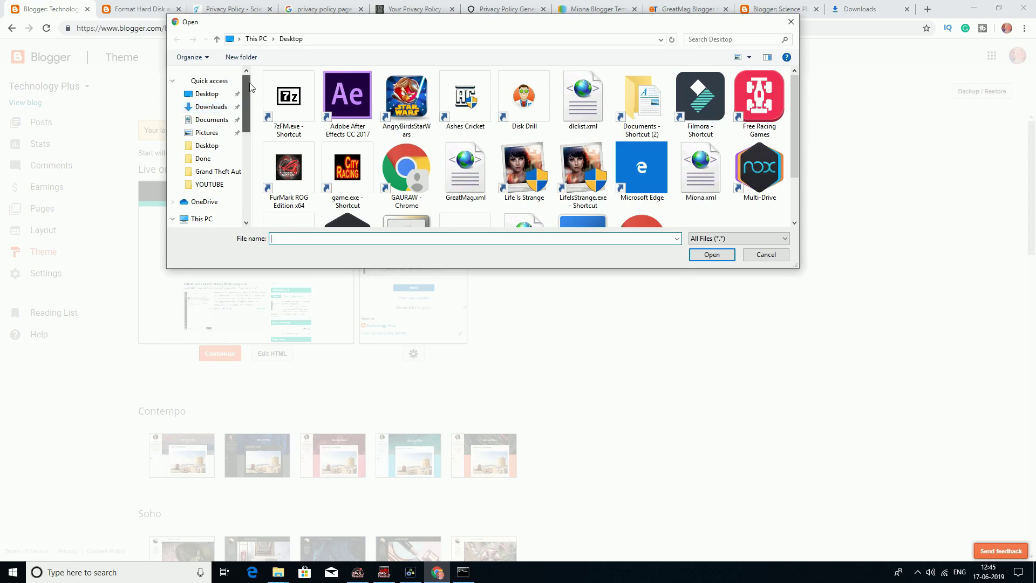
{"action": "left_click", "coordinate": [203, 93]}
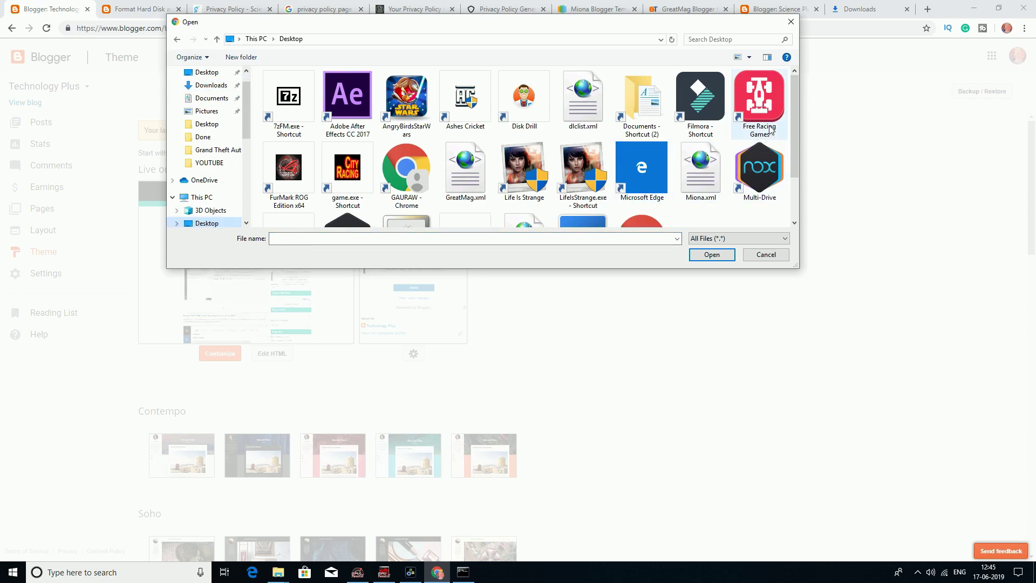
{"action": "left_click_drag", "start_coordinate": [795, 98], "coordinate": [797, 136]}
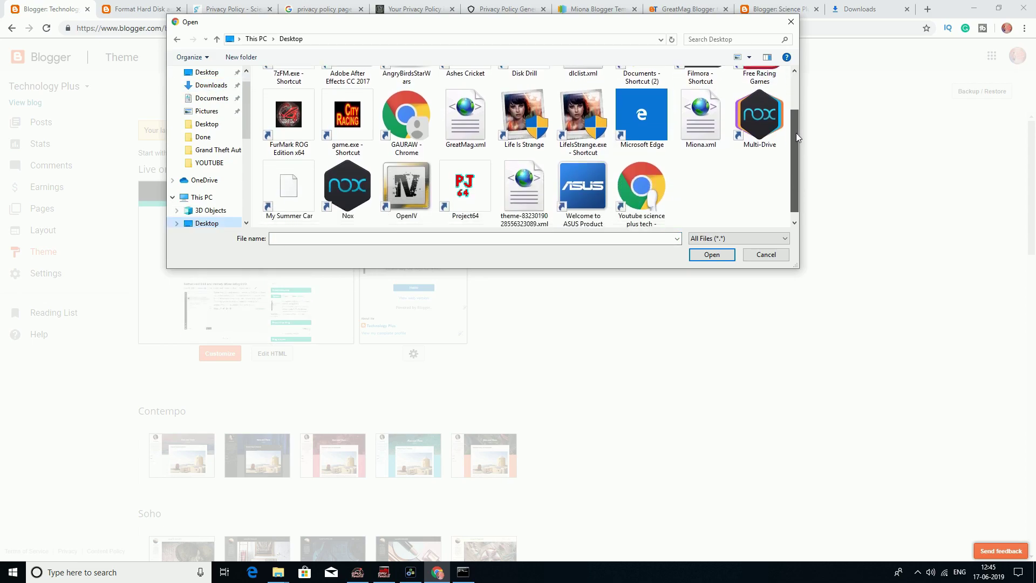
{"action": "left_click", "coordinate": [524, 190]}
{"action": "left_click", "coordinate": [708, 254]}
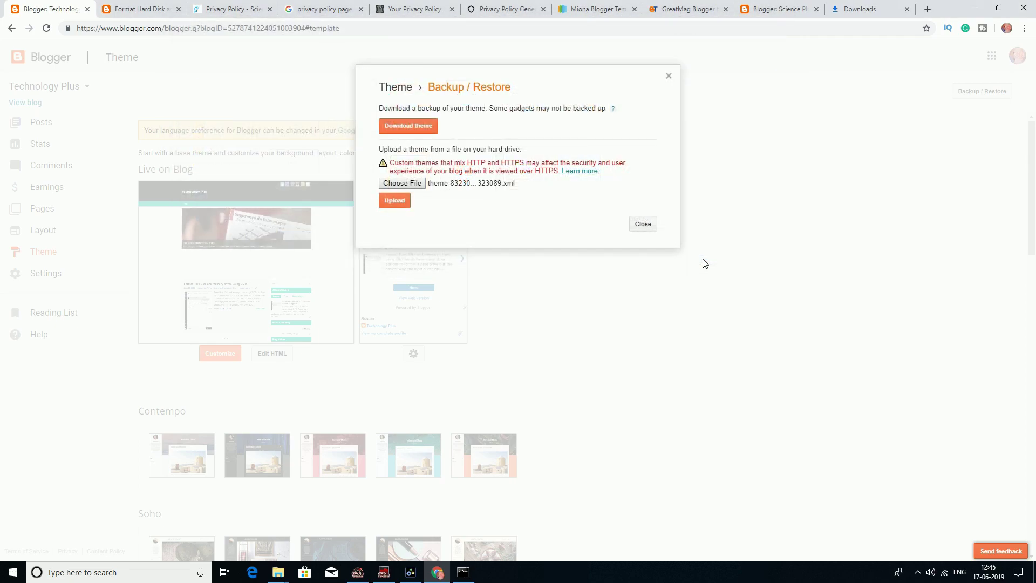
Step: Upload the chosen theme file to Technology Plus and view the Format Hard Disk post in the restored theme
{"action": "left_click", "coordinate": [400, 200]}
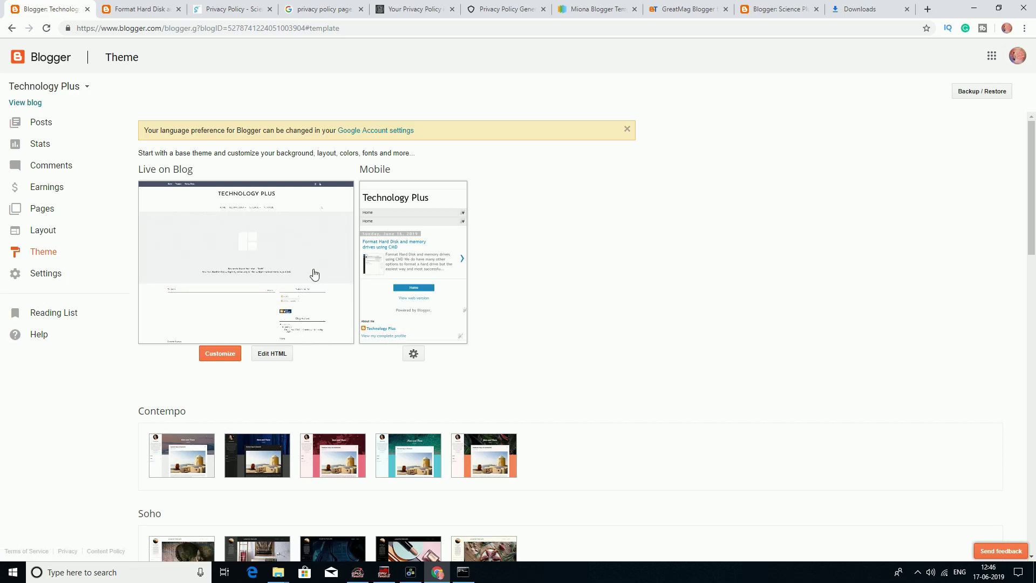
{"action": "left_click", "coordinate": [53, 130]}
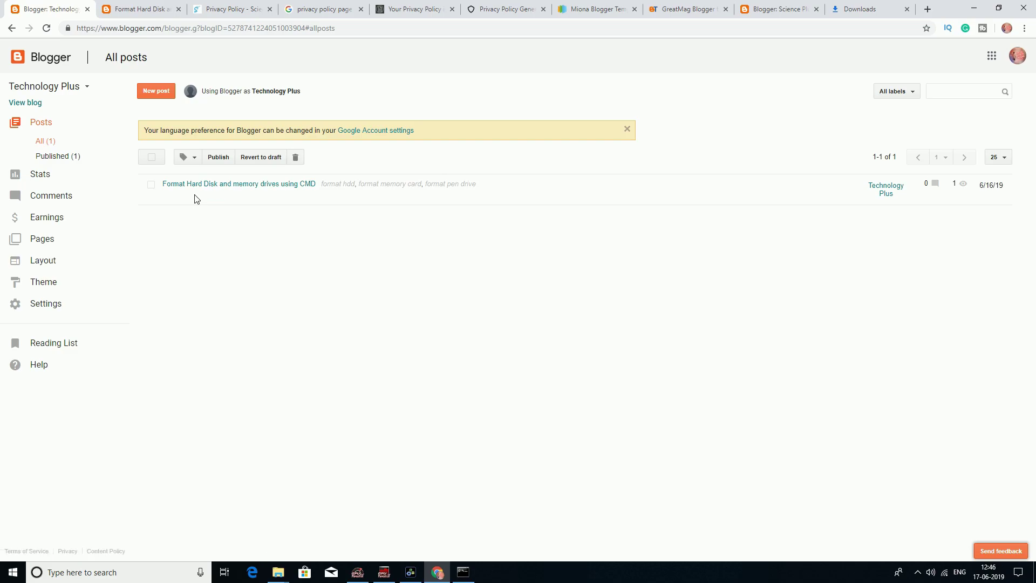
{"action": "left_click", "coordinate": [197, 199]}
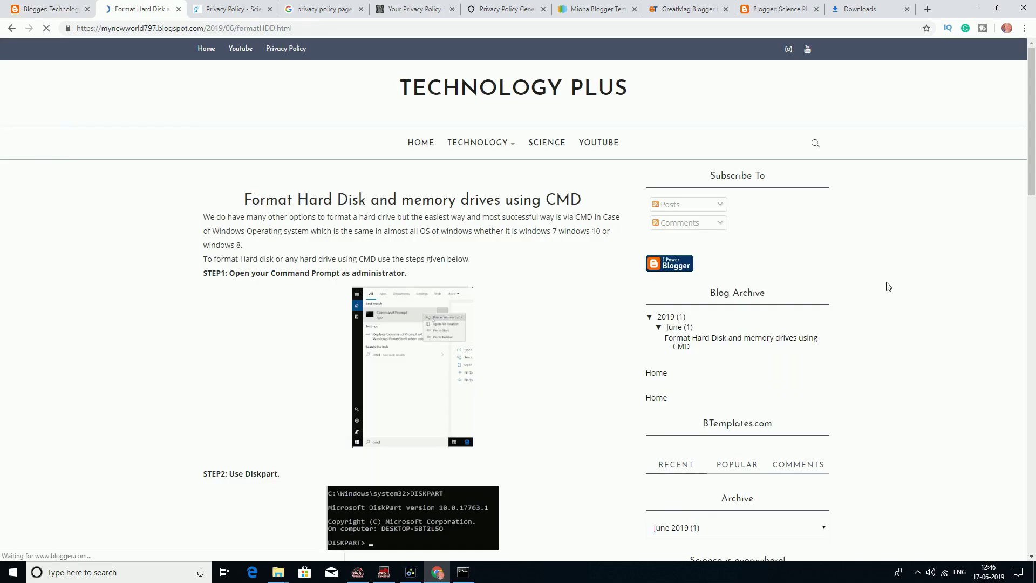
{"action": "scroll", "coordinate": [889, 287], "scroll_direction": "down", "scroll_amount": 15}
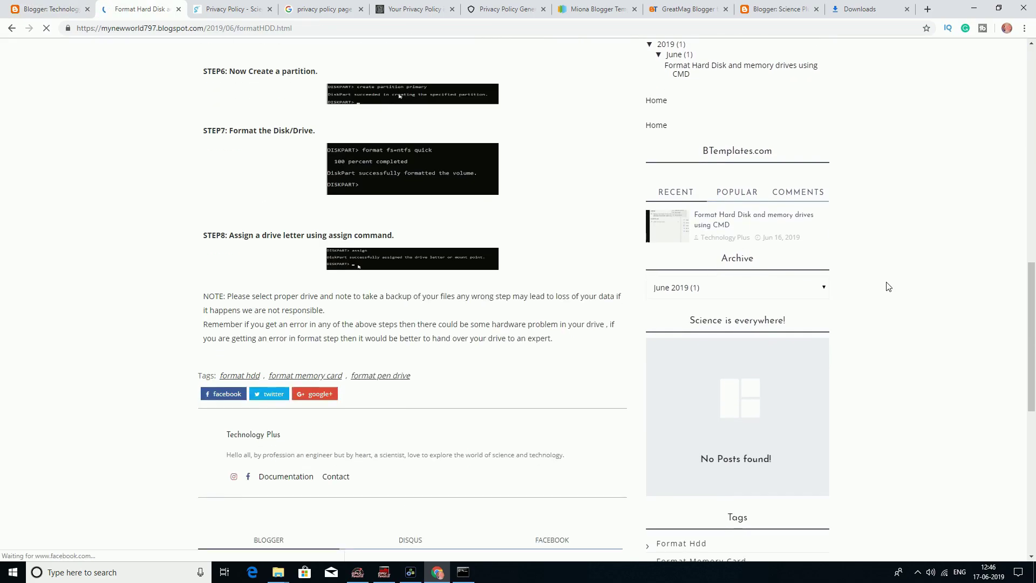
{"action": "scroll", "coordinate": [889, 286], "scroll_direction": "up", "scroll_amount": 15}
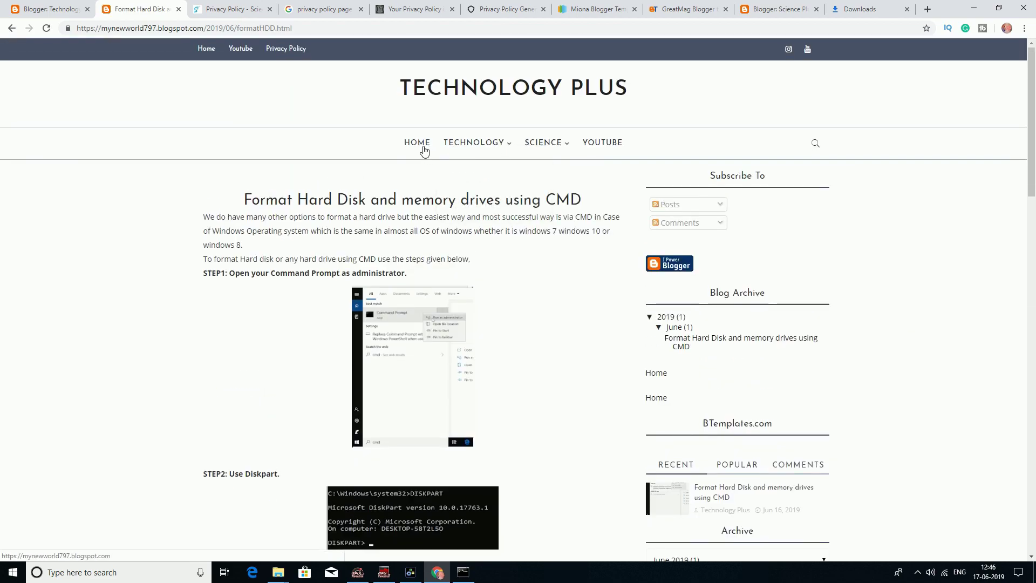
Step: Open the Technology Plus home page and test its Science link and the Phone link under Technology
{"action": "left_click", "coordinate": [423, 147]}
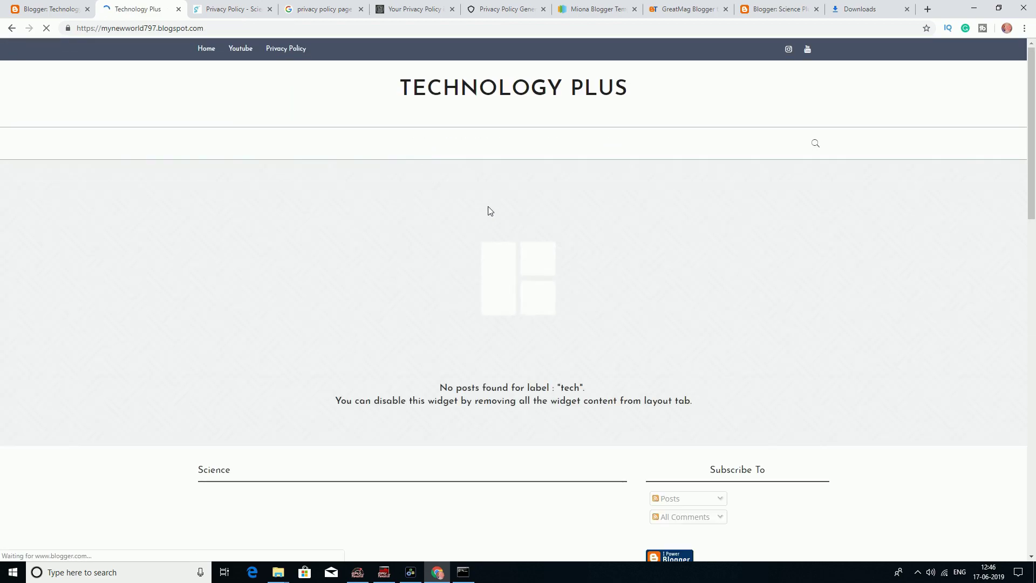
{"action": "mouse_move", "coordinate": [508, 144]}
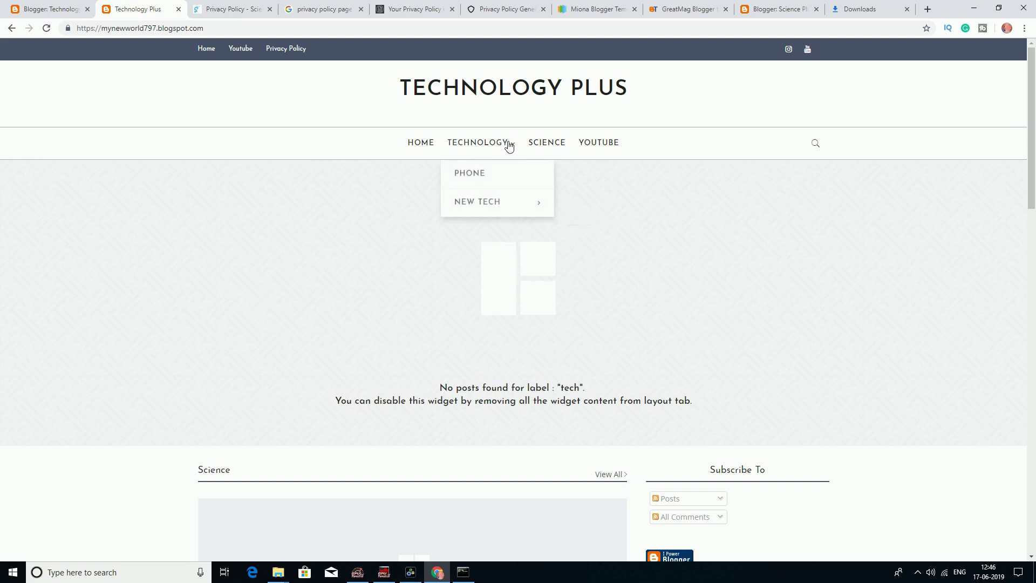
{"action": "left_click", "coordinate": [565, 154]}
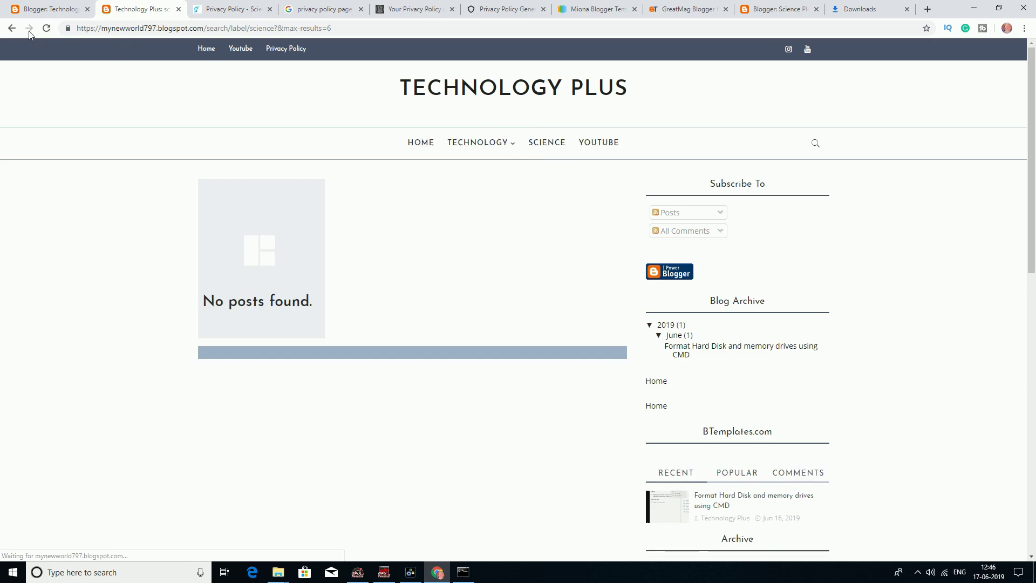
{"action": "mouse_move", "coordinate": [504, 145]}
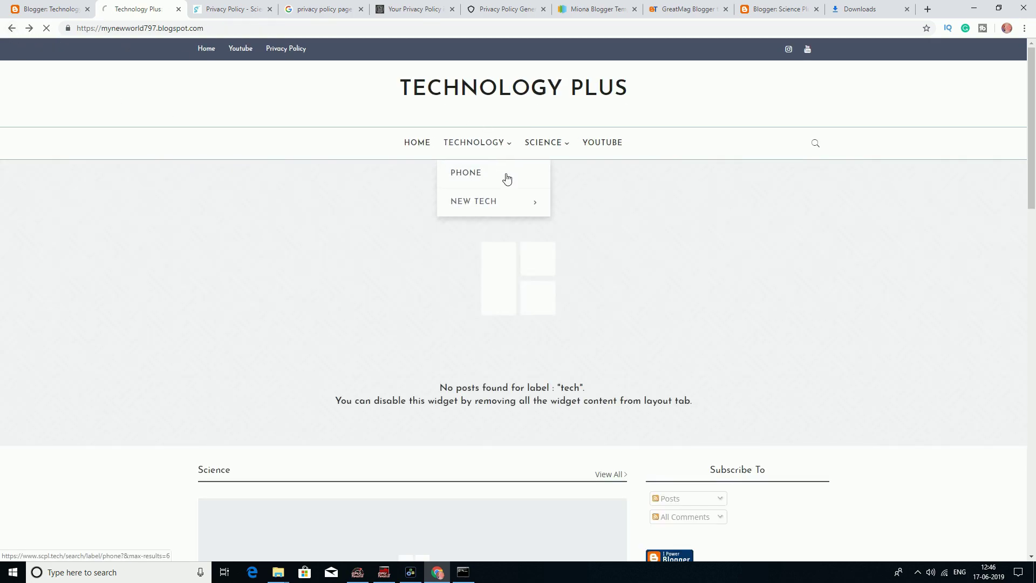
{"action": "left_click", "coordinate": [507, 176]}
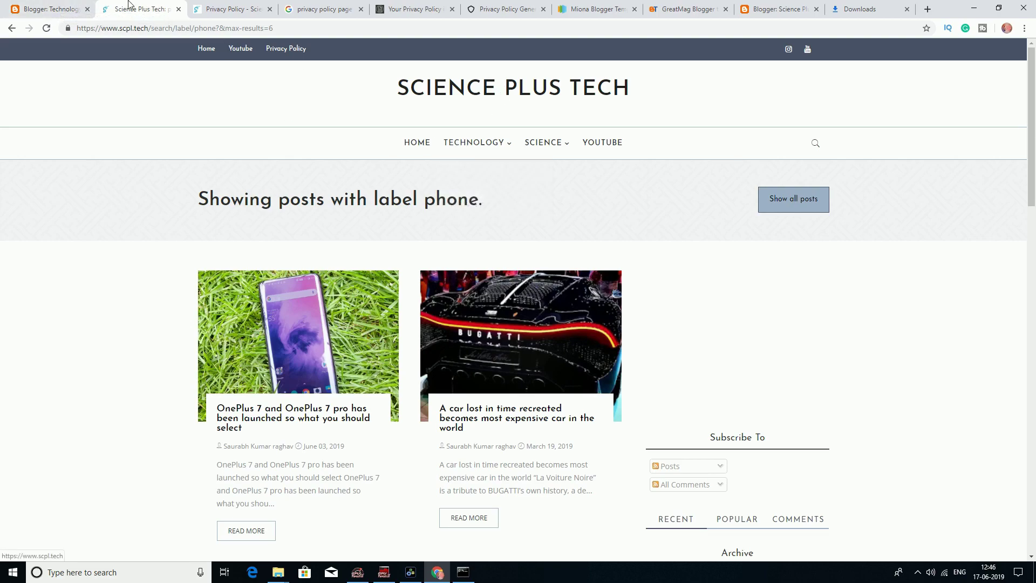
Step: Open the layout of the Technology Plus blog and view the blog's home page again
{"action": "left_click", "coordinate": [49, 9]}
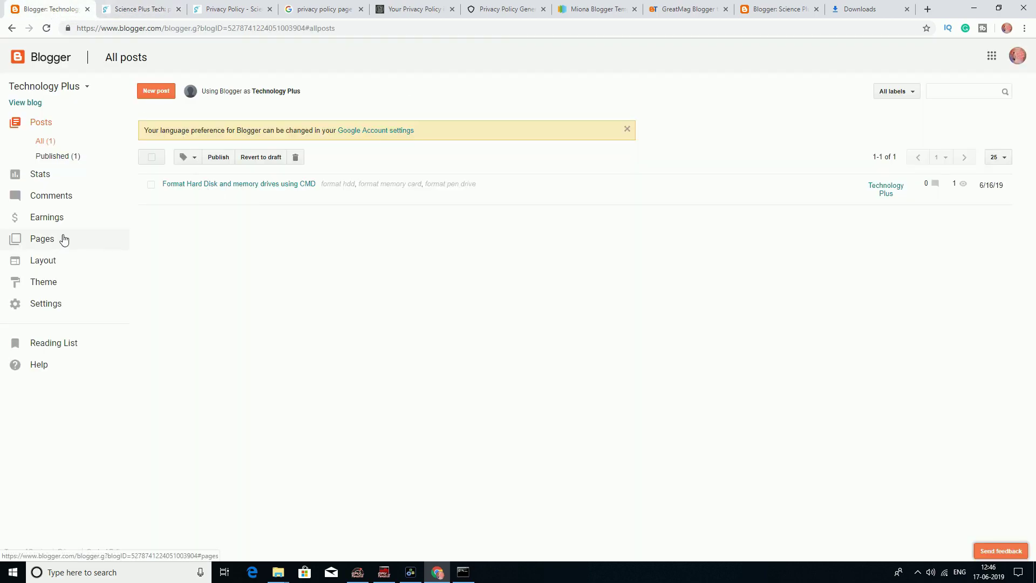
{"action": "left_click", "coordinate": [61, 270]}
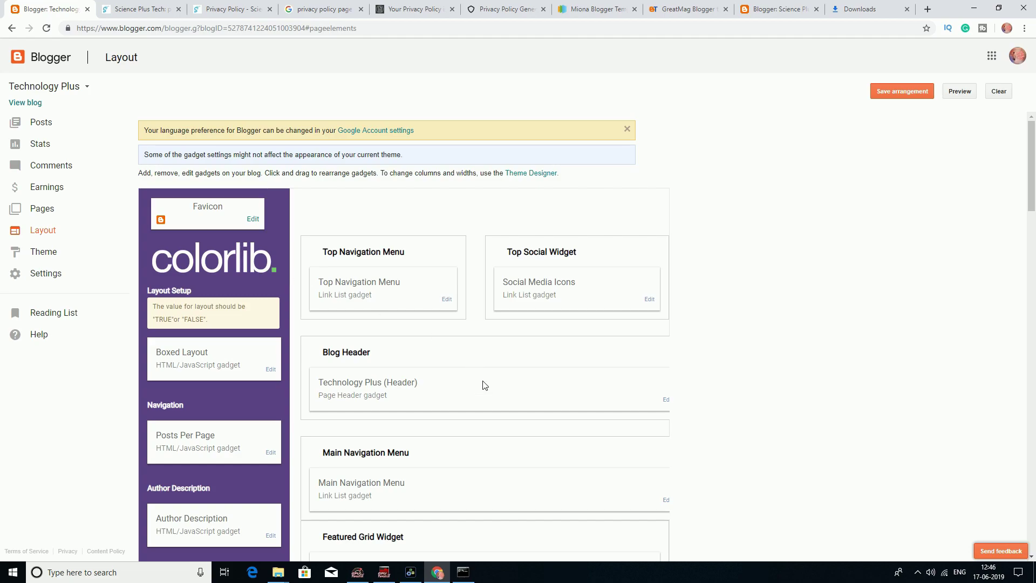
{"action": "left_click", "coordinate": [141, 9]}
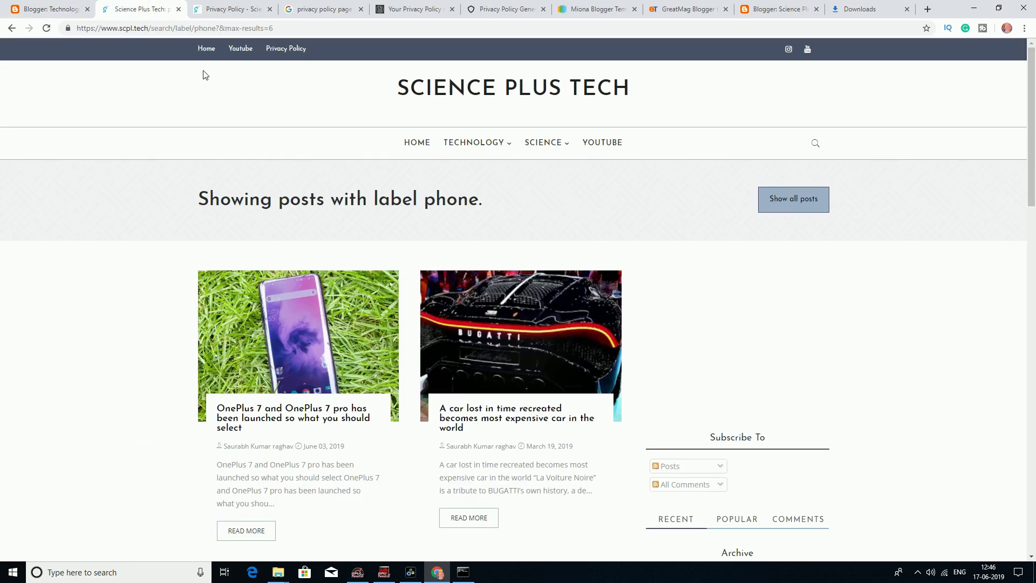
{"action": "left_click", "coordinate": [55, 8]}
{"action": "left_click", "coordinate": [25, 102]}
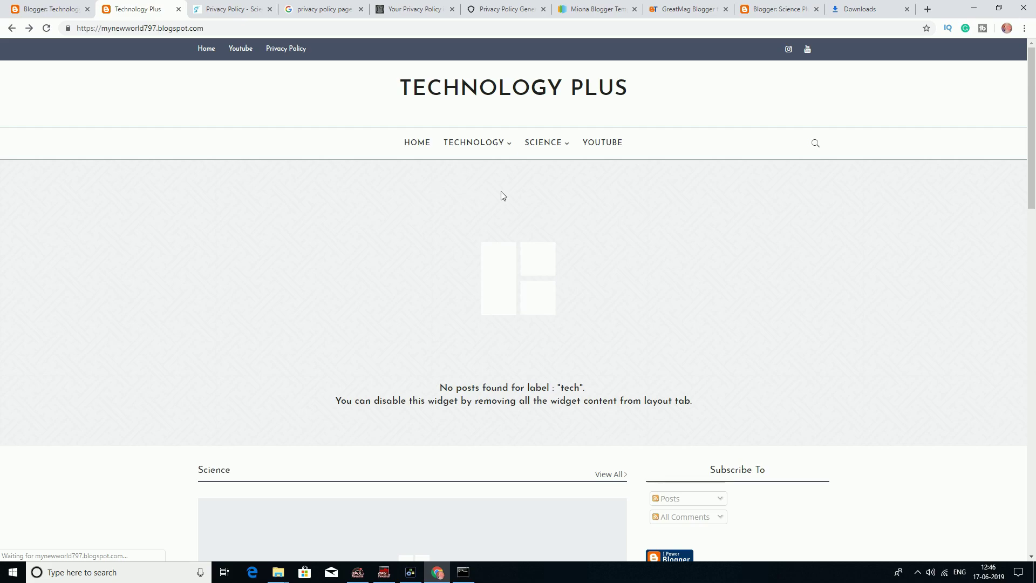
Step: Examine the home page's featured, Science and Latest News sections and collapse June in the blog archive
{"action": "scroll", "coordinate": [528, 280], "scroll_direction": "down", "scroll_amount": 5}
{"action": "scroll", "coordinate": [529, 283], "scroll_direction": "down", "scroll_amount": 8}
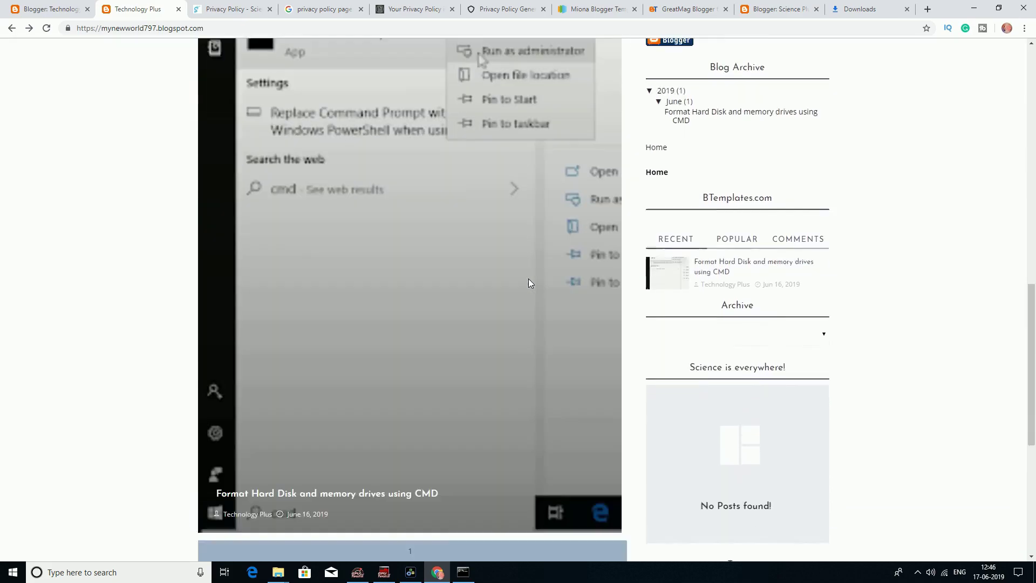
{"action": "scroll", "coordinate": [529, 283], "scroll_direction": "up", "scroll_amount": 9}
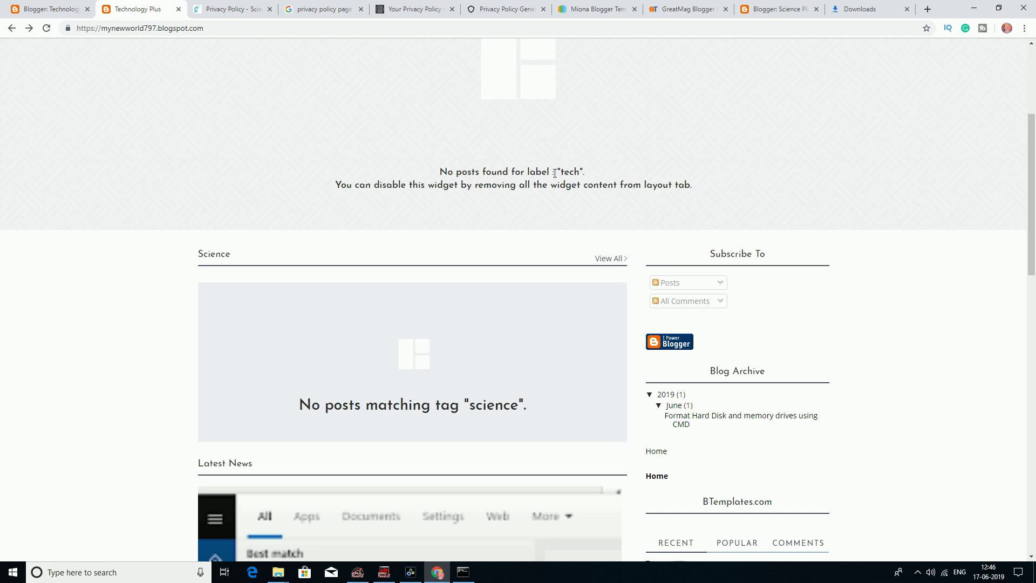
{"action": "left_click_drag", "start_coordinate": [561, 170], "coordinate": [583, 174]}
{"action": "scroll", "coordinate": [508, 402], "scroll_direction": "down", "scroll_amount": 1}
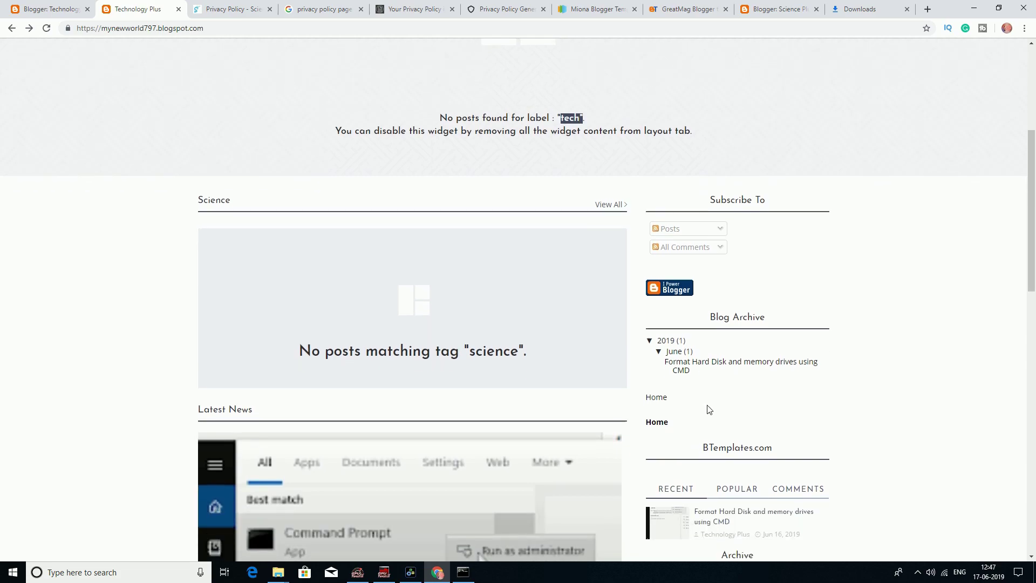
{"action": "left_click", "coordinate": [660, 351]}
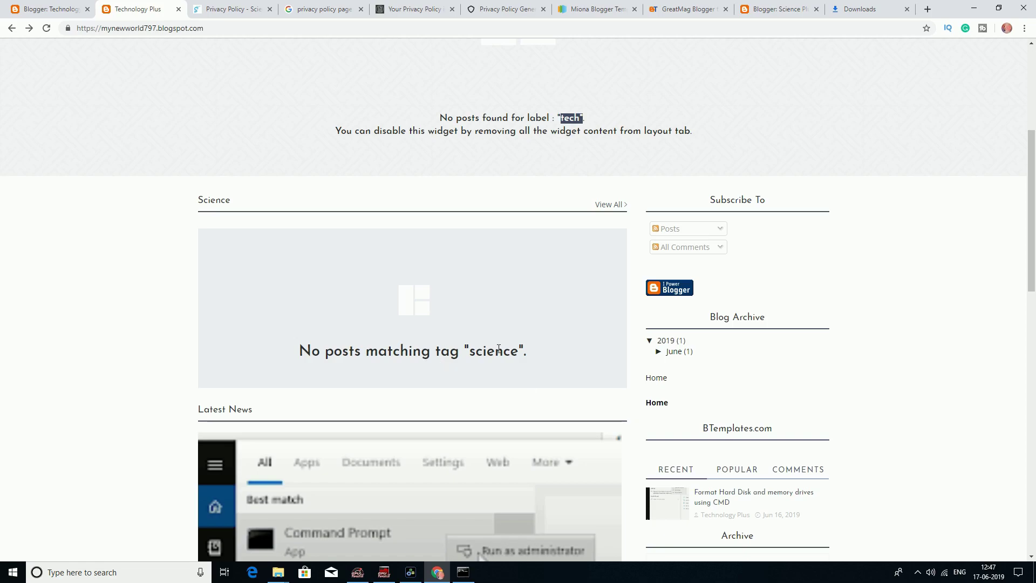
{"action": "scroll", "coordinate": [499, 348], "scroll_direction": "down", "scroll_amount": 9}
{"action": "scroll", "coordinate": [499, 349], "scroll_direction": "up", "scroll_amount": 6}
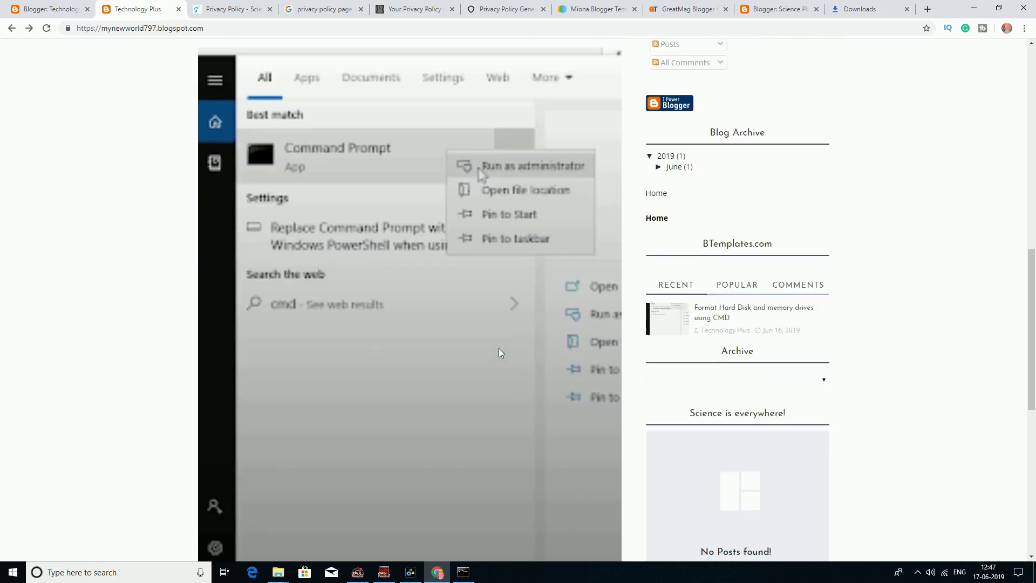
{"action": "scroll", "coordinate": [499, 348], "scroll_direction": "up", "scroll_amount": 5}
{"action": "scroll", "coordinate": [347, 246], "scroll_direction": "up", "scroll_amount": 5}
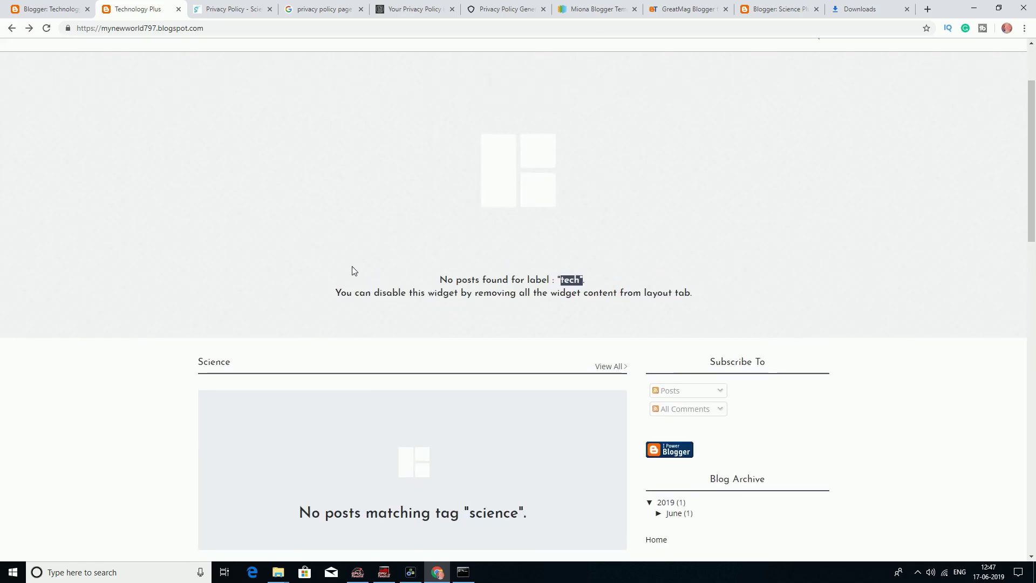
Step: Examine the domain, label name and max-results value of the gadget label address in Notepad beside the Science Plus Tech home page
{"action": "left_click", "coordinate": [43, 5]}
{"action": "left_click", "coordinate": [168, 8]}
{"action": "scroll", "coordinate": [256, 224], "scroll_direction": "up", "scroll_amount": 2}
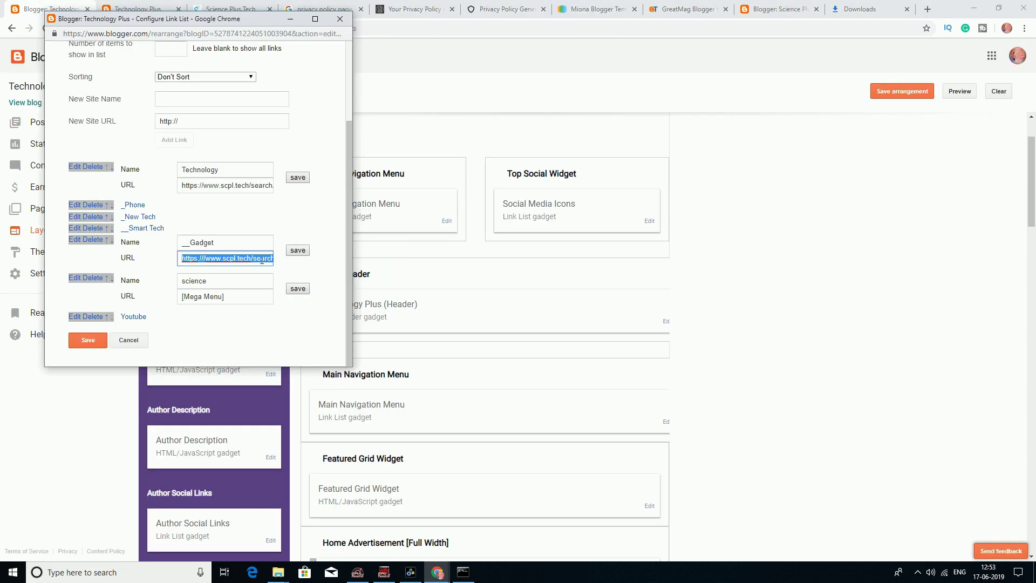
{"action": "left_click", "coordinate": [194, 8]}
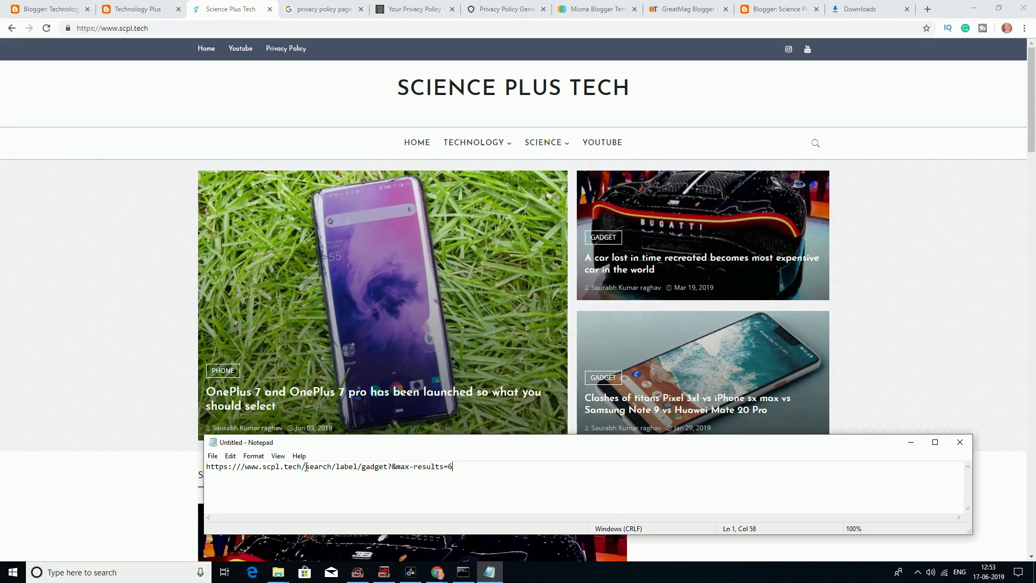
{"action": "left_click_drag", "start_coordinate": [306, 466], "coordinate": [198, 475]}
{"action": "left_click_drag", "start_coordinate": [332, 468], "coordinate": [376, 468]}
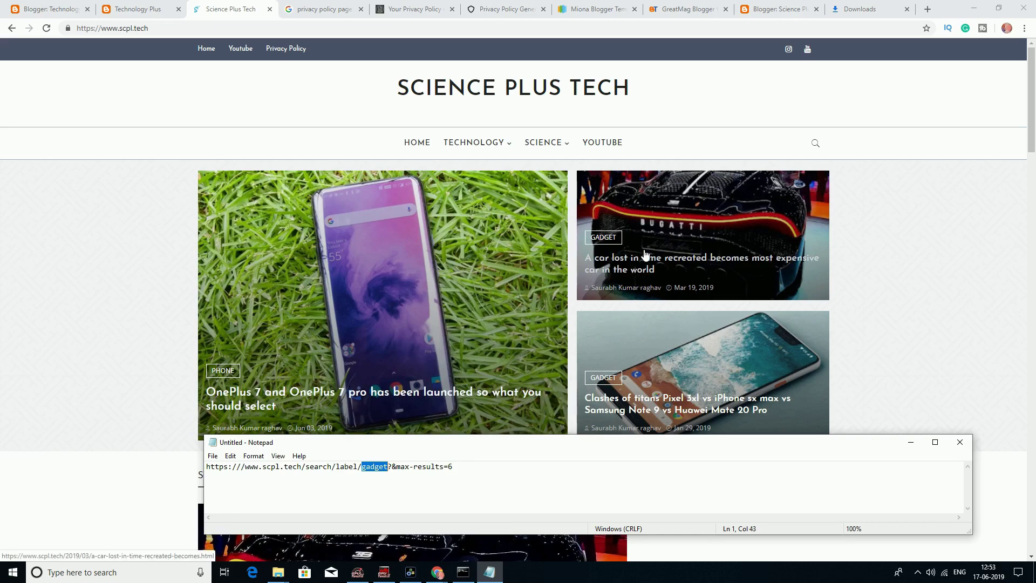
{"action": "left_click", "coordinate": [408, 469]}
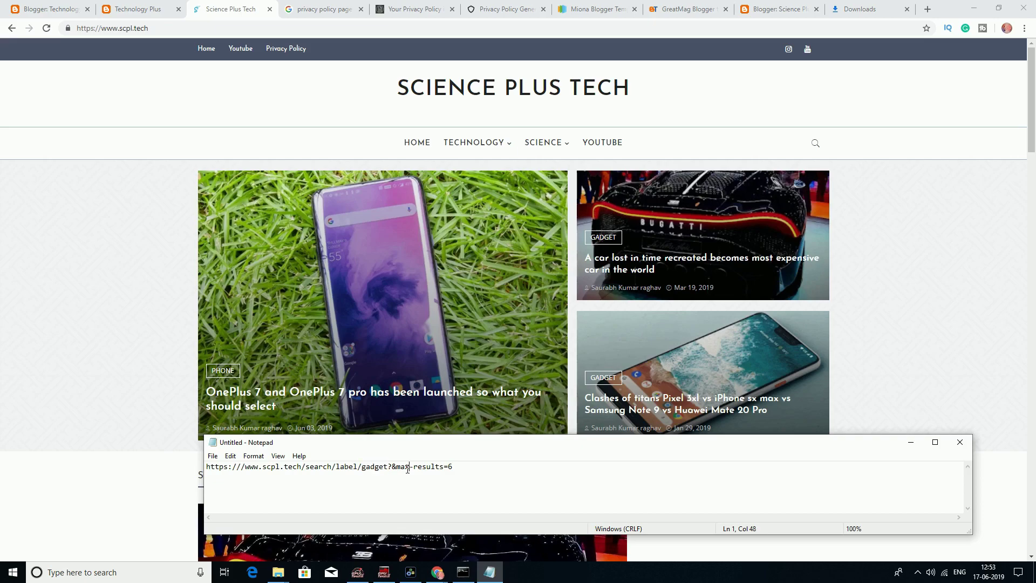
{"action": "double_click", "coordinate": [449, 468]}
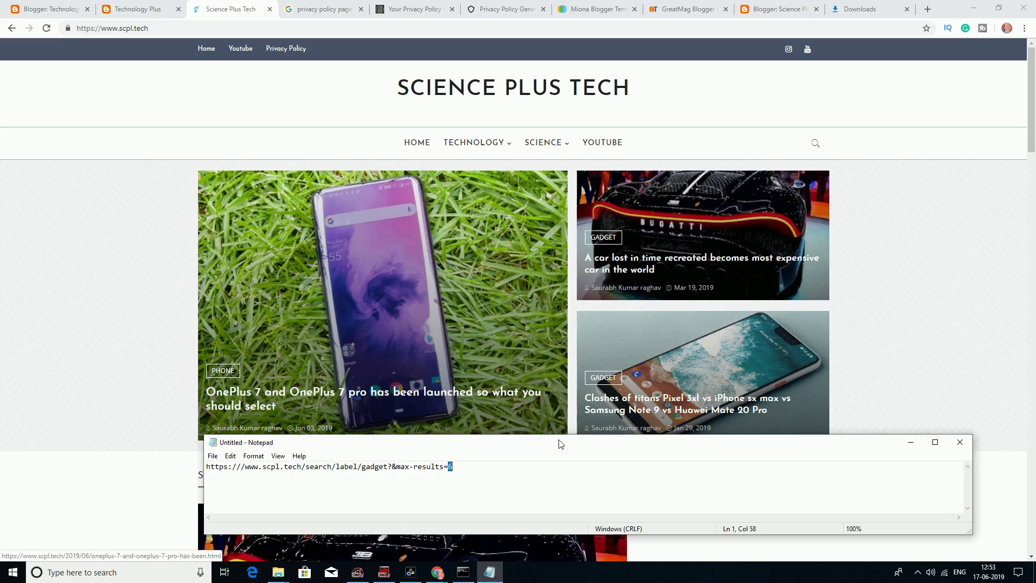
{"action": "left_click_drag", "start_coordinate": [560, 444], "coordinate": [856, 511]}
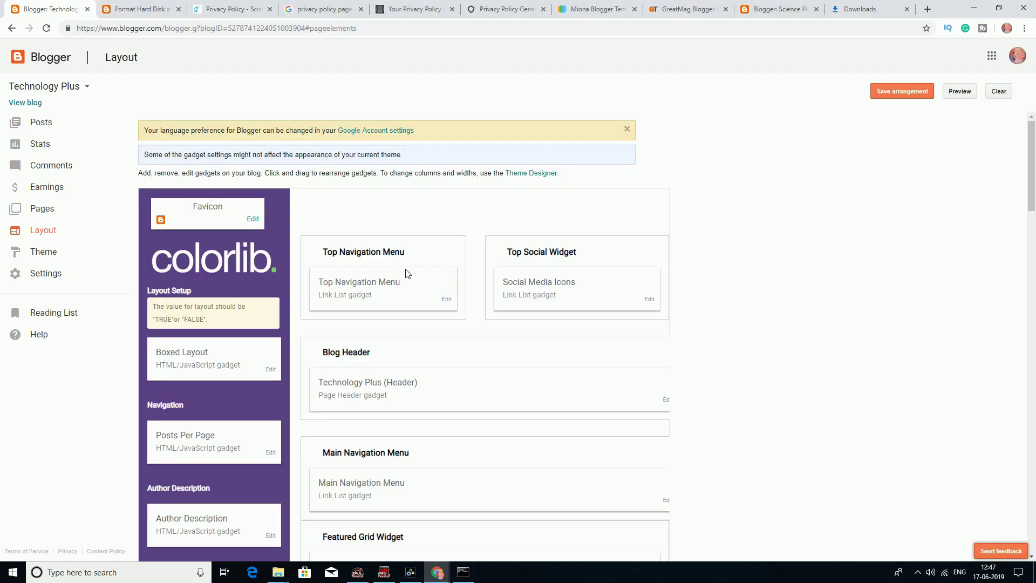
Step: Open the Top Navigation Menu link list and show the names and URLs of its Home, Privacy Policy and Youtube links
{"action": "left_click", "coordinate": [447, 299]}
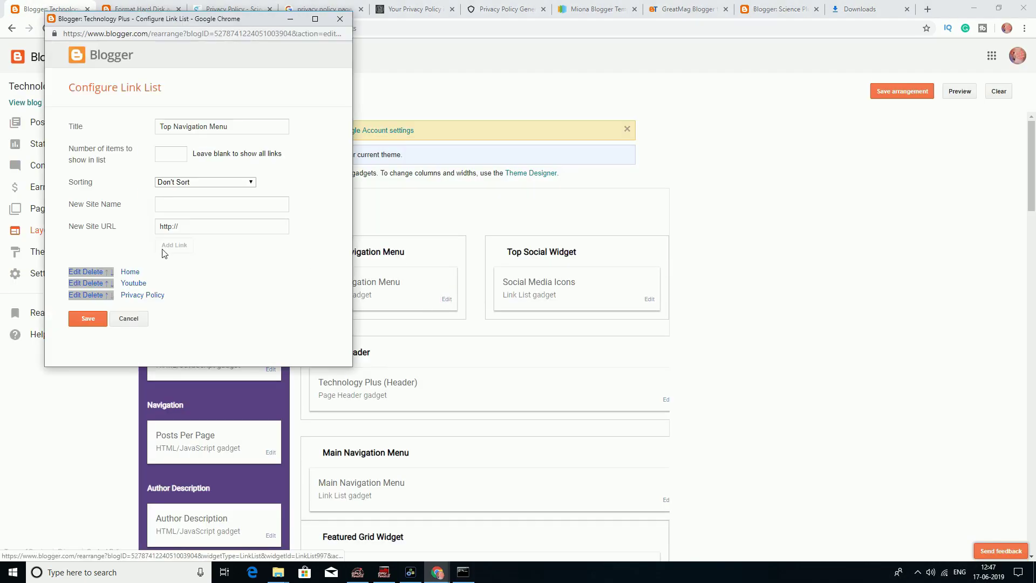
{"action": "left_click", "coordinate": [76, 272]}
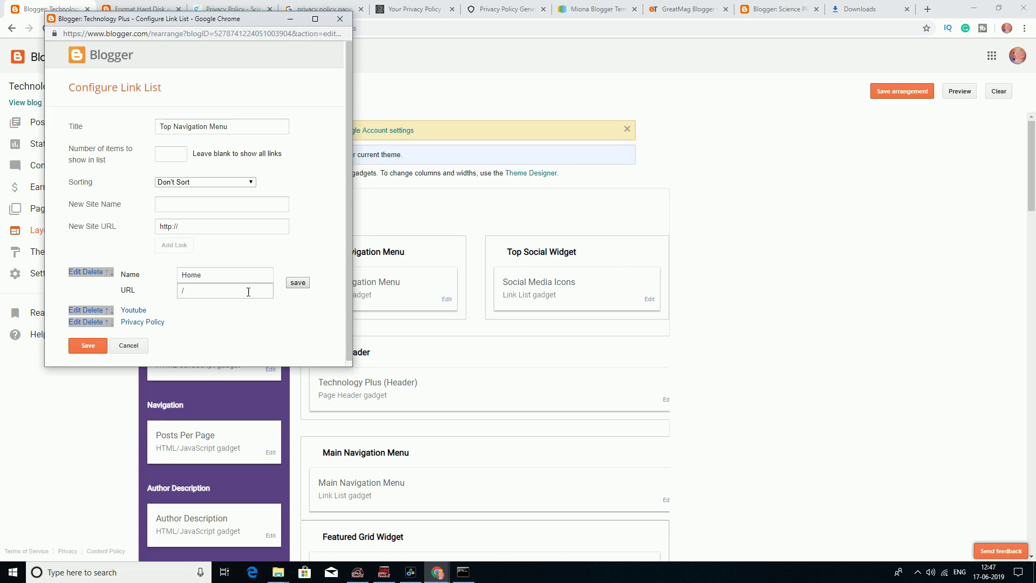
{"action": "left_click", "coordinate": [193, 277]}
{"action": "left_click", "coordinate": [79, 322]}
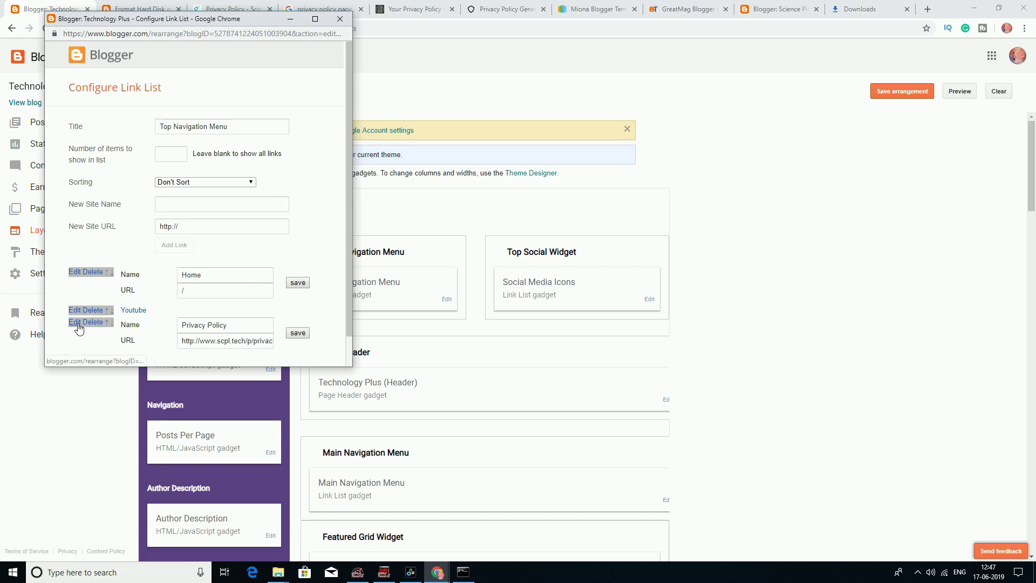
{"action": "scroll", "coordinate": [225, 326], "scroll_direction": "down", "scroll_amount": 1}
{"action": "left_click_drag", "start_coordinate": [204, 311], "coordinate": [73, 307]}
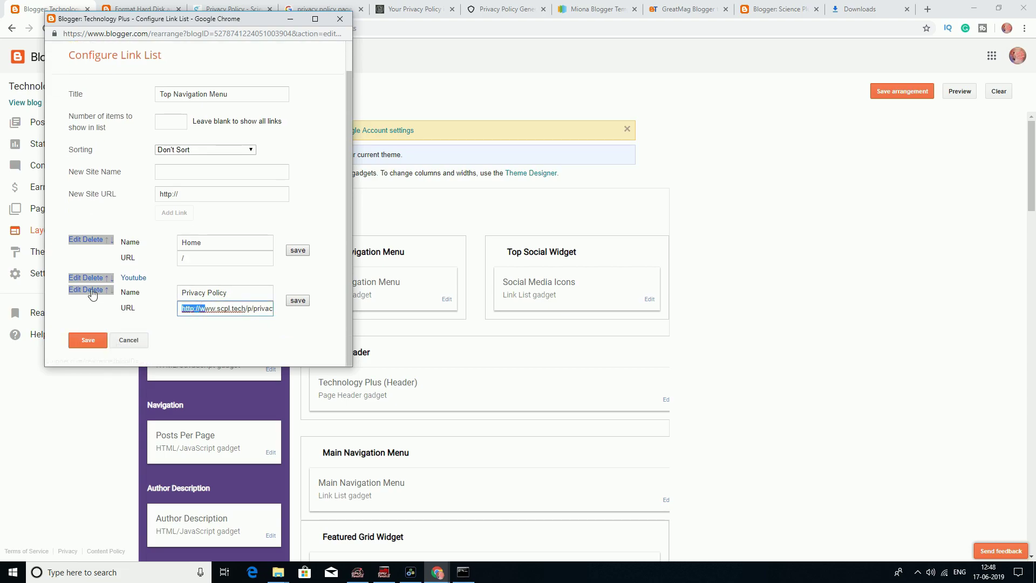
{"action": "left_click", "coordinate": [77, 278]}
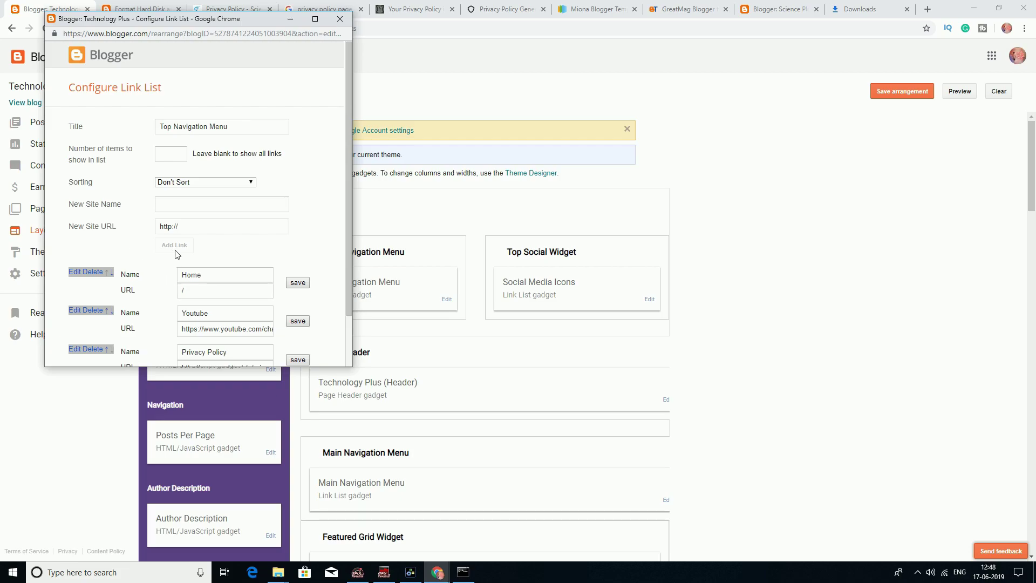
{"action": "left_click", "coordinate": [180, 208]}
Step: Reload the Science Plus Tech privacy policy page, show its Technology submenu and go to the site's home page
{"action": "left_click", "coordinate": [216, 4]}
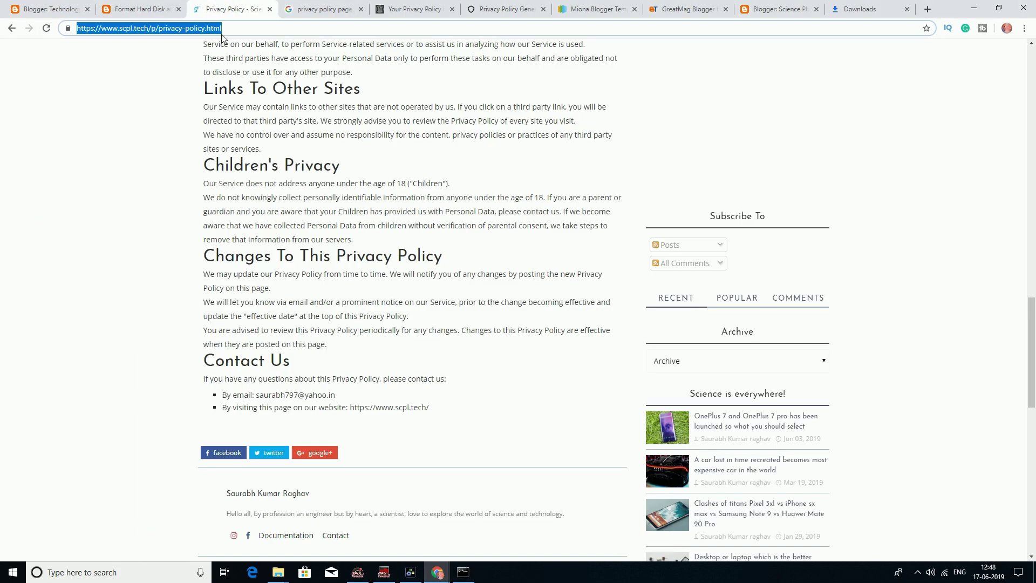
{"action": "key", "text": "Return"}
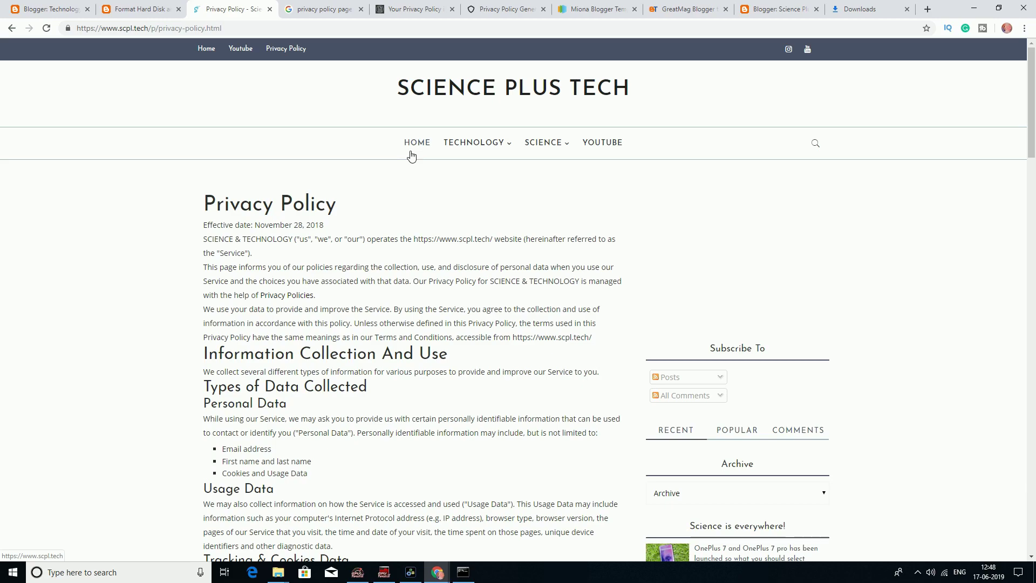
{"action": "mouse_move", "coordinate": [445, 153]}
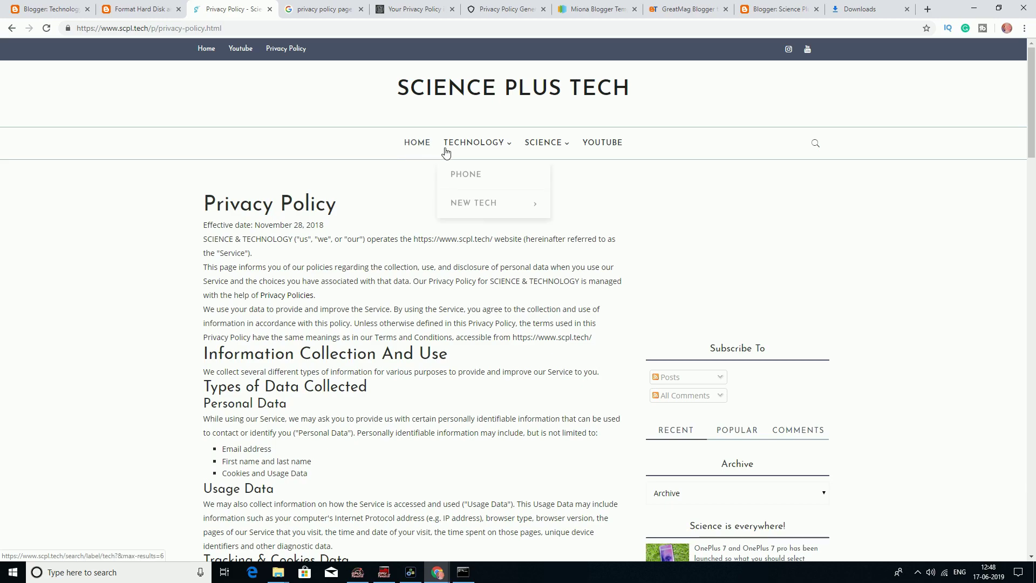
{"action": "left_click", "coordinate": [418, 143]}
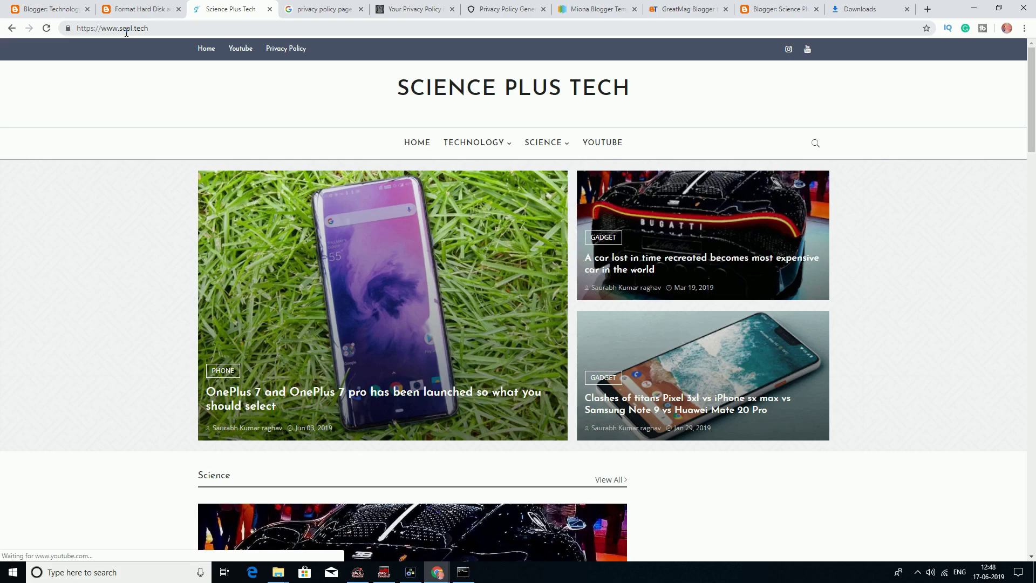
Step: Copy the web address of the Science Plus Tech home page and return to the Technology Plus layout
{"action": "left_click", "coordinate": [129, 30]}
{"action": "right_click", "coordinate": [128, 30]}
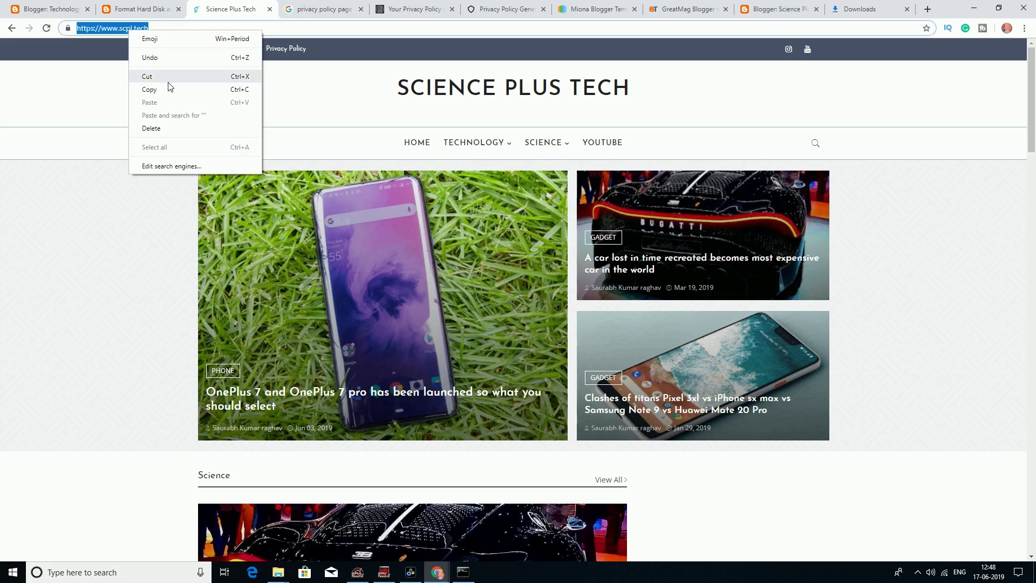
{"action": "left_click", "coordinate": [162, 89]}
{"action": "left_click", "coordinate": [139, 9]}
{"action": "left_click", "coordinate": [51, 9]}
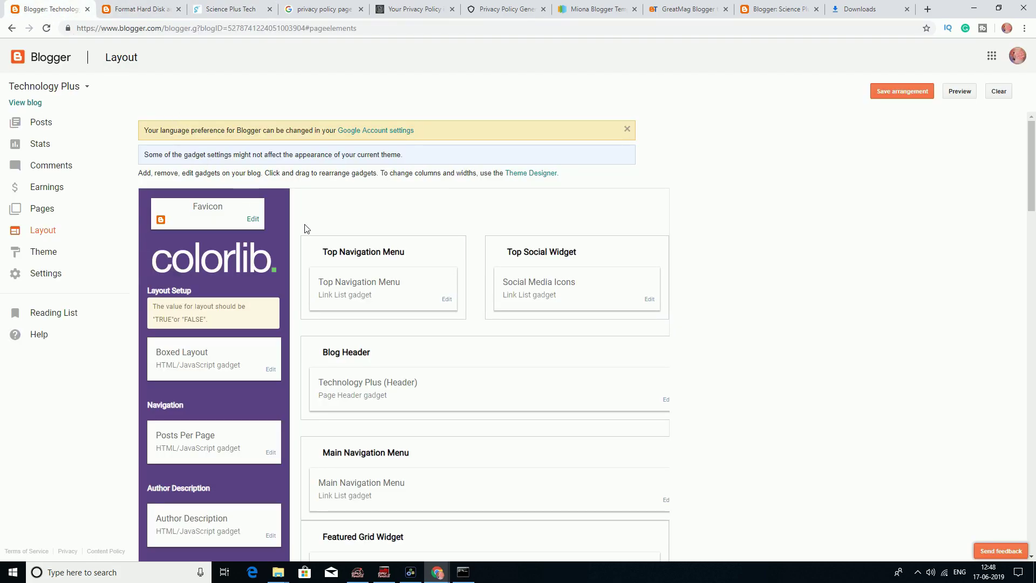
{"action": "left_click", "coordinate": [447, 299]}
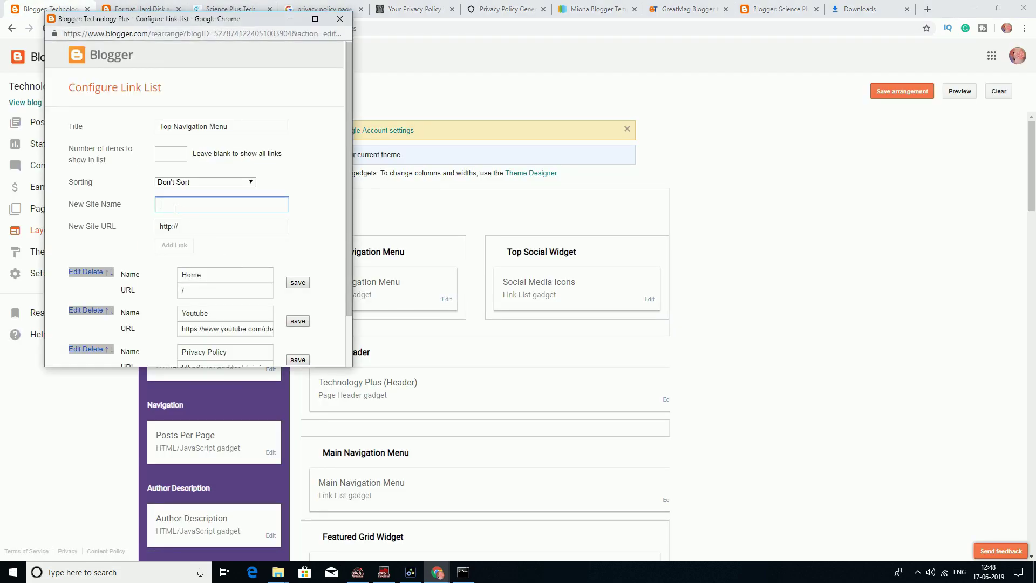
{"action": "key", "text": "Tab"}
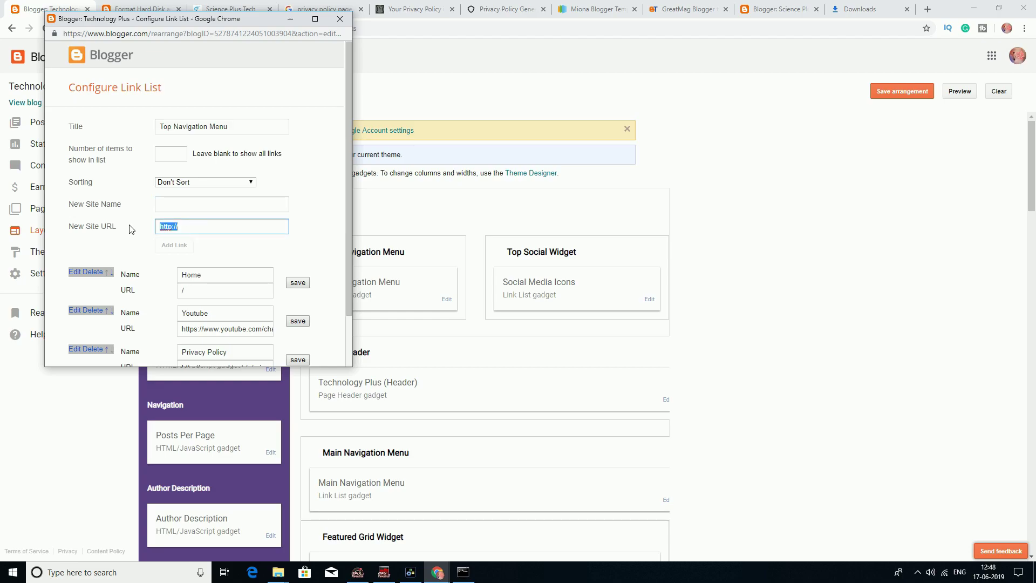
{"action": "right_click", "coordinate": [181, 226]}
{"action": "left_click", "coordinate": [222, 335]}
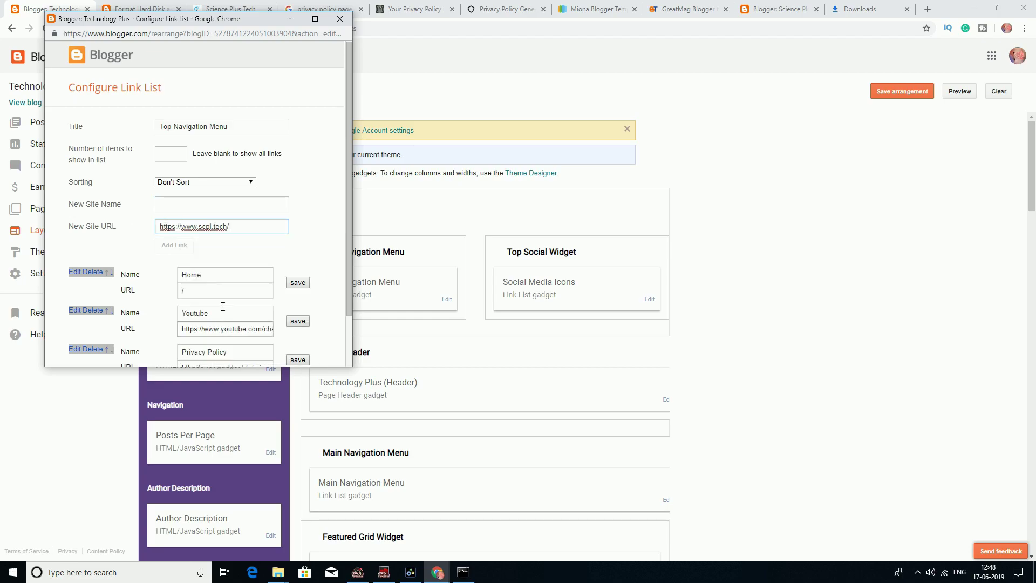
{"action": "left_click", "coordinate": [192, 203]}
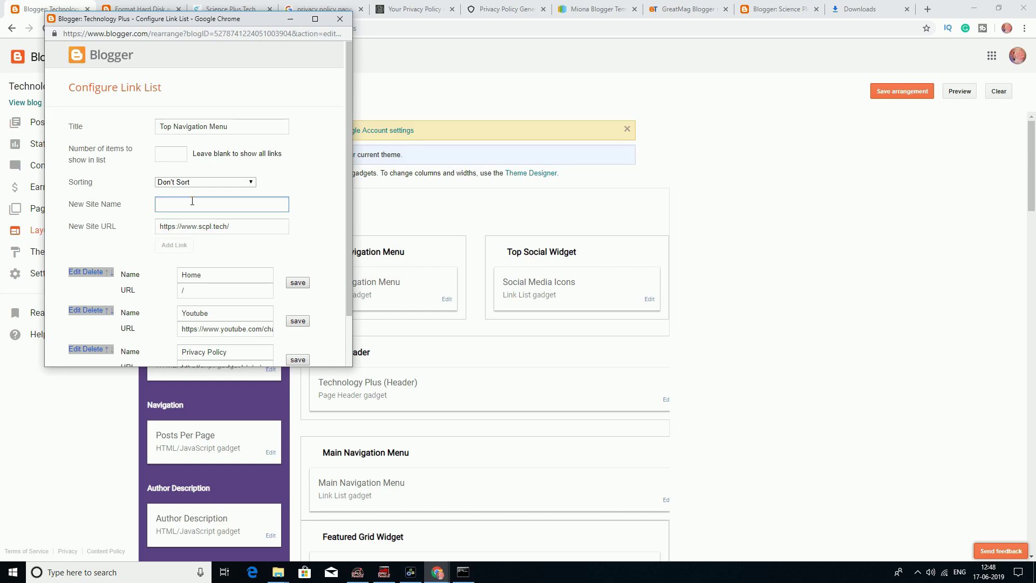
{"action": "type", "text": "science"}
{"action": "left_click", "coordinate": [175, 247]}
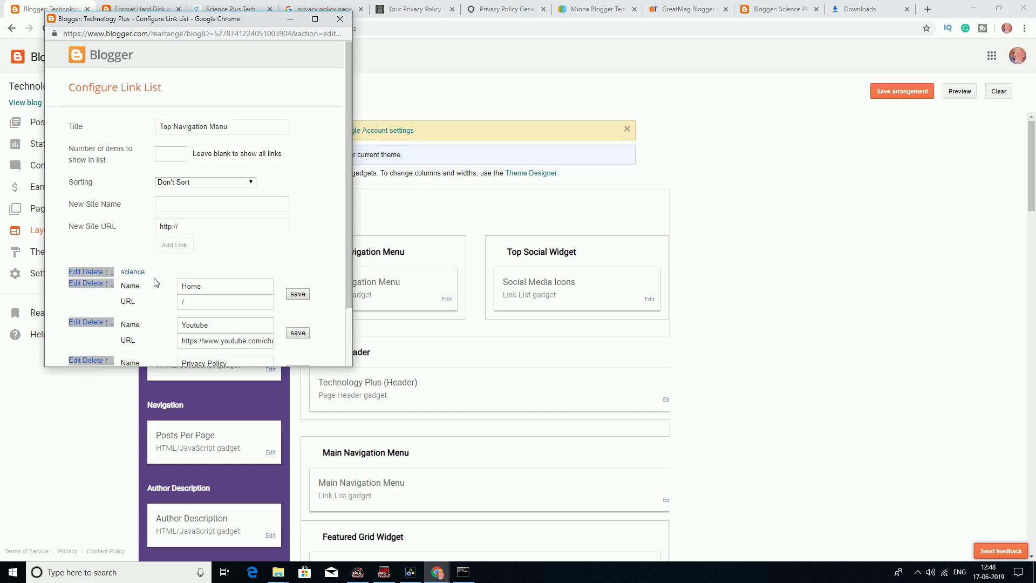
Step: Show the science link's name and URL fields for editing and save the Top Navigation Menu gadget
{"action": "left_click", "coordinate": [78, 272]}
{"action": "scroll", "coordinate": [201, 308], "scroll_direction": "down", "scroll_amount": 1}
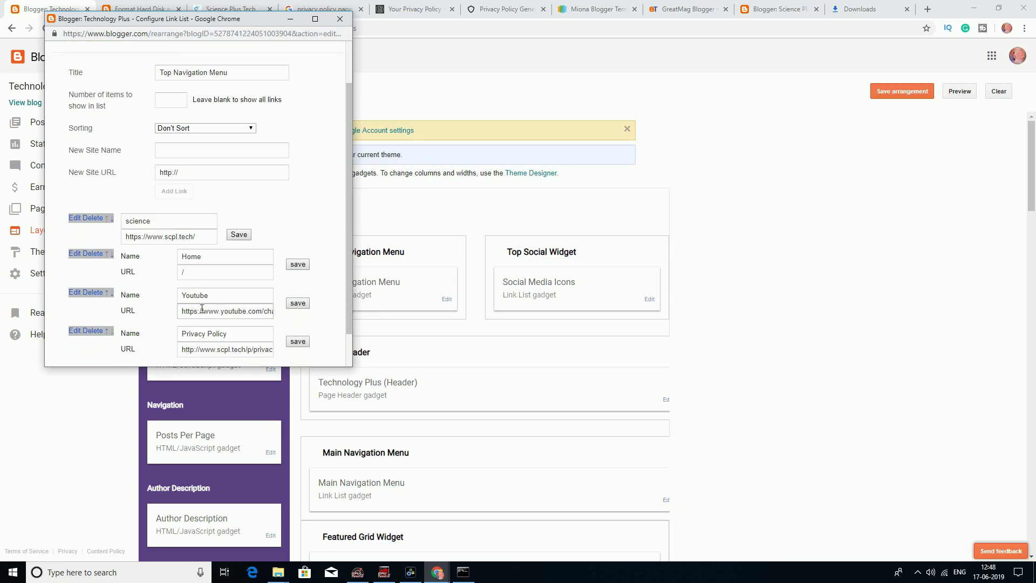
{"action": "scroll", "coordinate": [202, 308], "scroll_direction": "down", "scroll_amount": 1}
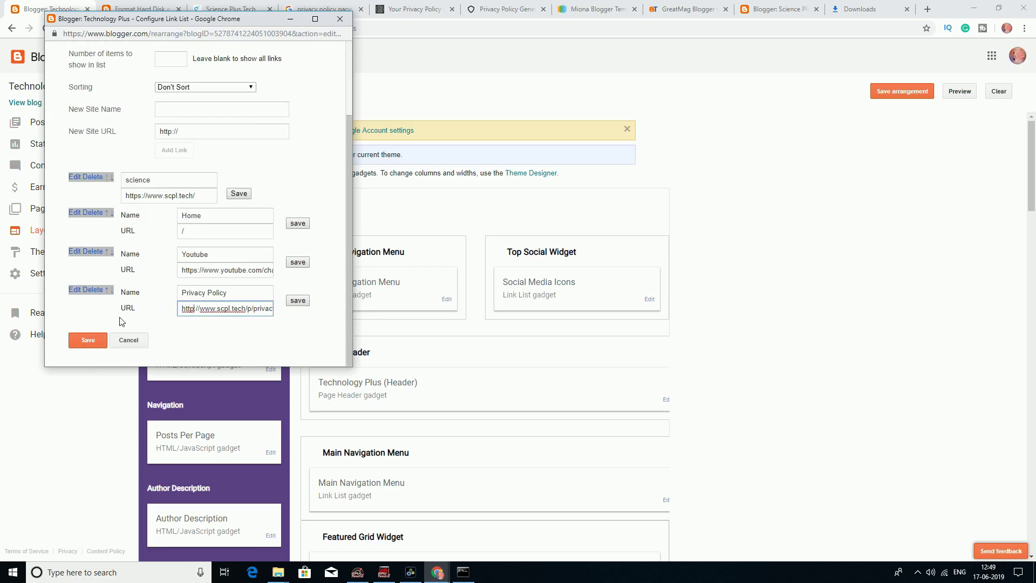
{"action": "left_click", "coordinate": [80, 344]}
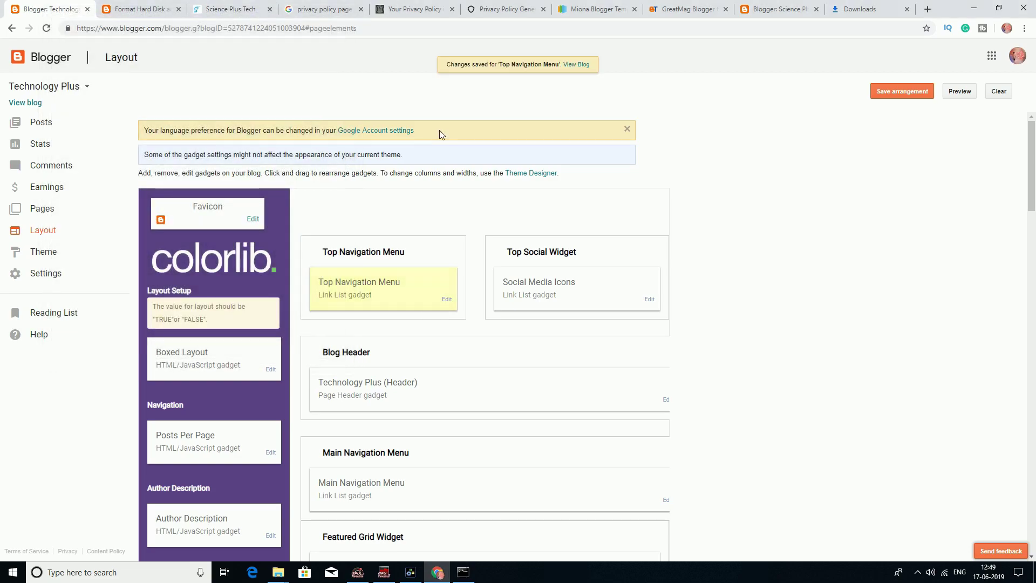
Step: Reload the Technology Plus post page and test the Science link in its upper navigation bar
{"action": "left_click", "coordinate": [116, 10]}
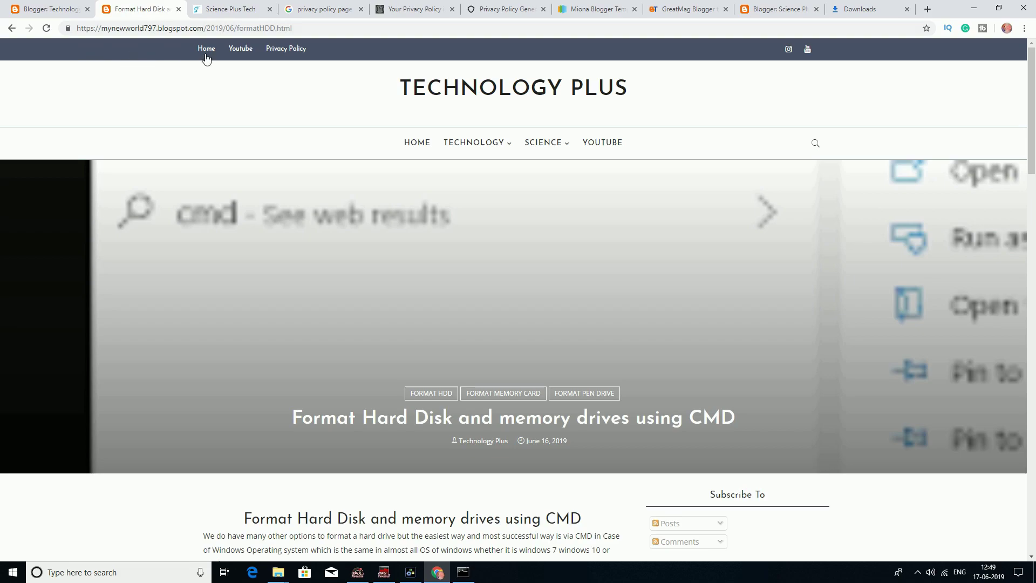
{"action": "left_click", "coordinate": [45, 29]}
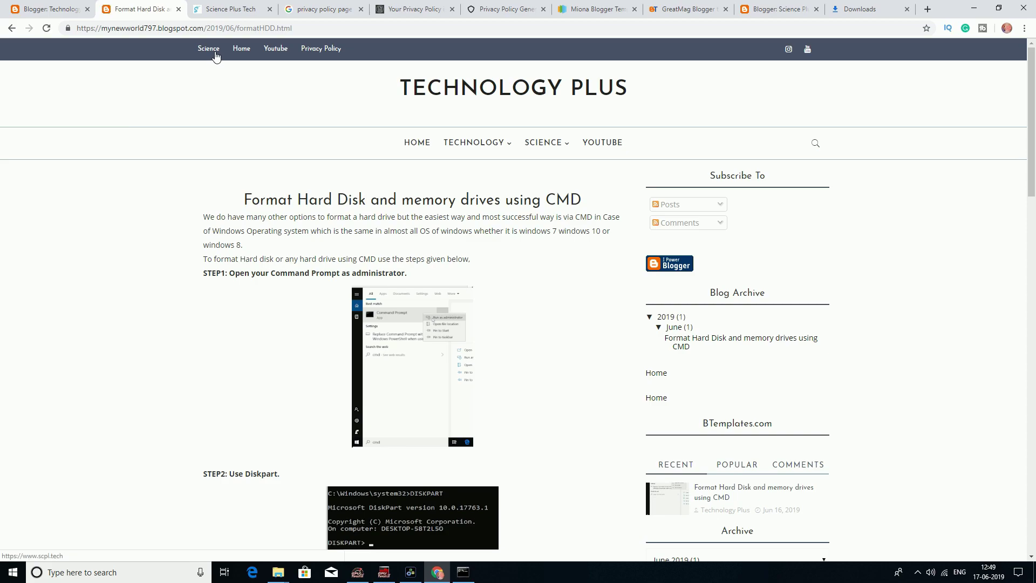
{"action": "left_click", "coordinate": [212, 51]}
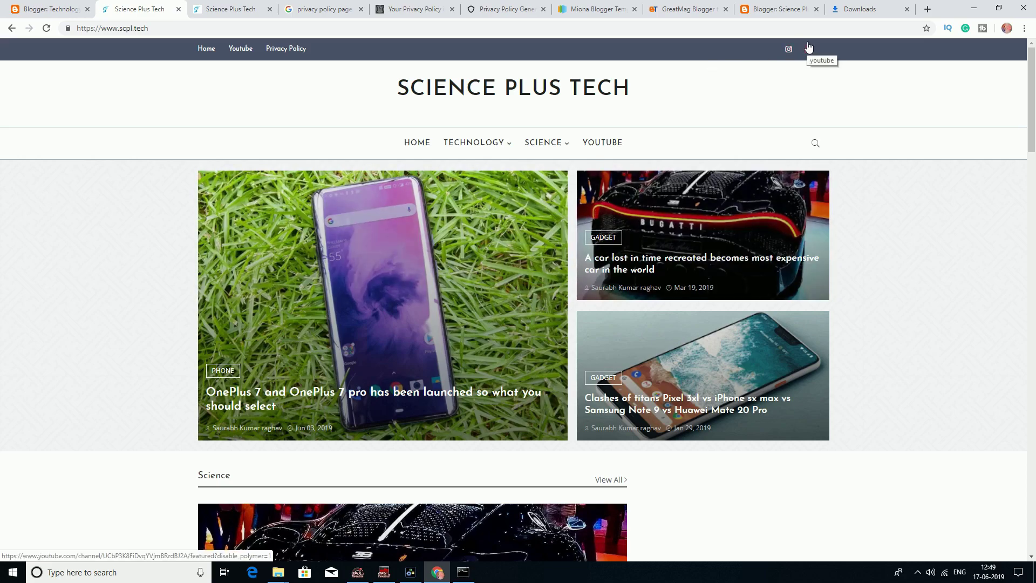
Step: Upload Untitled.png from the Pictures folder as the Technology Plus blog header image and save the header gadget
{"action": "key", "text": "ctrl+1"}
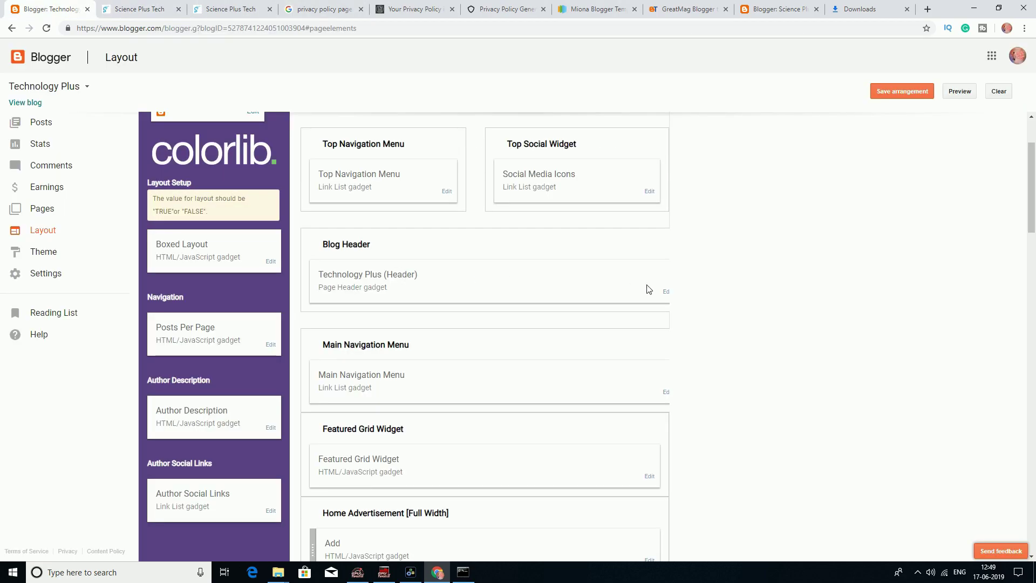
{"action": "left_click", "coordinate": [665, 292]}
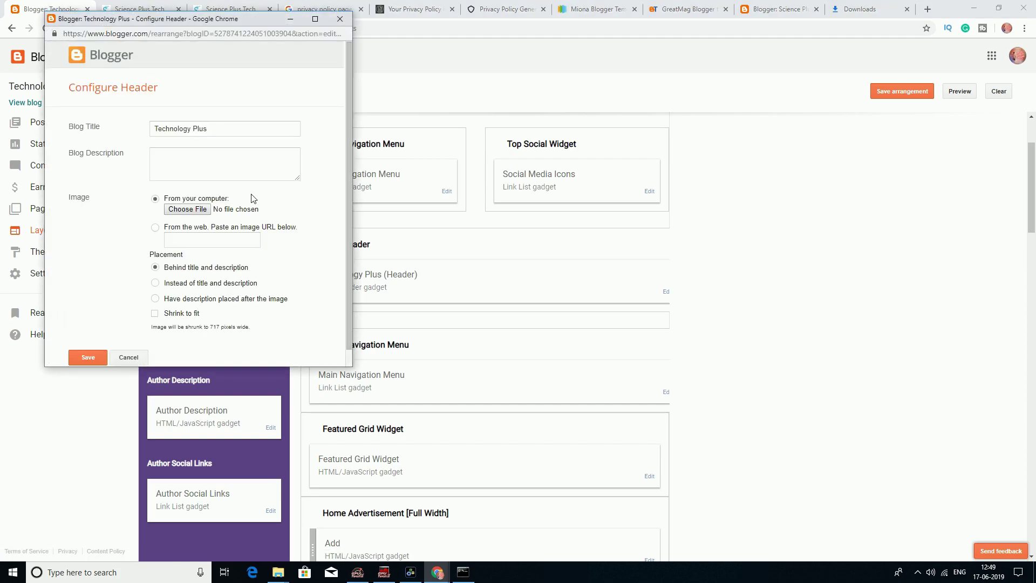
{"action": "scroll", "coordinate": [238, 180], "scroll_direction": "down", "scroll_amount": 1}
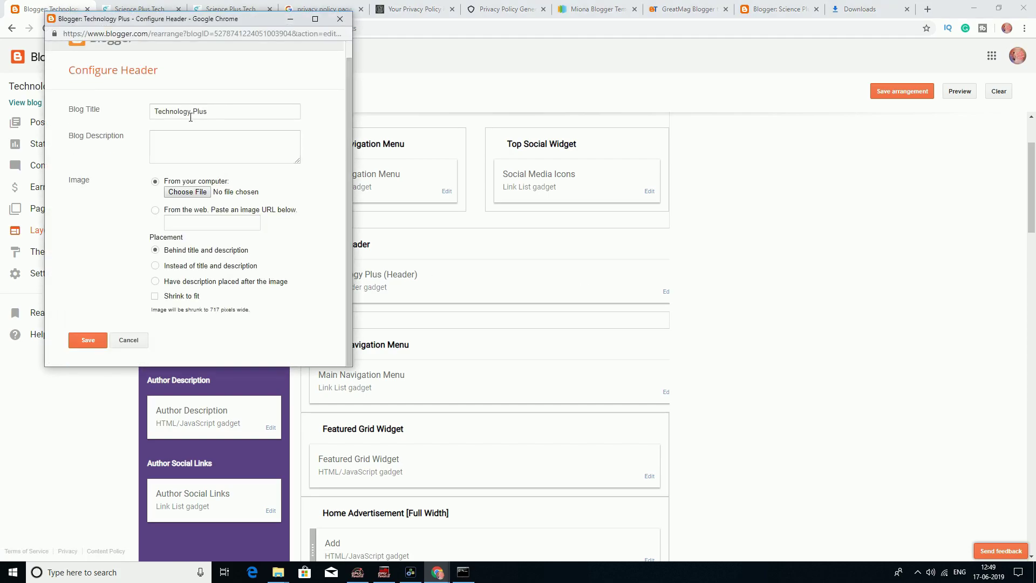
{"action": "left_click", "coordinate": [171, 154]}
{"action": "left_click", "coordinate": [194, 193]}
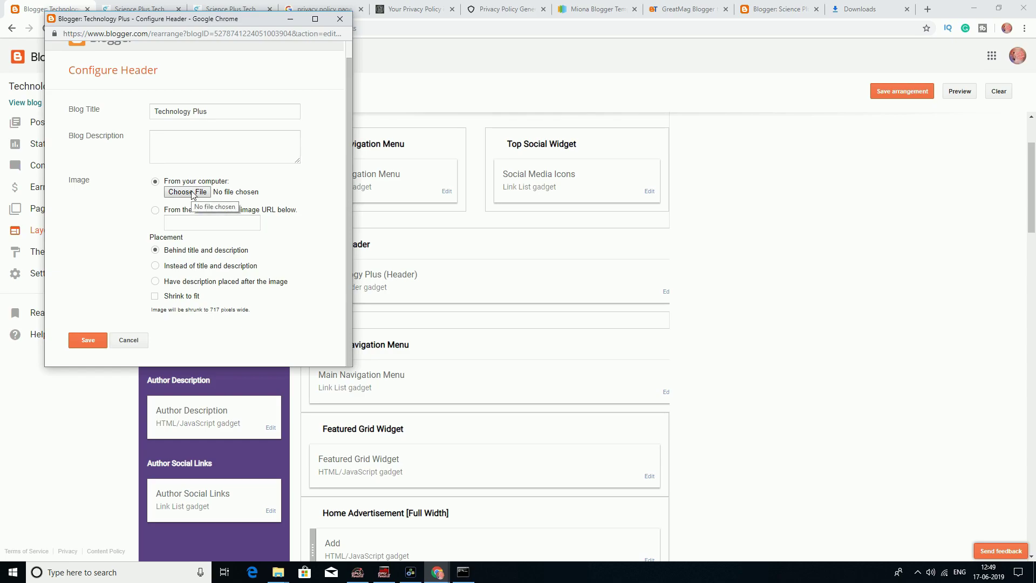
{"action": "left_click", "coordinate": [192, 193]}
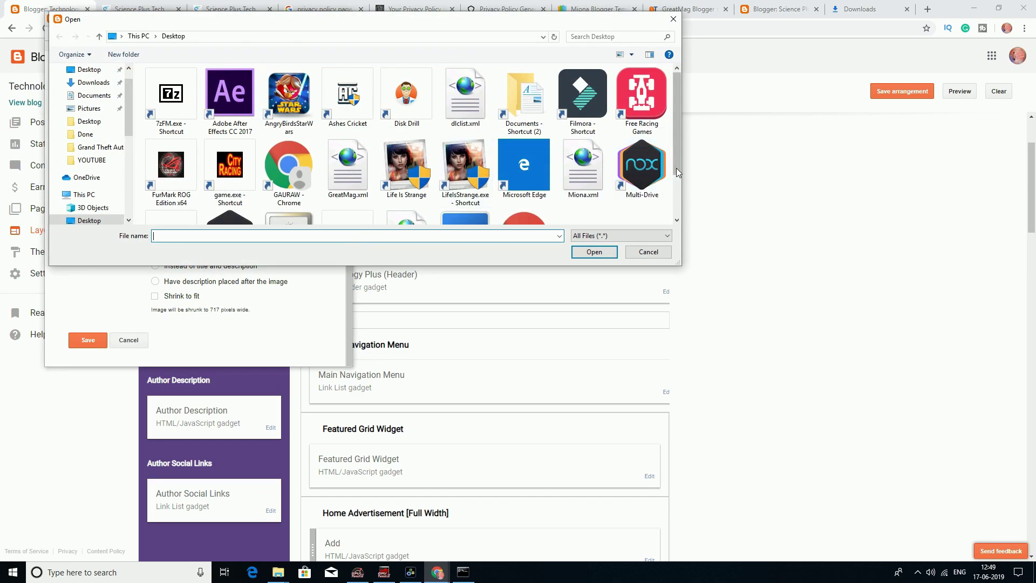
{"action": "scroll", "coordinate": [91, 162], "scroll_direction": "down", "scroll_amount": 1}
{"action": "left_click", "coordinate": [89, 220]}
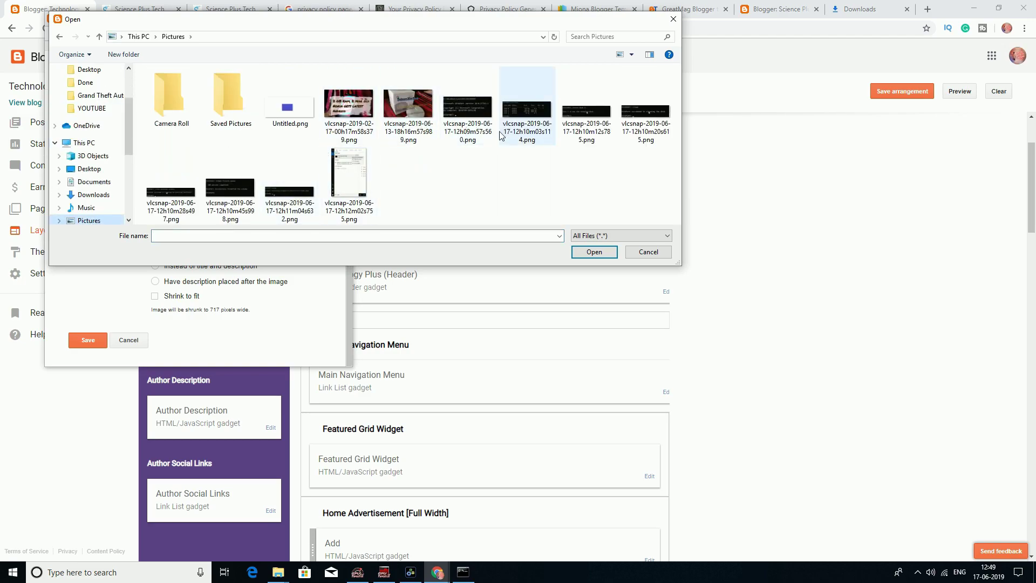
{"action": "left_click", "coordinate": [545, 125]}
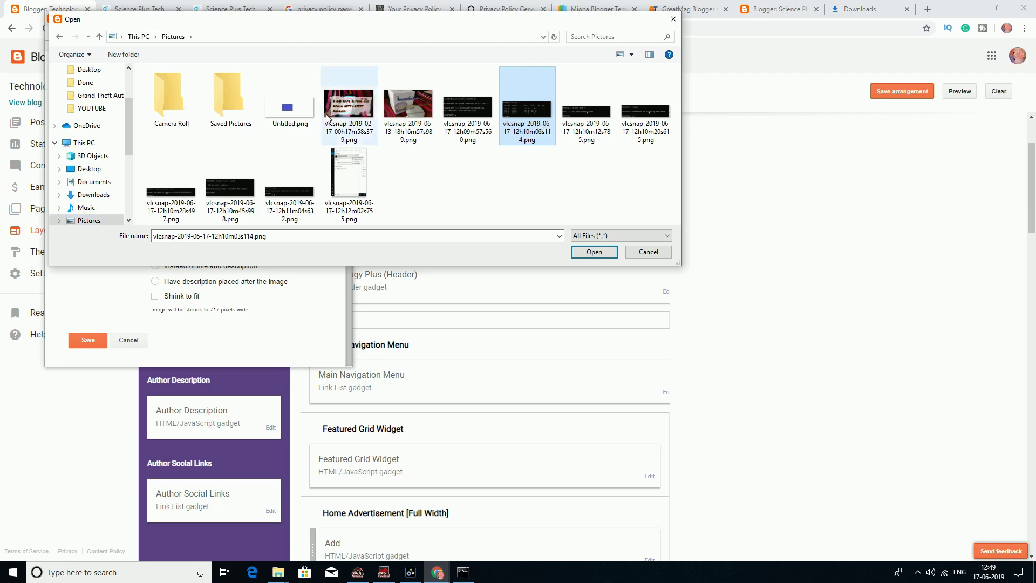
{"action": "left_click", "coordinate": [300, 119]}
{"action": "left_click", "coordinate": [594, 252]}
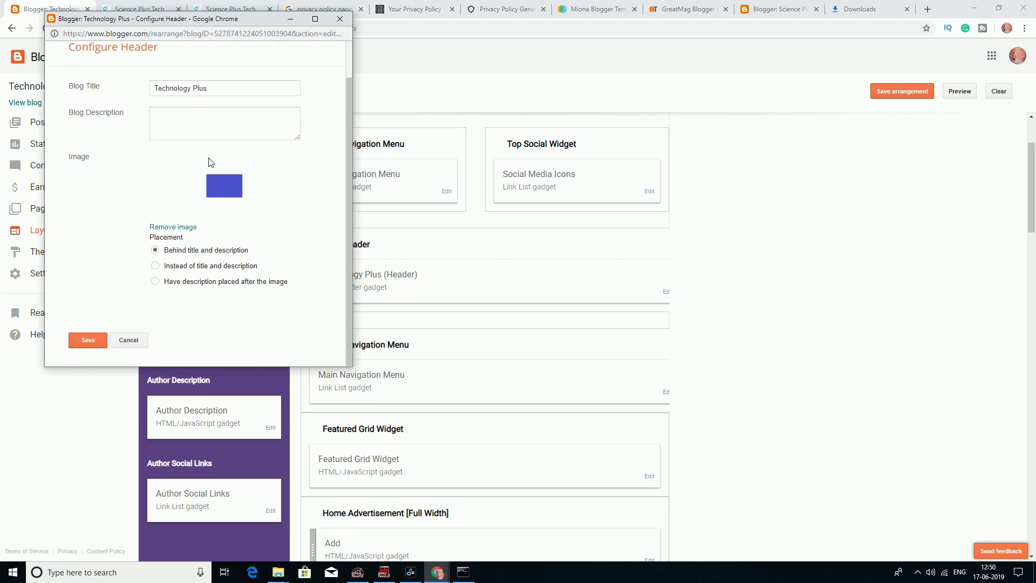
{"action": "left_click", "coordinate": [88, 340]}
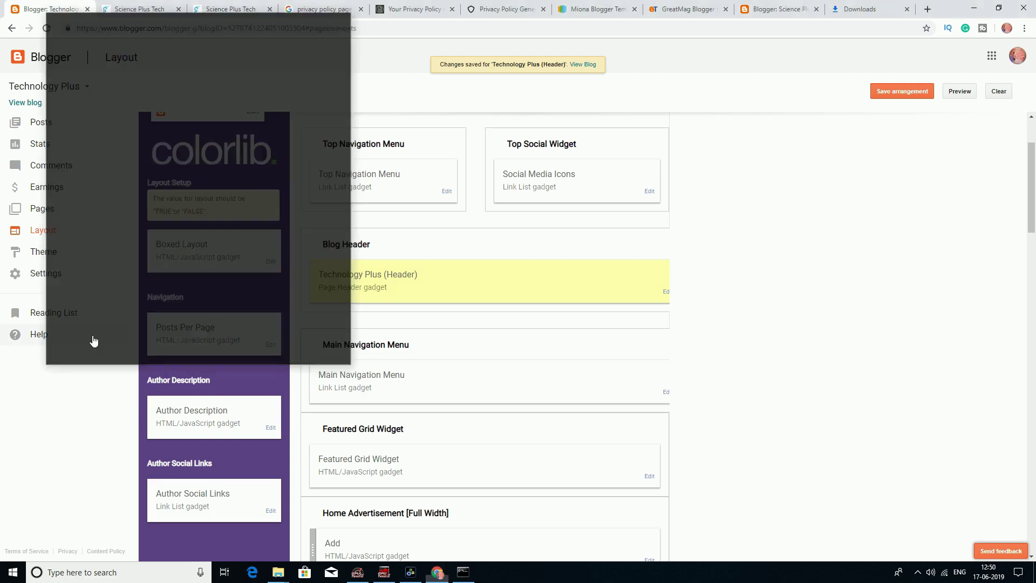
Step: Go back to the Technology Plus home page and reload it to check the header image
{"action": "left_click", "coordinate": [139, 9]}
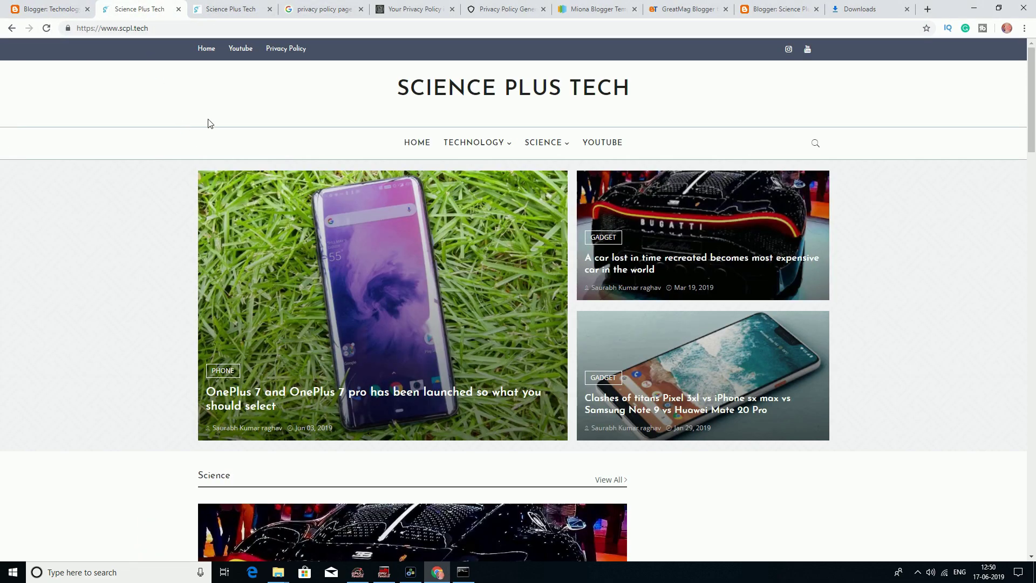
{"action": "left_click", "coordinate": [232, 9]}
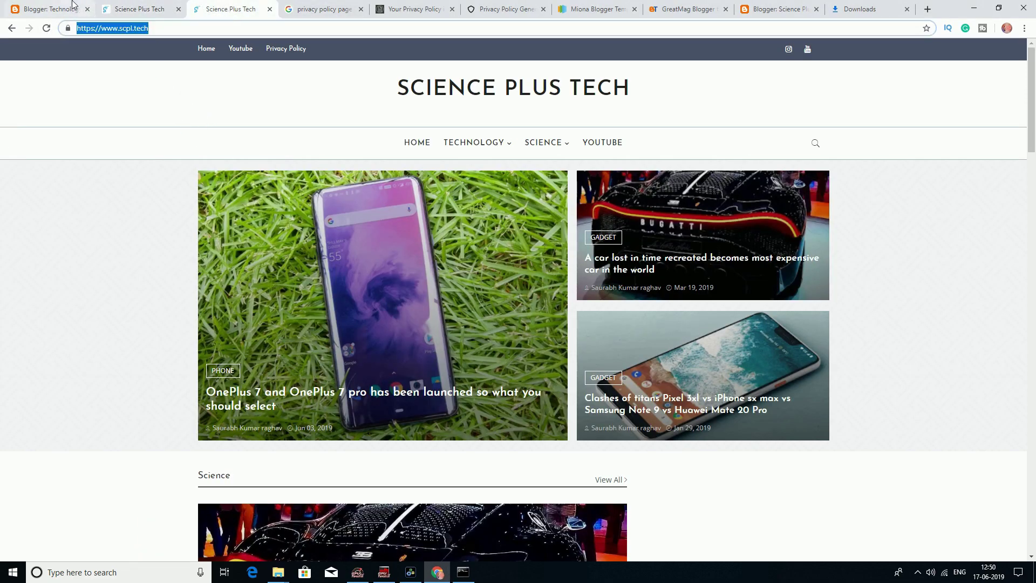
{"action": "left_click", "coordinate": [64, 9]}
{"action": "left_click", "coordinate": [127, 10]}
{"action": "left_click", "coordinate": [12, 28]}
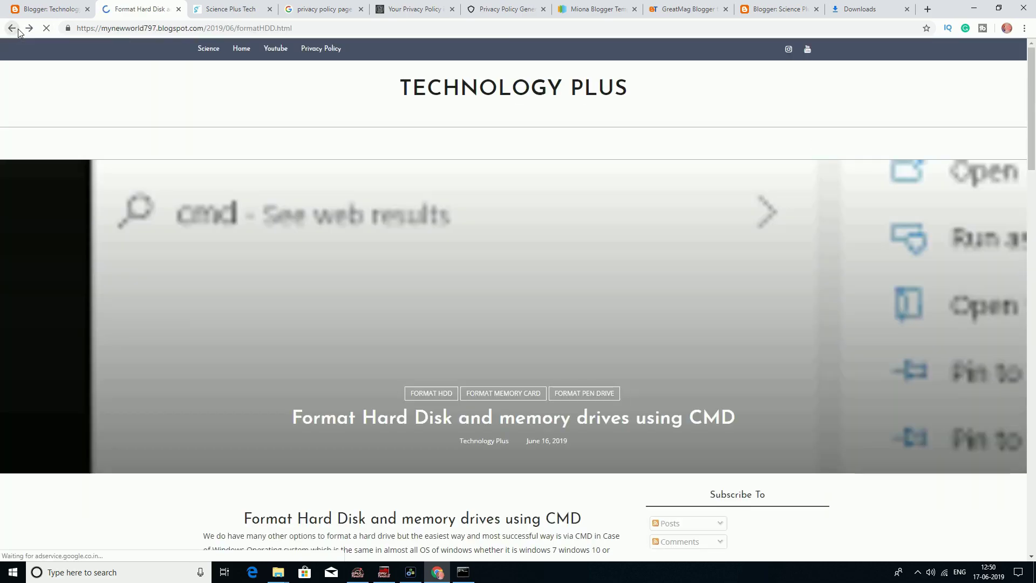
{"action": "scroll", "coordinate": [205, 385], "scroll_direction": "down", "scroll_amount": 3}
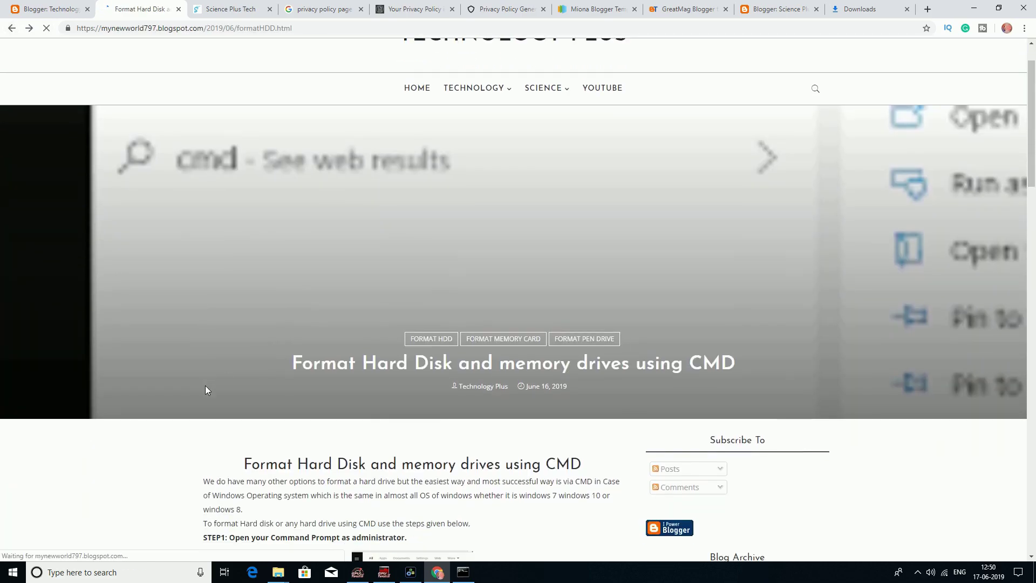
{"action": "scroll", "coordinate": [206, 385], "scroll_direction": "up", "scroll_amount": 3}
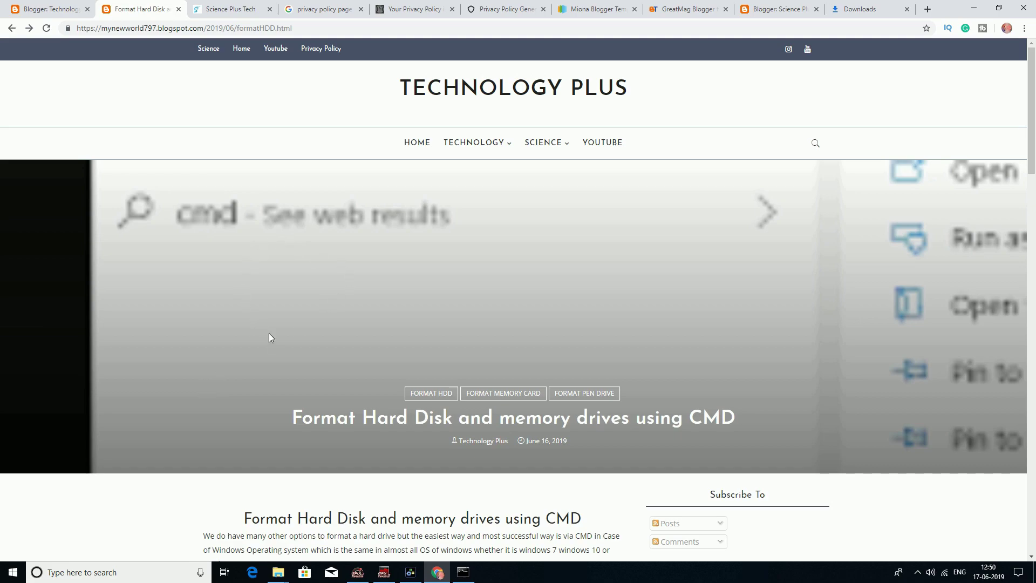
{"action": "key", "text": "alt+Left"}
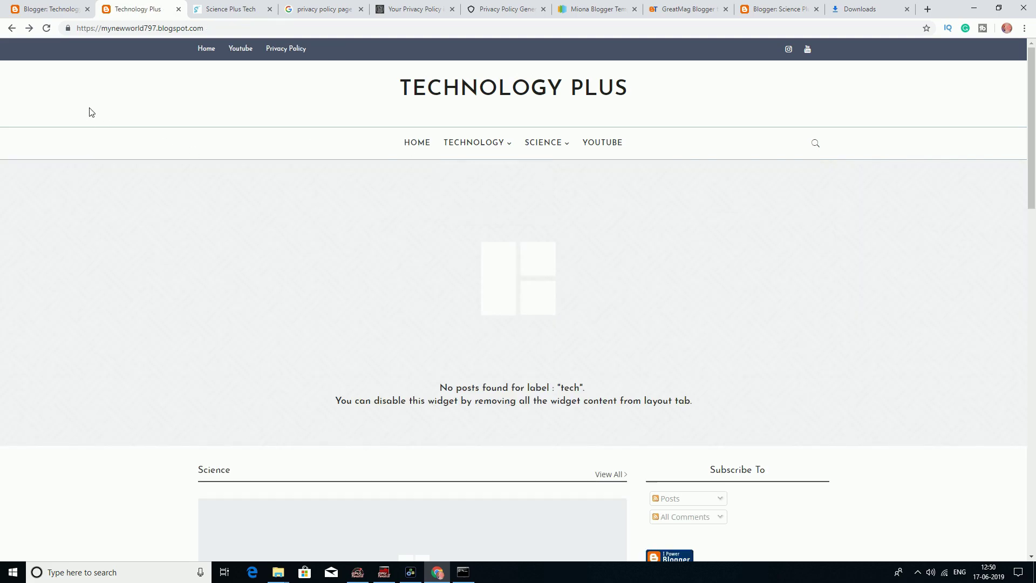
{"action": "left_click", "coordinate": [47, 29]}
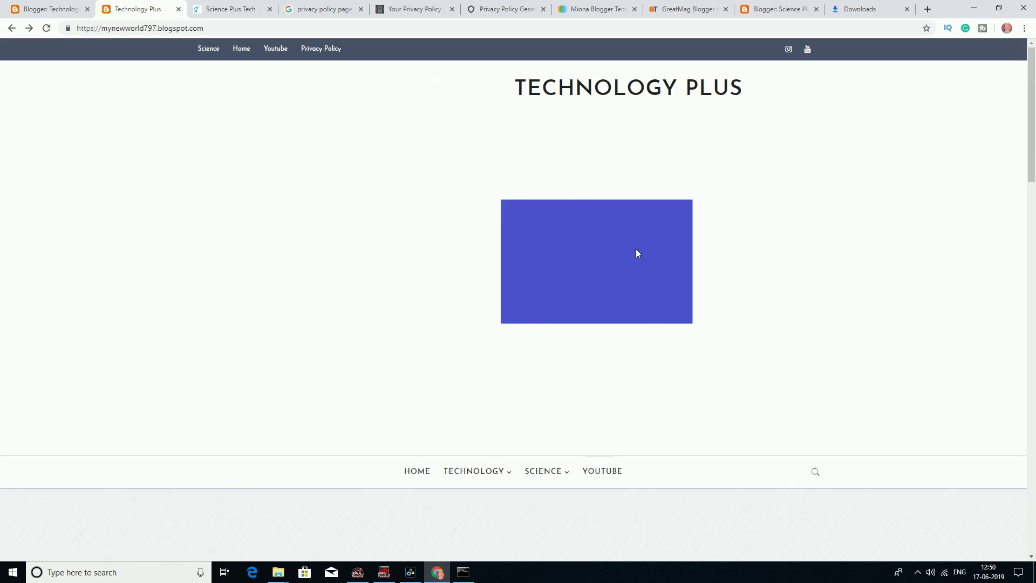
Step: Reopen the Blog Header gadget's configuration to show its image and placement options
{"action": "left_click", "coordinate": [40, 6]}
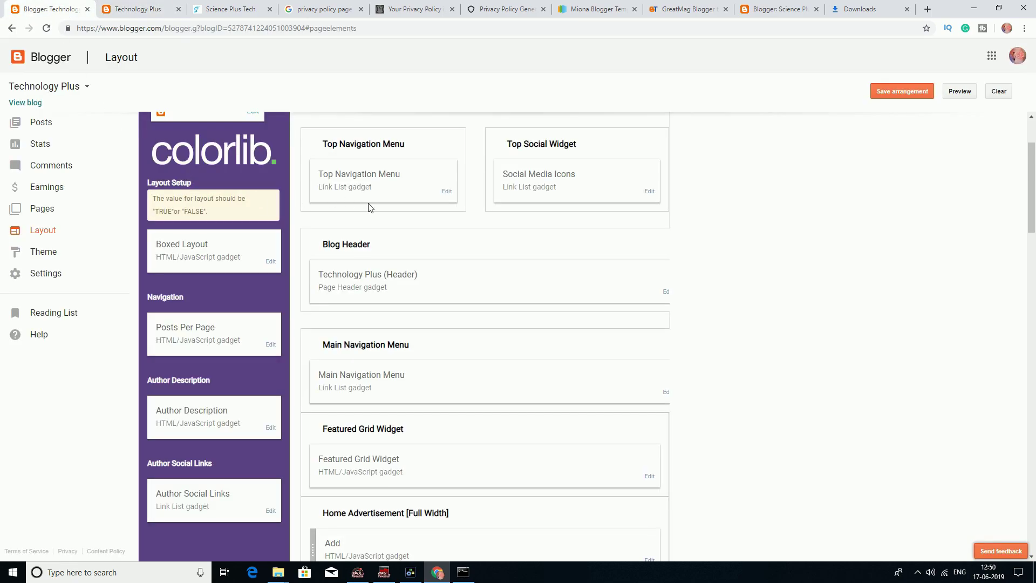
{"action": "left_click", "coordinate": [666, 292]}
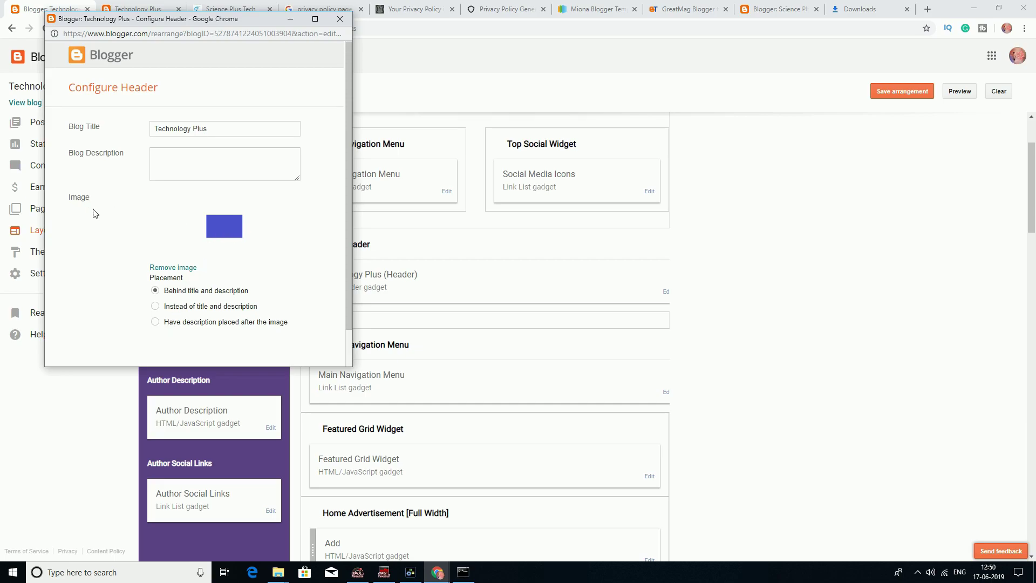
{"action": "scroll", "coordinate": [162, 243], "scroll_direction": "down", "scroll_amount": 1}
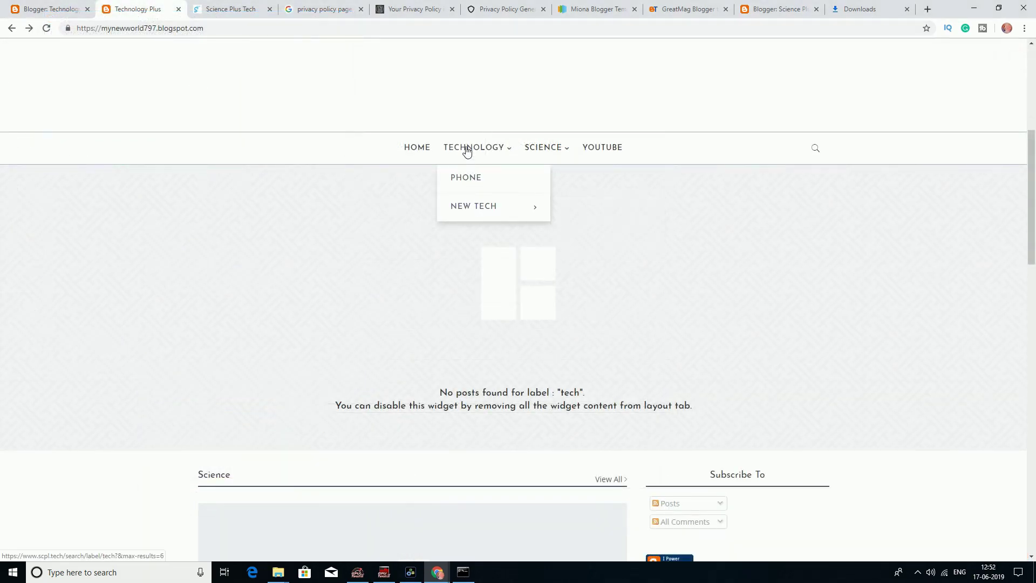
Step: Return from the blog's home page to the Technology Plus layout, dismissing the Blog Header configuration
{"action": "left_click", "coordinate": [51, 8]}
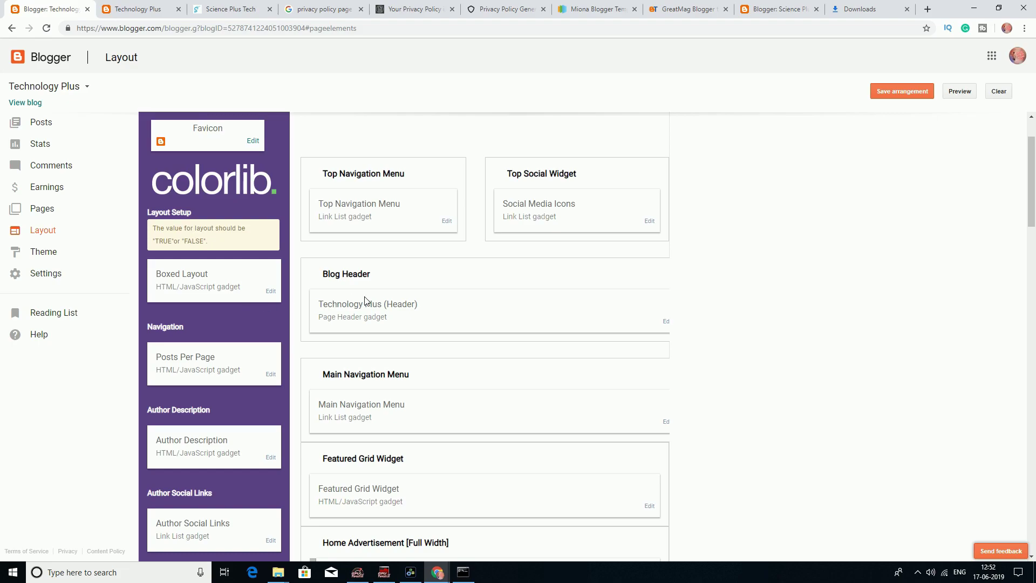
{"action": "left_click", "coordinate": [665, 322]}
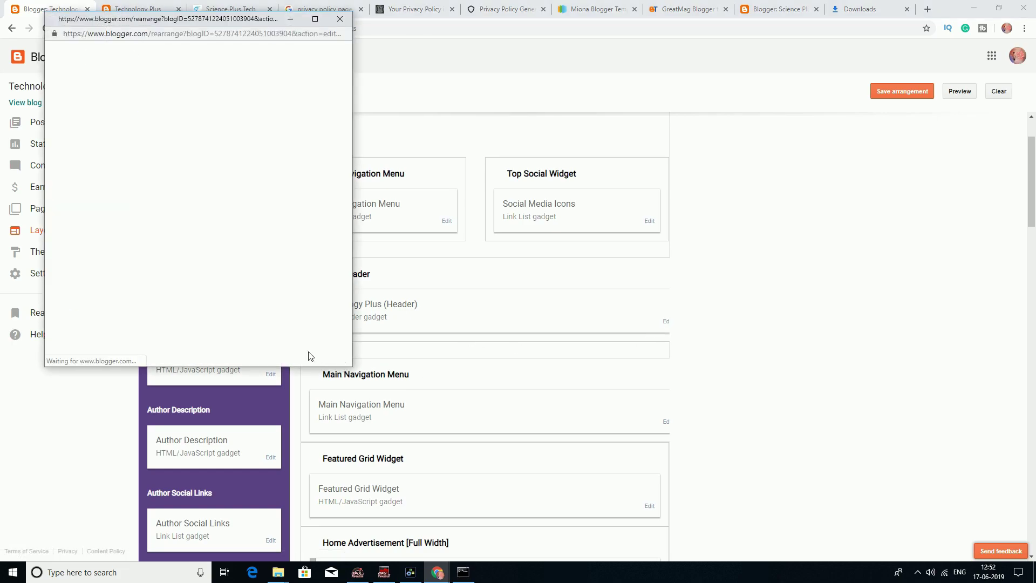
{"action": "left_click", "coordinate": [340, 19]}
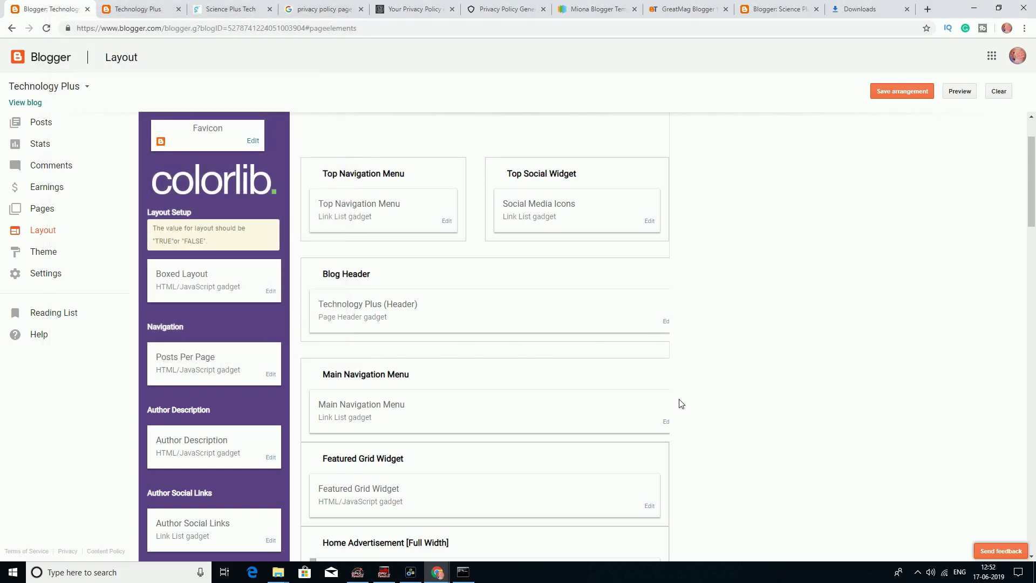
Step: Open the Main Navigation Menu gadget's configuration and expand the science link to inspect its name and URL
{"action": "left_click", "coordinate": [667, 422]}
{"action": "scroll", "coordinate": [169, 300], "scroll_direction": "down", "scroll_amount": 1}
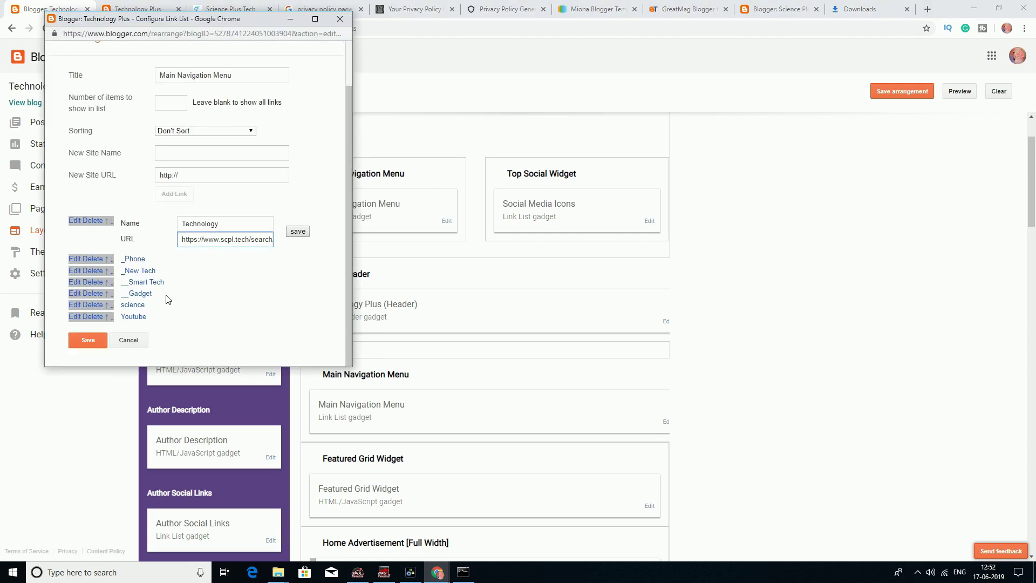
{"action": "left_click", "coordinate": [75, 304]}
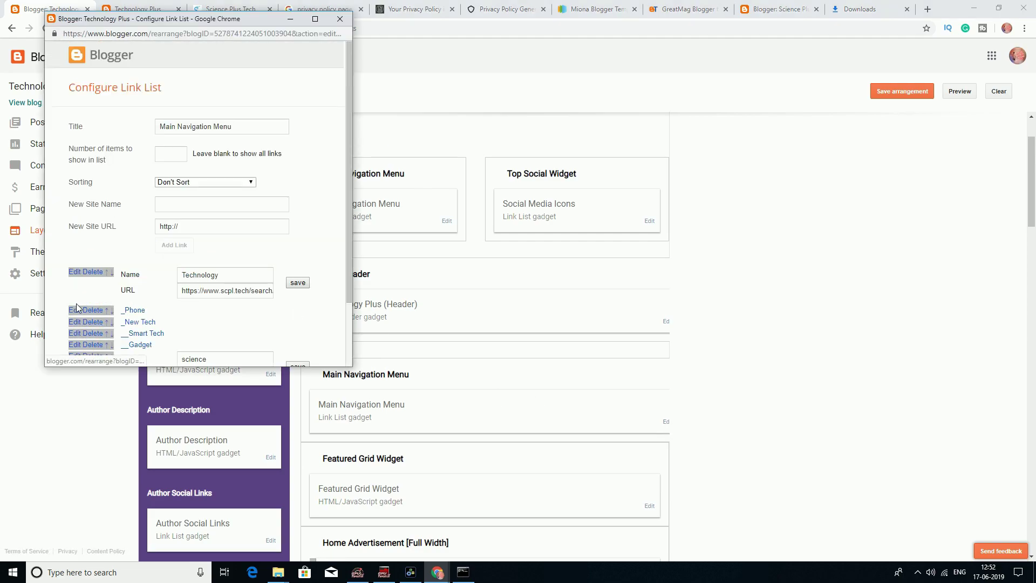
{"action": "scroll", "coordinate": [190, 315], "scroll_direction": "down", "scroll_amount": 1}
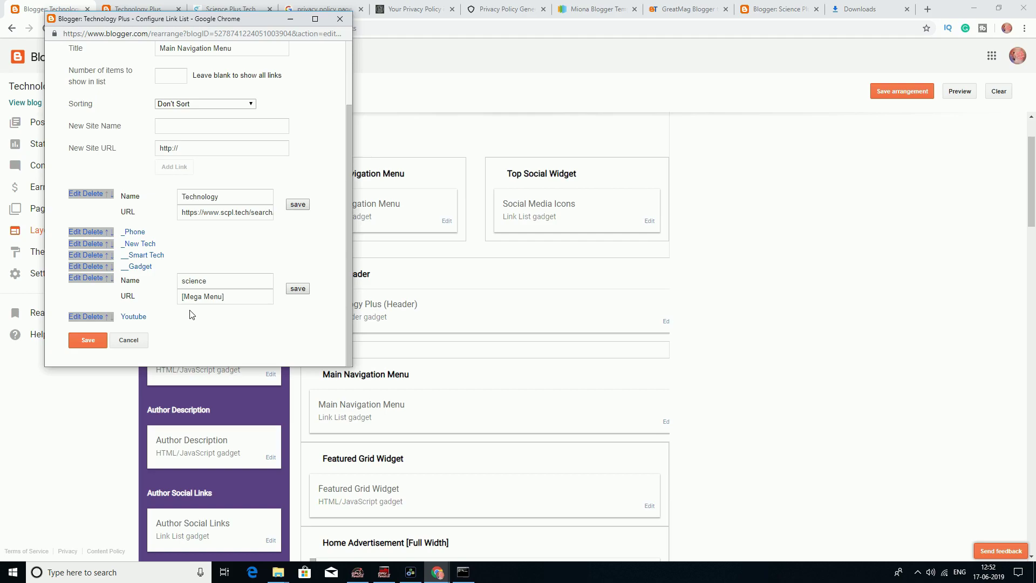
{"action": "double_click", "coordinate": [185, 281]}
{"action": "left_click", "coordinate": [230, 298]}
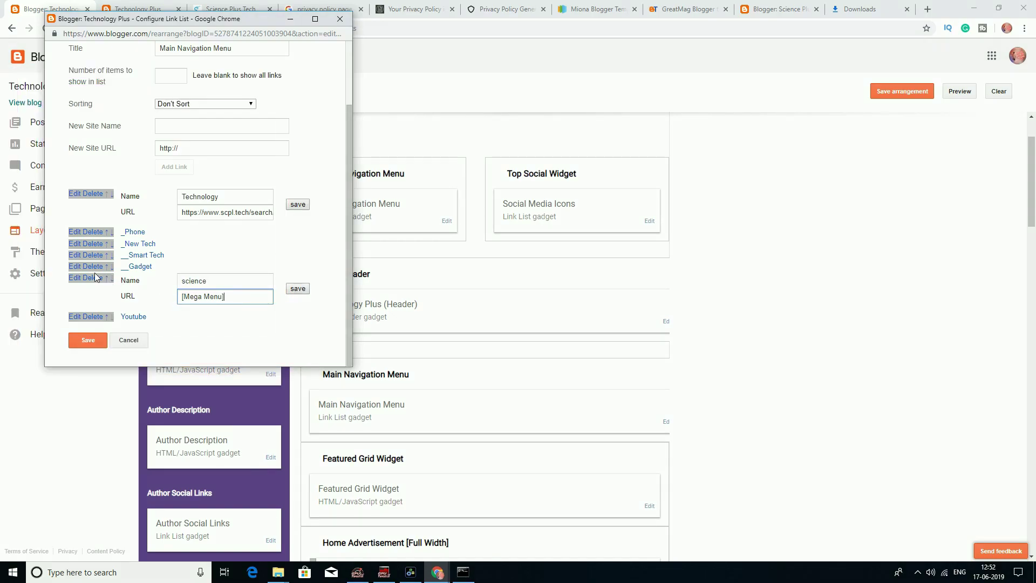
Step: Expand the __Gadget link in the Main Navigation Menu and highlight the site address within its URL
{"action": "left_click", "coordinate": [76, 267]}
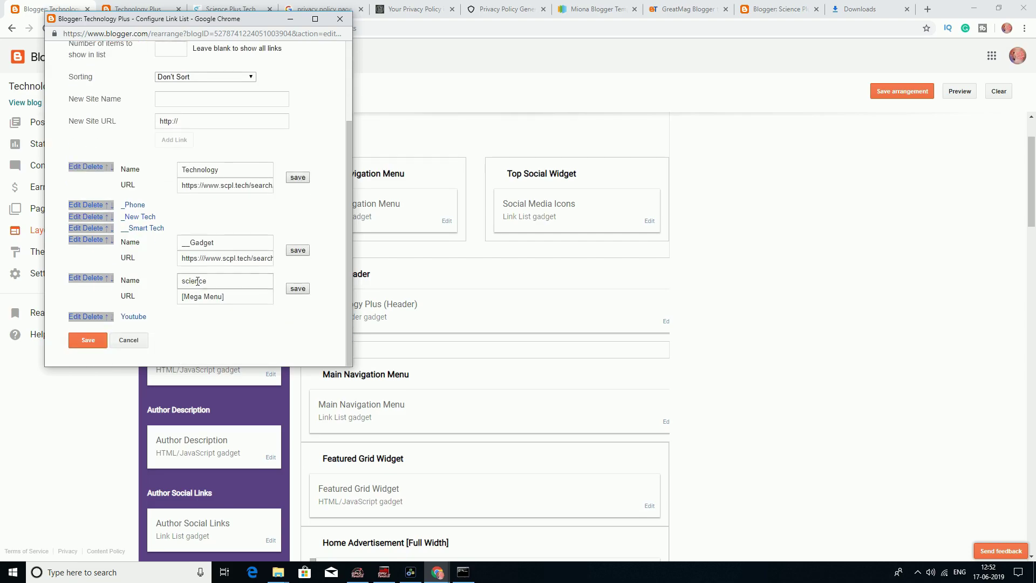
{"action": "left_click_drag", "start_coordinate": [182, 260], "coordinate": [257, 271]}
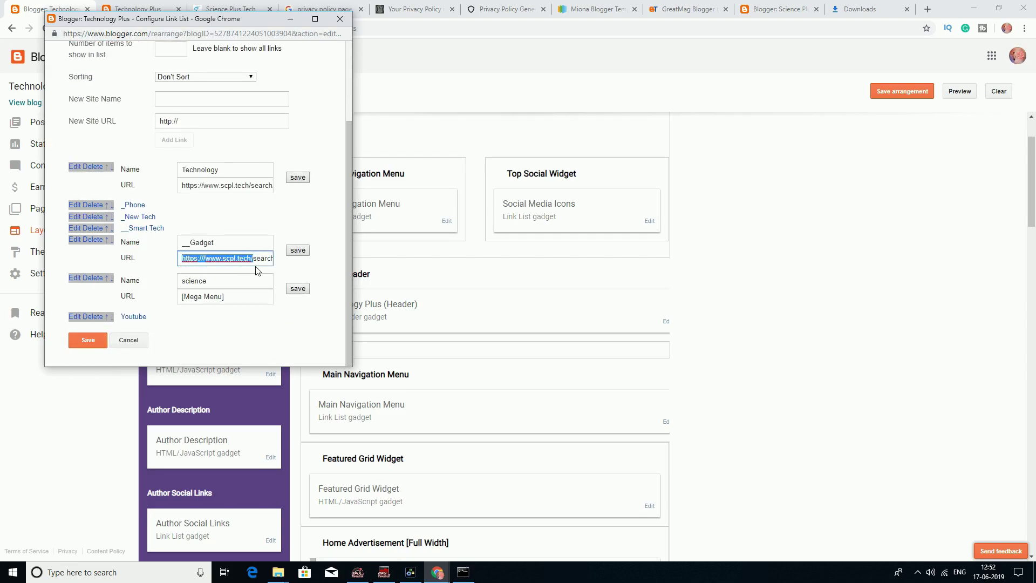
{"action": "left_click", "coordinate": [251, 259]}
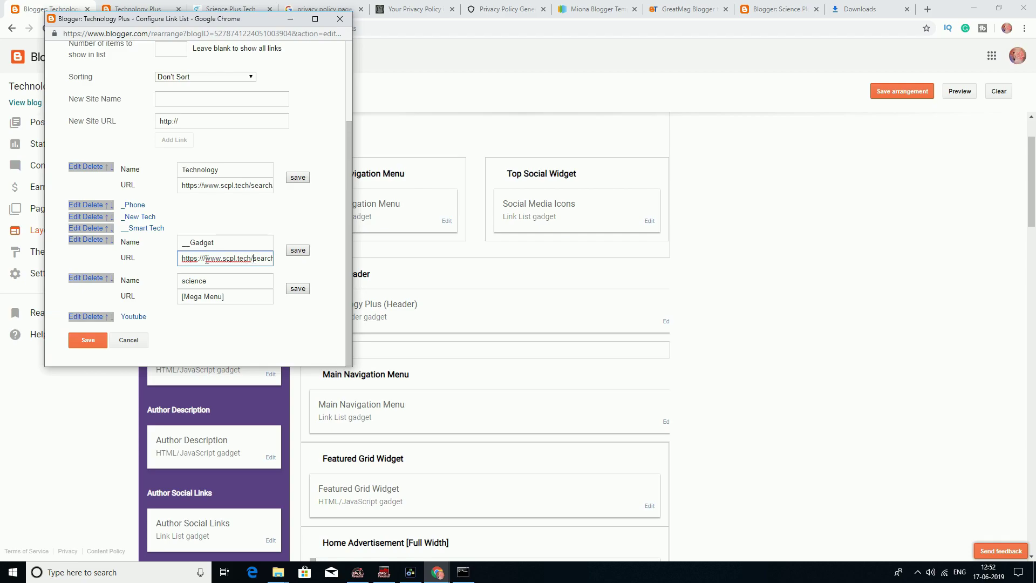
{"action": "left_click_drag", "start_coordinate": [253, 260], "coordinate": [213, 261]}
{"action": "left_click", "coordinate": [255, 260]}
{"action": "left_click_drag", "start_coordinate": [253, 260], "coordinate": [1, 240]}
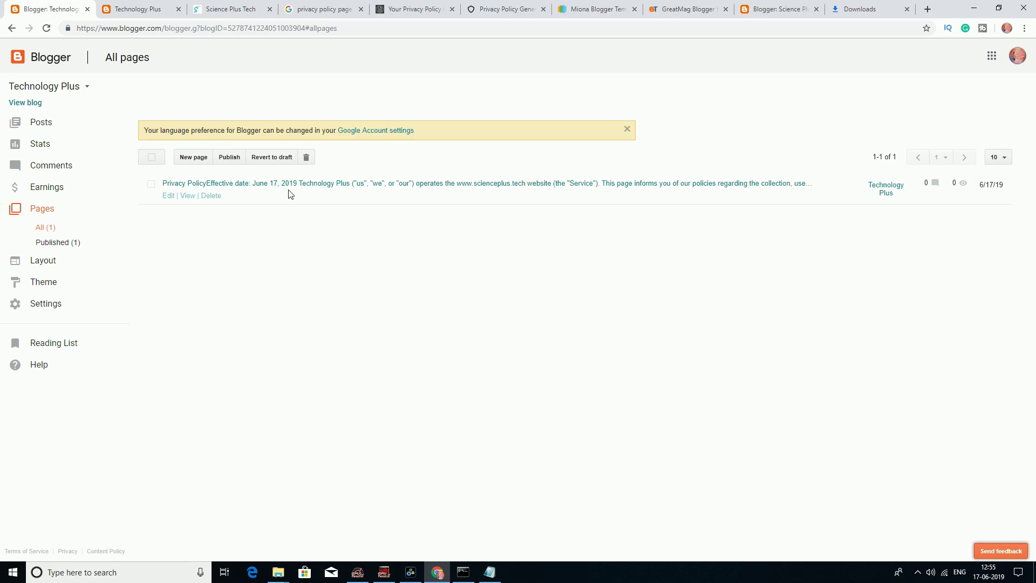
Step: View the published Privacy Policy page on the blog and copy its address
{"action": "left_click", "coordinate": [186, 197]}
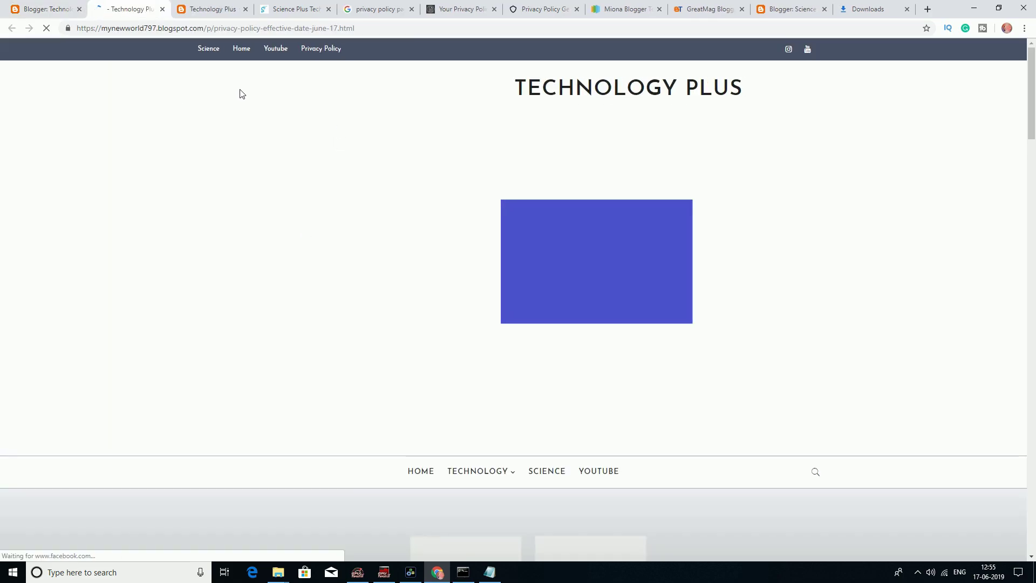
{"action": "scroll", "coordinate": [306, 271], "scroll_direction": "down", "scroll_amount": 10}
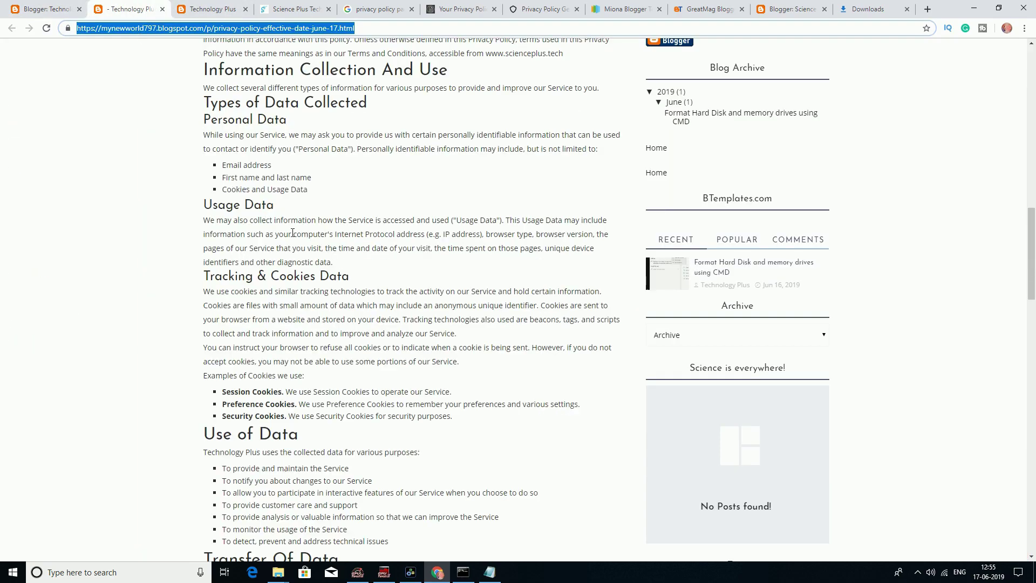
{"action": "scroll", "coordinate": [293, 233], "scroll_direction": "up", "scroll_amount": 5}
Step: Configure the Top Navigation Menu gadget in the Technology Plus layout, entering the copied Privacy Policy page address as the new site URL
{"action": "key", "text": "ctrl+Page_Up"}
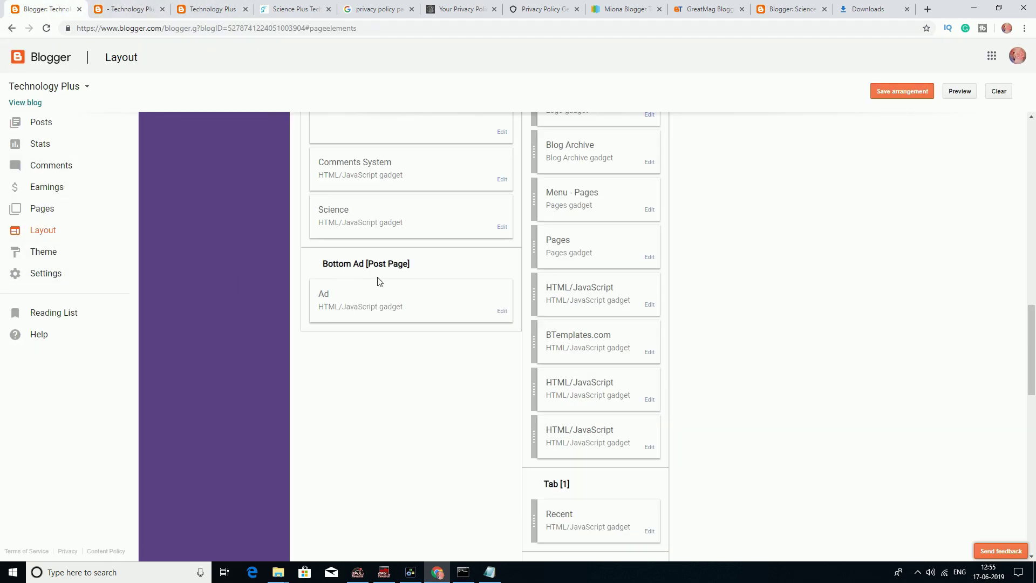
{"action": "scroll", "coordinate": [523, 273], "scroll_direction": "up", "scroll_amount": 15}
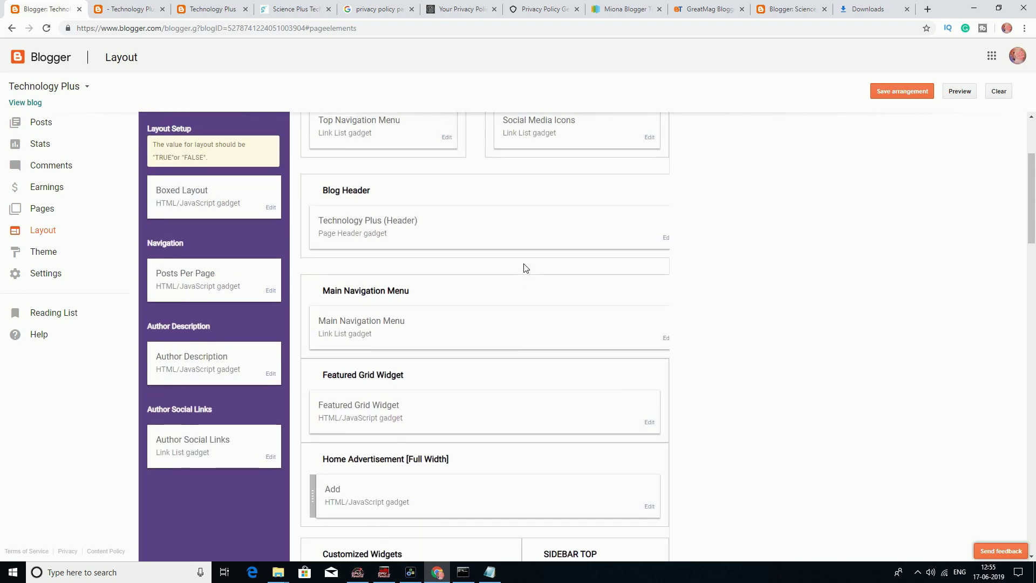
{"action": "scroll", "coordinate": [392, 238], "scroll_direction": "up", "scroll_amount": 3}
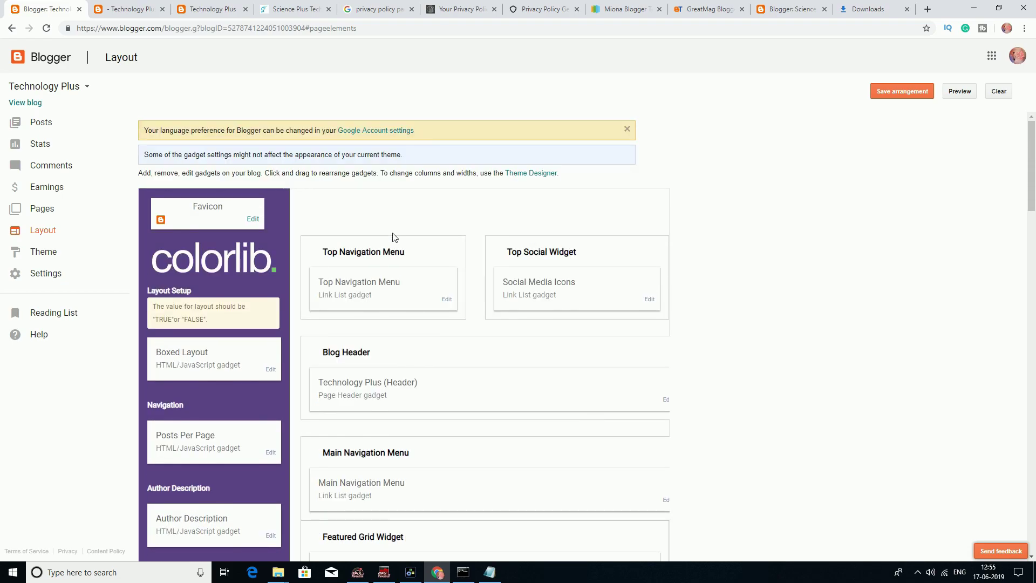
{"action": "left_click", "coordinate": [447, 300]}
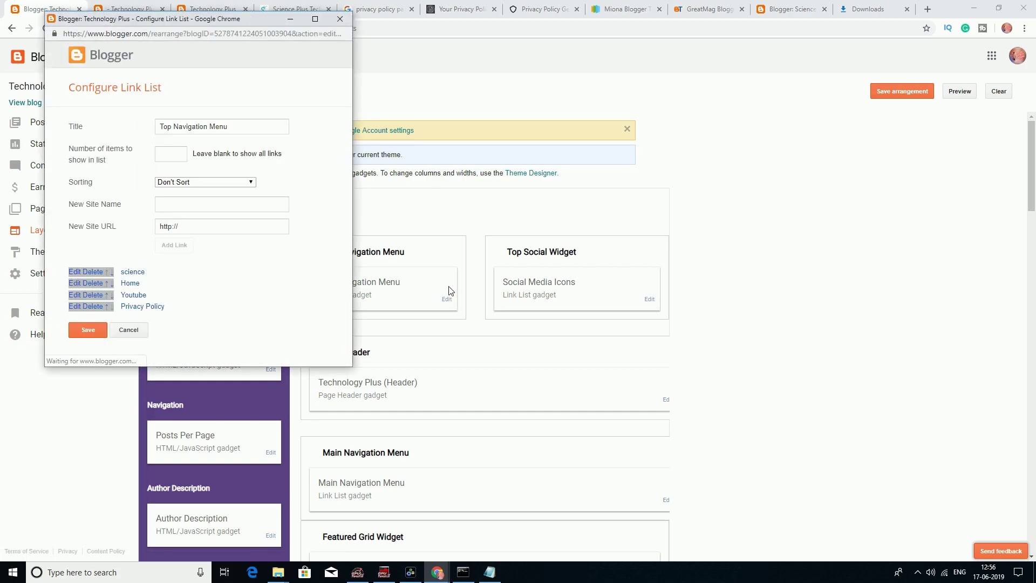
{"action": "left_click", "coordinate": [198, 226]}
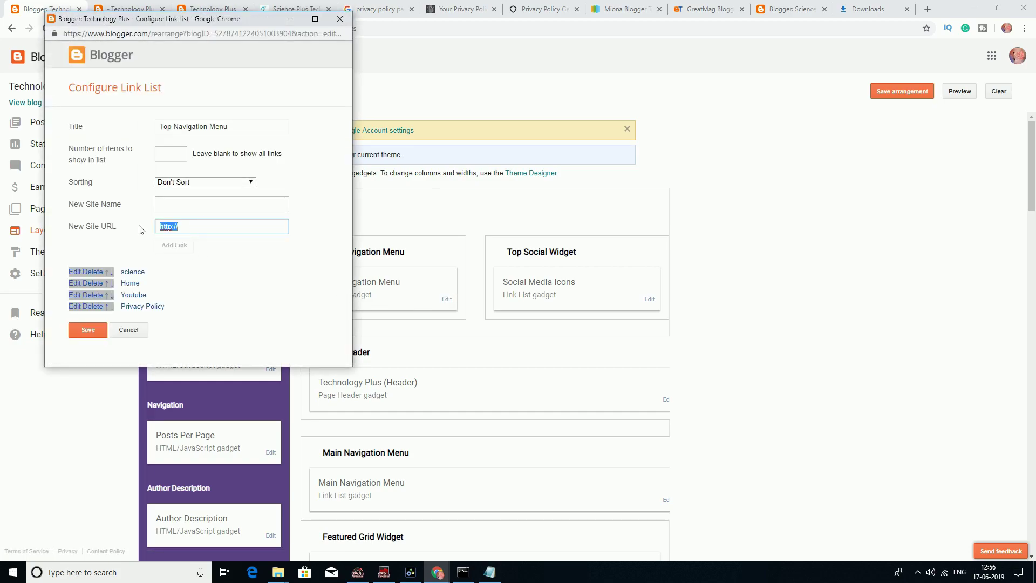
{"action": "type", "text": "https://mynewworld797.blogspot.com/p/privacy-policy.html"}
Step: Name the new site Policy, check its URL, add the link and save the Top Navigation Menu
{"action": "left_click", "coordinate": [185, 204]}
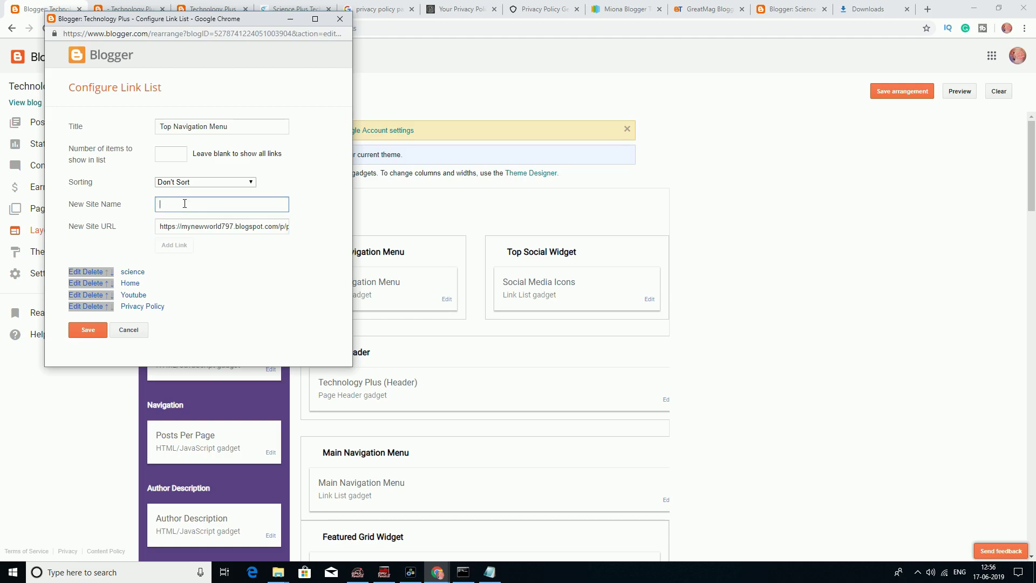
{"action": "type", "text": "Policy"}
{"action": "left_click", "coordinate": [200, 227]}
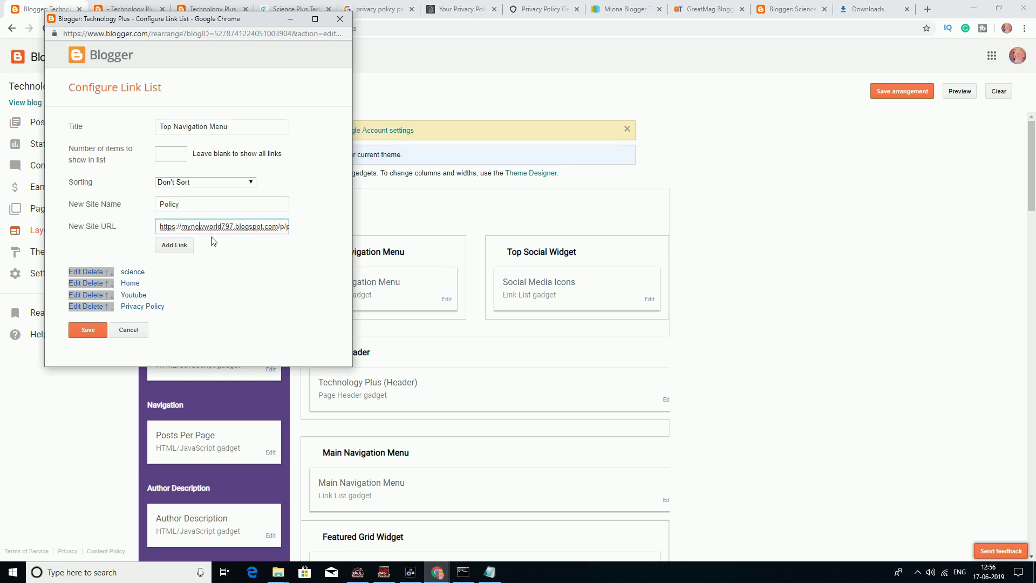
{"action": "mouse_move", "coordinate": [224, 227]}
{"action": "left_mouse_down"}
{"action": "mouse_move", "coordinate": [289, 226]}
{"action": "mouse_move", "coordinate": [237, 226]}
{"action": "left_mouse_up"}
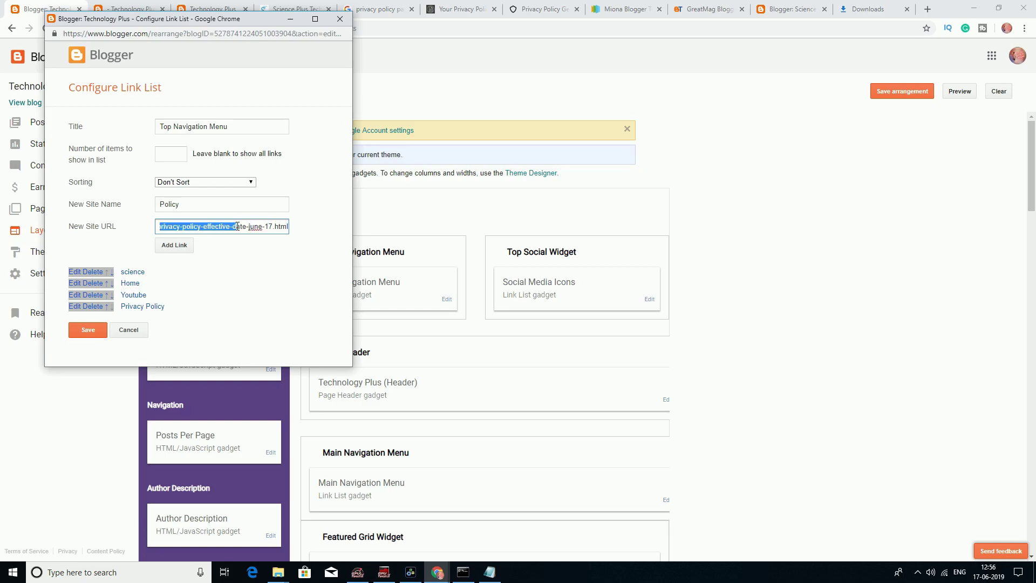
{"action": "left_click", "coordinate": [173, 246]}
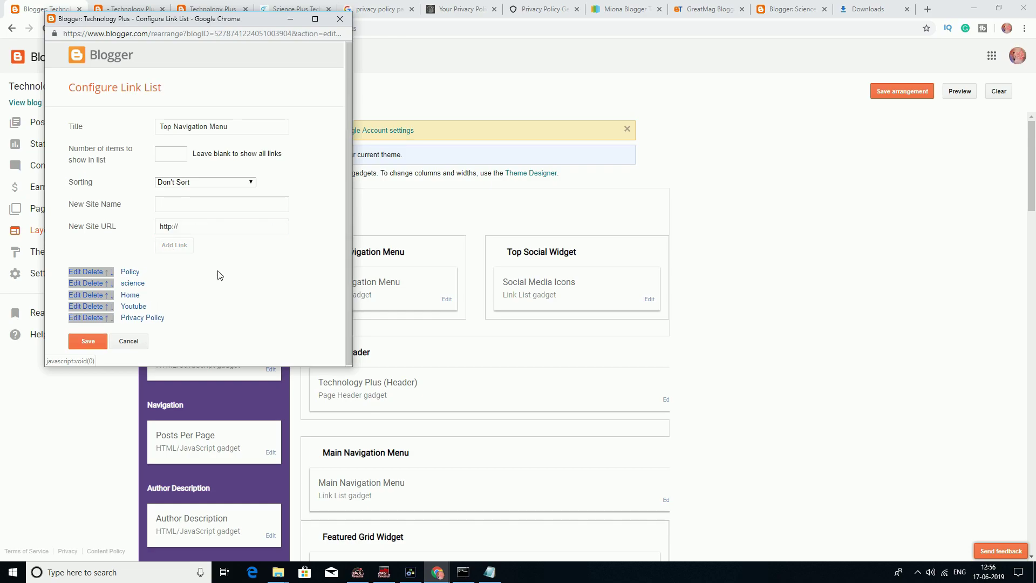
{"action": "left_click", "coordinate": [90, 341]}
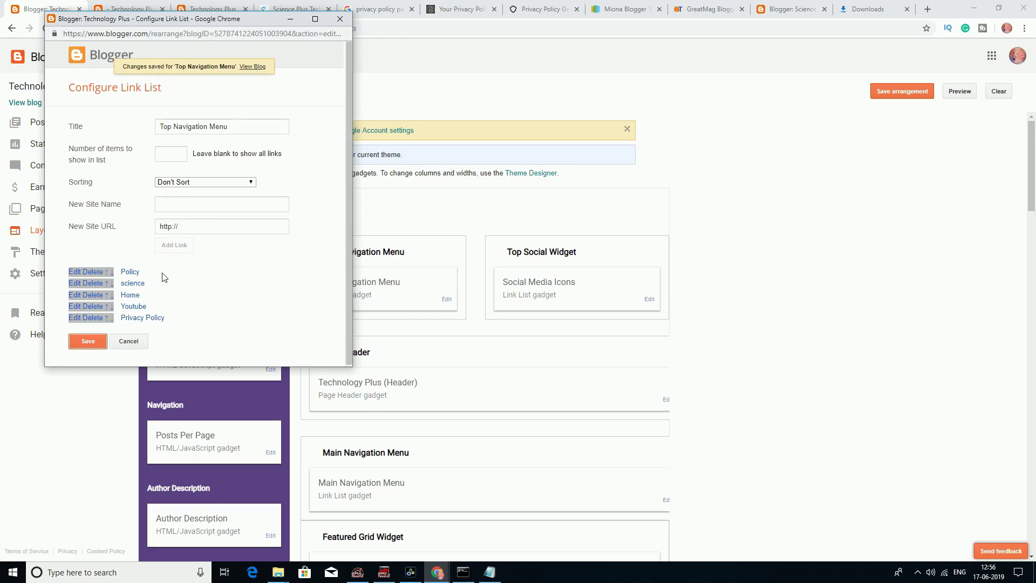
Step: Reload the blog's Privacy Policy page to check the Policy link in the top navigation
{"action": "left_click", "coordinate": [122, 16]}
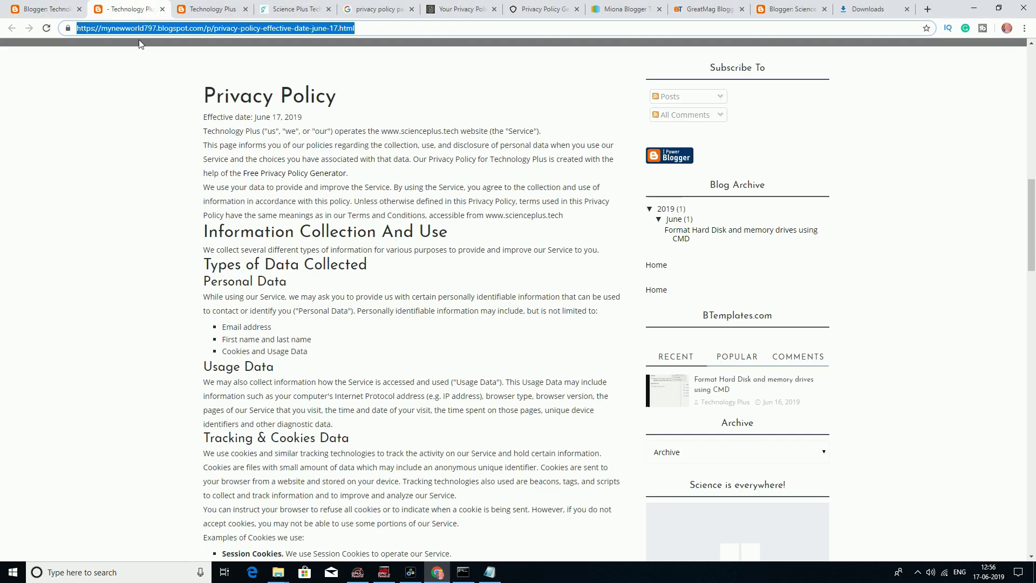
{"action": "scroll", "coordinate": [84, 87], "scroll_direction": "up", "scroll_amount": 8}
{"action": "left_click", "coordinate": [47, 29]}
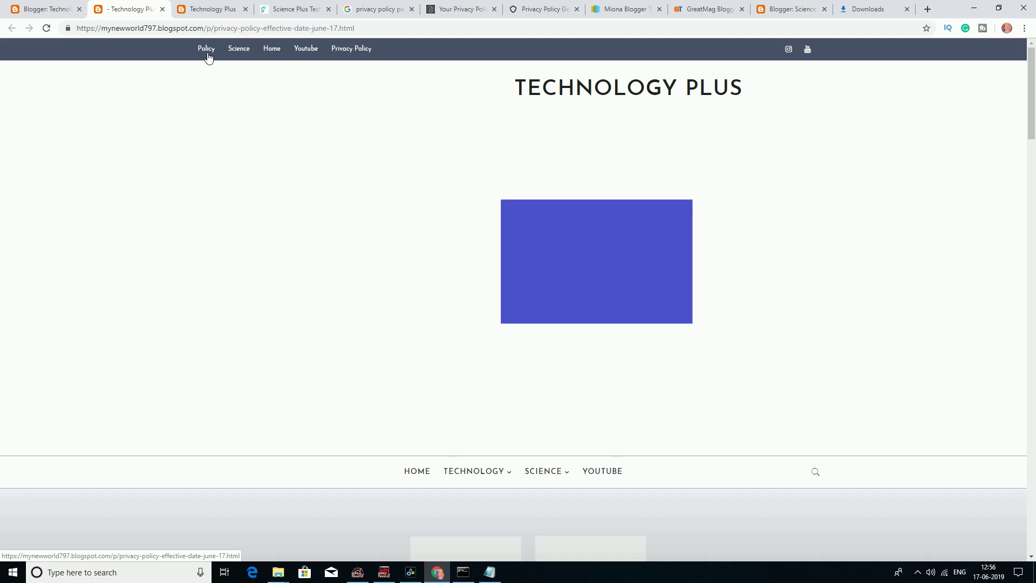
Step: Open the Technology Plus basic settings and start setting up a third-party URL for the blog address
{"action": "left_click", "coordinate": [46, 10]}
{"action": "left_click", "coordinate": [21, 254]}
{"action": "left_click", "coordinate": [52, 277]}
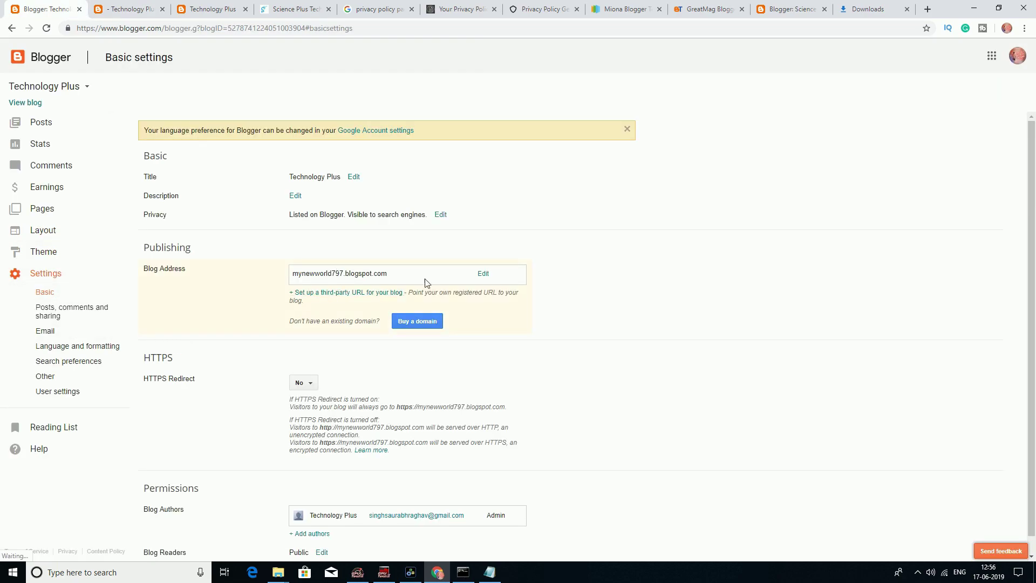
{"action": "left_click", "coordinate": [484, 274]}
{"action": "left_click", "coordinate": [325, 296]}
{"action": "left_click", "coordinate": [319, 294]}
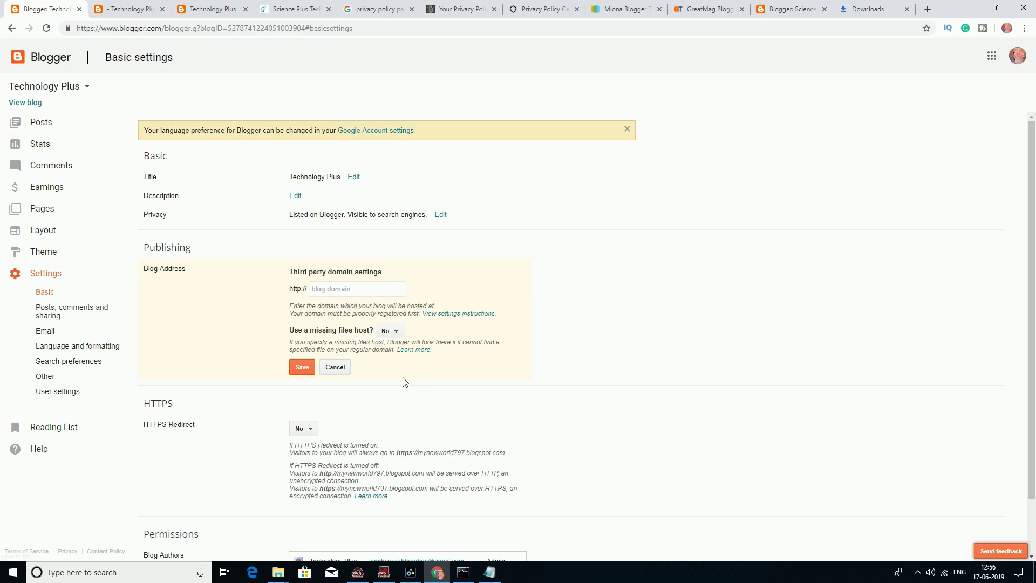
{"action": "left_click", "coordinate": [347, 294]}
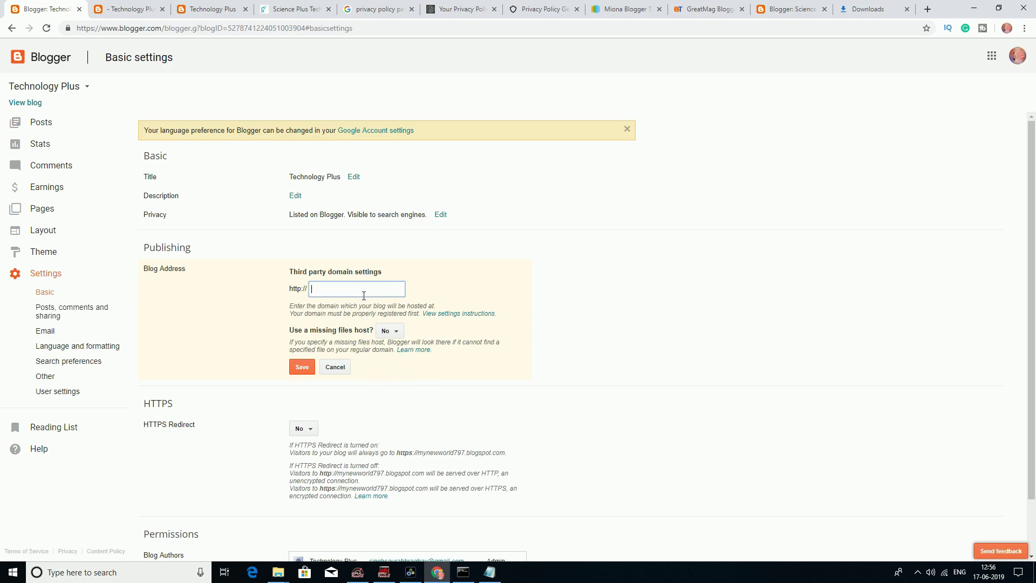
Step: In the Hostinger dashboard, open the DNS zone of scienceplus.tech and look through its records
{"action": "left_click", "coordinate": [289, 319]}
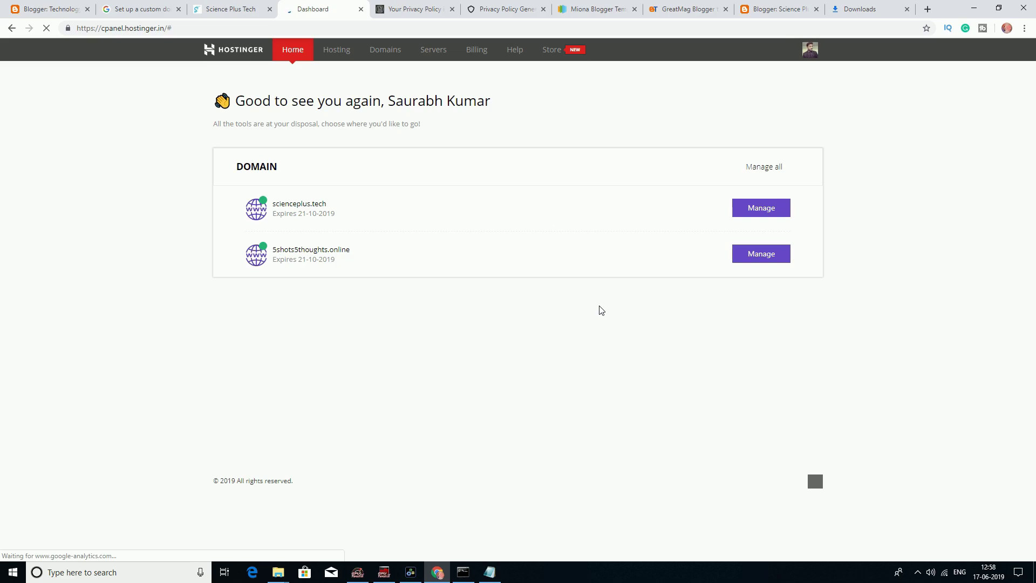
{"action": "left_click", "coordinate": [756, 207]}
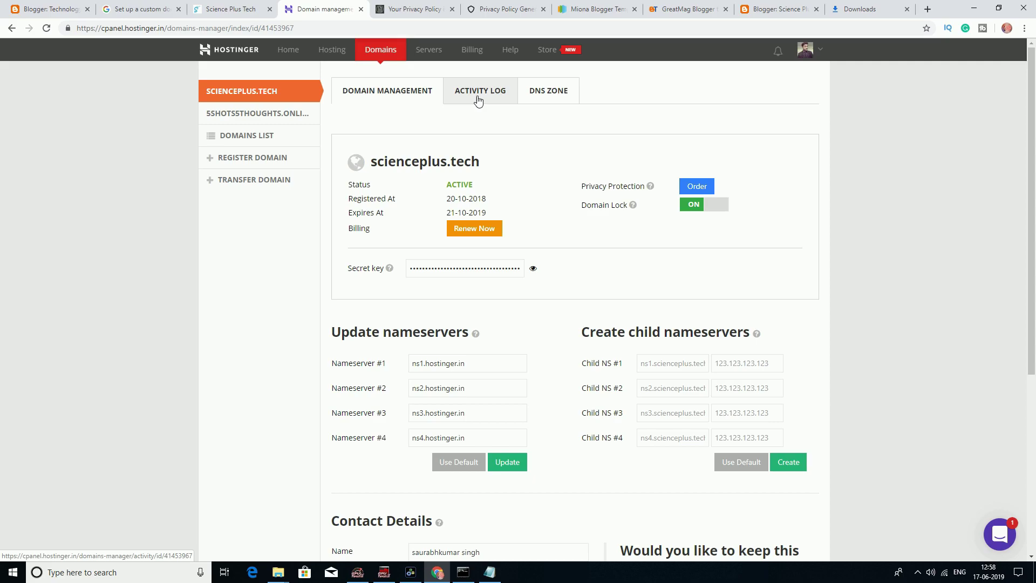
{"action": "left_click", "coordinate": [554, 92]}
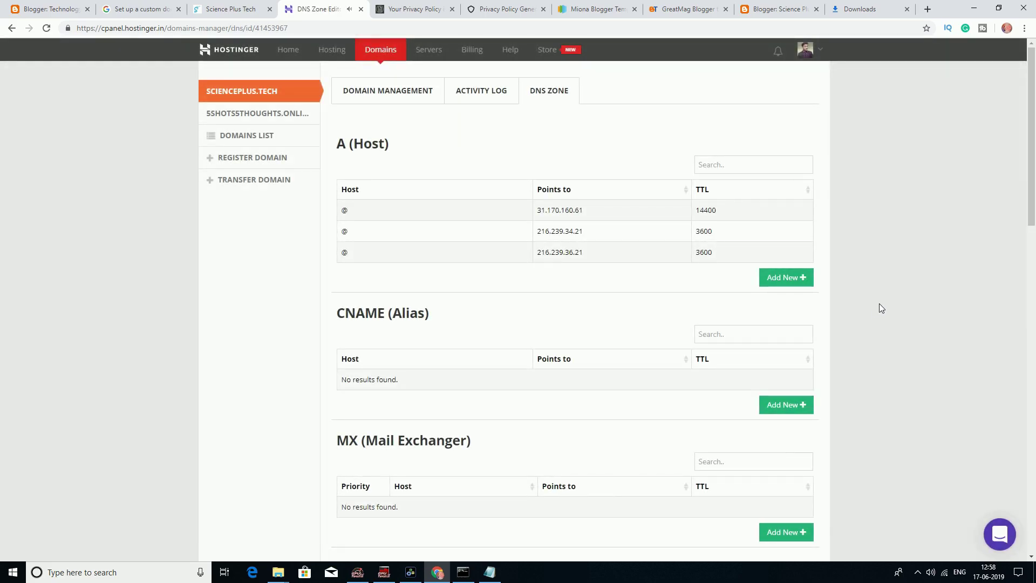
{"action": "scroll", "coordinate": [644, 365], "scroll_direction": "down", "scroll_amount": 3}
{"action": "scroll", "coordinate": [644, 365], "scroll_direction": "down", "scroll_amount": 6}
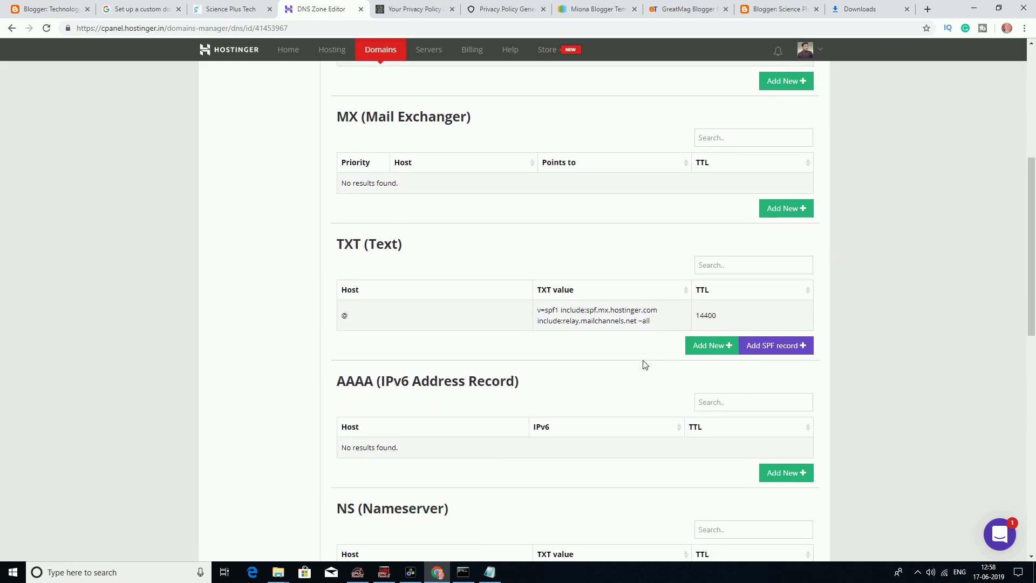
{"action": "scroll", "coordinate": [644, 365], "scroll_direction": "up", "scroll_amount": 10}
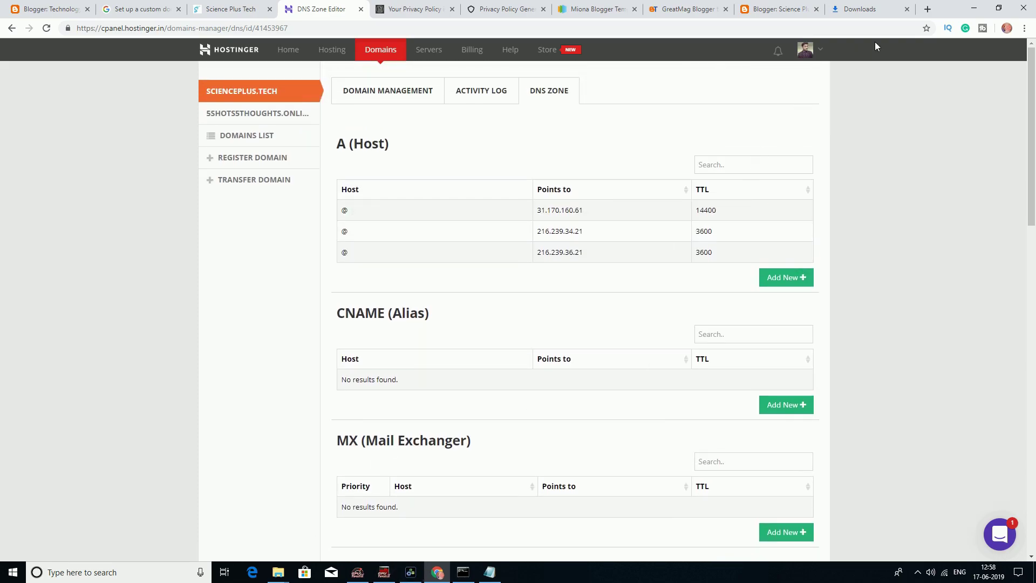
Step: Switch to Blogger, open the settings instructions for third-party domains, and return to the basic settings
{"action": "key", "text": "ctrl+1"}
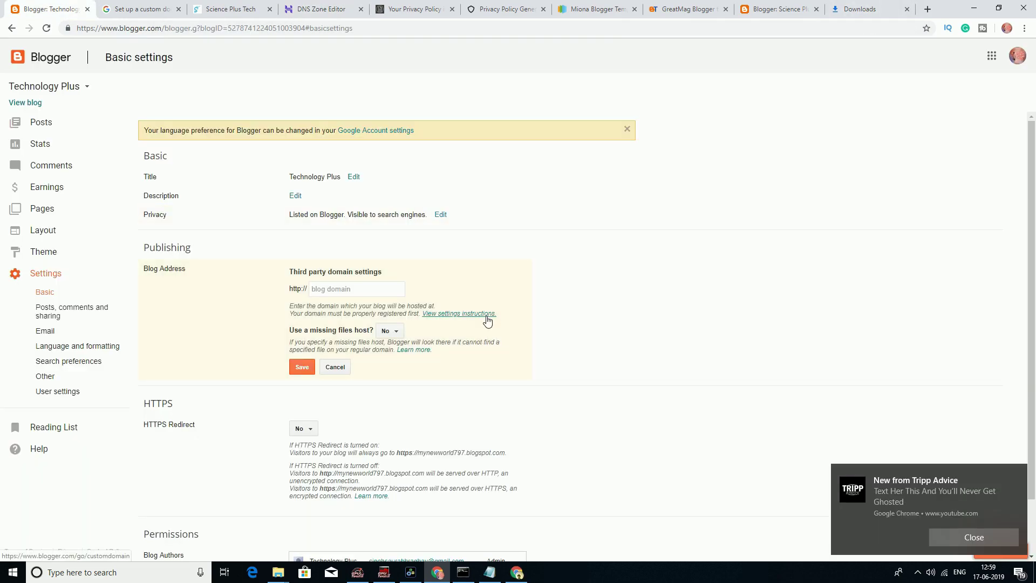
{"action": "left_click", "coordinate": [486, 316]}
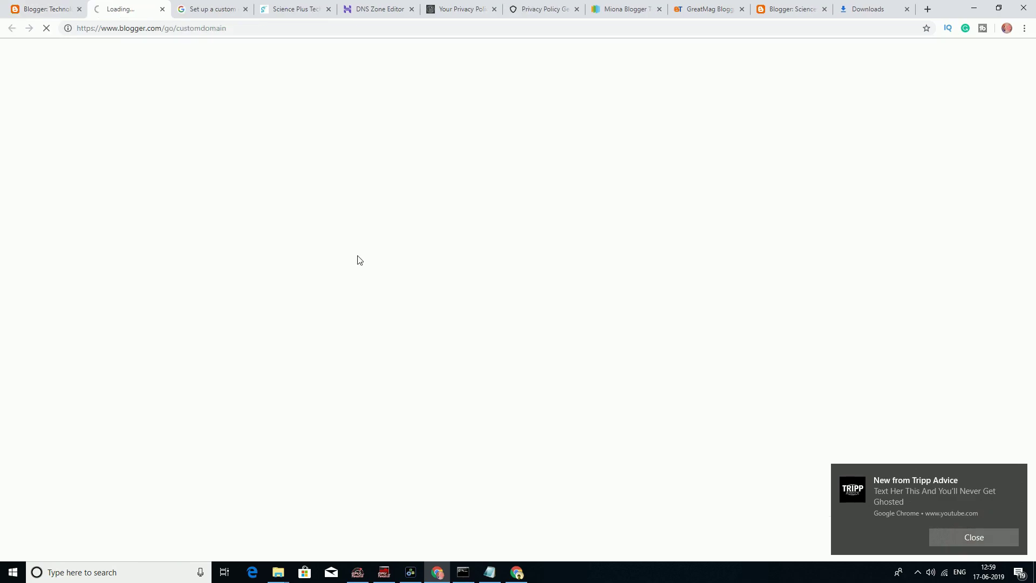
{"action": "key", "text": "ctrl+1"}
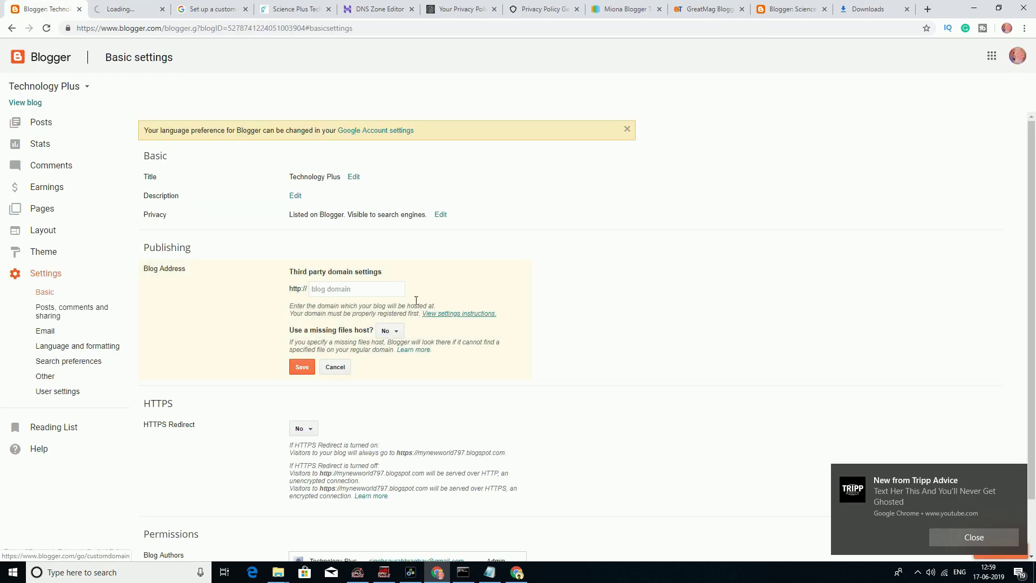
Step: Enter scienceplus.tech as the blog's third-party domain and try to save it
{"action": "left_click", "coordinate": [339, 296]}
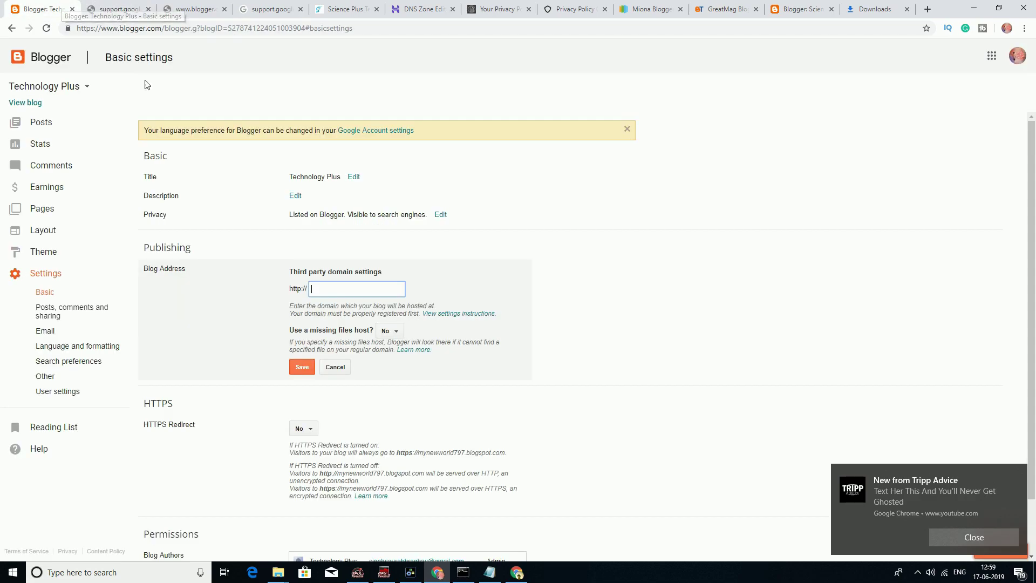
{"action": "type", "text": "scienceplus.tech"}
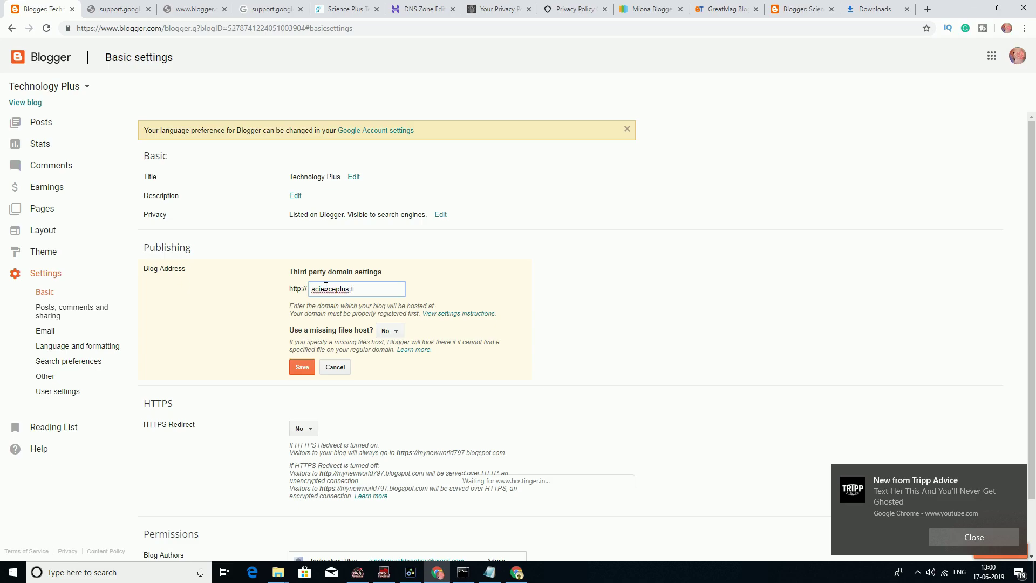
{"action": "left_click", "coordinate": [303, 368]}
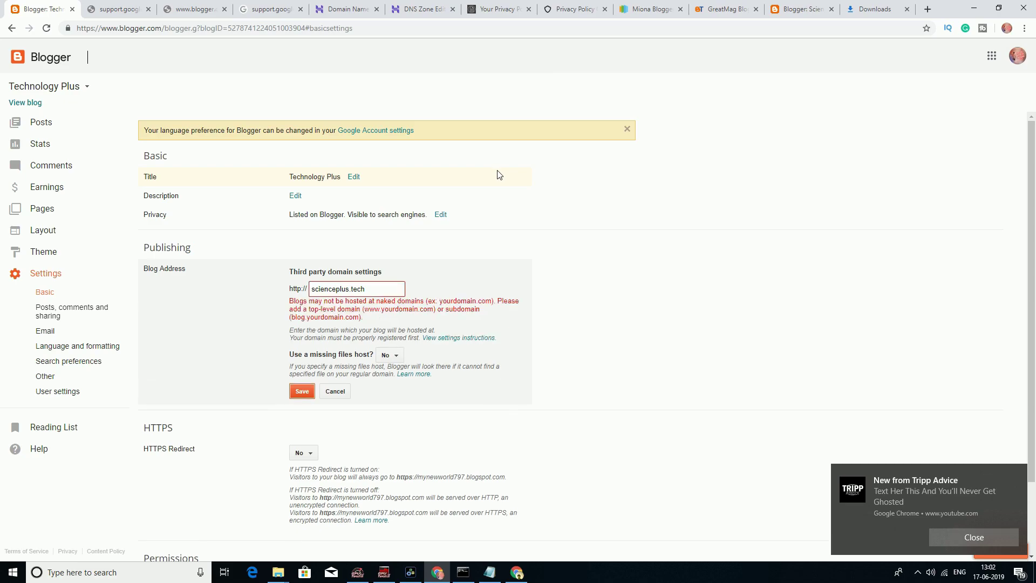
{"action": "left_click", "coordinate": [313, 291]}
{"action": "type", "text": "www."}
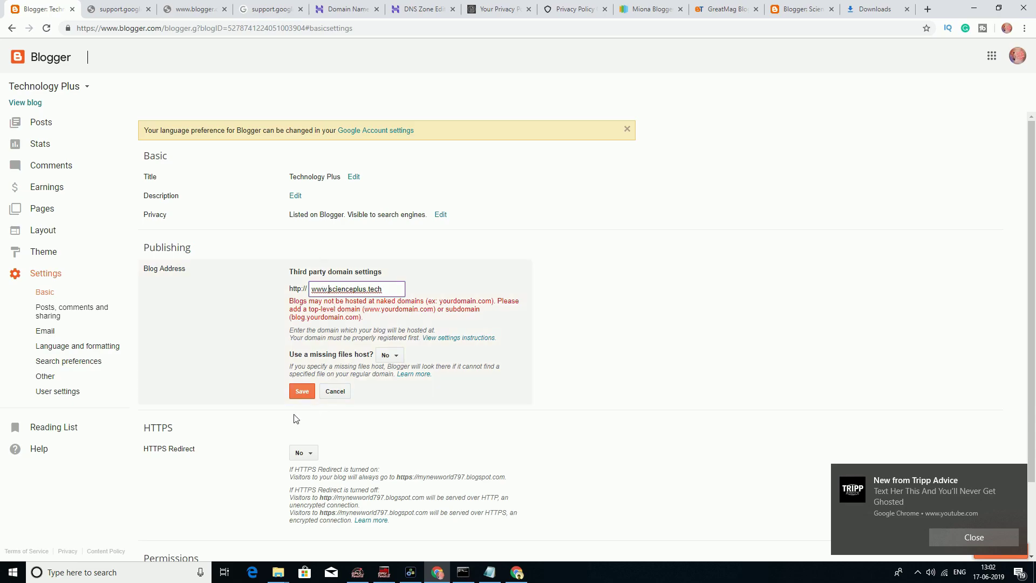
{"action": "left_click", "coordinate": [298, 392]}
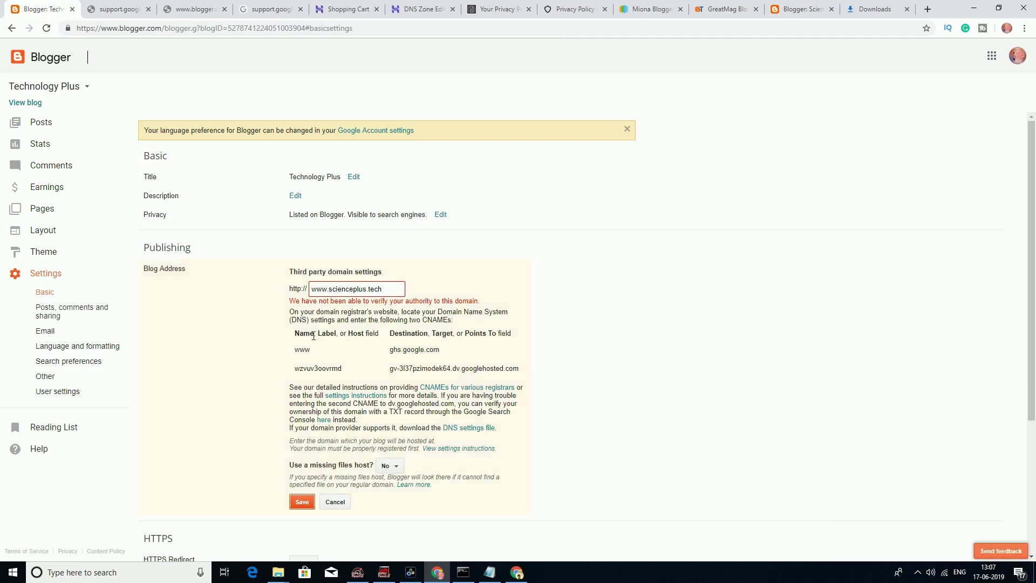
Step: Copy the first CNAME name, www, from Blogger into the host of a new CNAME record in Hostinger's DNS zone
{"action": "left_click_drag", "start_coordinate": [298, 335], "coordinate": [389, 341]}
{"action": "left_click", "coordinate": [324, 358]}
{"action": "double_click", "coordinate": [303, 352]}
{"action": "key", "text": "ctrl+c"}
{"action": "left_click", "coordinate": [370, 9]}
{"action": "left_click", "coordinate": [377, 9]}
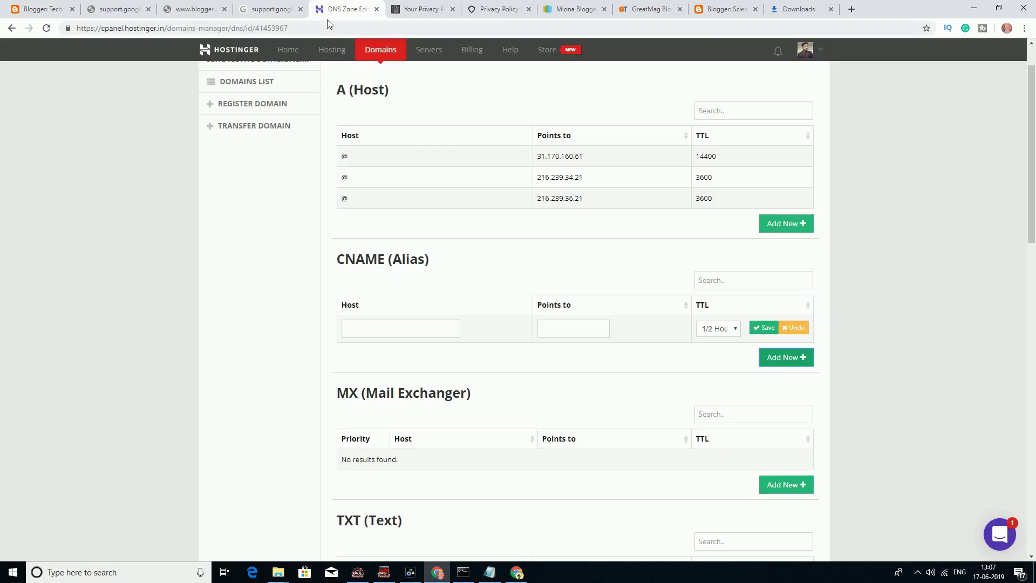
{"action": "left_click", "coordinate": [376, 337]}
{"action": "key", "text": "ctrl+v"}
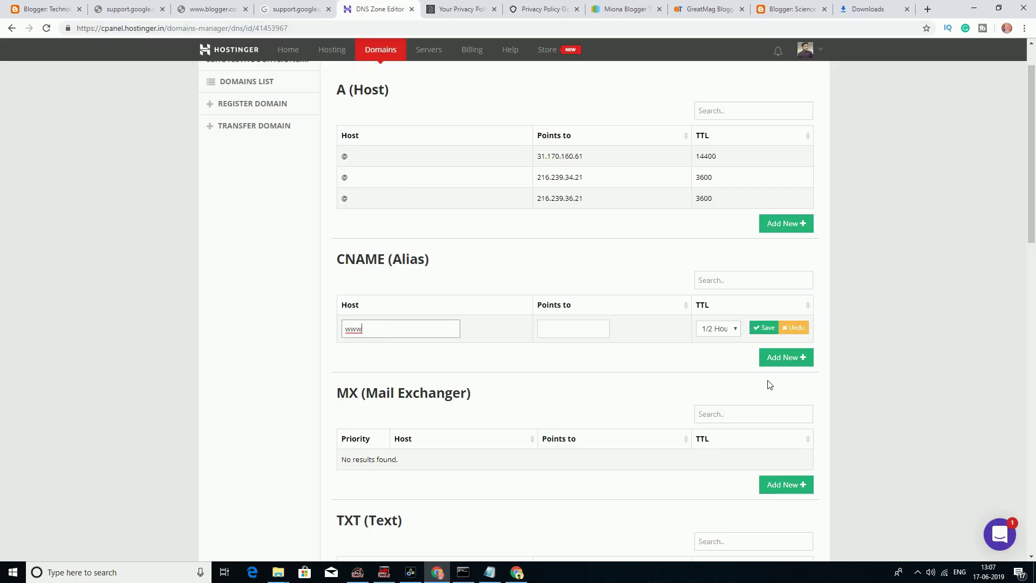
Step: Point the www CNAME record to ghs.google.com, as given in Blogger, and save the record
{"action": "left_click", "coordinate": [58, 2]}
{"action": "left_click_drag", "start_coordinate": [441, 351], "coordinate": [396, 353]}
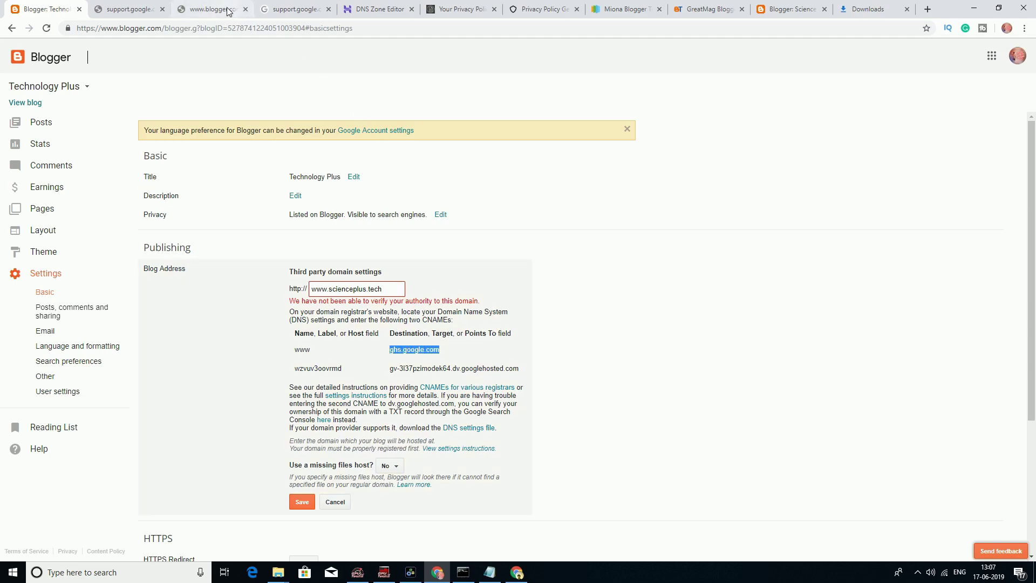
{"action": "left_click", "coordinate": [378, 10]}
{"action": "left_click", "coordinate": [569, 331]}
{"action": "type", "text": "ghs.google.com"}
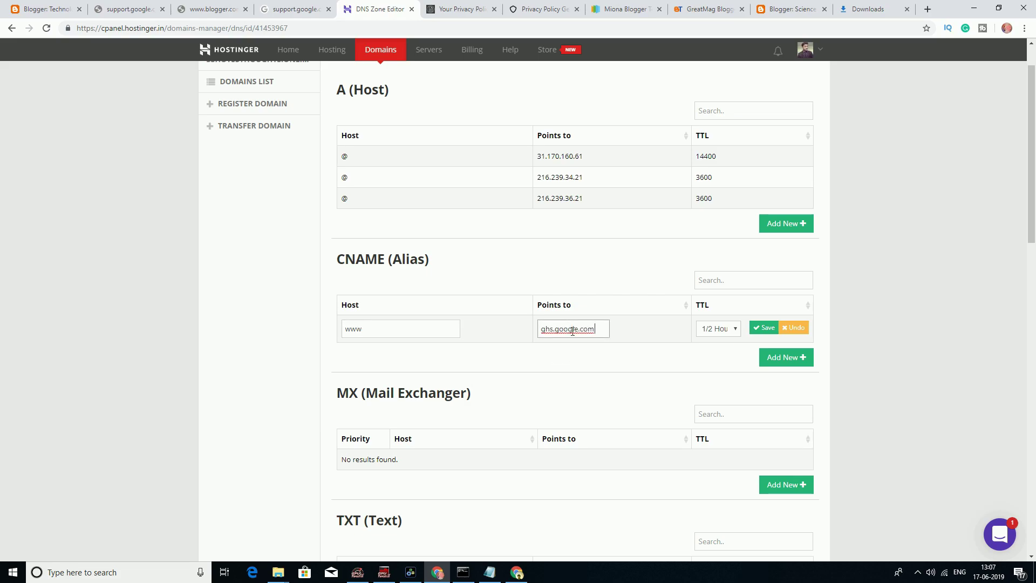
{"action": "left_click", "coordinate": [766, 327]}
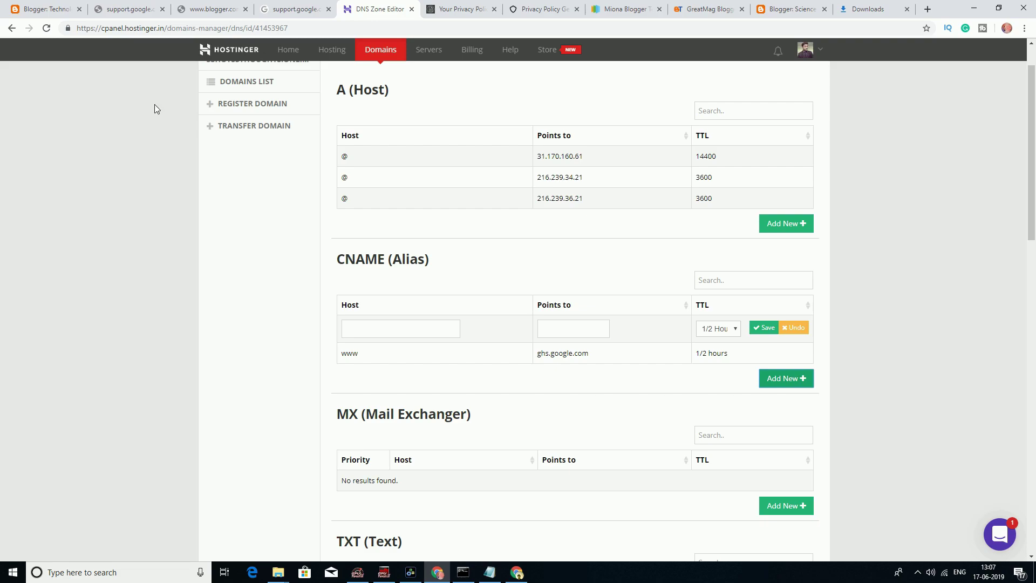
Step: Copy the second CNAME's verification name from Blogger into the host of another new CNAME record in Hostinger
{"action": "left_click", "coordinate": [50, 6]}
{"action": "left_click_drag", "start_coordinate": [347, 371], "coordinate": [299, 371]}
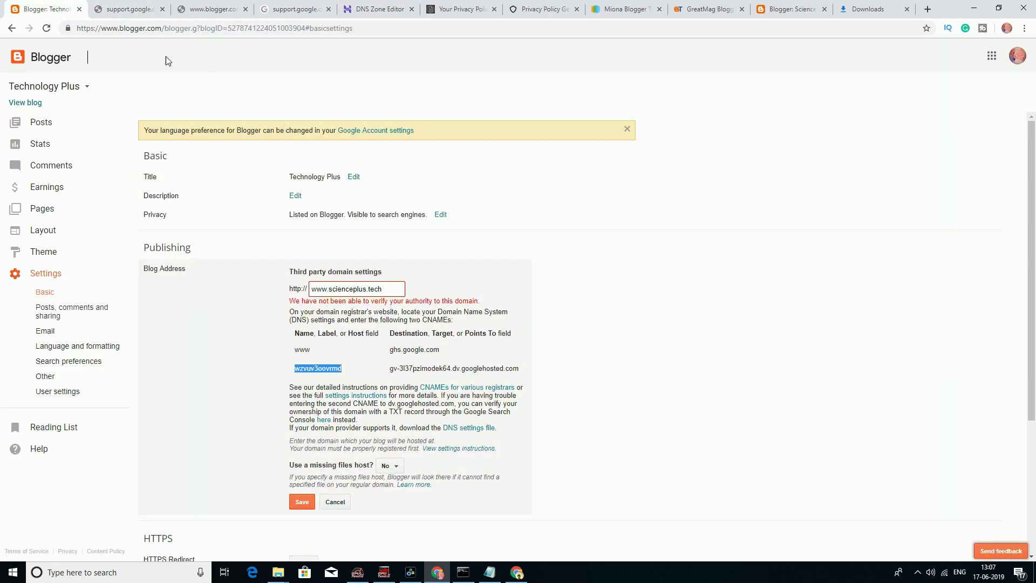
{"action": "left_click", "coordinate": [139, 8]}
{"action": "left_click", "coordinate": [364, 10]}
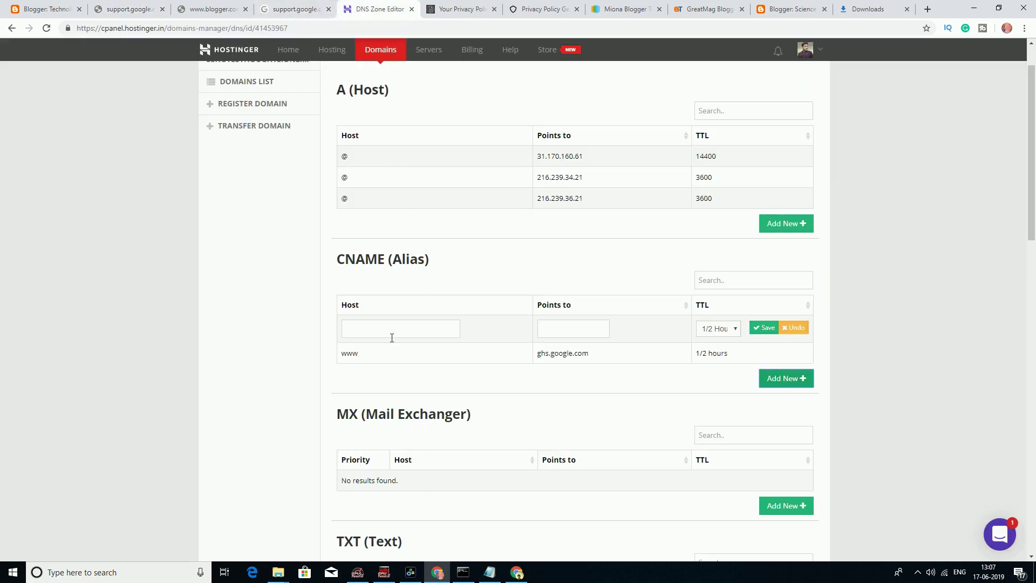
{"action": "left_click", "coordinate": [370, 331]}
{"action": "type", "text": "wzvuv3oovrmd"}
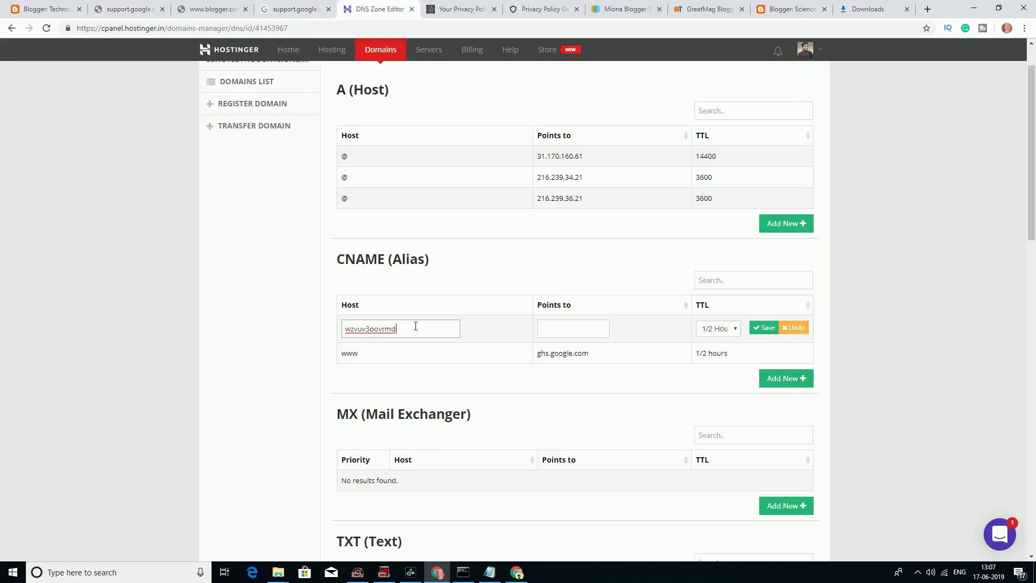
Step: Copy the second CNAME's googlehosted.com verification destination from Blogger into the record's Points to value and save it
{"action": "left_click", "coordinate": [48, 9]}
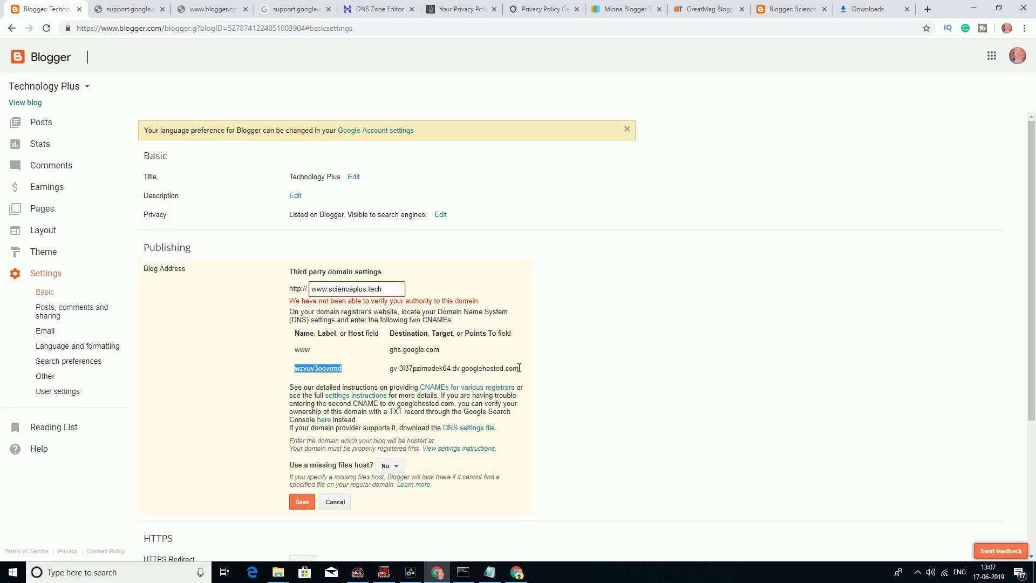
{"action": "left_click_drag", "start_coordinate": [519, 368], "coordinate": [389, 372]}
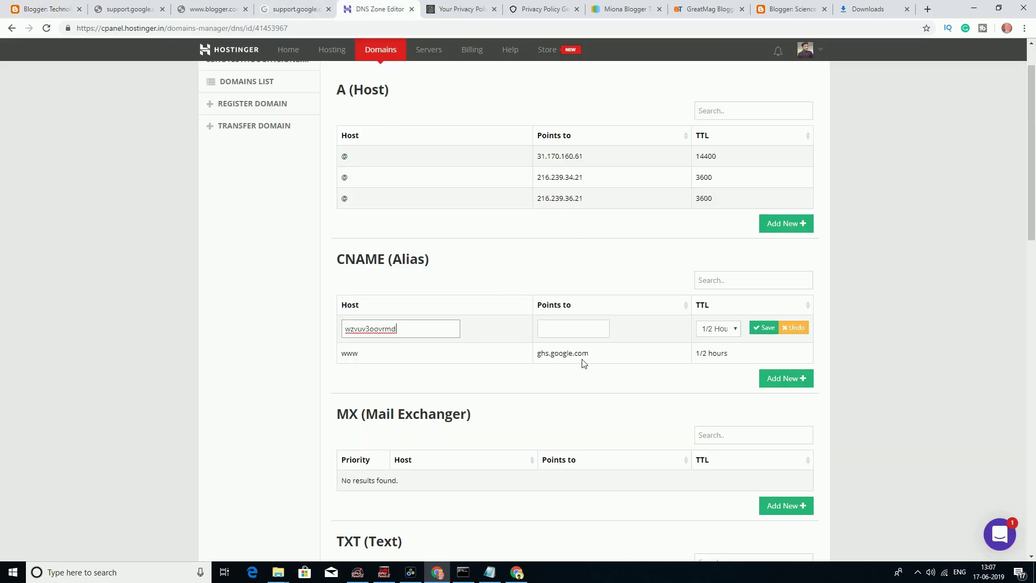
{"action": "left_click", "coordinate": [351, 9]}
{"action": "left_click", "coordinate": [580, 334]}
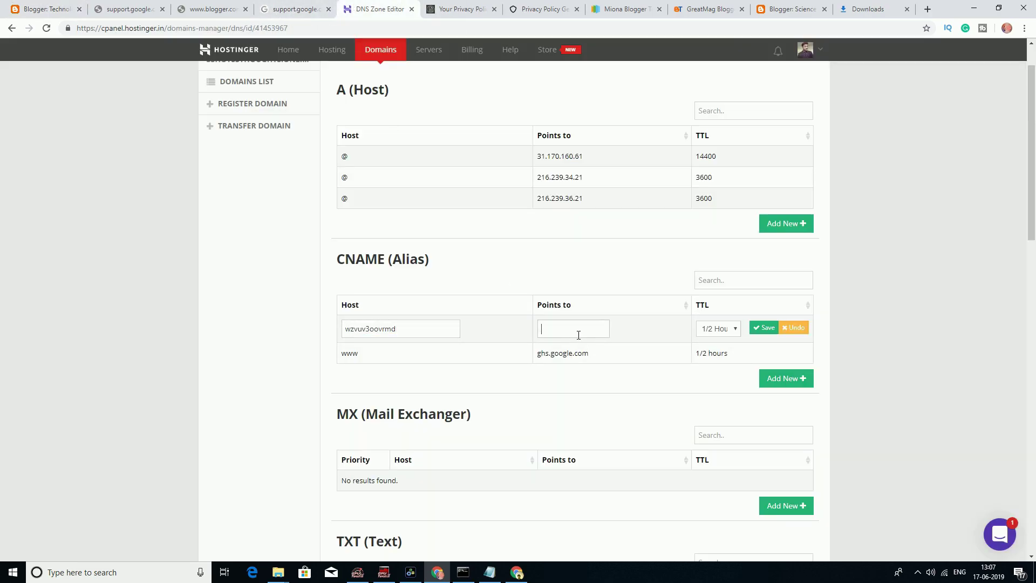
{"action": "type", "text": "gv-3l37pzimodek64.dv.googlehosted.com"}
{"action": "left_click", "coordinate": [765, 327]}
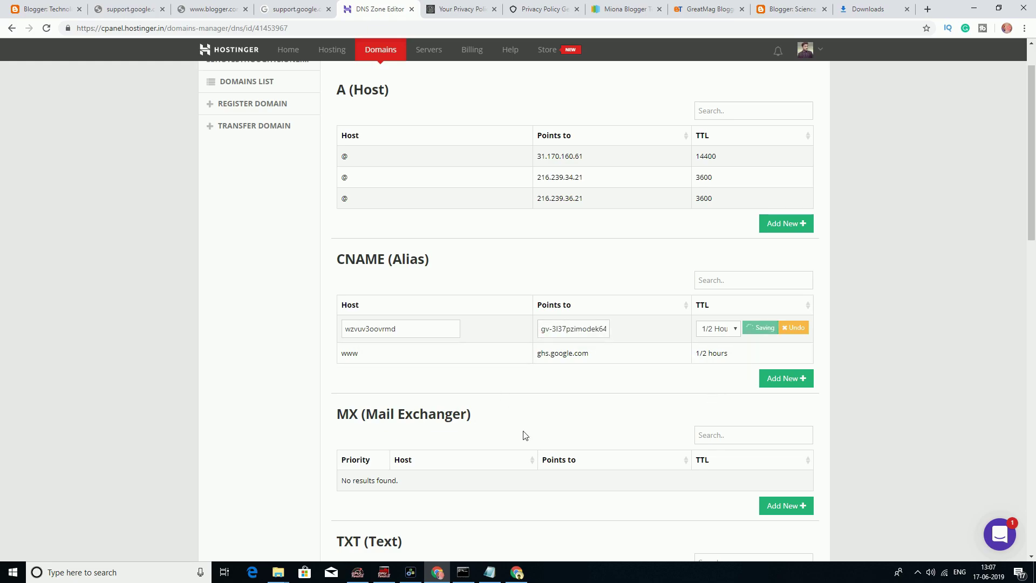
Step: Switch to the other browser window and look through the DNS zone of scpl.tech for comparison
{"action": "left_click", "coordinate": [514, 576]}
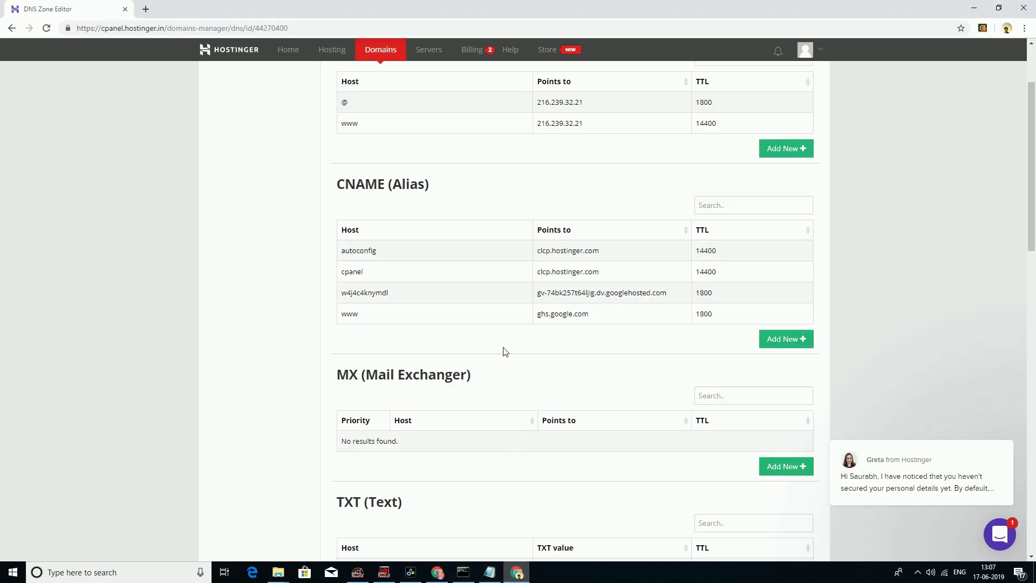
{"action": "scroll", "coordinate": [469, 377], "scroll_direction": "down", "scroll_amount": 8}
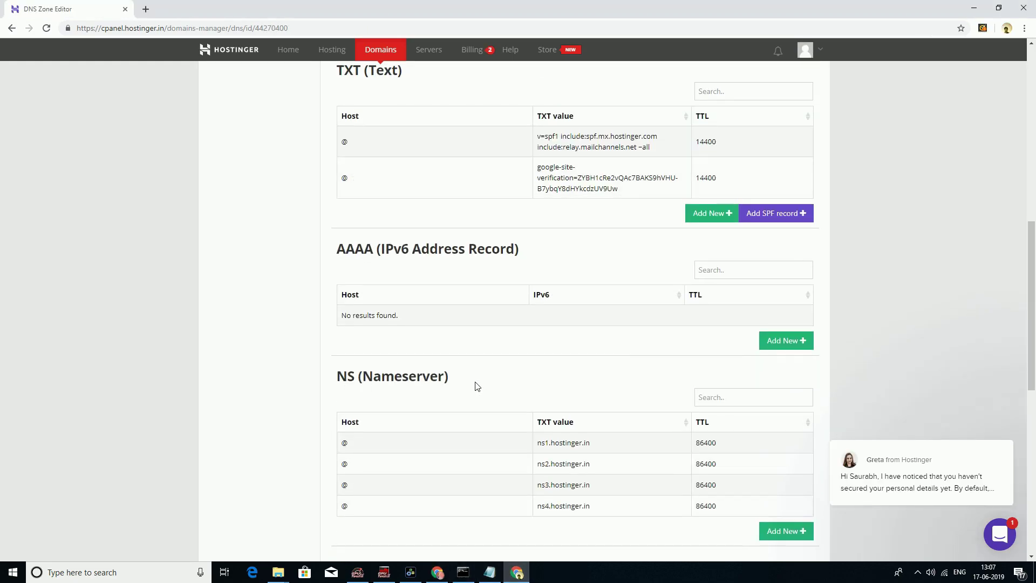
{"action": "scroll", "coordinate": [477, 386], "scroll_direction": "down", "scroll_amount": 9}
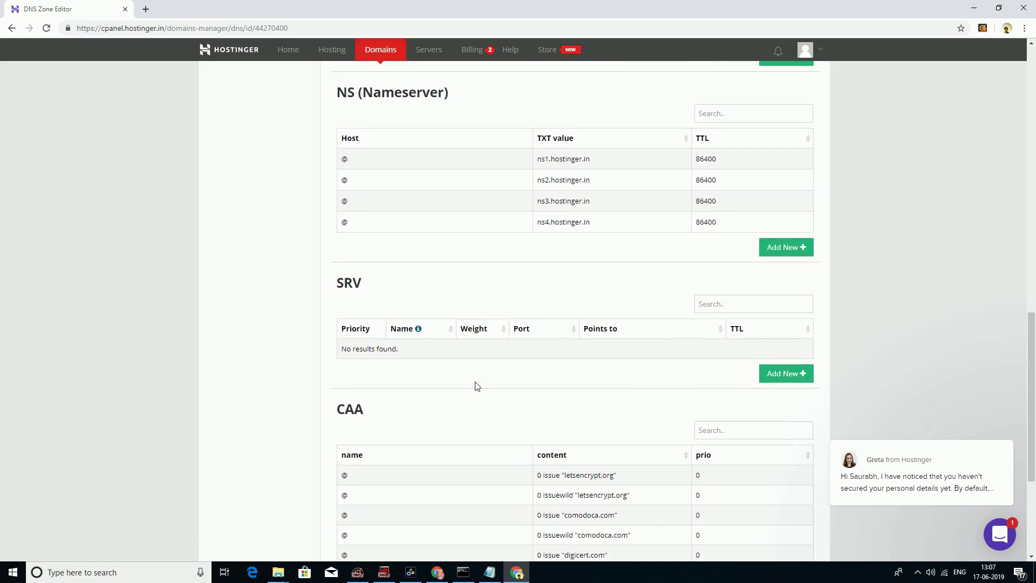
{"action": "scroll", "coordinate": [477, 386], "scroll_direction": "up", "scroll_amount": 18}
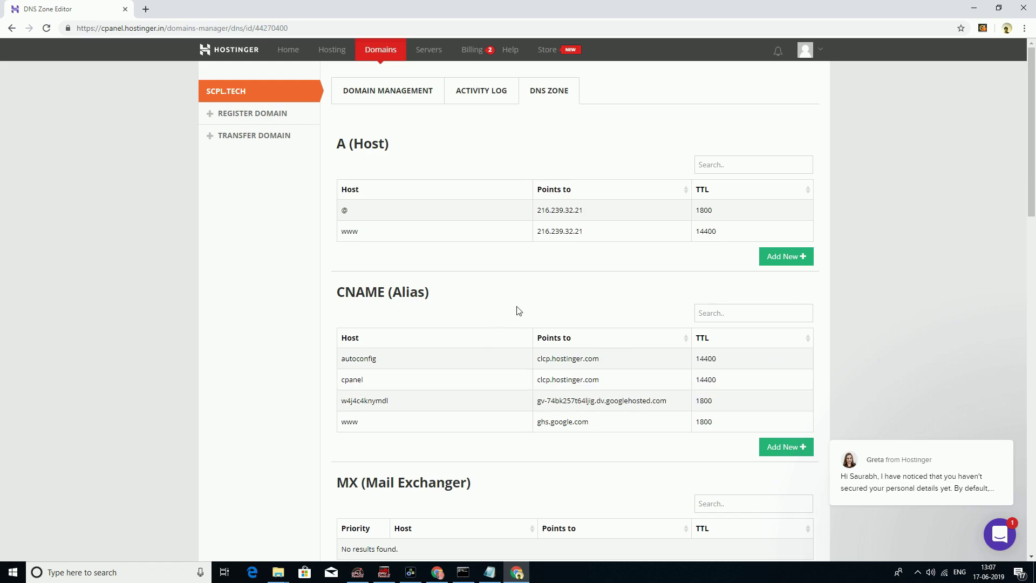
Step: Copy the IP 216.239.32.21 from Blogger Help and enter it in a new A record with host @ for scienceplus.tech
{"action": "key", "text": "alt+Tab"}
{"action": "scroll", "coordinate": [135, 301], "scroll_direction": "down", "scroll_amount": 6}
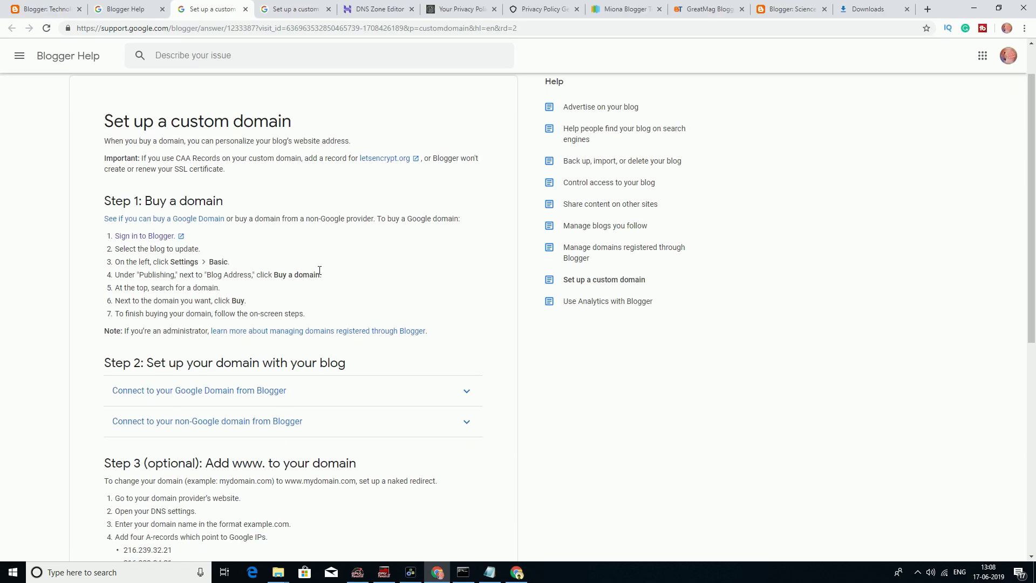
{"action": "left_click_drag", "start_coordinate": [173, 282], "coordinate": [123, 281]}
{"action": "key", "text": "ctrl+c"}
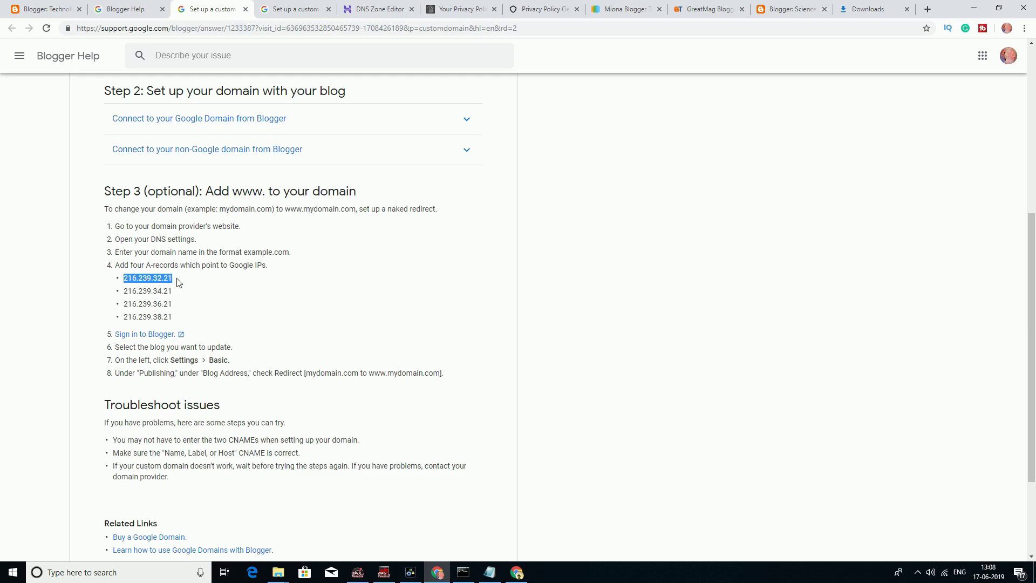
{"action": "left_click", "coordinate": [381, 10]}
{"action": "left_click", "coordinate": [575, 213]}
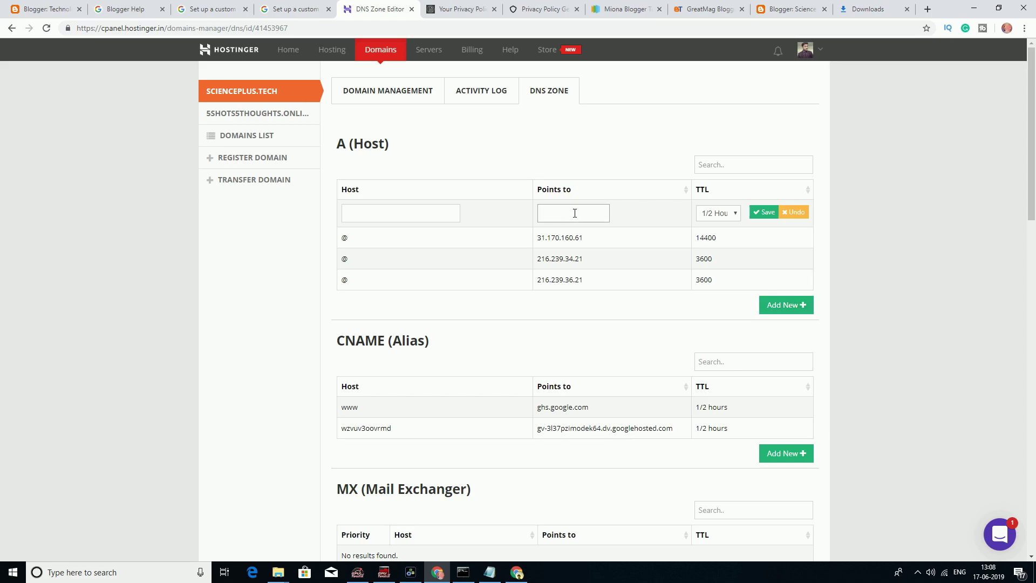
{"action": "key", "text": "ctrl+v"}
{"action": "key", "text": "shift+Tab"}
{"action": "type", "text": "@"}
{"action": "scroll", "coordinate": [678, 303], "scroll_direction": "down", "scroll_amount": 4}
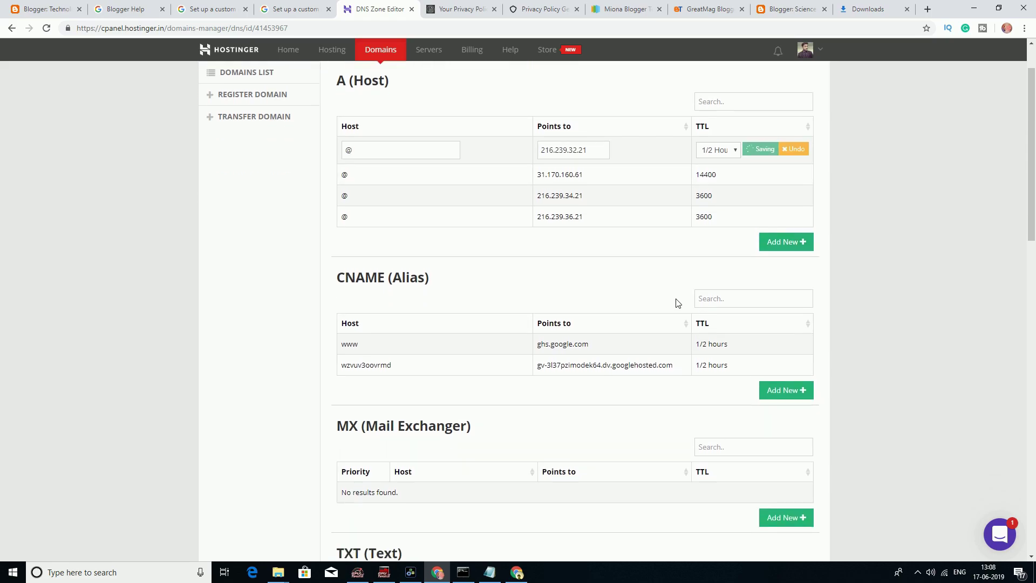
{"action": "scroll", "coordinate": [678, 303], "scroll_direction": "down", "scroll_amount": 8}
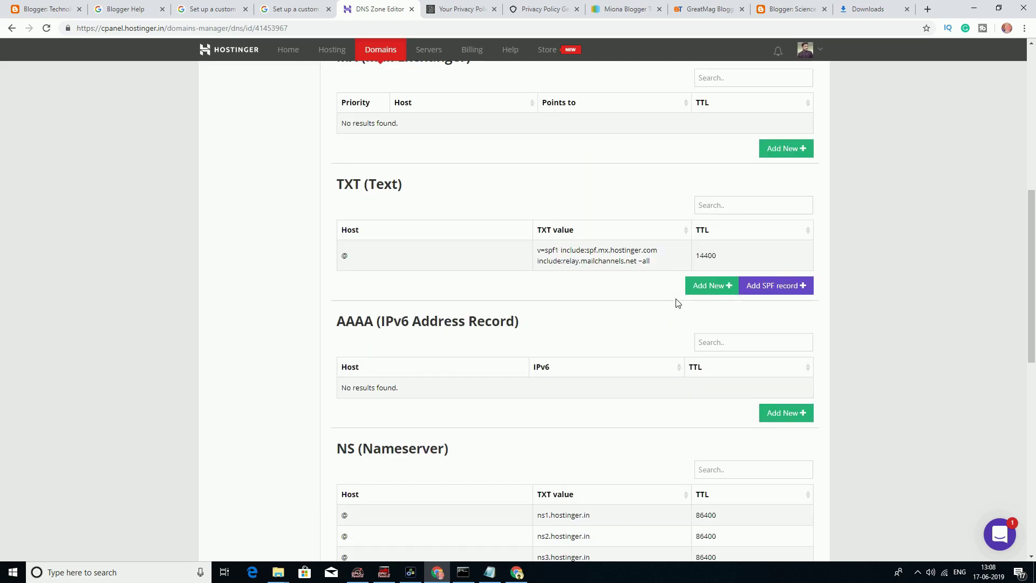
{"action": "scroll", "coordinate": [679, 303], "scroll_direction": "down", "scroll_amount": 3}
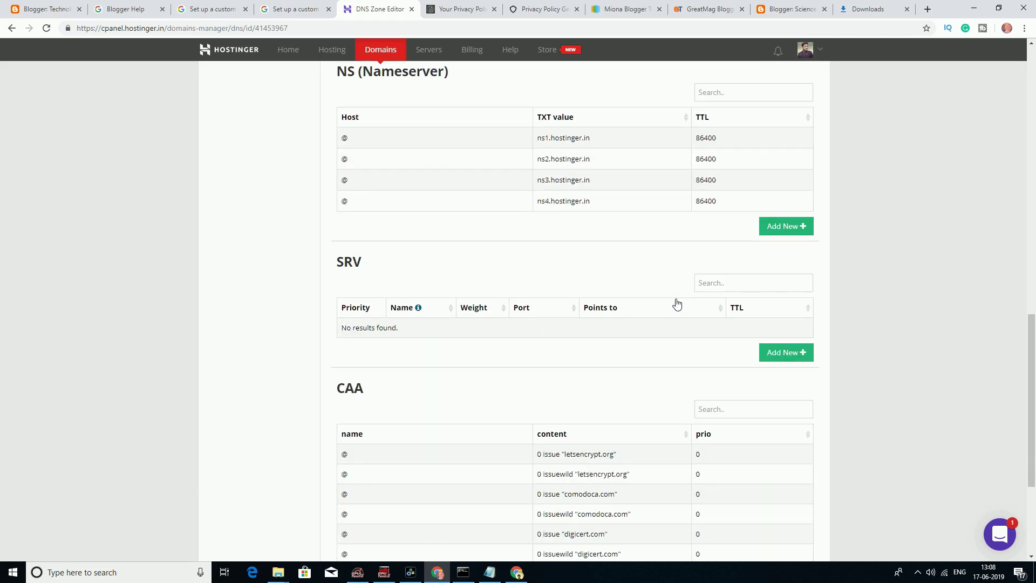
{"action": "scroll", "coordinate": [677, 303], "scroll_direction": "up", "scroll_amount": 15}
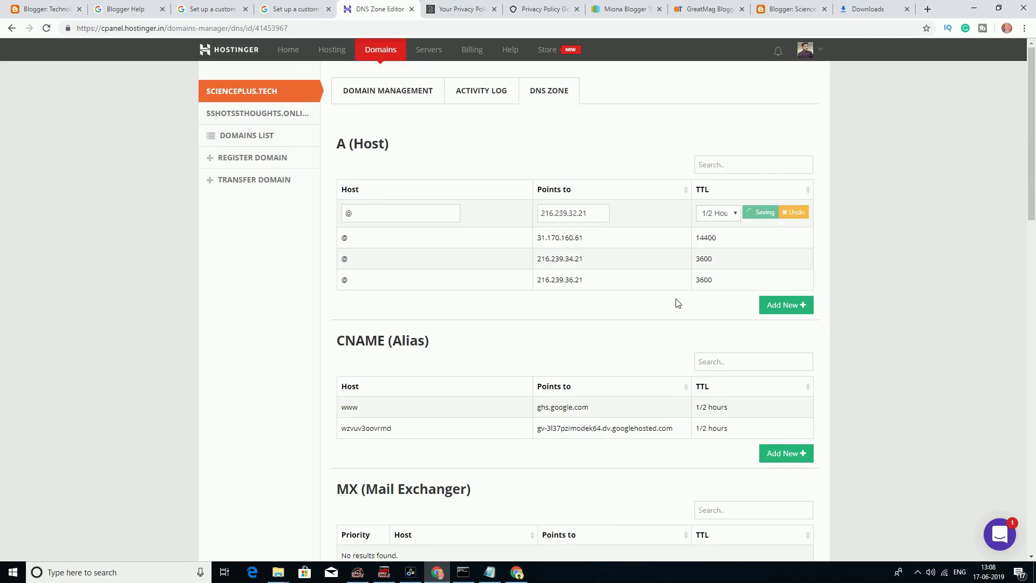
{"action": "scroll", "coordinate": [621, 303], "scroll_direction": "down", "scroll_amount": 3}
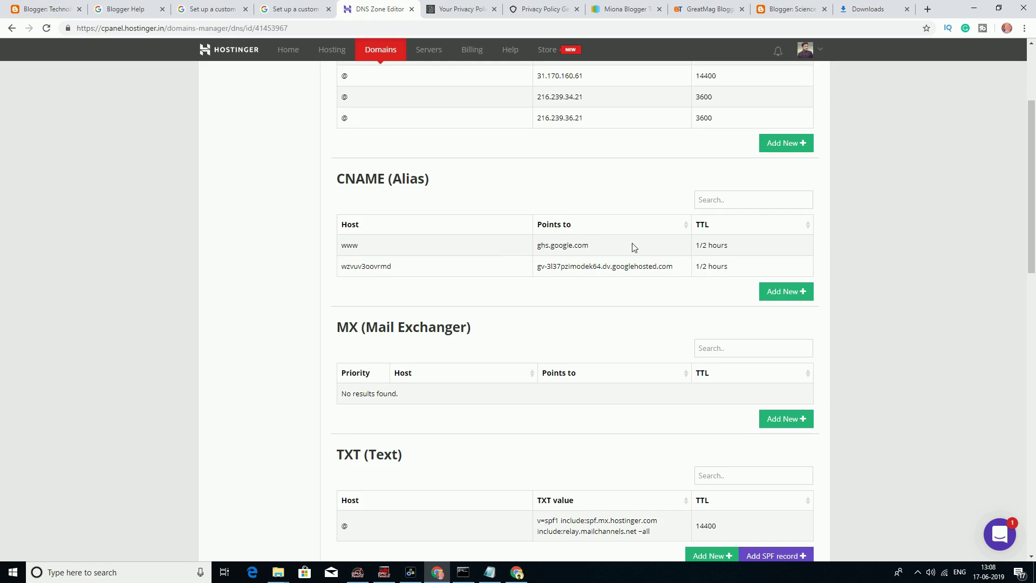
{"action": "left_click", "coordinate": [36, 5]}
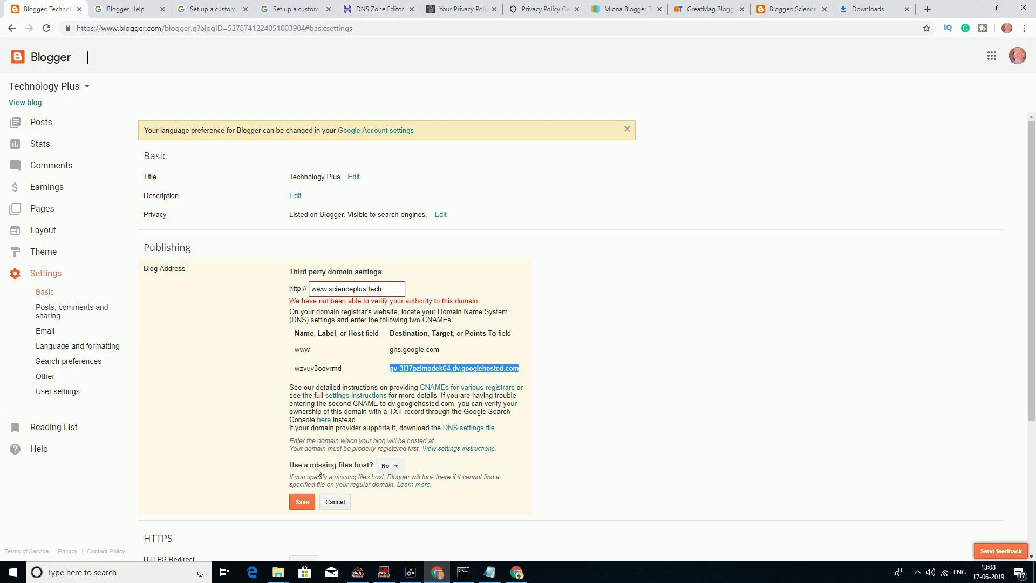
{"action": "left_click", "coordinate": [301, 502]}
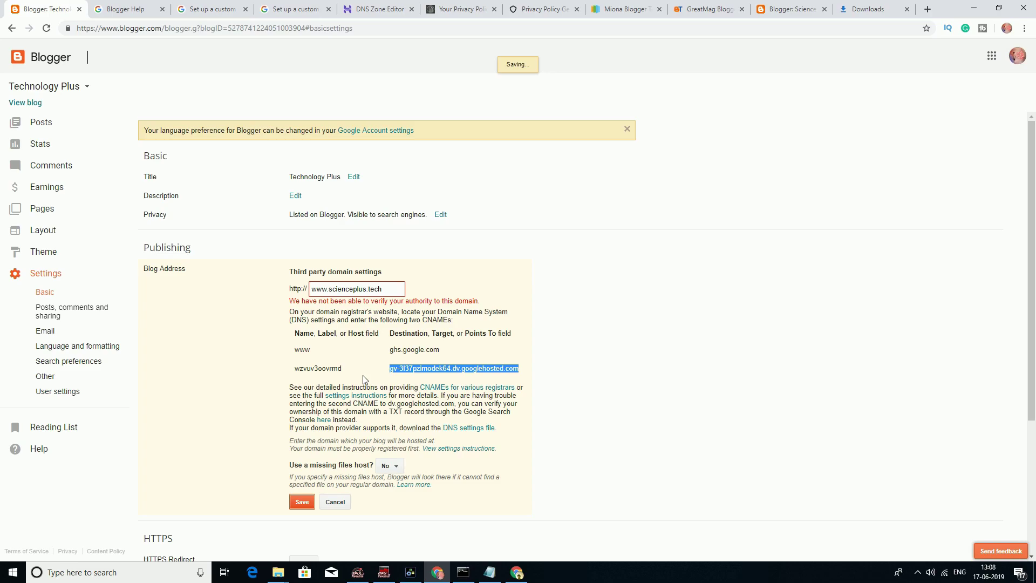
{"action": "left_click", "coordinate": [376, 12]}
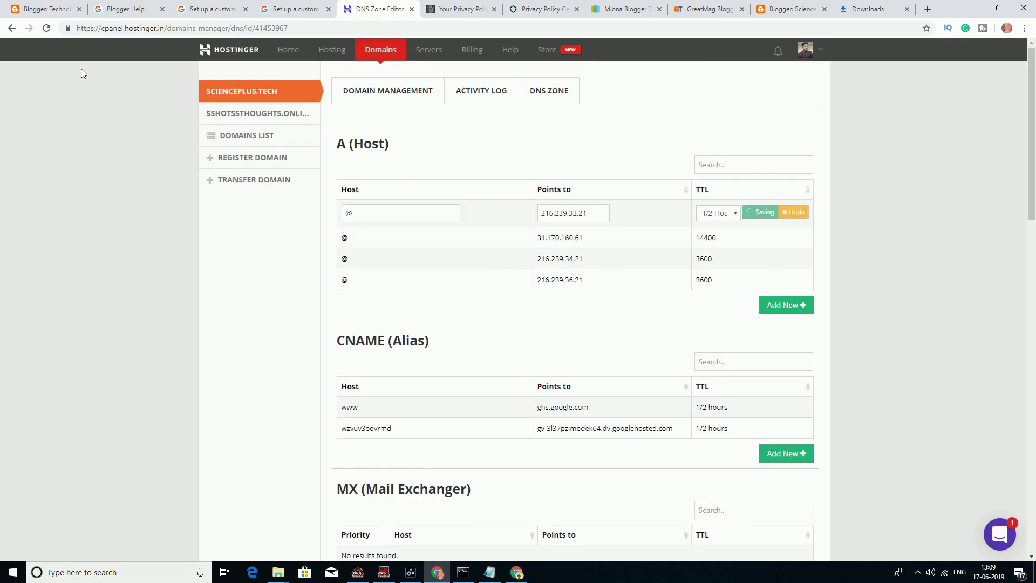
{"action": "left_click", "coordinate": [54, 7]}
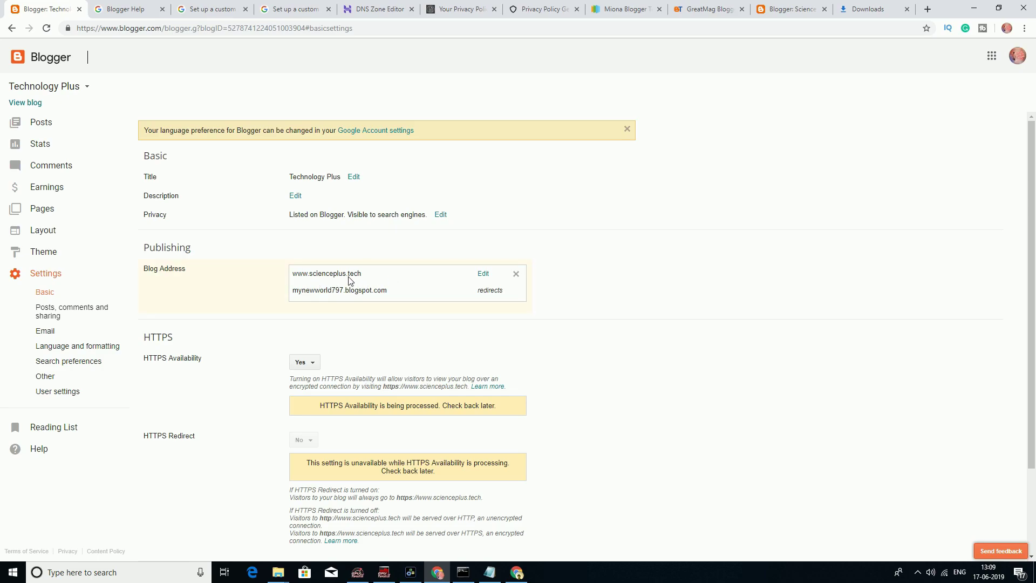
{"action": "scroll", "coordinate": [384, 390], "scroll_direction": "down", "scroll_amount": 2}
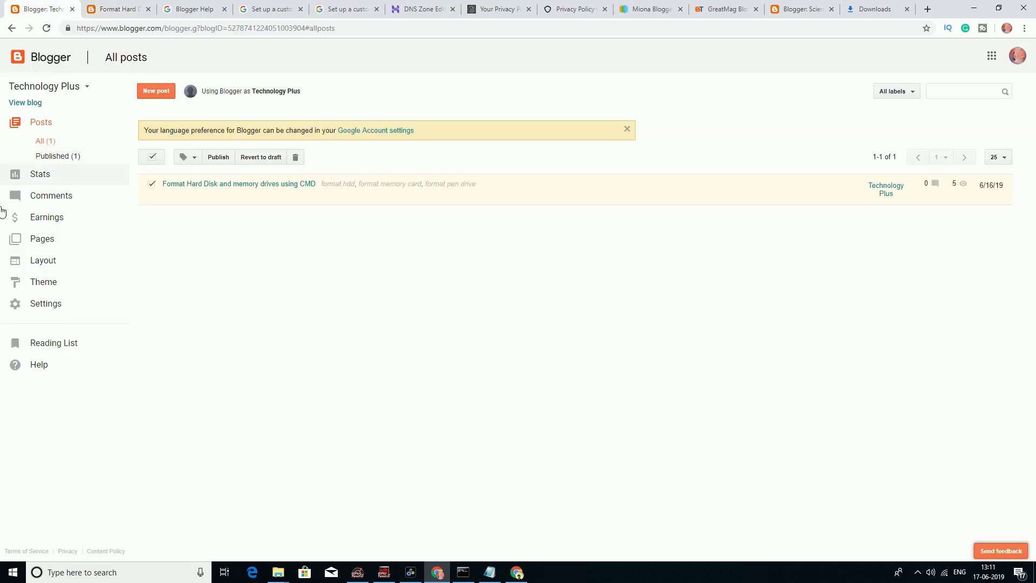
Step: Open the favicon settings from the blog's layout and choose Untitled.png from Pictures as the custom favicon
{"action": "left_click", "coordinate": [58, 259]}
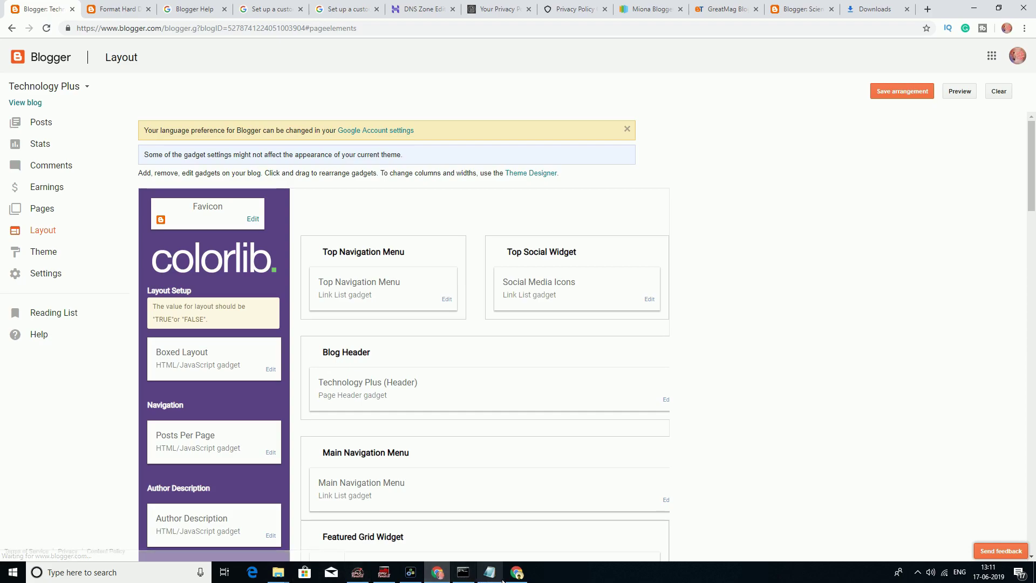
{"action": "left_click", "coordinate": [253, 219]}
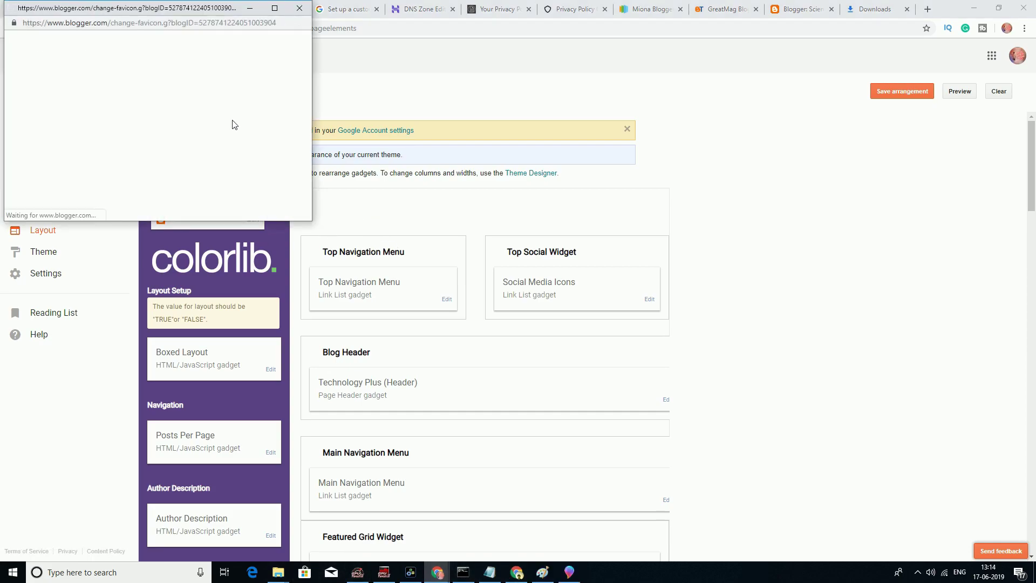
{"action": "left_click", "coordinate": [68, 154]}
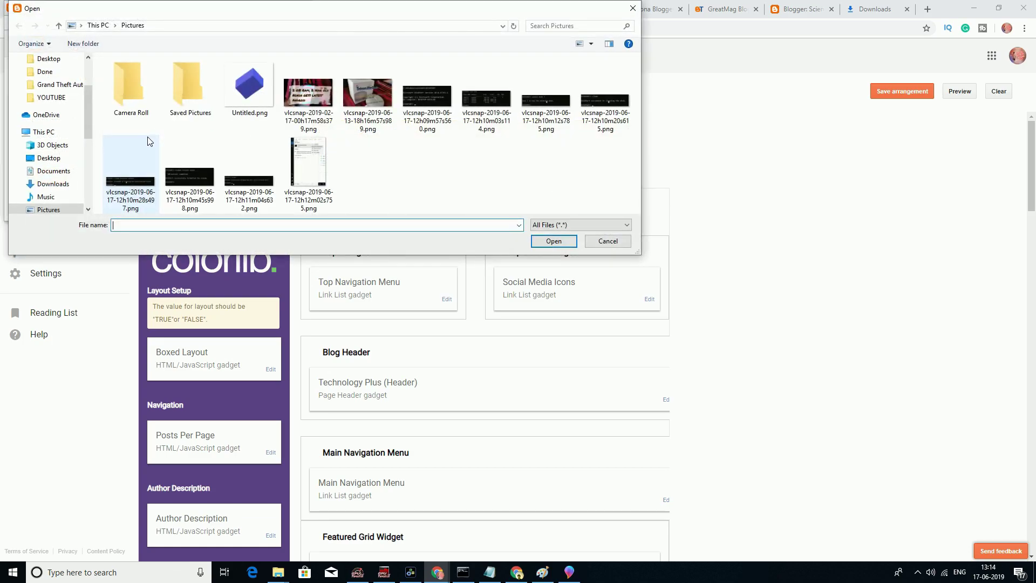
{"action": "left_click", "coordinate": [251, 86]}
{"action": "left_click", "coordinate": [549, 238]}
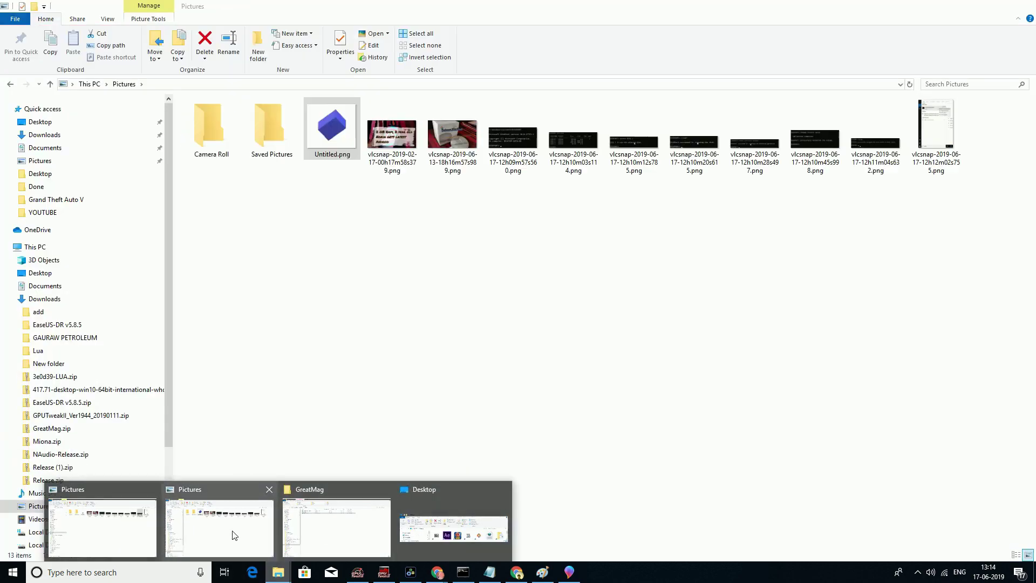
Step: Open Untitled.png from the Pictures folder in Paint and make its canvas slightly narrower
{"action": "left_click", "coordinate": [91, 522]}
{"action": "right_click", "coordinate": [331, 115]}
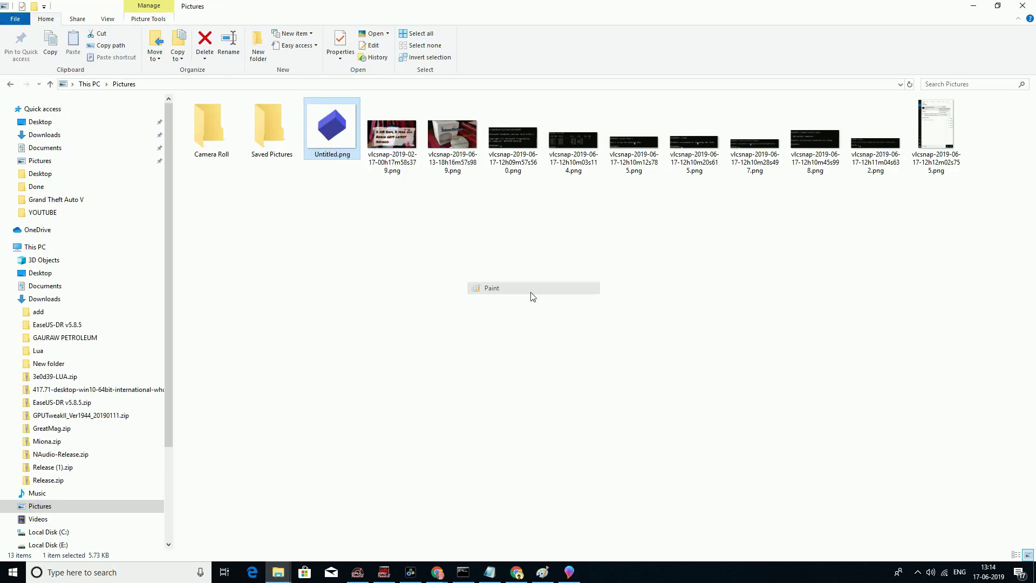
{"action": "left_click", "coordinate": [532, 294]}
{"action": "left_click_drag", "start_coordinate": [201, 166], "coordinate": [180, 166]}
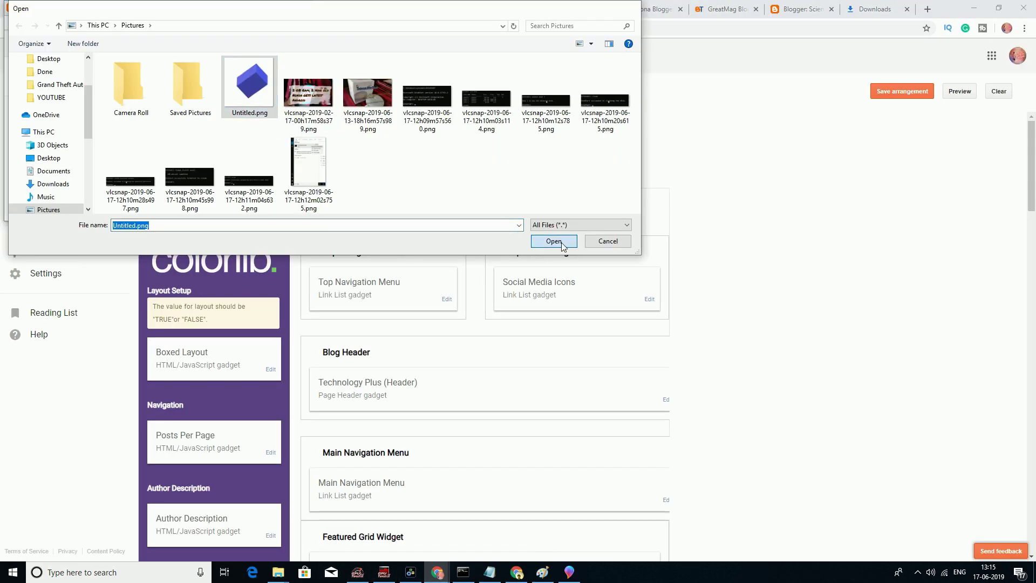
Step: Upload the edited Untitled.png as the blog's favicon, save it, and check it on the published post's browser tab
{"action": "left_click", "coordinate": [555, 243]}
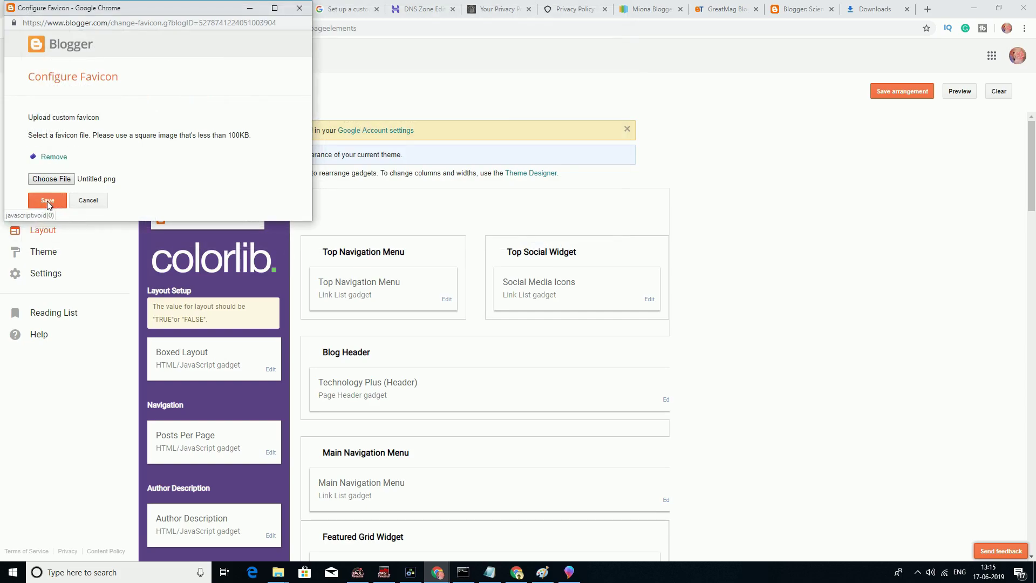
{"action": "left_click", "coordinate": [55, 203]}
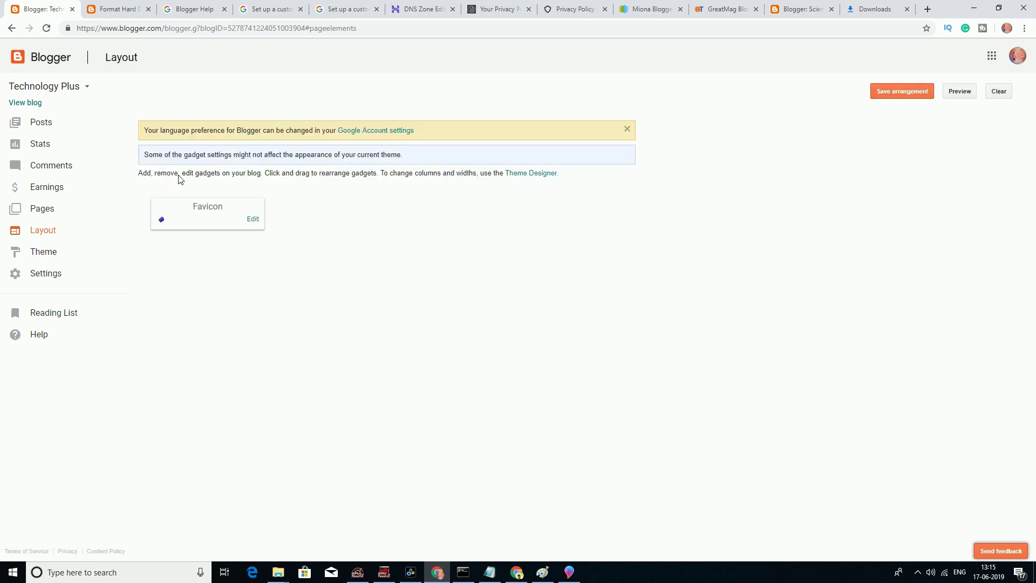
{"action": "left_click", "coordinate": [119, 10]}
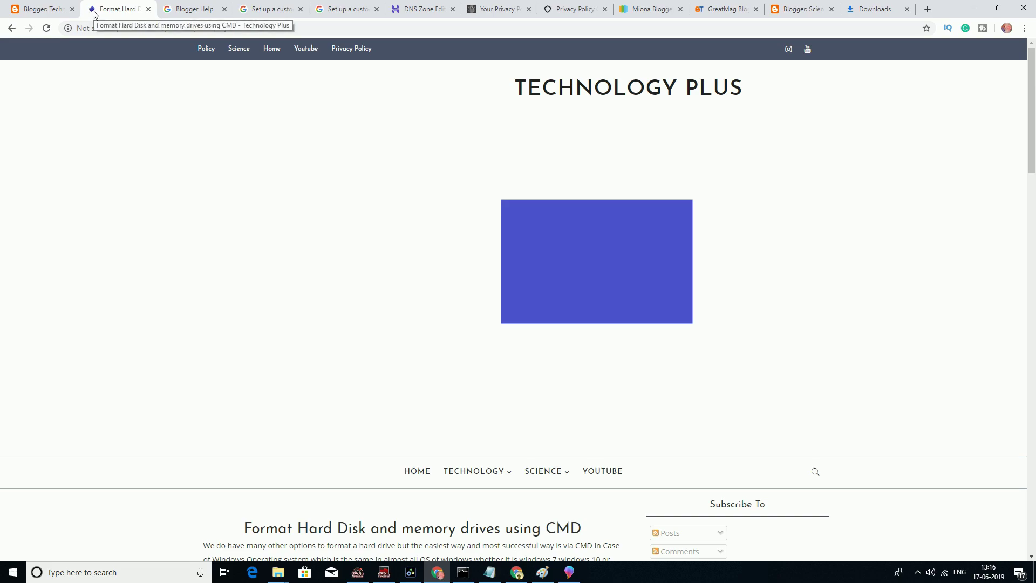
{"action": "left_click", "coordinate": [52, 9]}
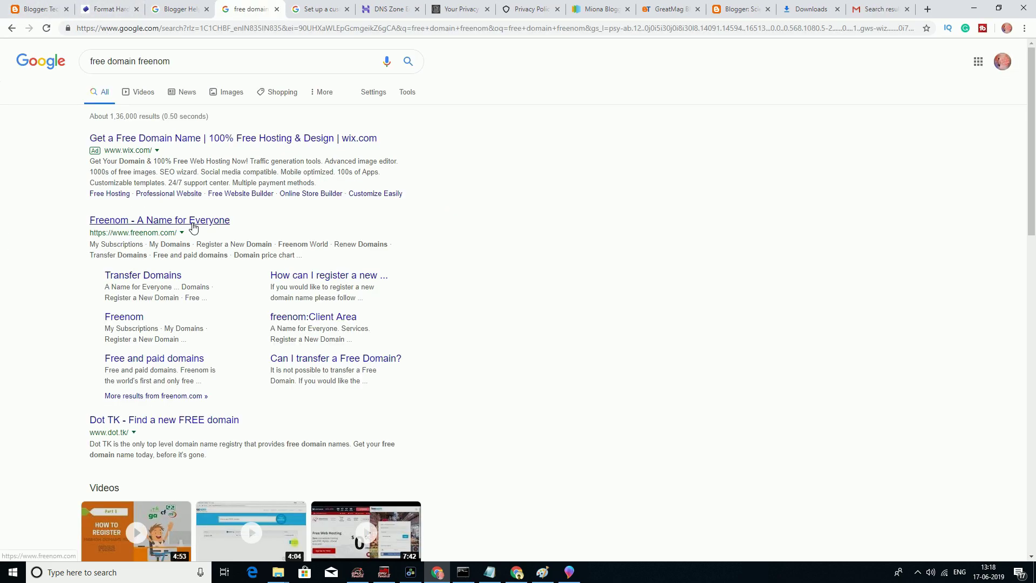
Step: Open the Freenom site from the Google results and check the availability of a domain based on a first name
{"action": "left_click", "coordinate": [223, 222]}
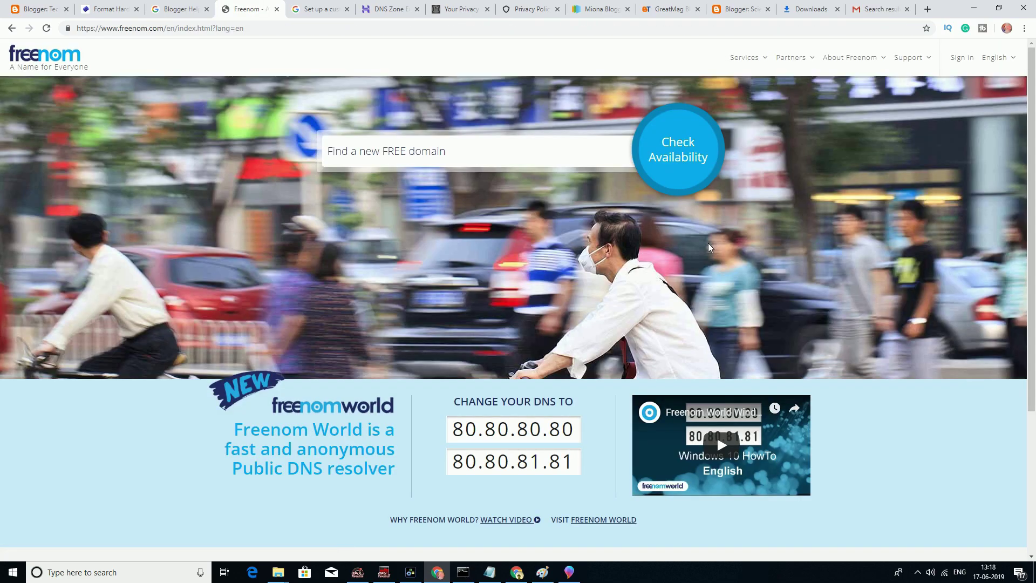
{"action": "scroll", "coordinate": [780, 283], "scroll_direction": "down", "scroll_amount": 5}
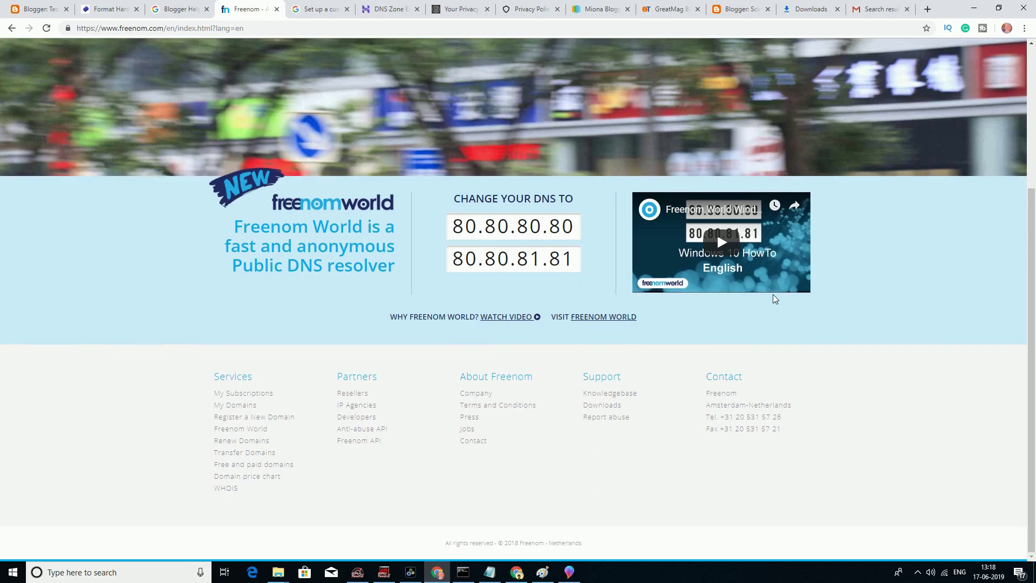
{"action": "scroll", "coordinate": [573, 157], "scroll_direction": "up", "scroll_amount": 5}
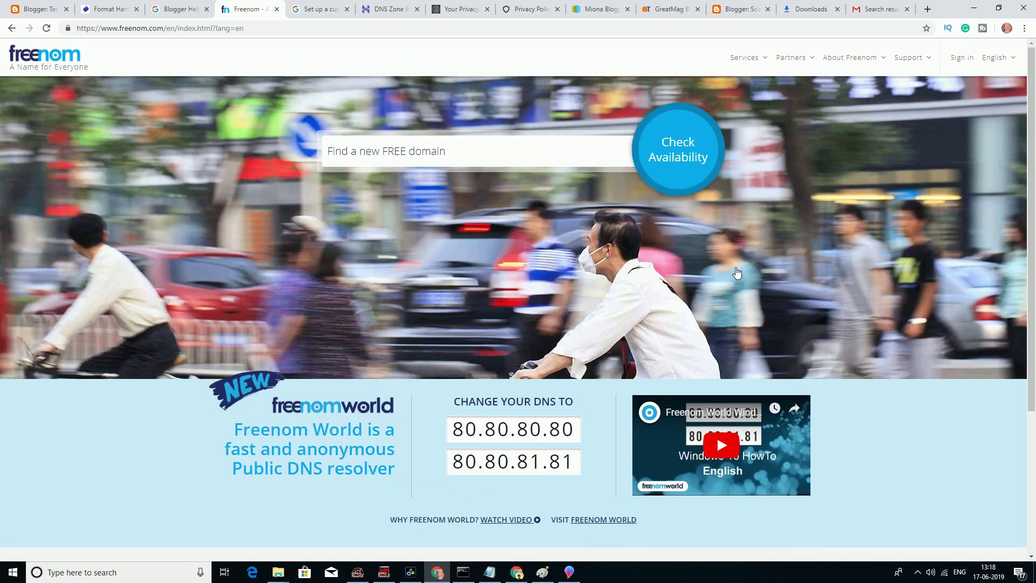
{"action": "left_click", "coordinate": [497, 155]}
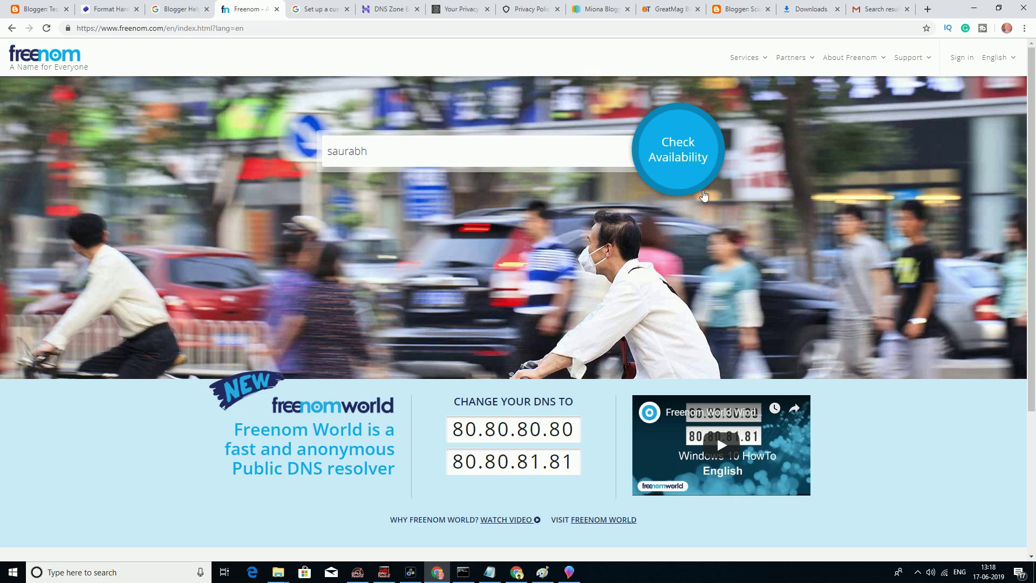
{"action": "left_click", "coordinate": [681, 151]}
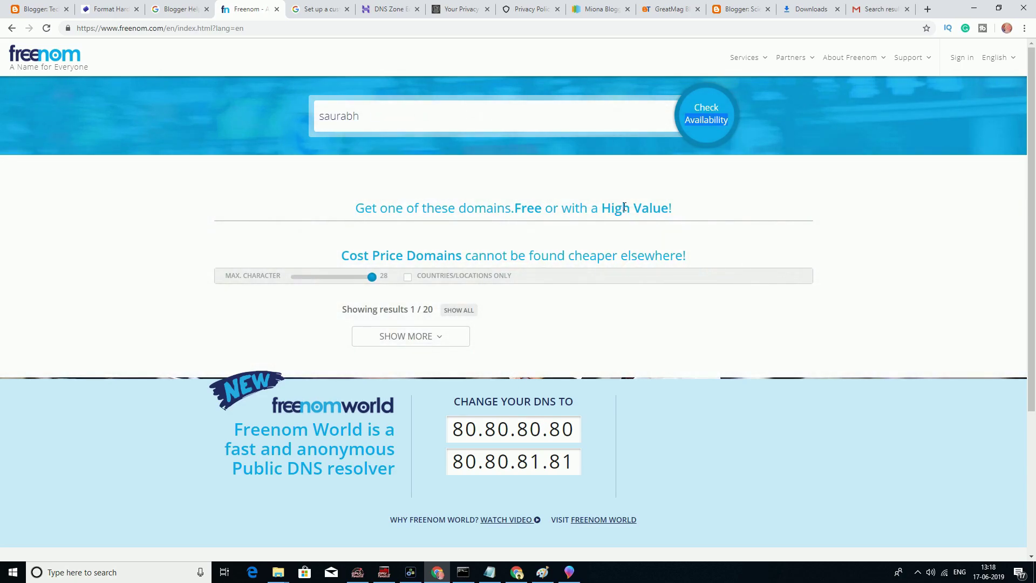
Step: Show all domain results for the searched name and compare the free and cost-price extensions
{"action": "left_click", "coordinate": [694, 131]}
{"action": "scroll", "coordinate": [541, 226], "scroll_direction": "down", "scroll_amount": 3}
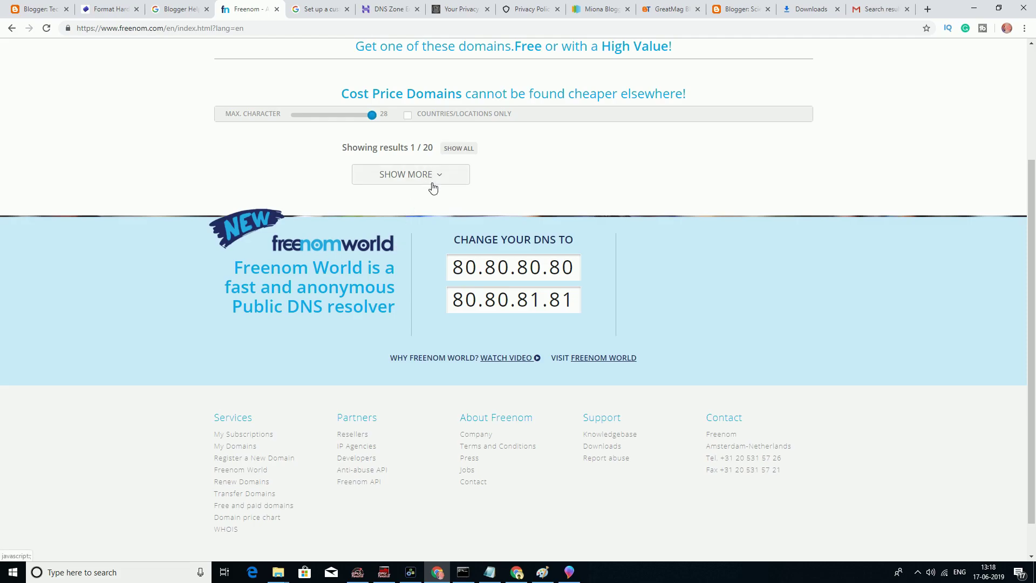
{"action": "left_click", "coordinate": [467, 155]}
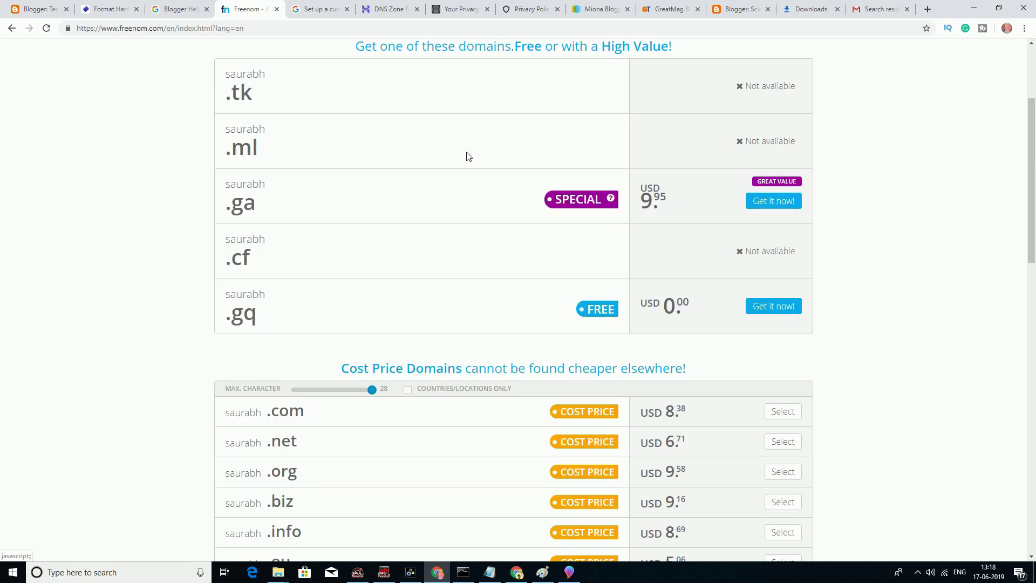
{"action": "scroll", "coordinate": [531, 326], "scroll_direction": "up", "scroll_amount": 3}
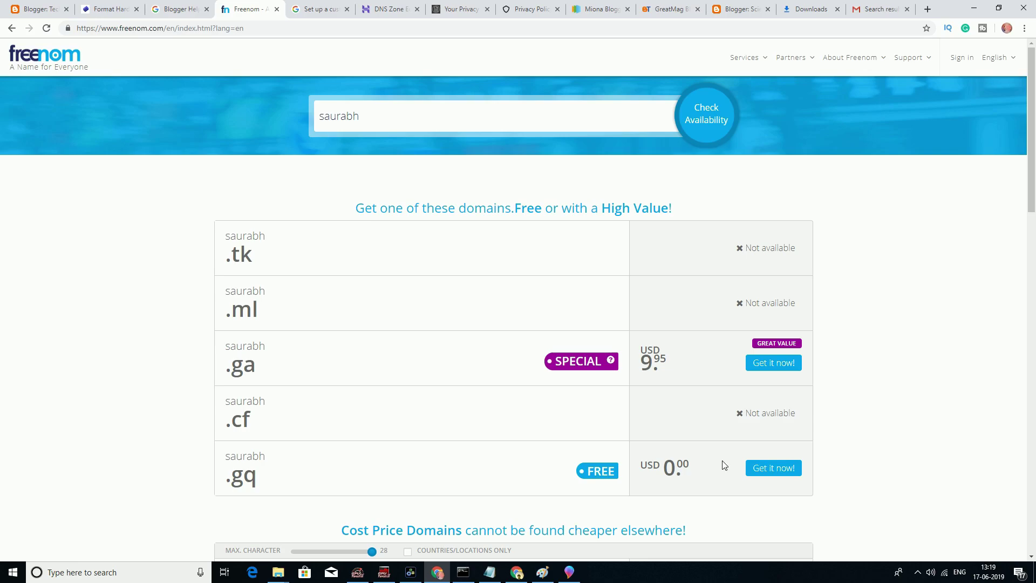
Step: Add the free .gq domain to the Freenom cart and proceed to checkout
{"action": "left_click", "coordinate": [766, 468]}
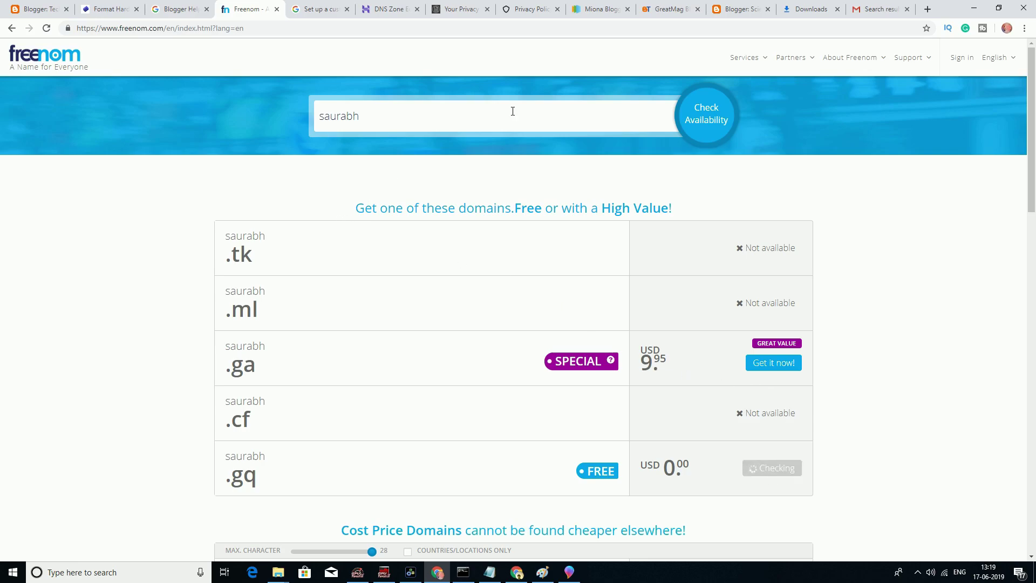
{"action": "left_click", "coordinate": [780, 182]}
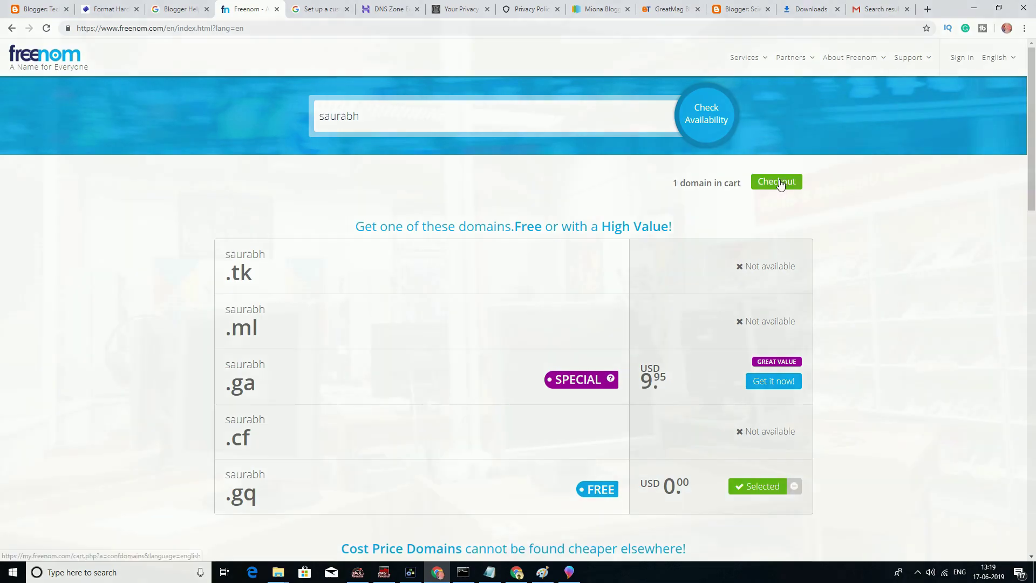